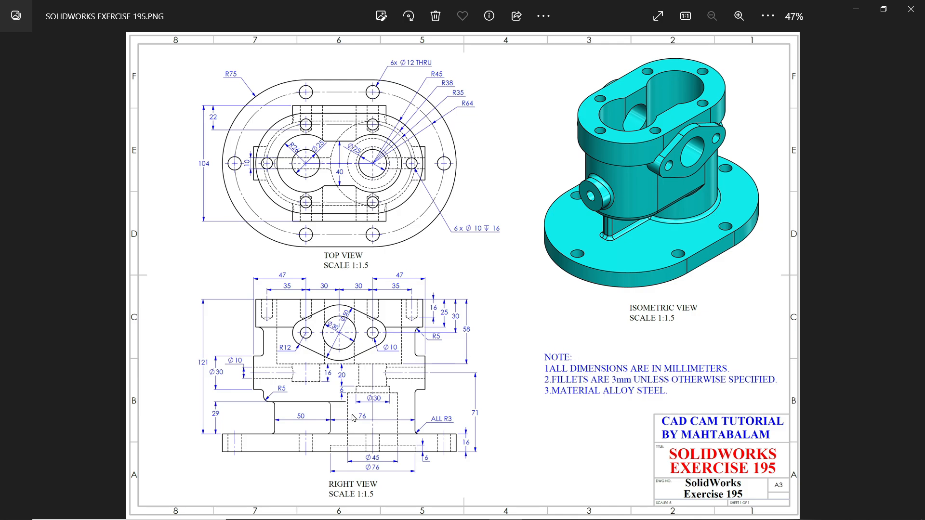
Examine the top, right and isometric views of SolidWorks Exercise 195 for the shapes and dimensions of the part
scroll(354, 418, up, 1)
scroll(342, 237, up, 1)
drag(347, 233, 374, 313)
drag(345, 181, 352, 242)
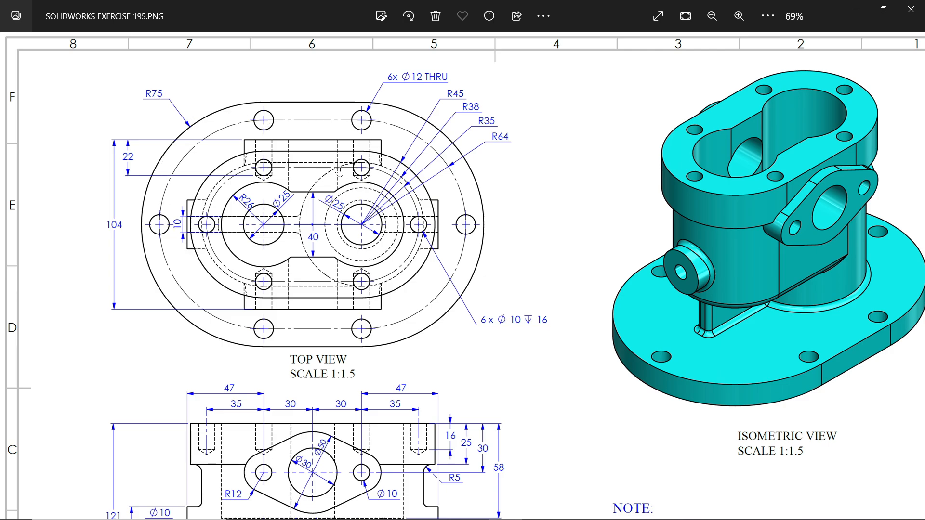
scroll(336, 166, down, 3)
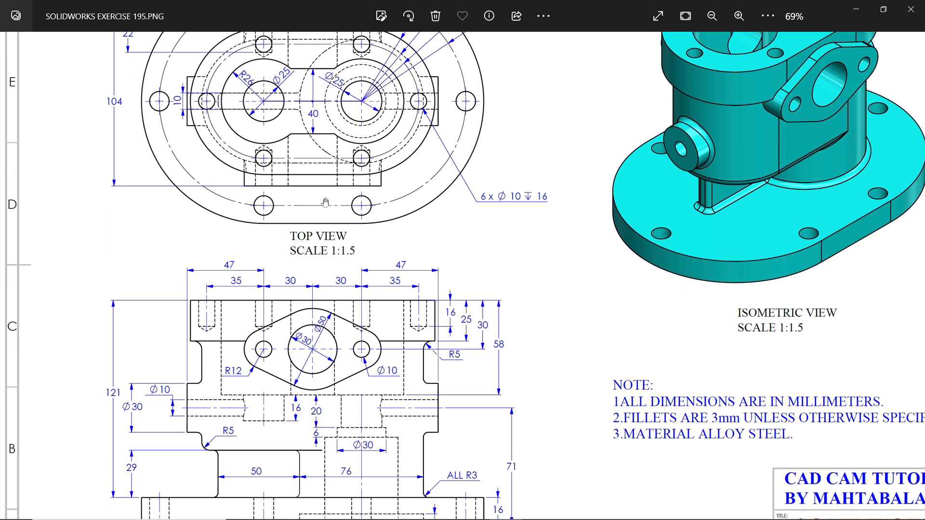
scroll(325, 203, down, 2)
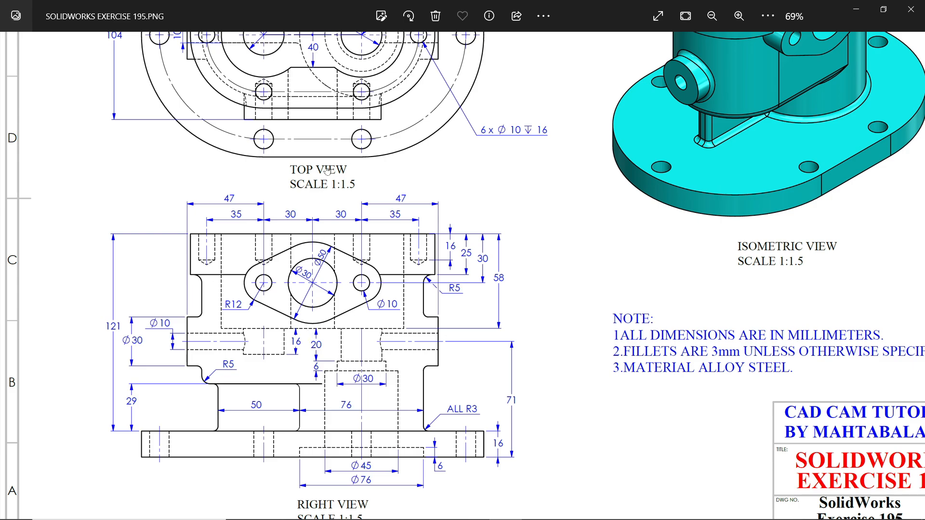
drag(327, 171, 331, 389)
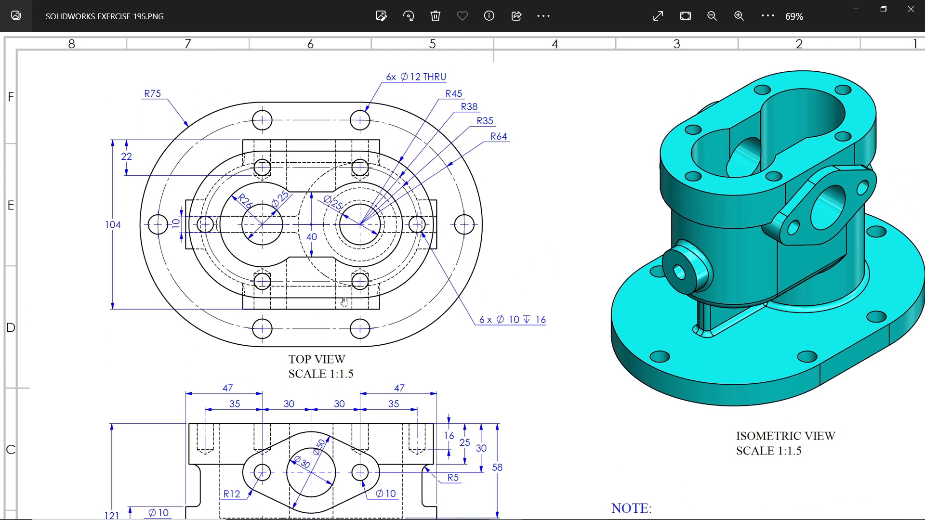
drag(344, 302, 345, 216)
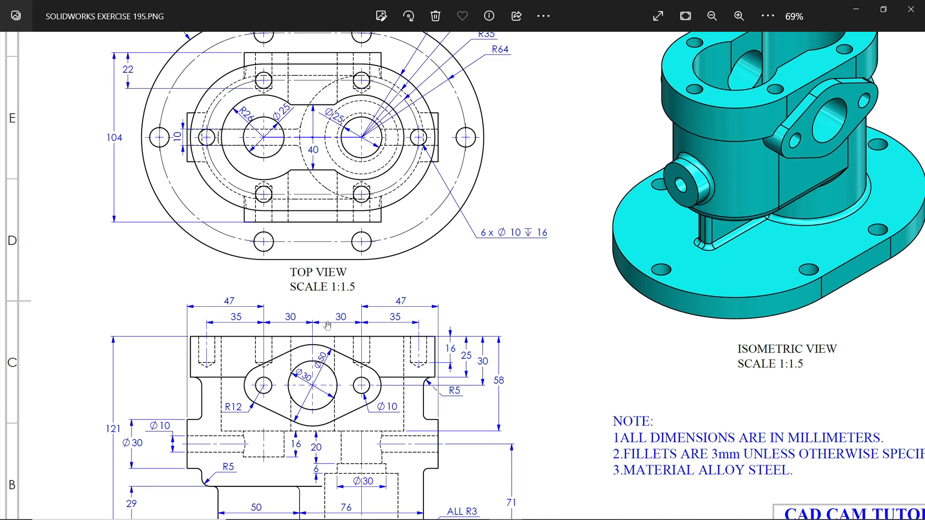
drag(373, 340, 373, 206)
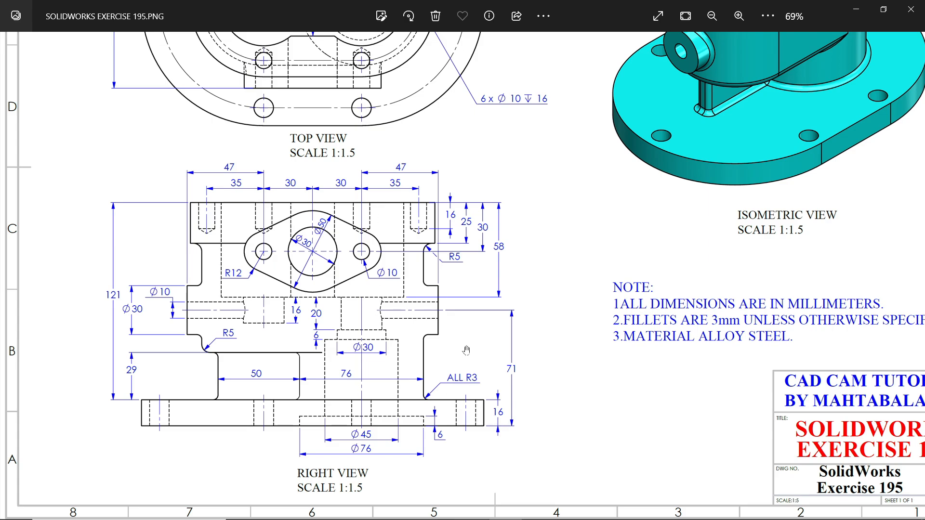
drag(423, 202, 426, 379)
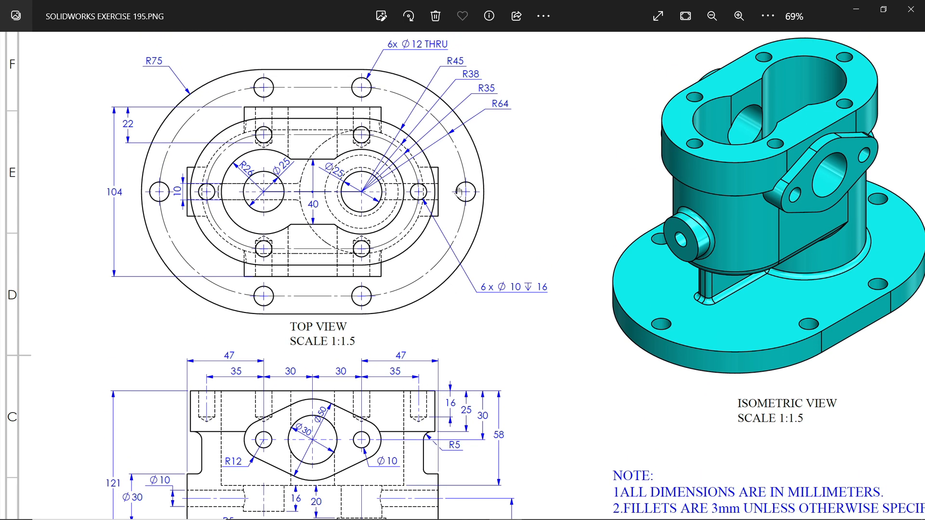
drag(406, 66, 405, 99)
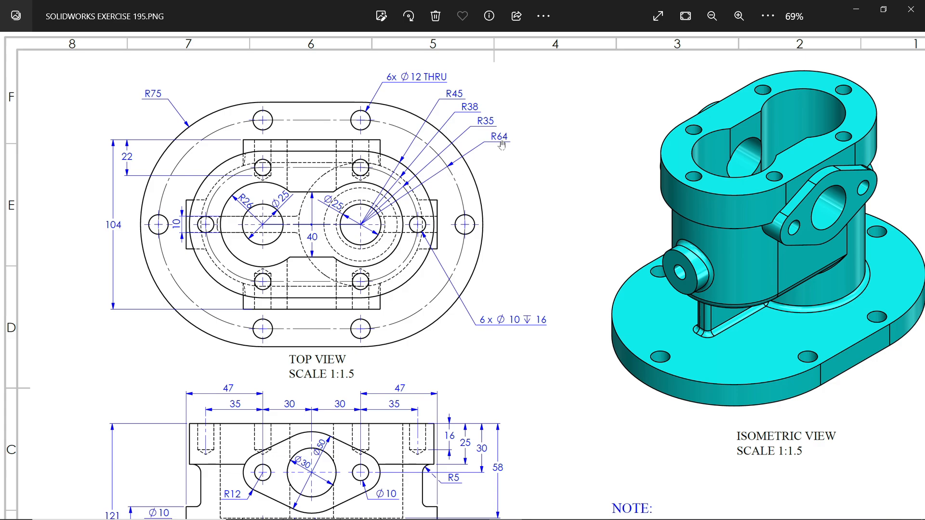
Switch to SOLIDWORKS and sketch a vertical centerpoint straight slot from the origin on the Top Plane, about 95 mm between centres and 140 mm wide
click(858, 15)
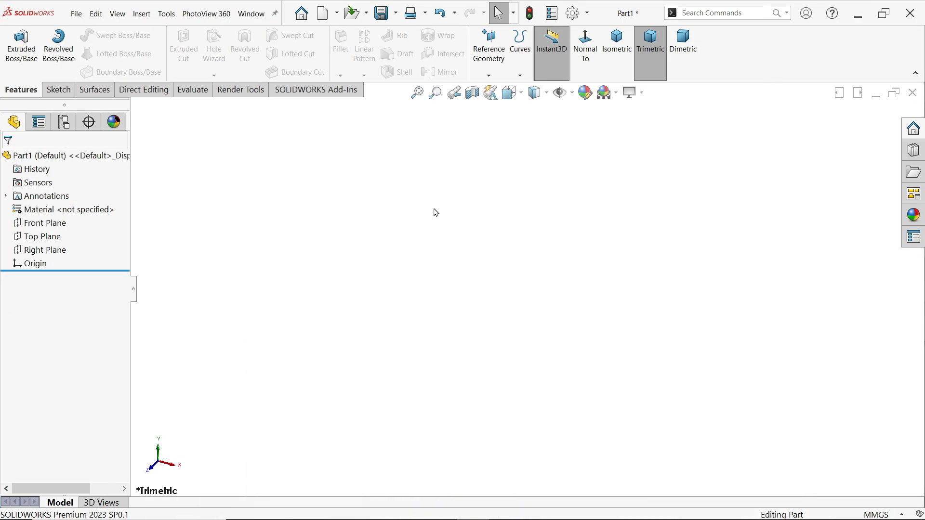
click(42, 237)
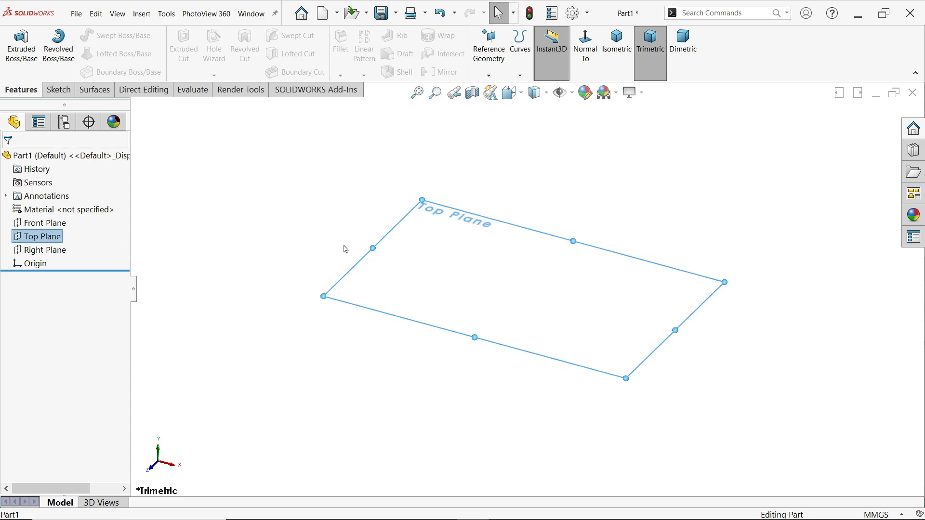
click(58, 91)
click(16, 46)
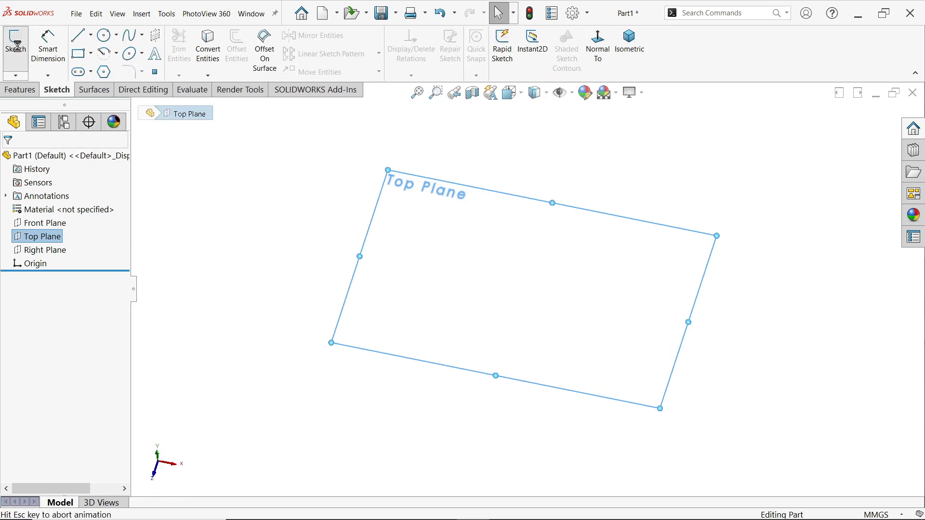
click(91, 74)
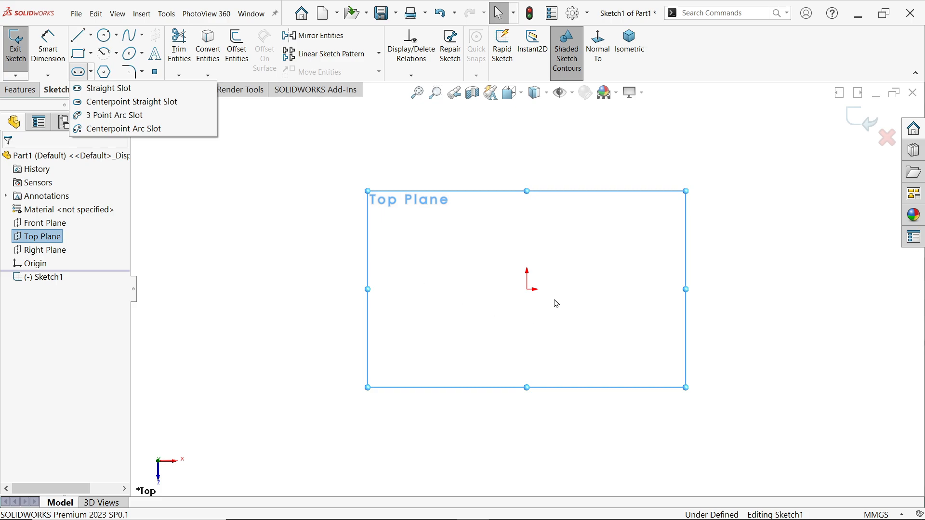
click(112, 103)
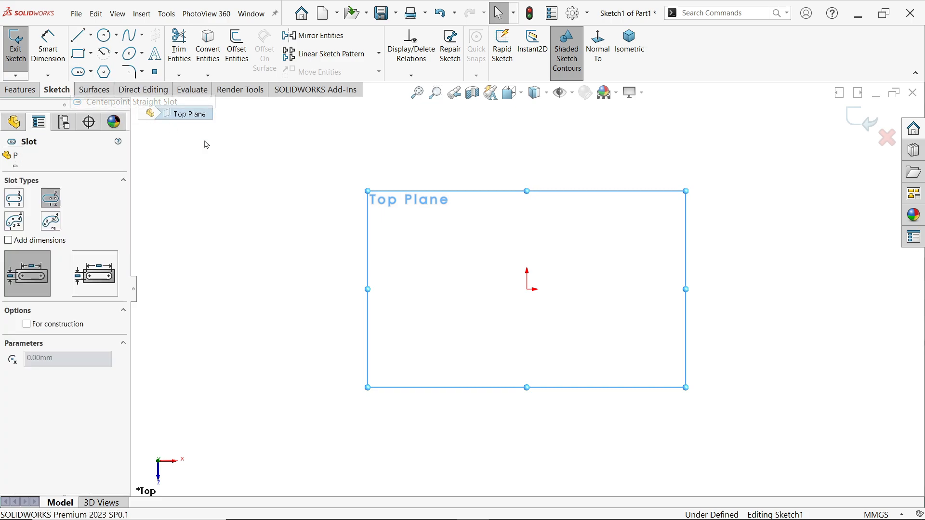
click(527, 290)
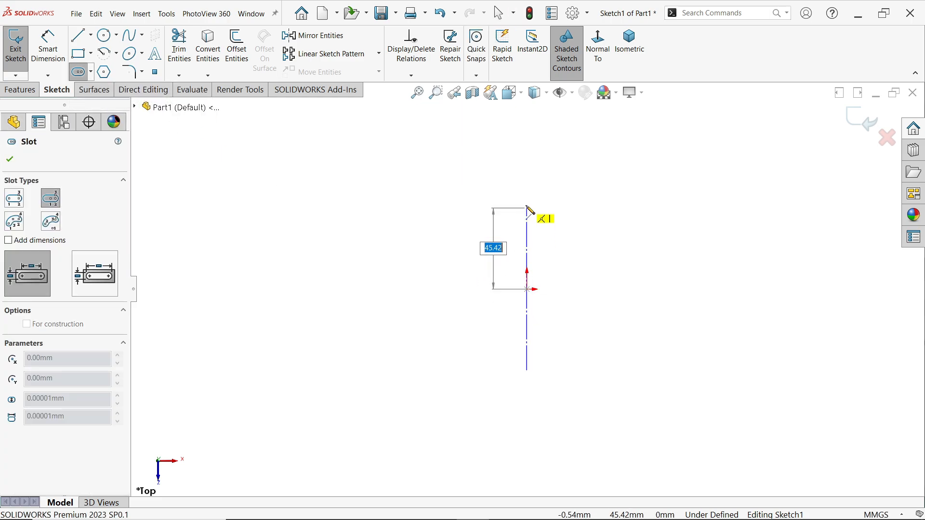
click(527, 204)
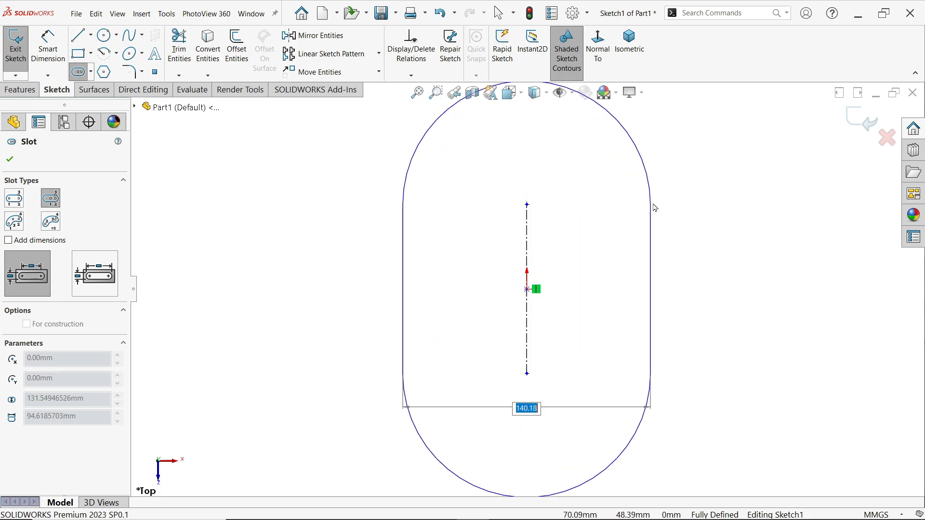
click(653, 205)
key(Escape)
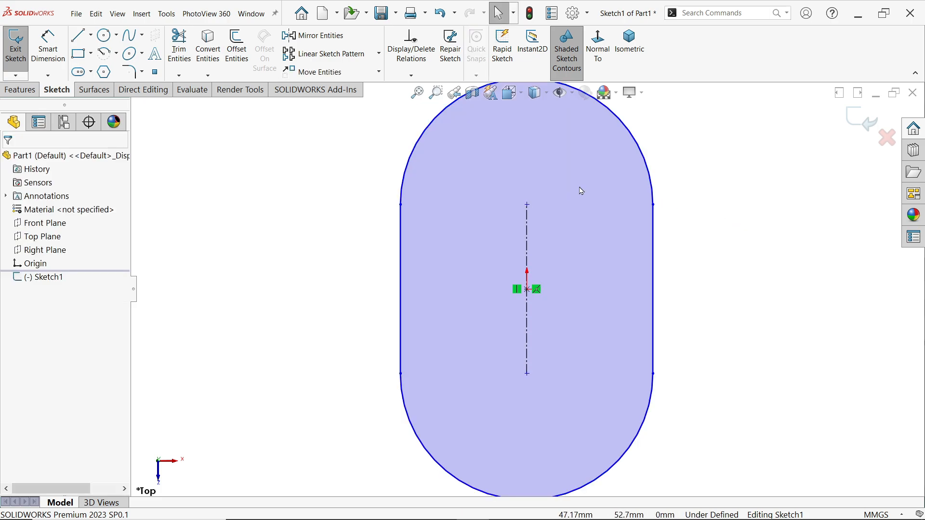
Dimension the slot's centre-to-centre distance to 30+30 mm and its end arc radius to 75 mm
click(48, 46)
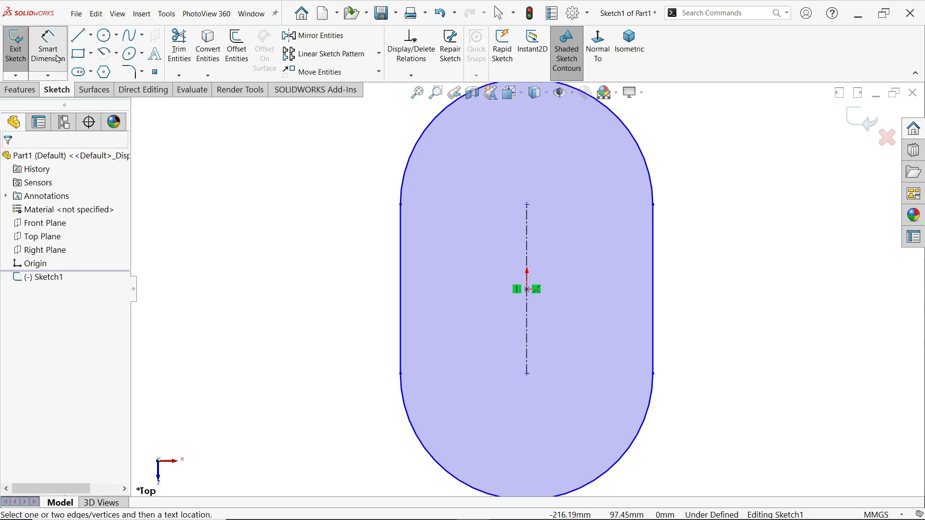
click(528, 251)
click(733, 272)
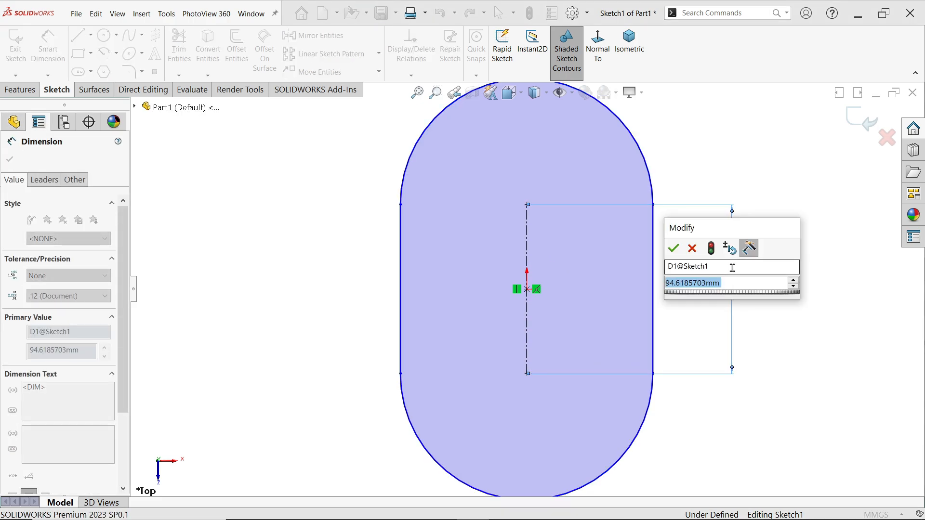
text(30+30)
key(Return)
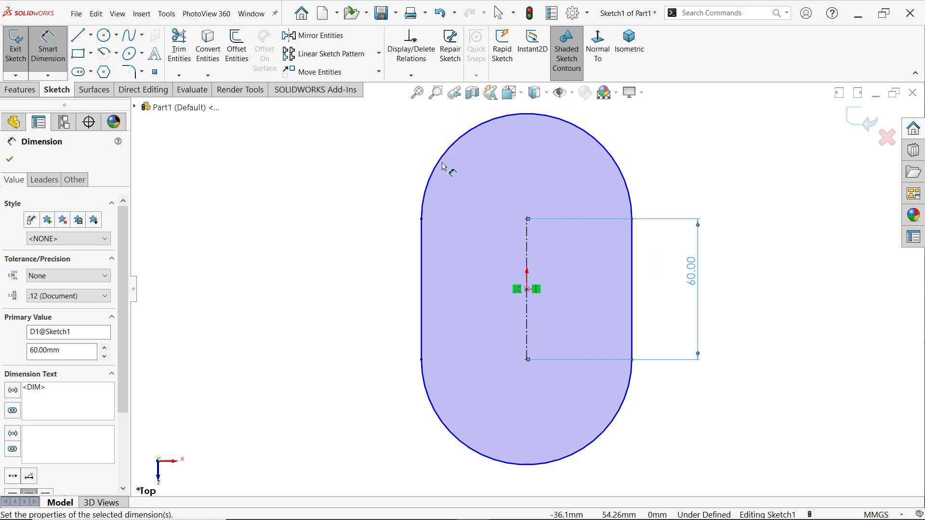
click(440, 162)
click(413, 146)
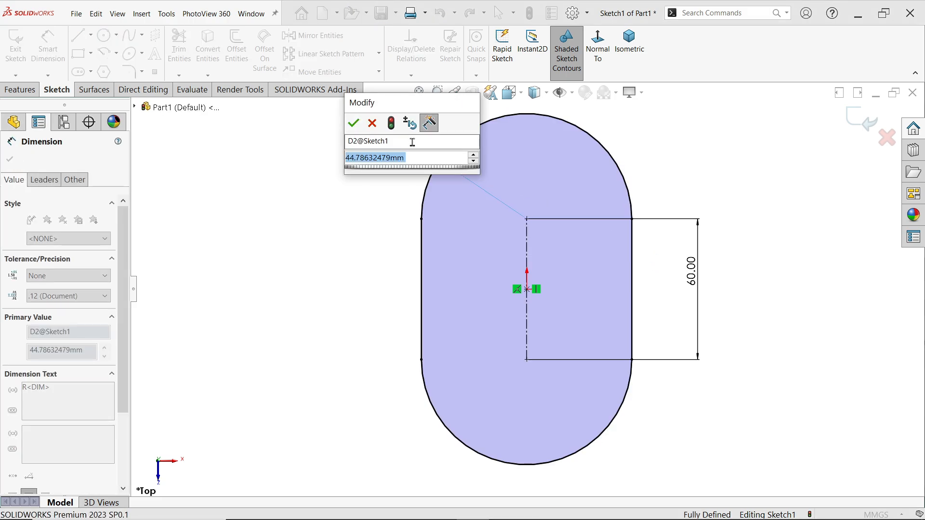
click(354, 124)
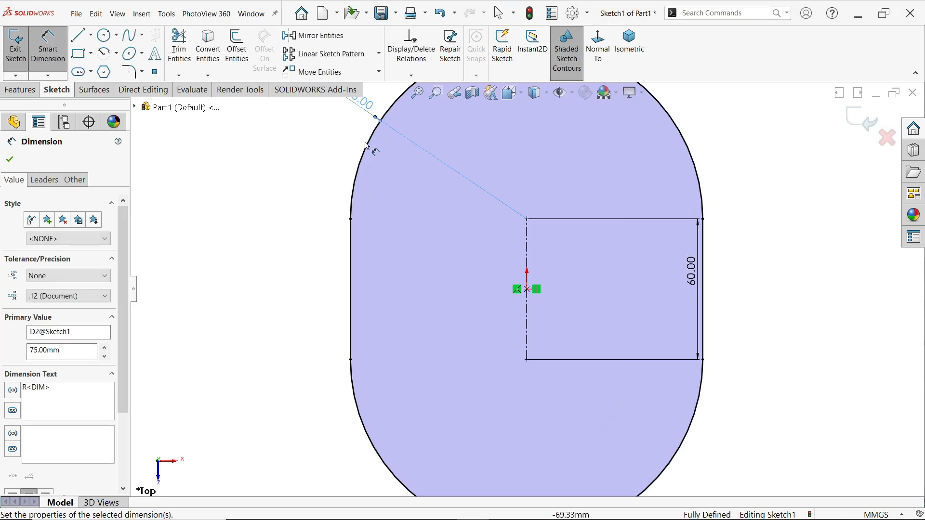
Extrude the slot profile as a blind boss 16 mm thick in isometric view, and turn off RealView Graphics
click(27, 91)
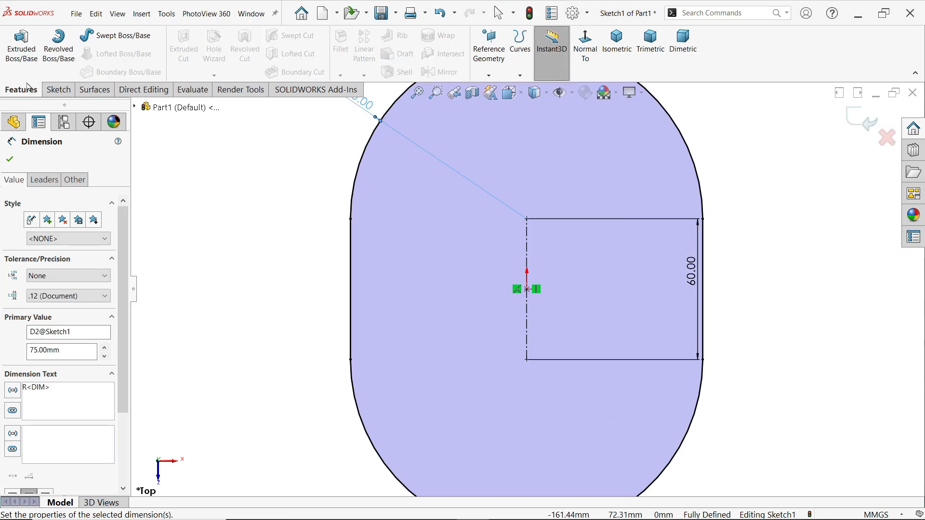
click(25, 56)
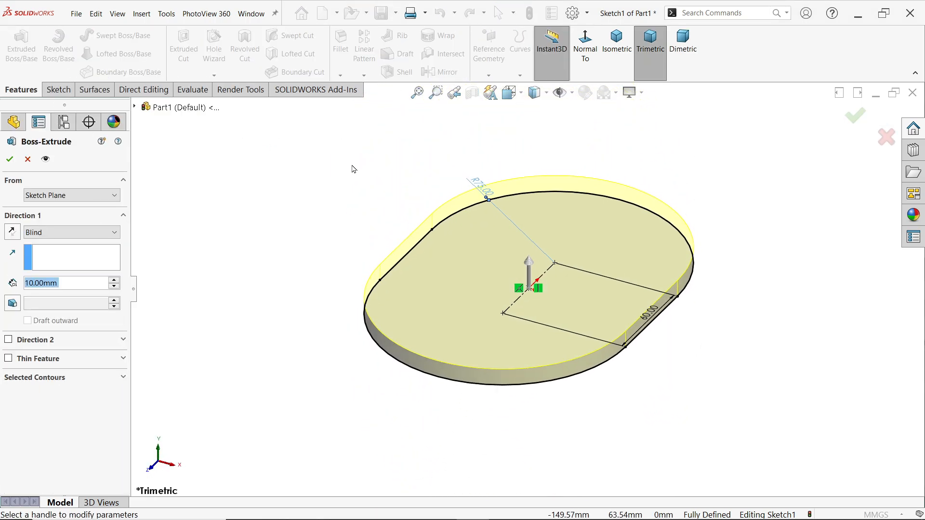
click(617, 44)
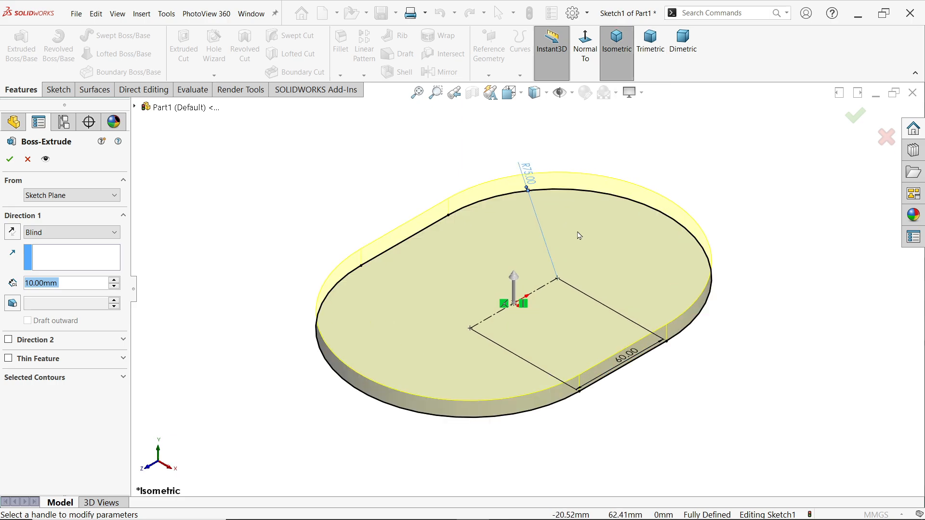
click(48, 236)
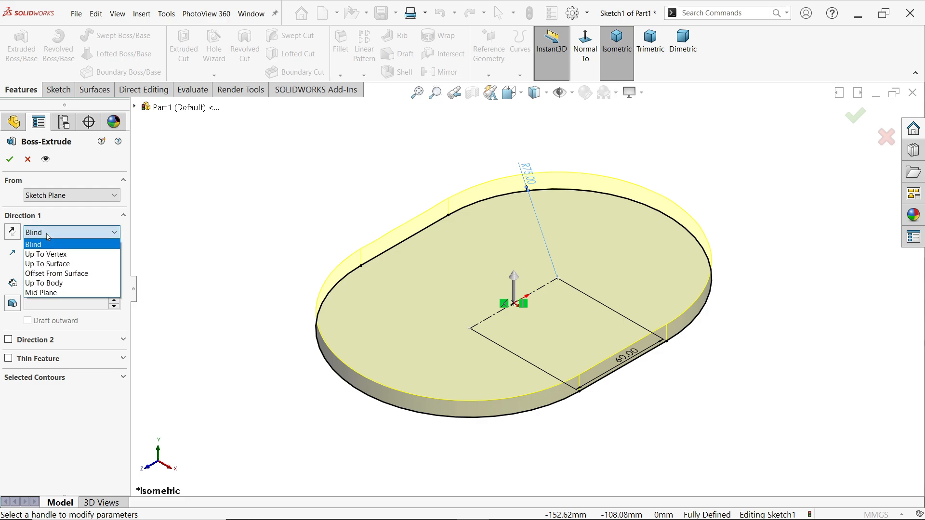
click(48, 236)
click(63, 286)
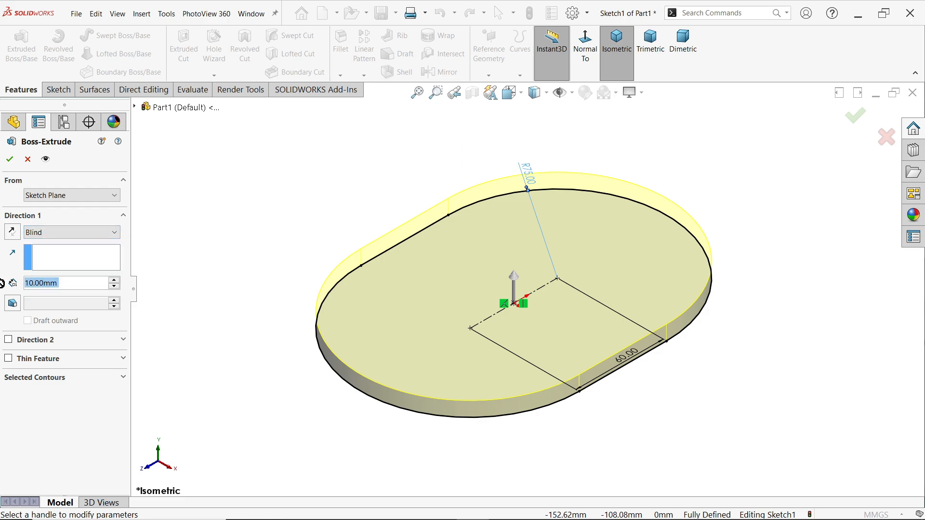
text(16)
key(Return)
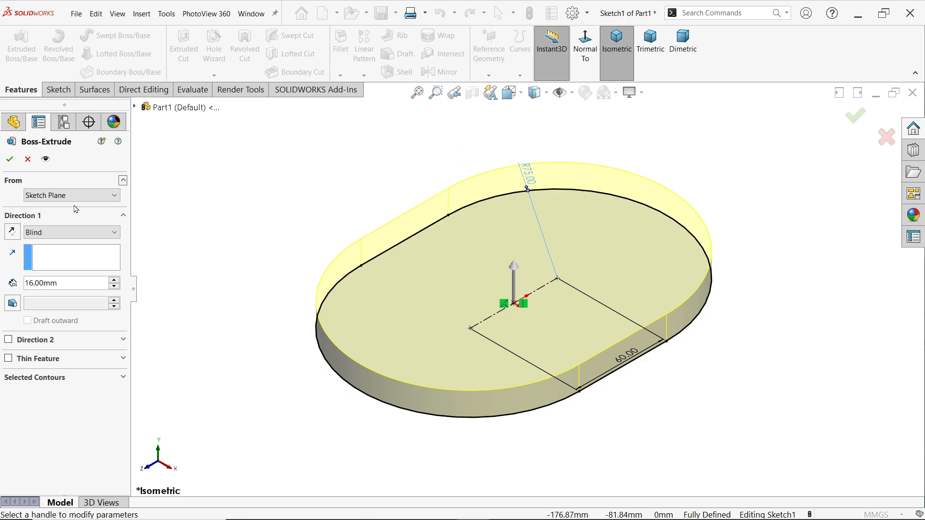
click(10, 160)
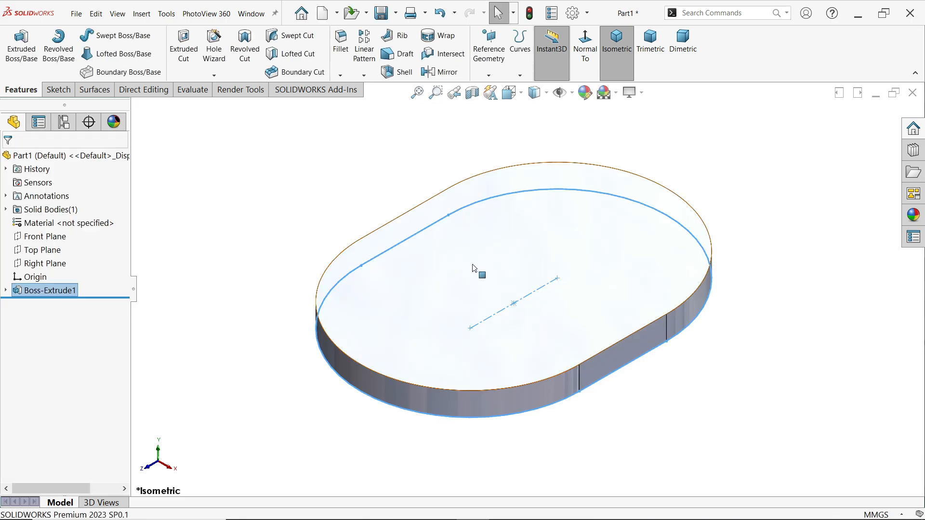
click(643, 93)
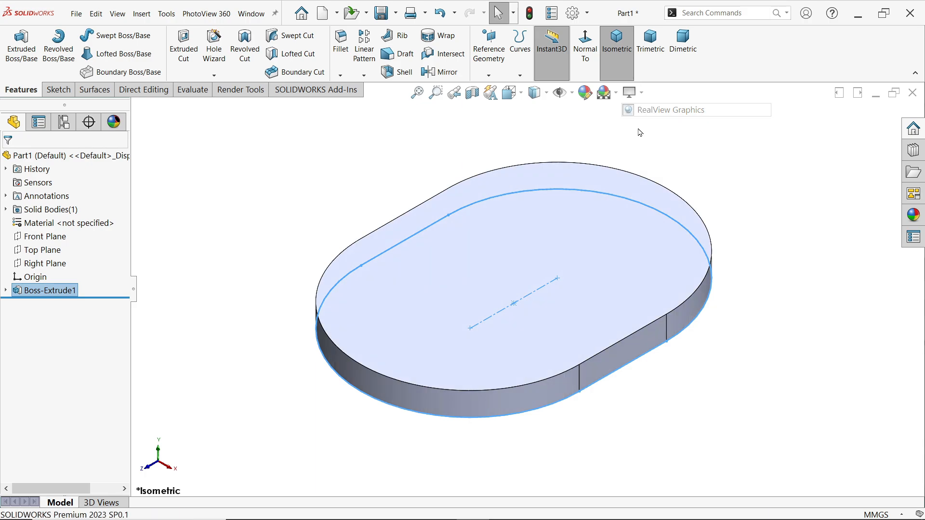
Sketch a lengthwise centerpoint straight slot centred on the origin on the base plate's top face, spanning about the plate's full length
click(594, 218)
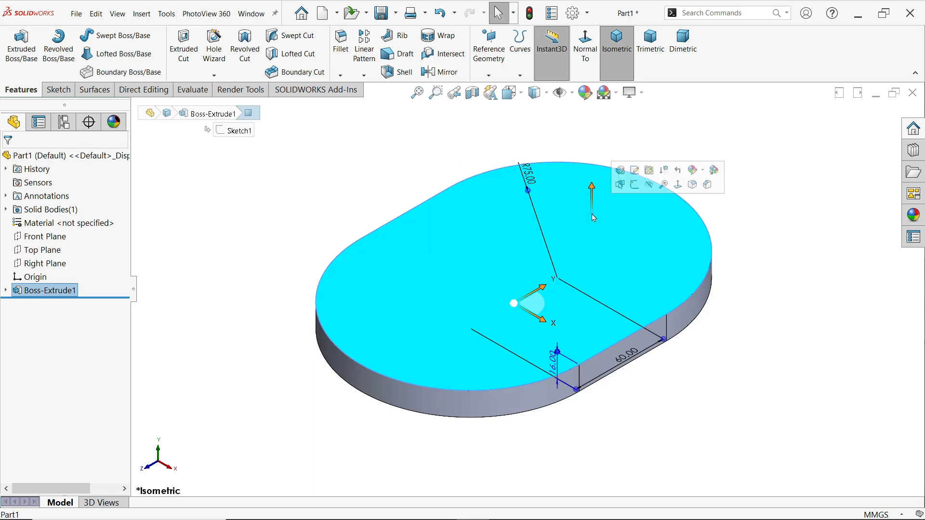
click(635, 186)
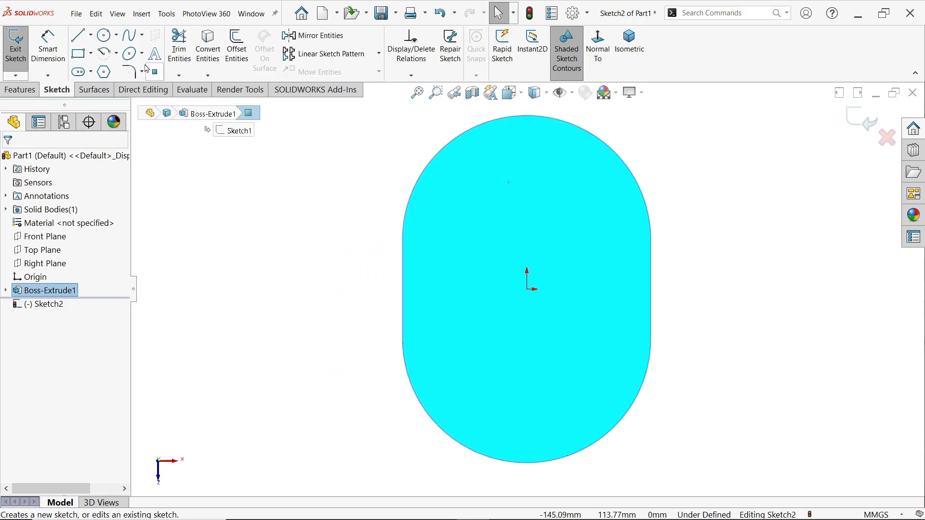
click(91, 72)
click(104, 101)
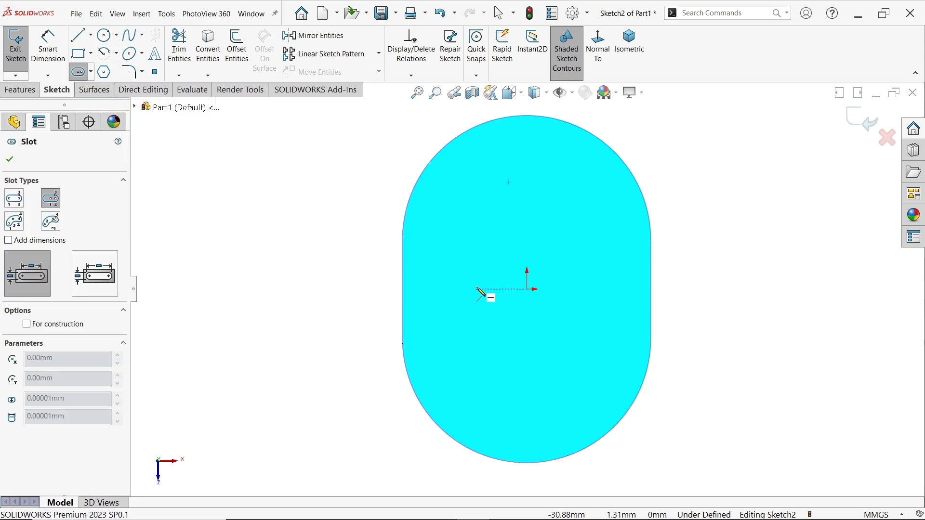
click(527, 289)
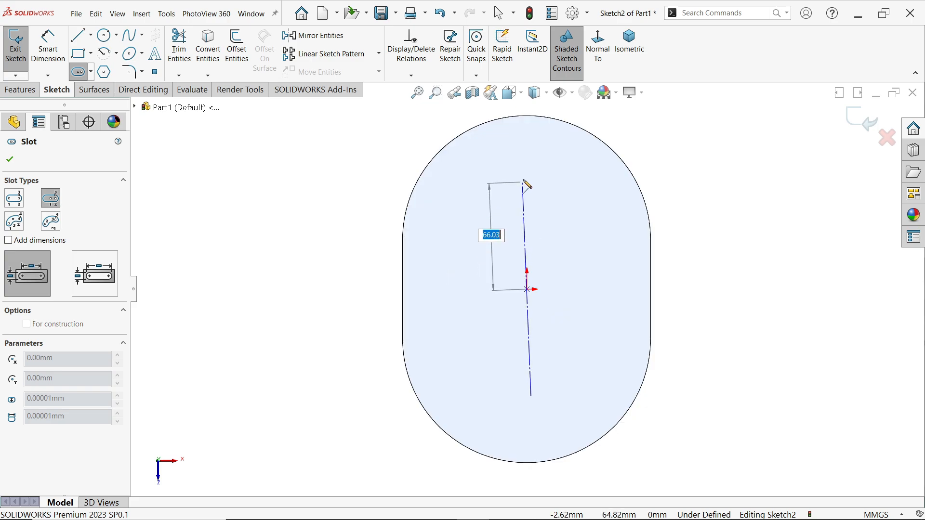
click(527, 166)
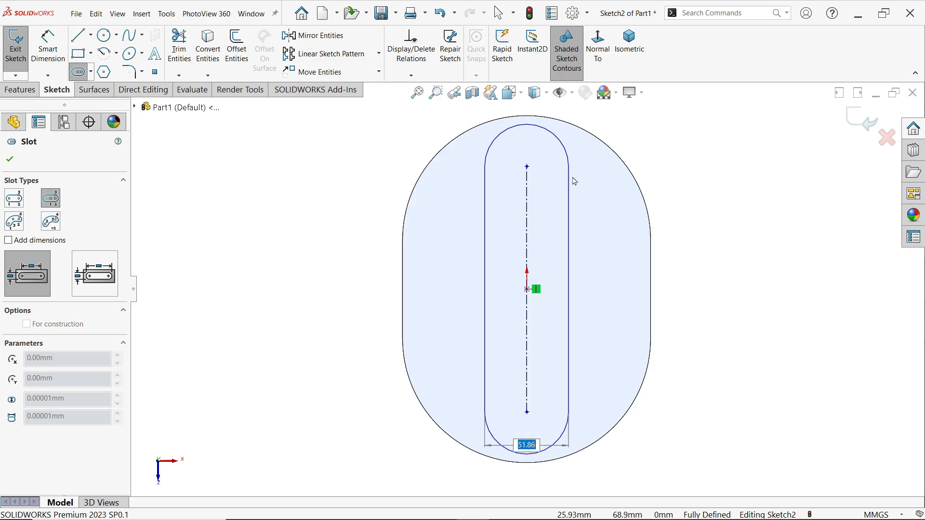
click(581, 183)
right_click(684, 166)
click(718, 174)
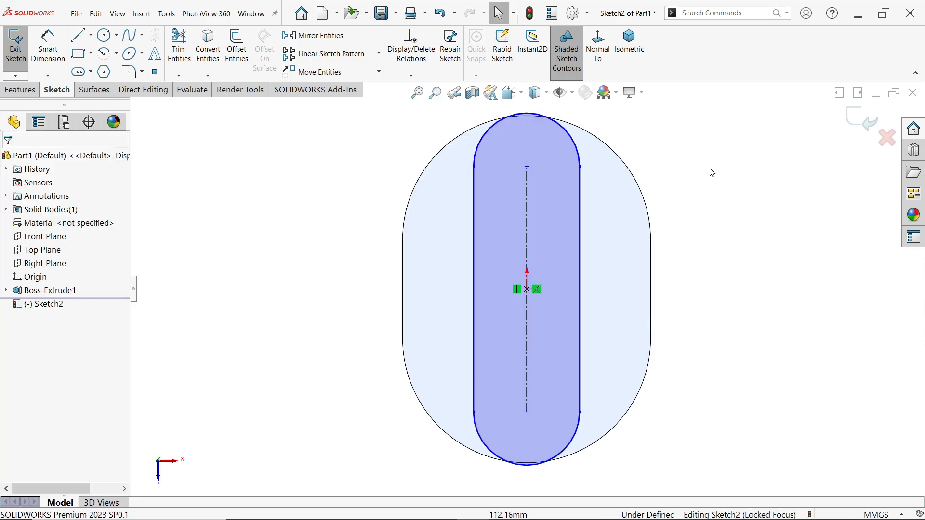
Make the sketched slot's end arc concentric with the base plate's rounded end edge
click(579, 152)
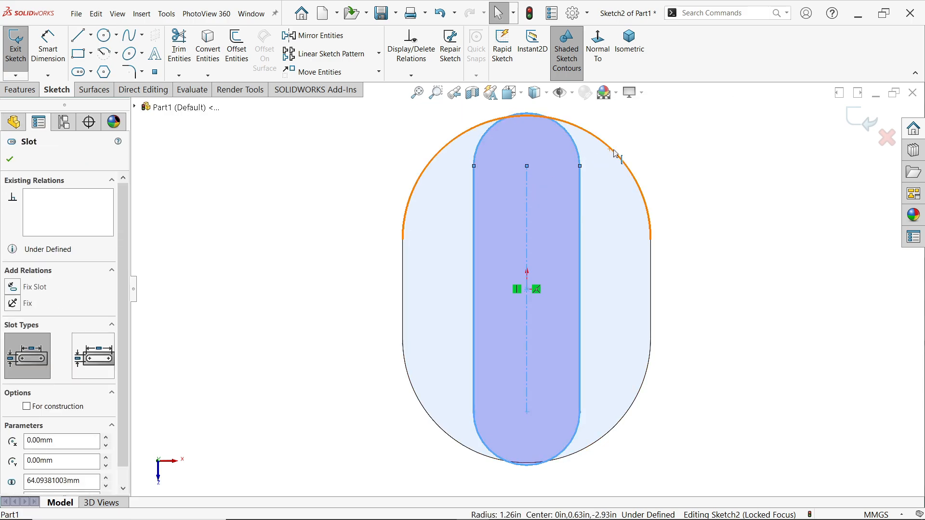
ctrl+click(615, 152)
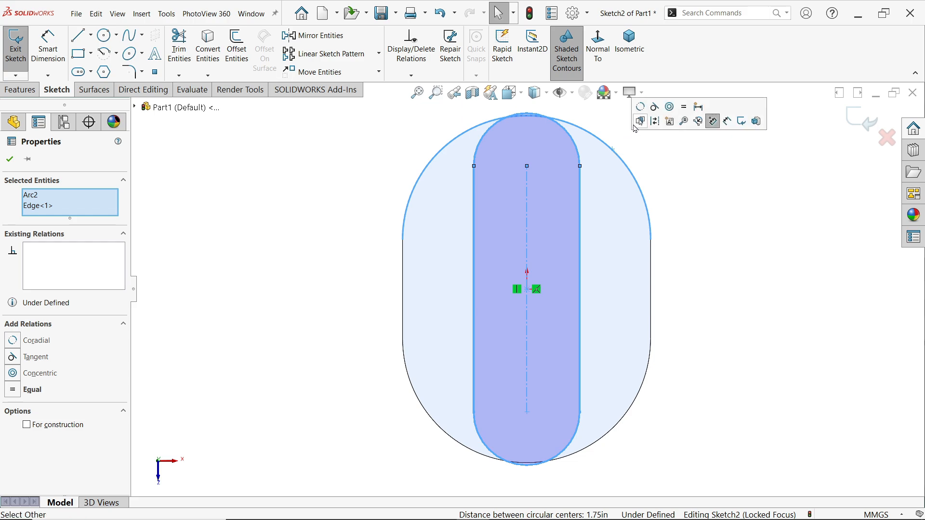
click(673, 113)
click(709, 200)
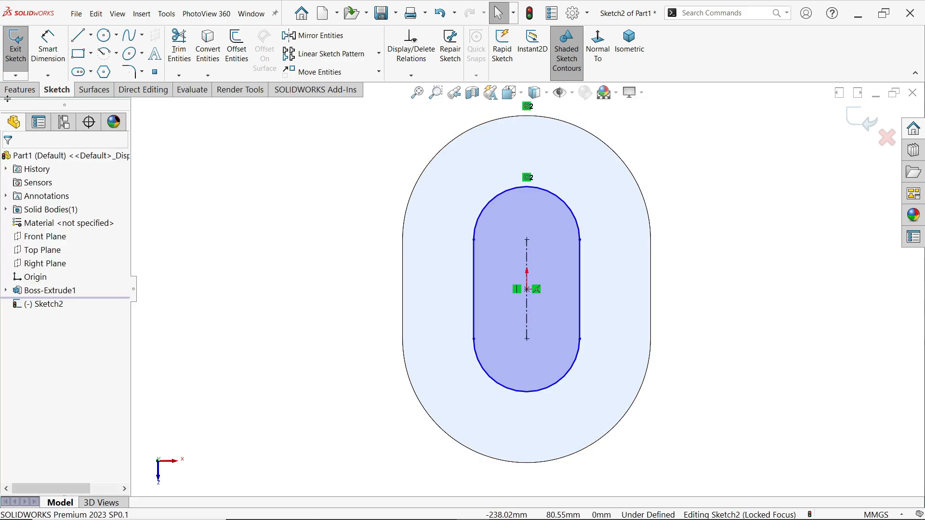
Dimension the inner slot's end arc with a 64 mm radius
click(42, 56)
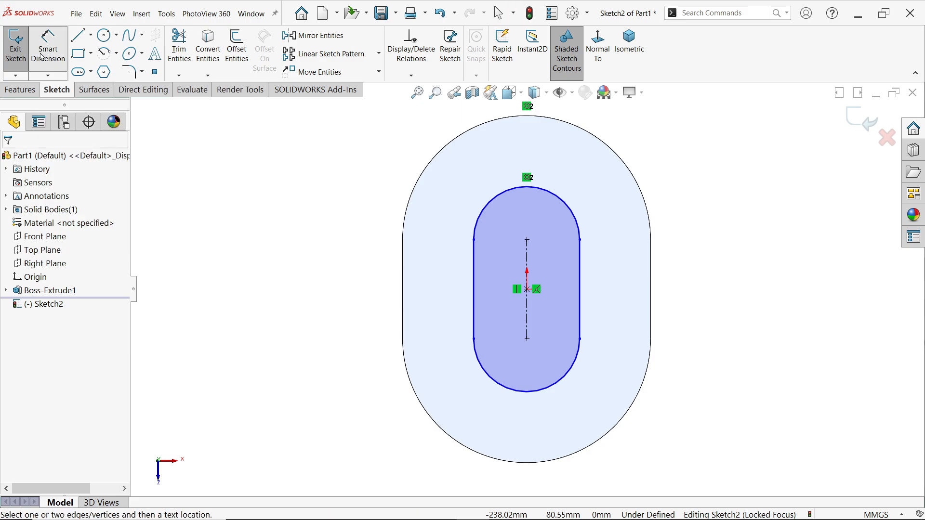
click(565, 200)
click(629, 150)
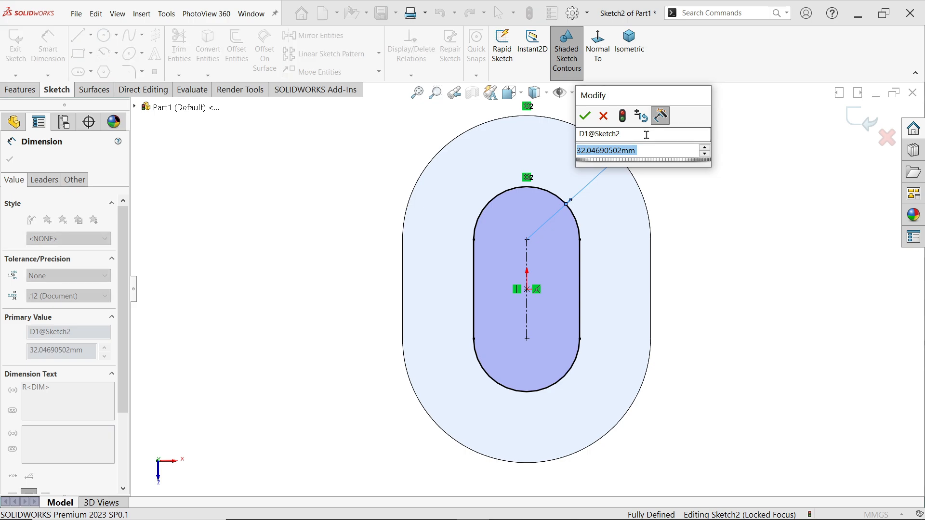
text(64)
key(Return)
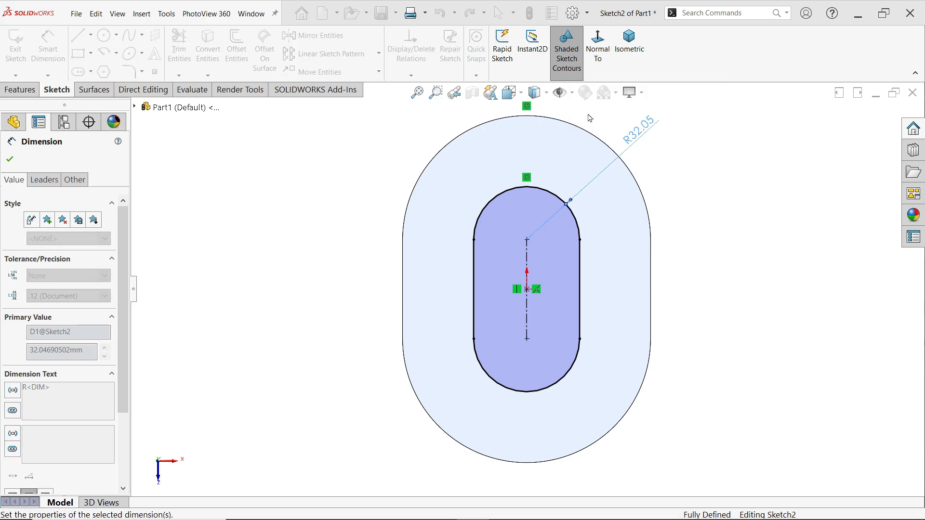
scroll(510, 144, up, 1)
click(10, 160)
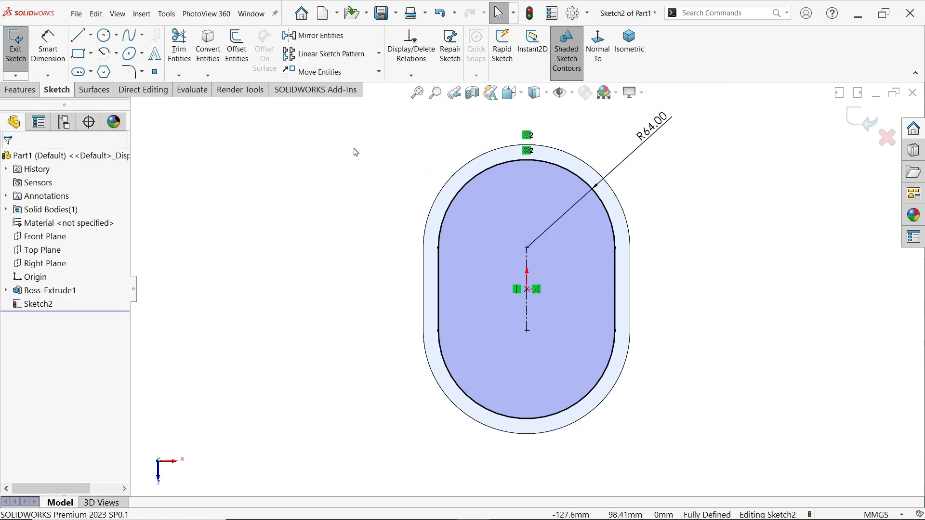
Convert the entire inner slot to construction geometry
drag(387, 121, 694, 464)
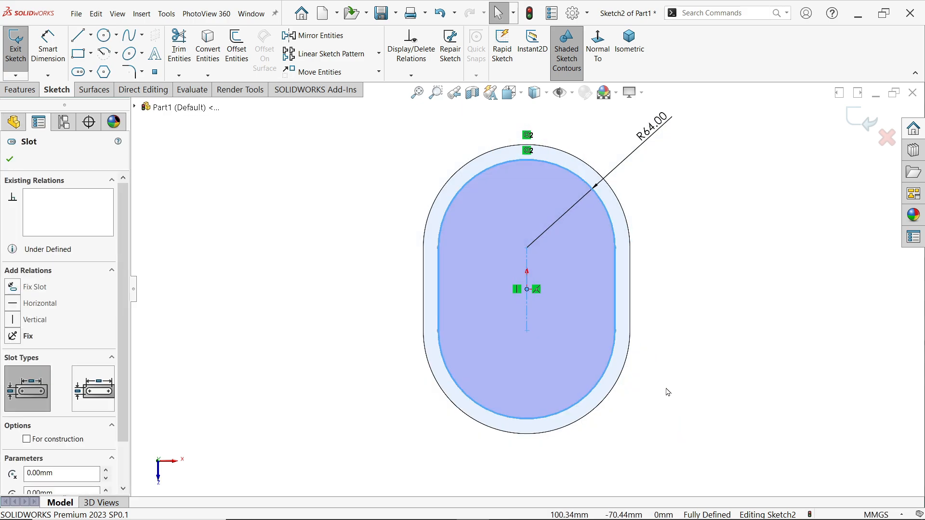
scroll(53, 386, down, 2)
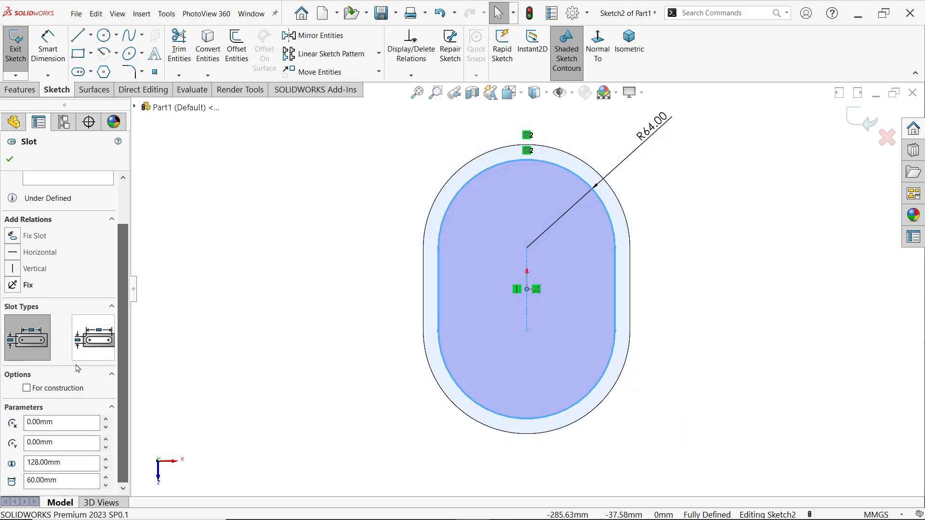
click(27, 388)
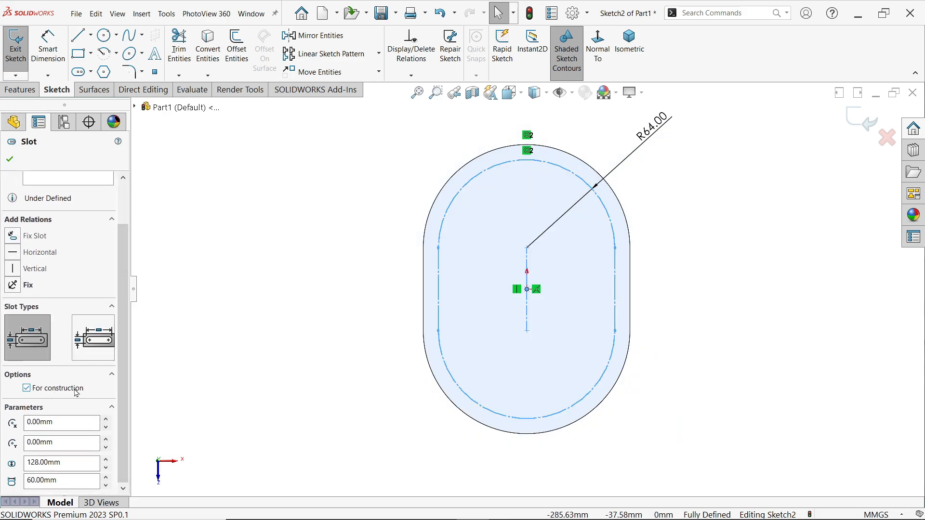
click(10, 159)
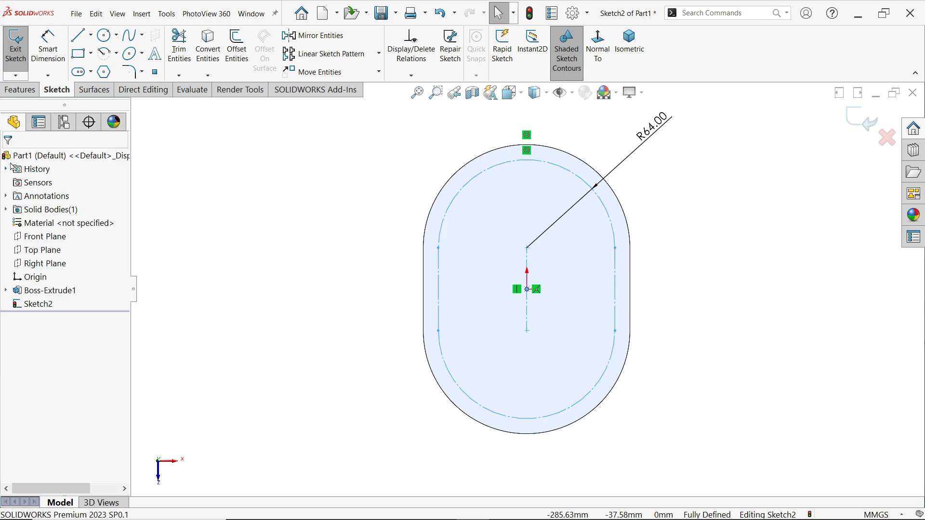
Sketch a 12 mm diameter circle centred on the construction slot's upper-left arc endpoint
click(103, 36)
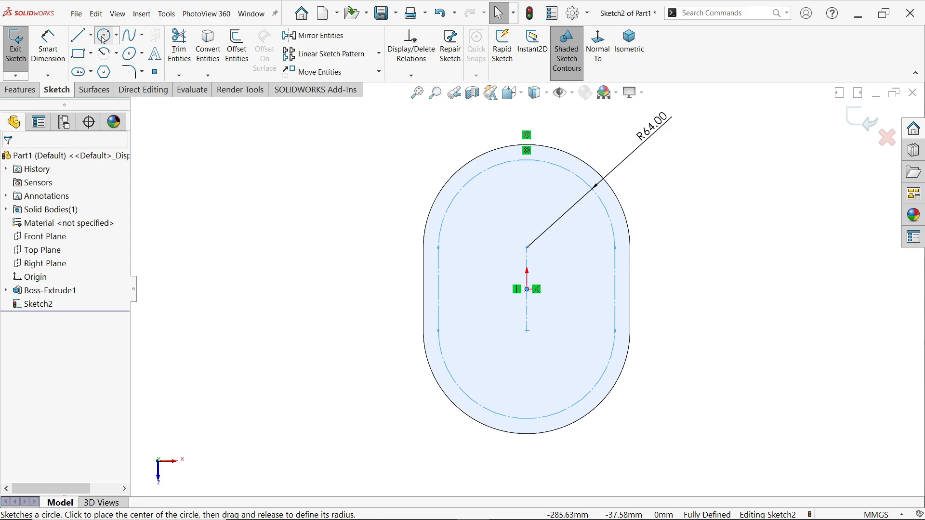
click(438, 248)
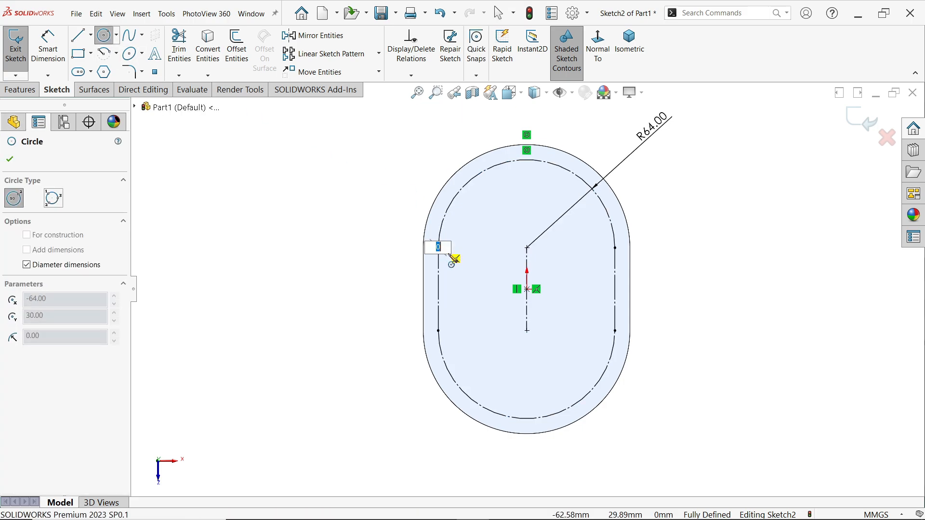
text(12)
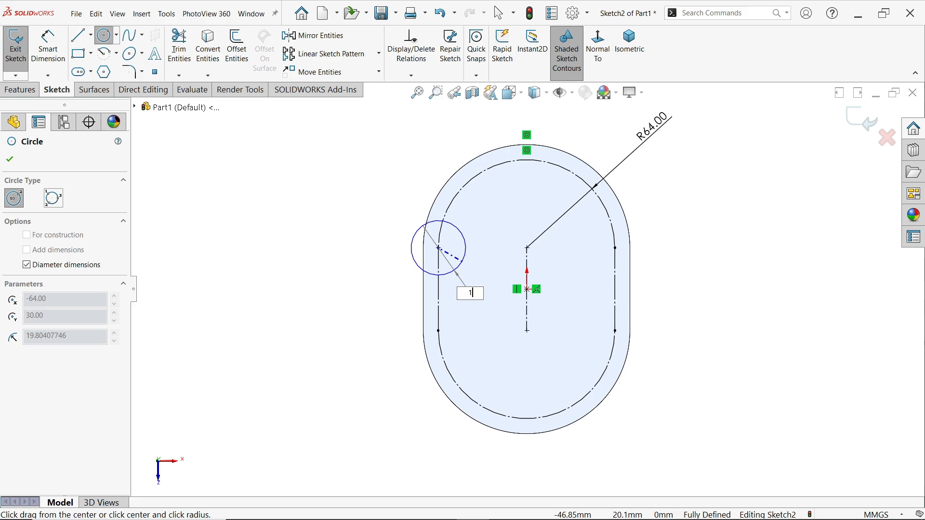
key(Return)
Sketch two circles of about 11 mm radius at the construction slot's lower-left arc endpoint and the lowest point of its lower arc
scroll(474, 367, down, 2)
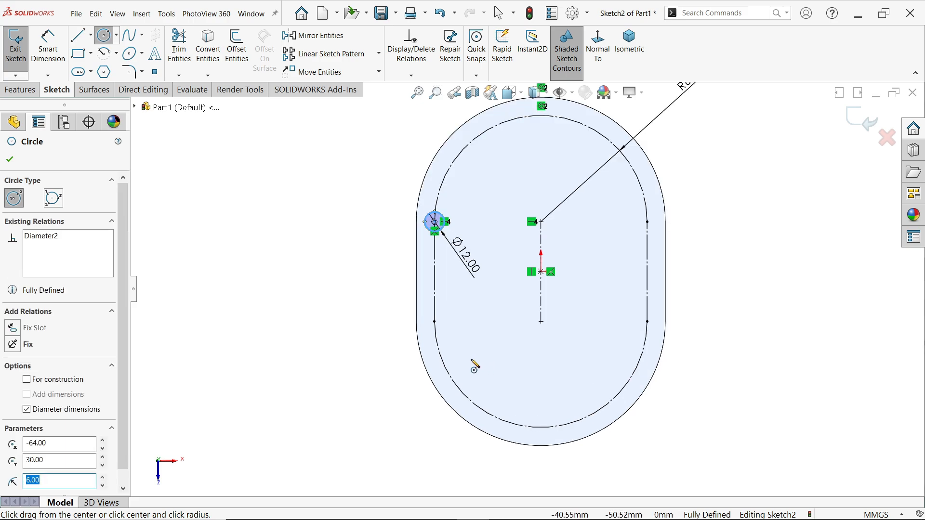
click(435, 321)
click(456, 333)
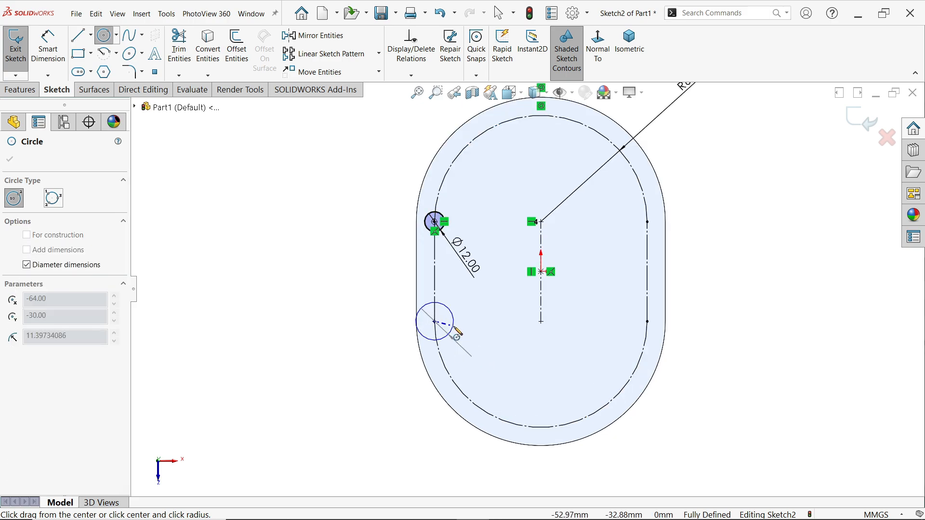
click(541, 427)
click(554, 421)
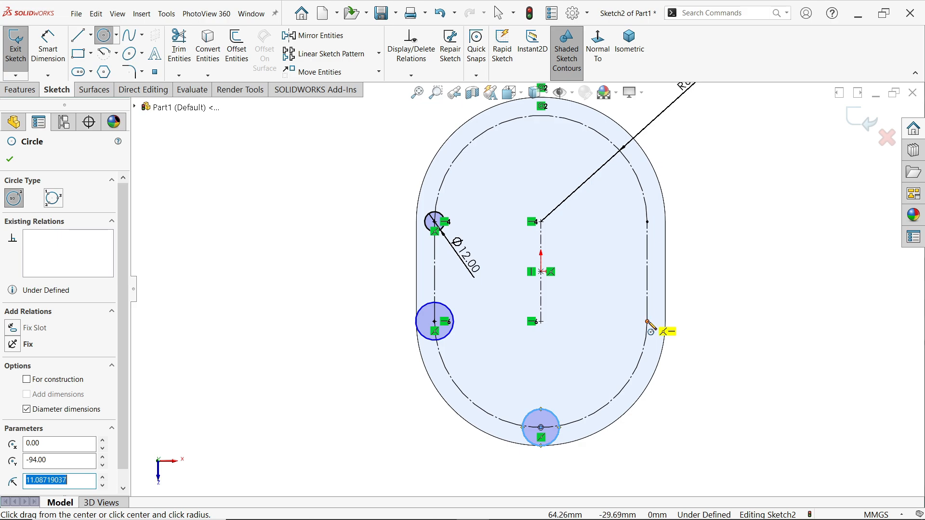
key(Escape)
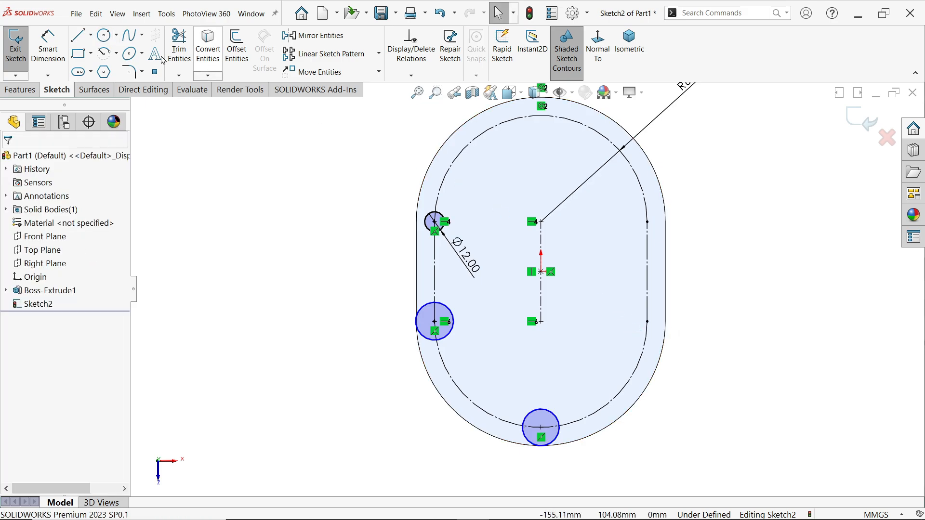
Sketch circles of about 11, 10 and 20 mm radius at the construction slot's lower-right arc endpoint, topmost point and upper-right arc endpoint
click(104, 35)
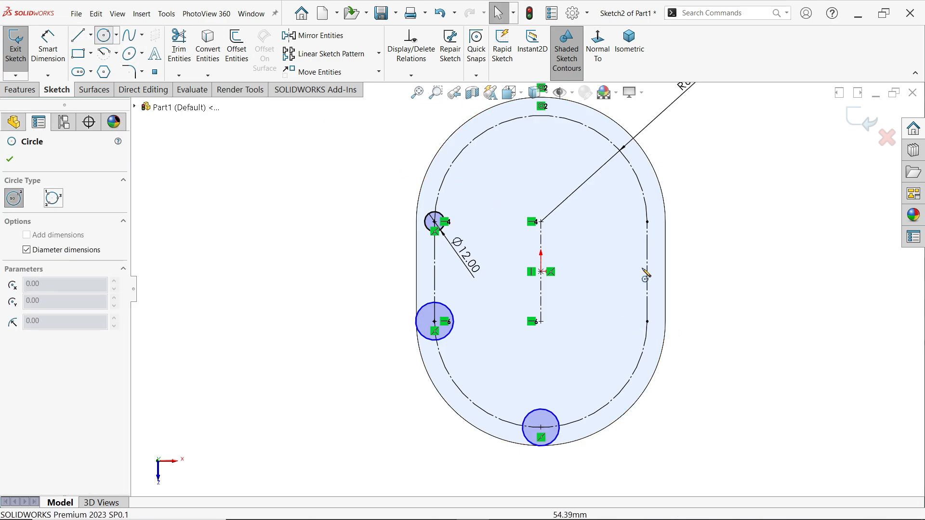
click(647, 321)
click(633, 332)
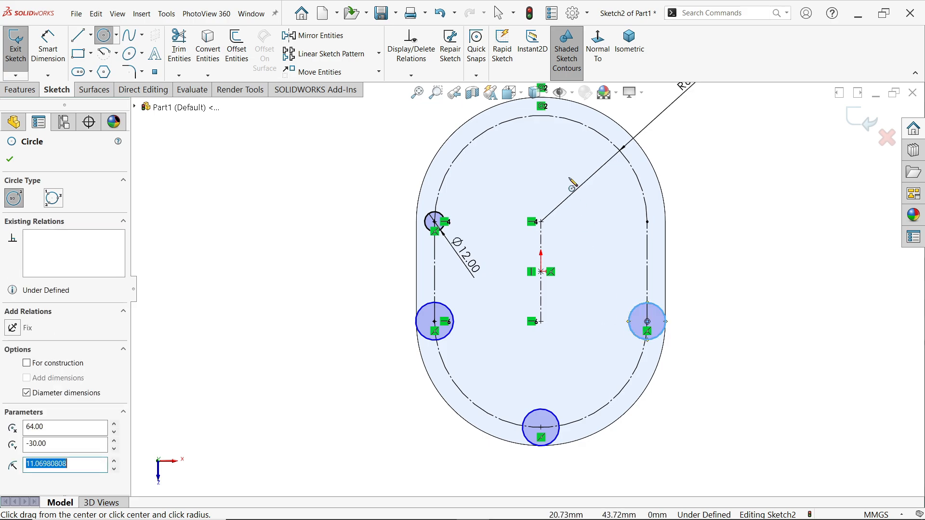
click(542, 116)
click(547, 130)
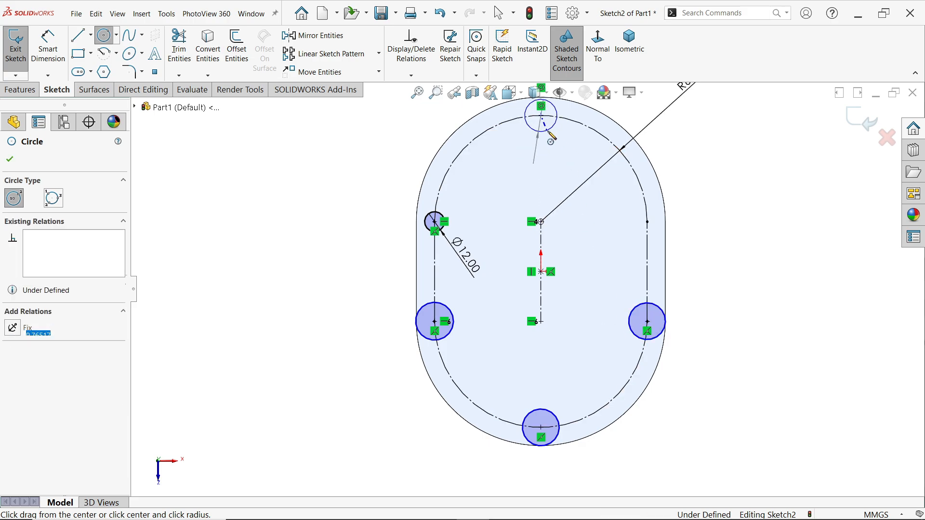
click(648, 223)
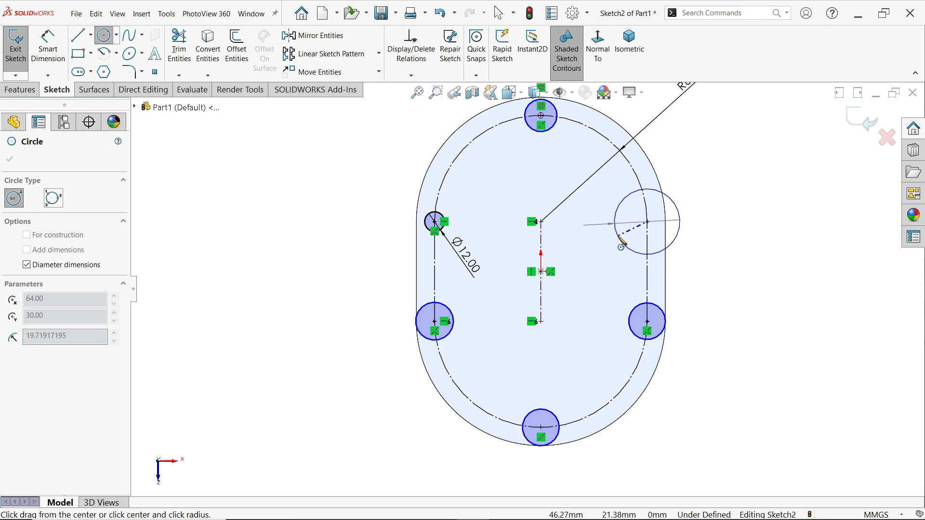
click(679, 216)
right_click(741, 203)
click(751, 209)
Apply an Equal relation to all six circles, including the 12 mm diameter one
scroll(749, 211, up, 3)
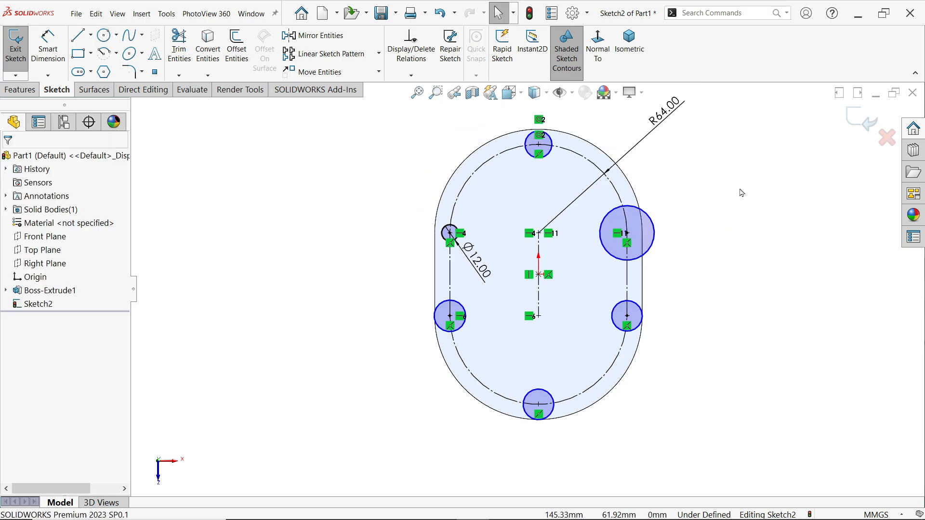
drag(730, 125, 680, 211)
scroll(572, 298, down, 2)
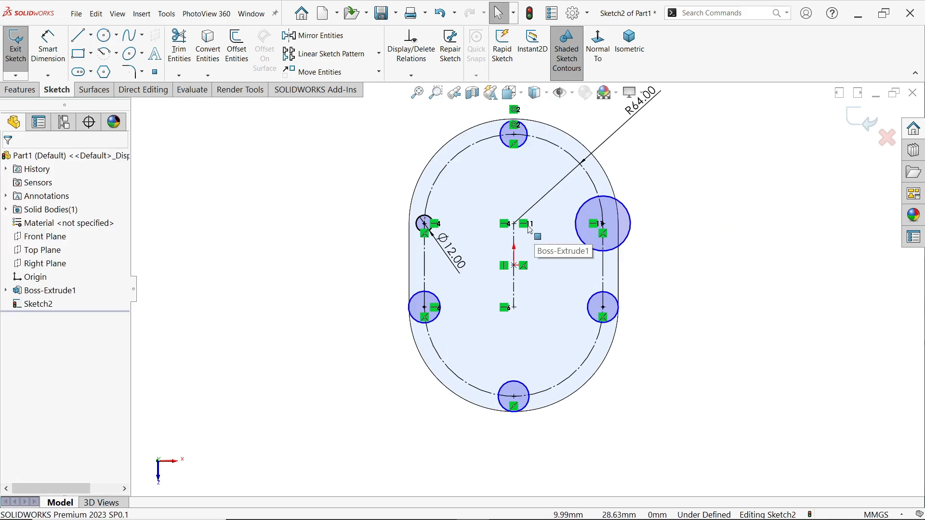
click(529, 148)
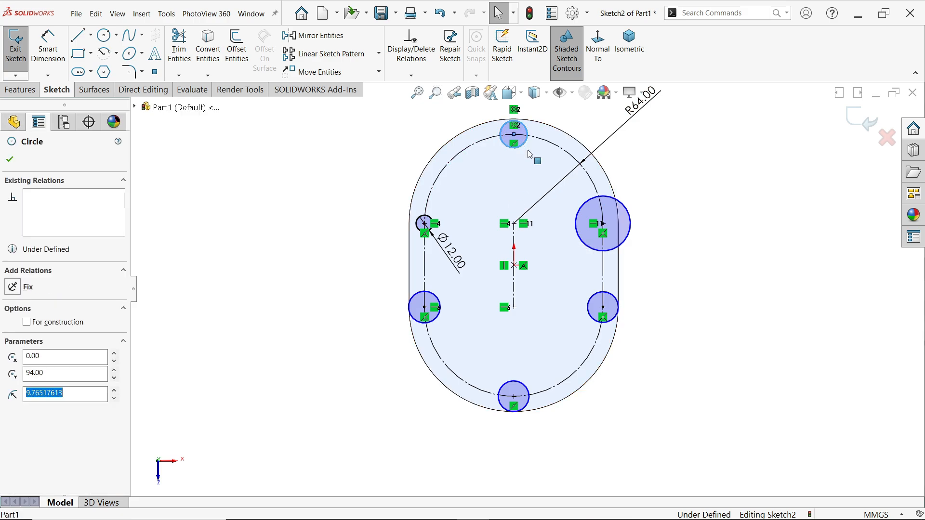
ctrl+click(577, 224)
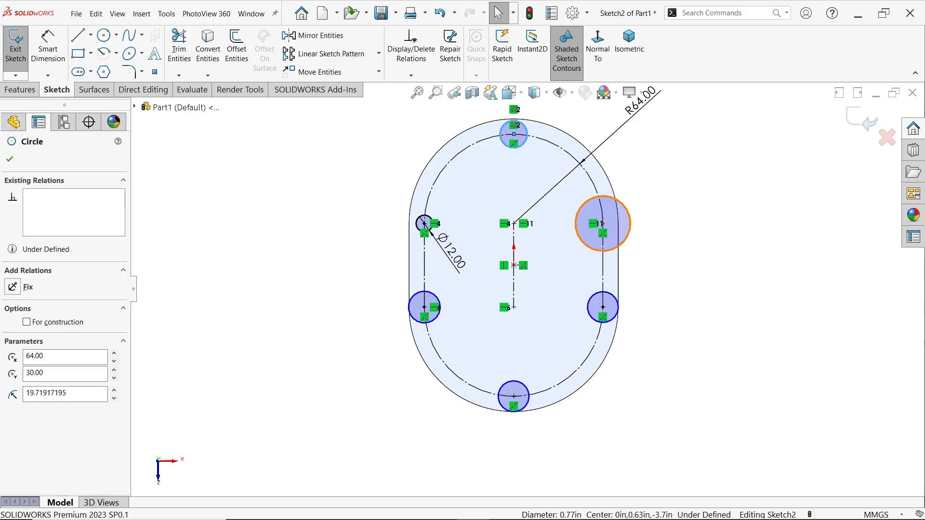
ctrl+click(590, 312)
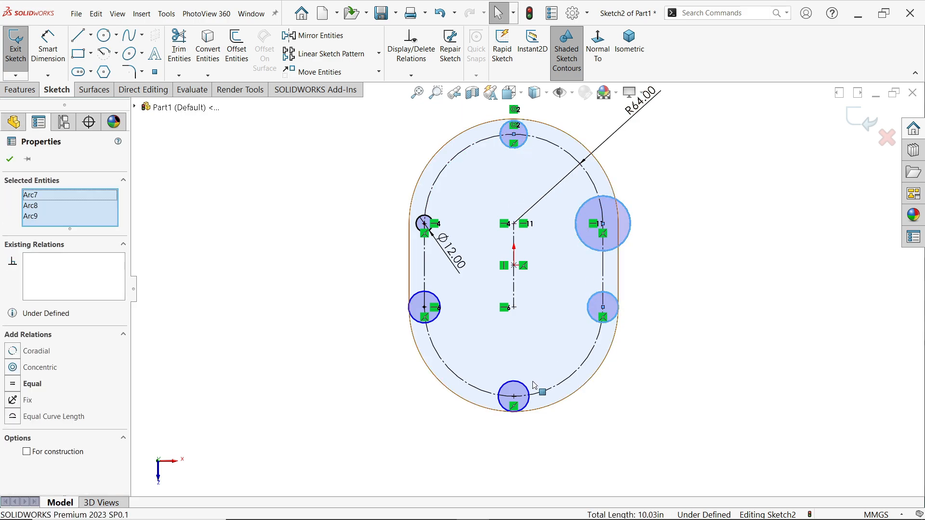
click(439, 318)
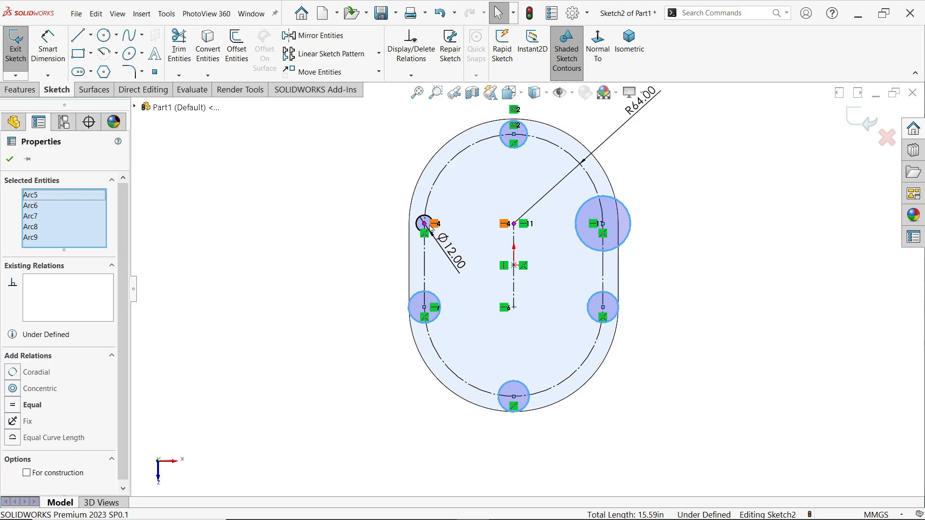
click(424, 225)
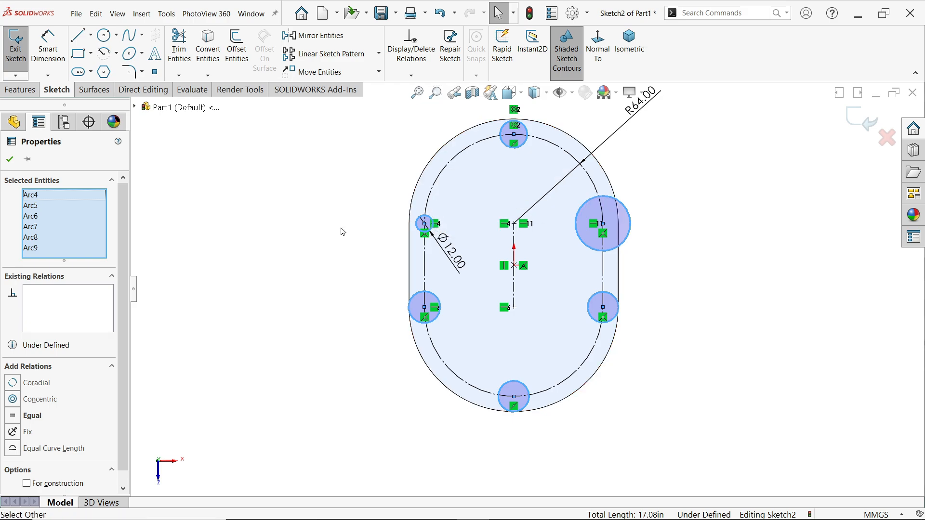
click(14, 417)
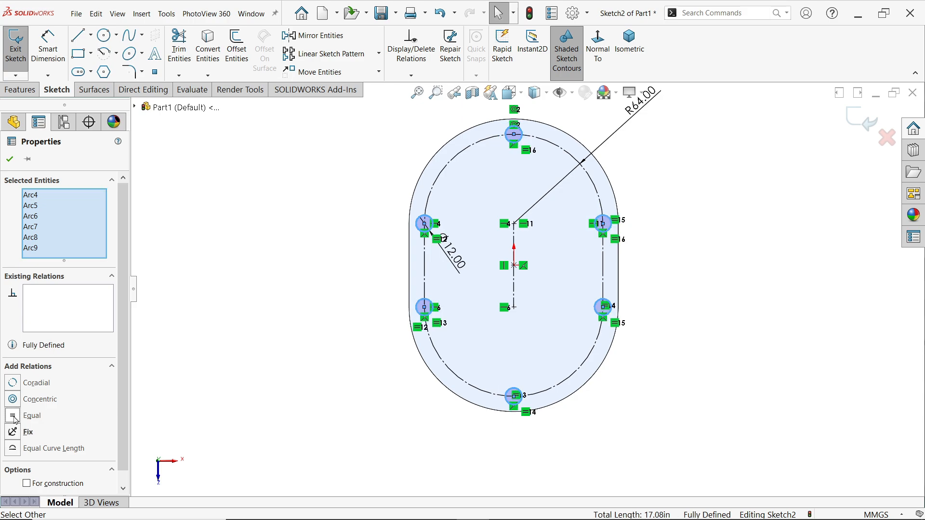
click(10, 160)
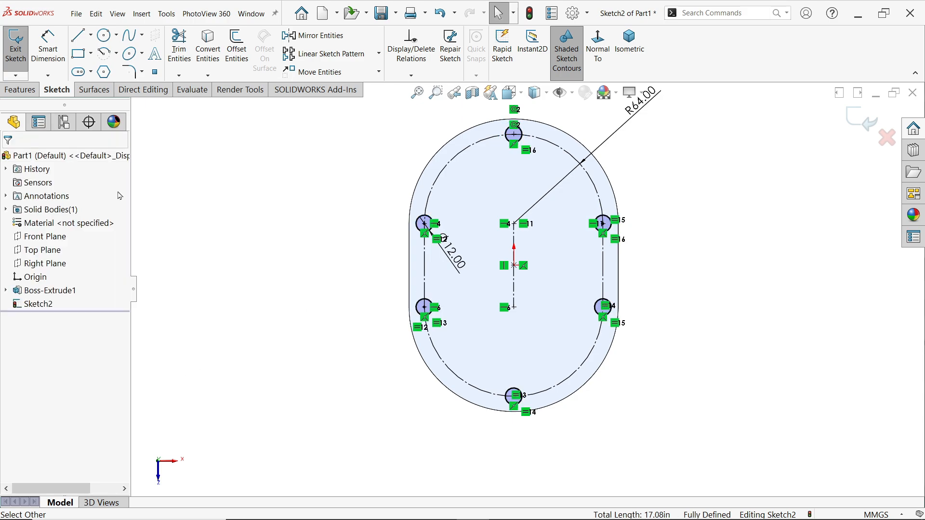
Cut-extrude the six bolt-hole circles with the Through All end condition through the base plate
click(20, 90)
click(184, 46)
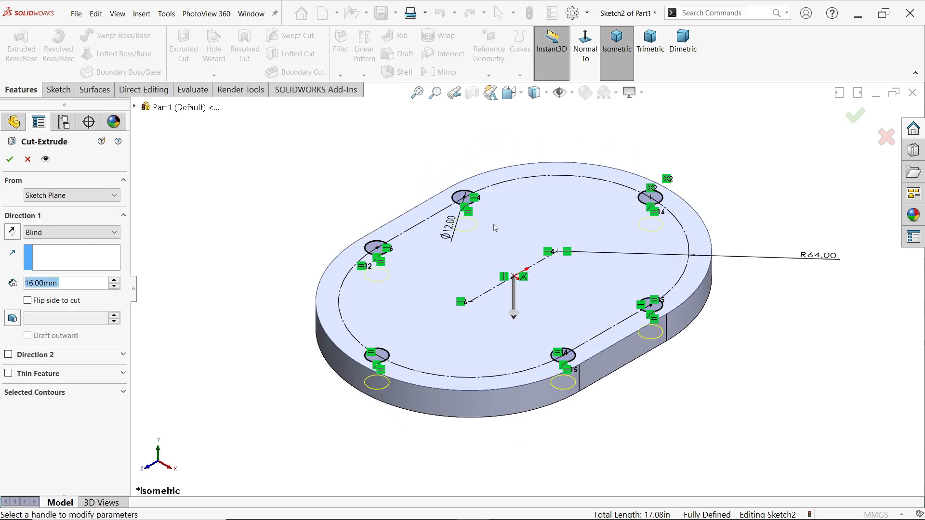
click(40, 232)
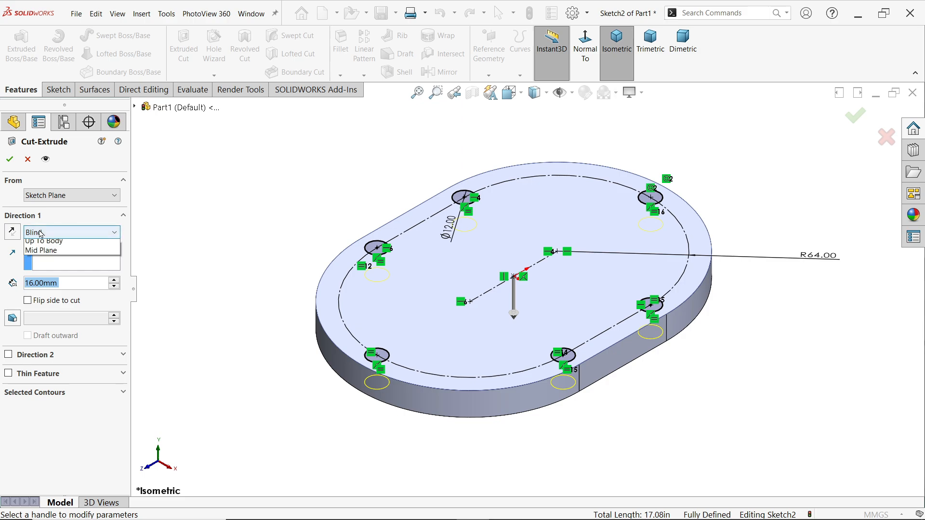
click(40, 232)
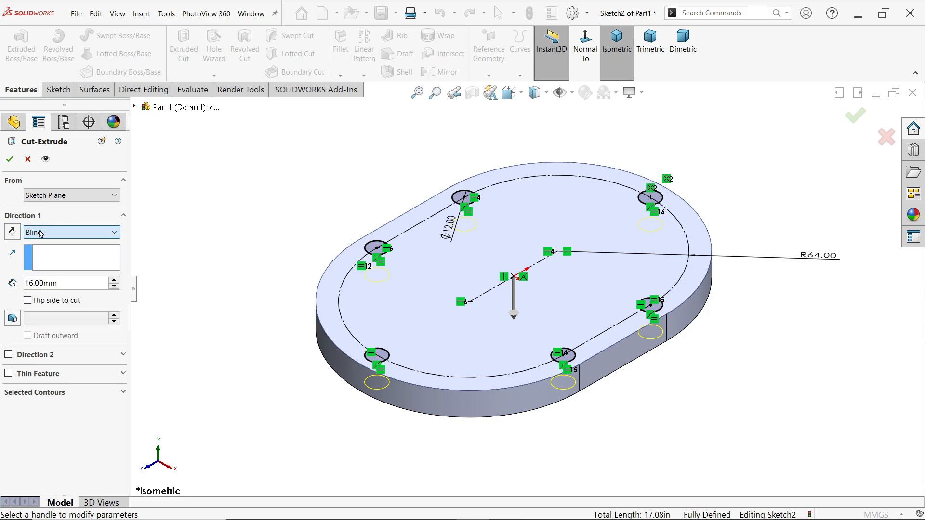
click(66, 232)
click(50, 255)
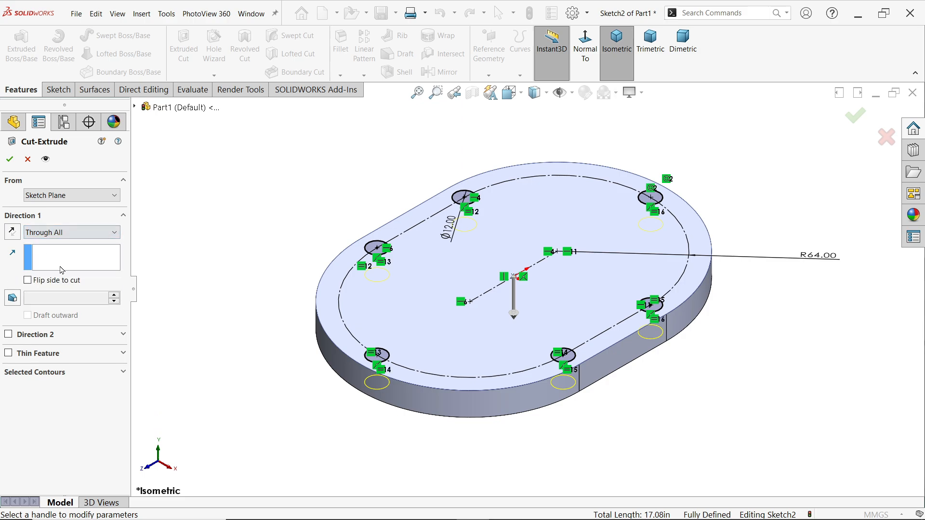
middle_drag(201, 252, 217, 119)
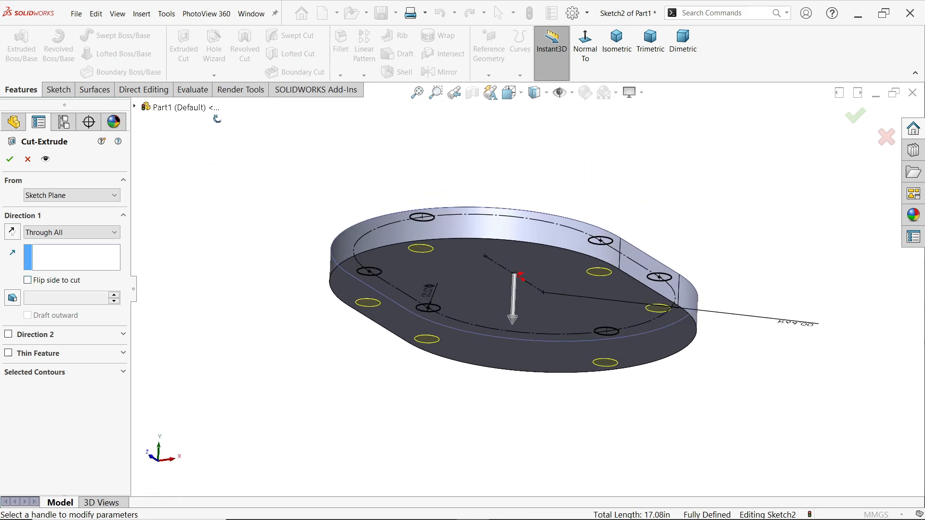
click(9, 159)
mouse_move(255, 164)
middle_down()
mouse_move(295, 173)
mouse_move(296, 129)
mouse_move(268, 370)
mouse_move(283, 366)
mouse_move(273, 378)
middle_up()
click(258, 296)
Switch to the Exercise 195 drawing image and examine the top and right views for the body's radii, diameters and heights
key(alt+Tab)
scroll(393, 420, up, 1)
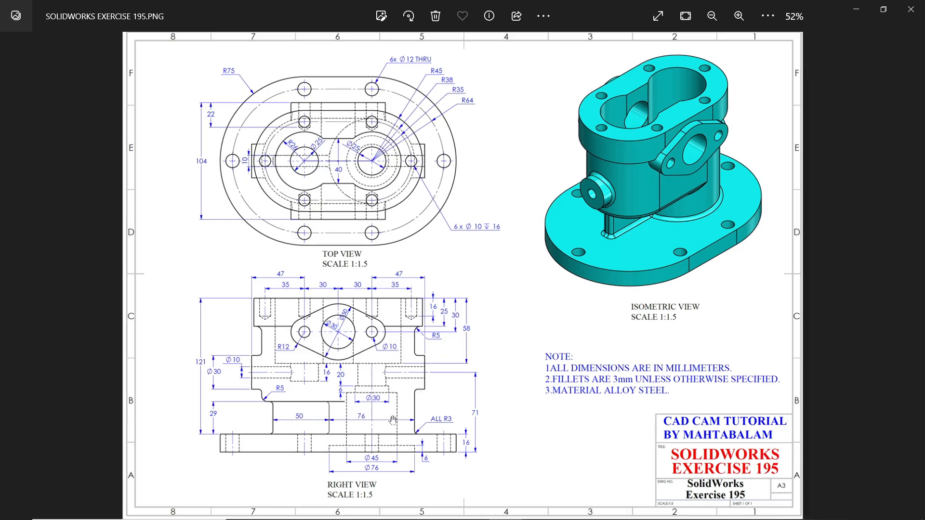
scroll(393, 421, up, 2)
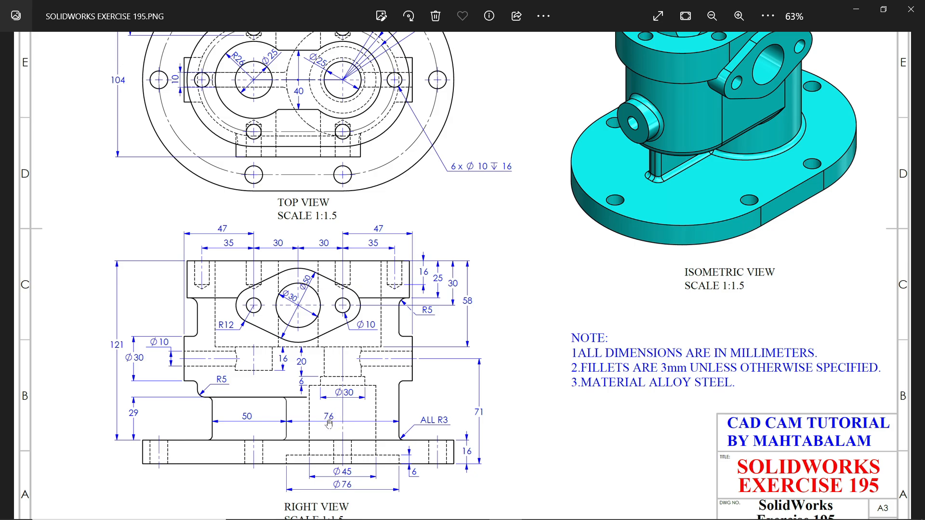
drag(353, 217, 371, 331)
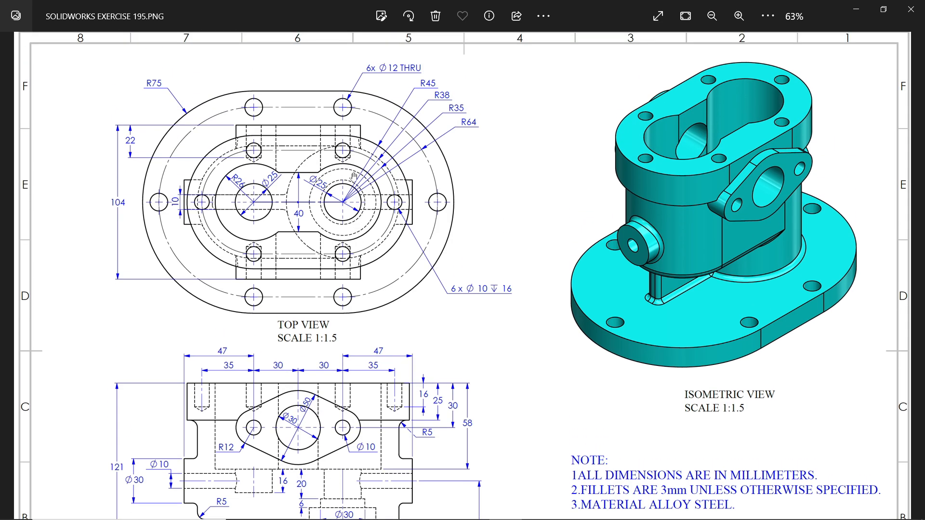
scroll(353, 176, up, 3)
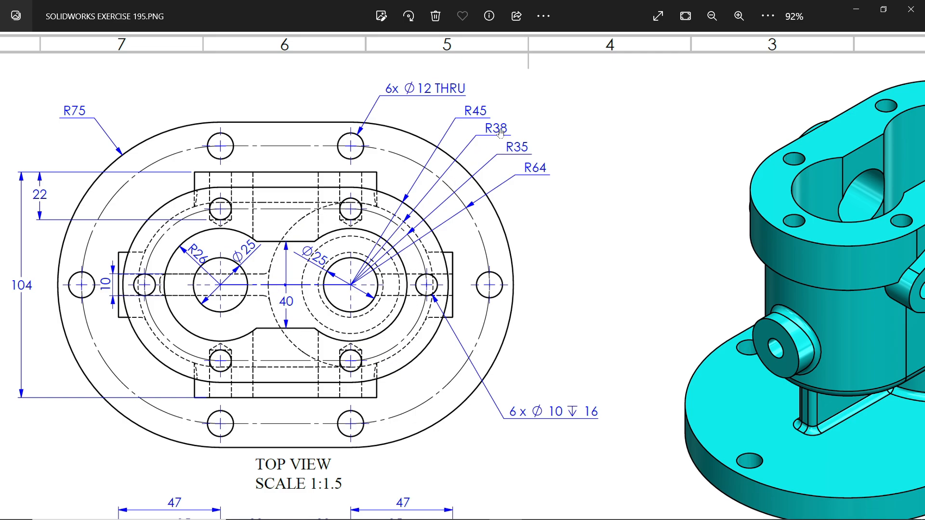
drag(419, 393, 462, 200)
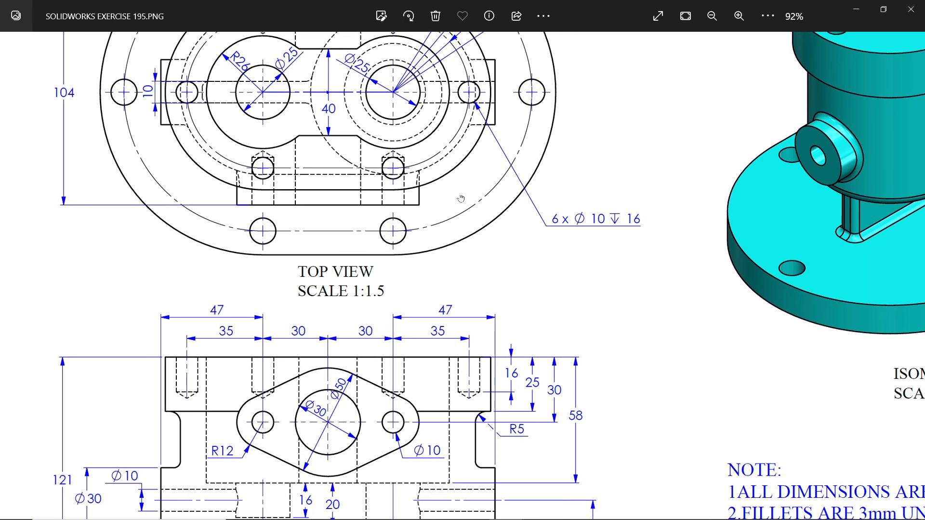
drag(434, 323, 446, 131)
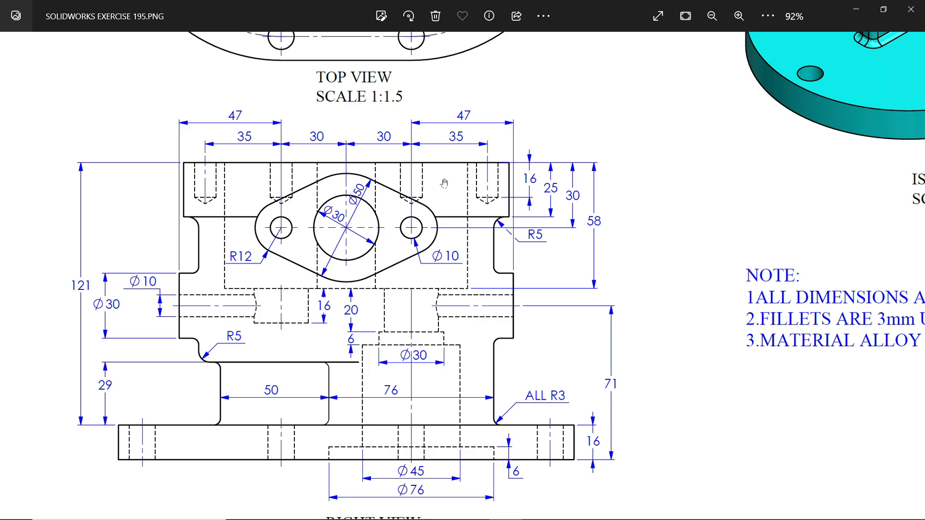
drag(454, 102, 479, 423)
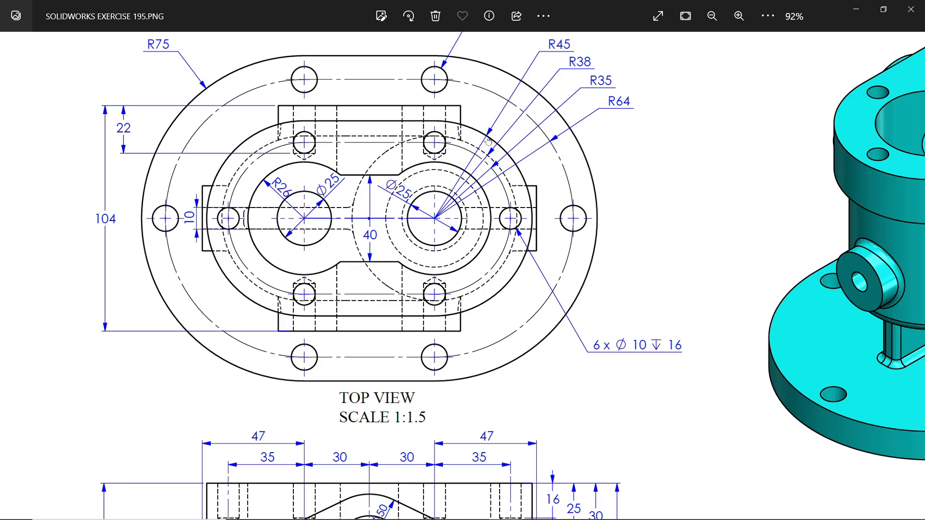
drag(488, 141, 493, 152)
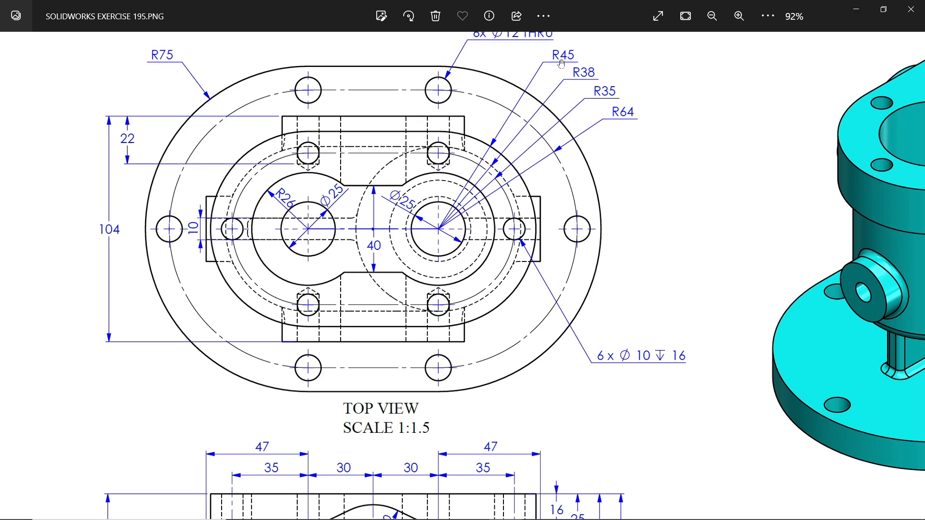
scroll(494, 341, down, 5)
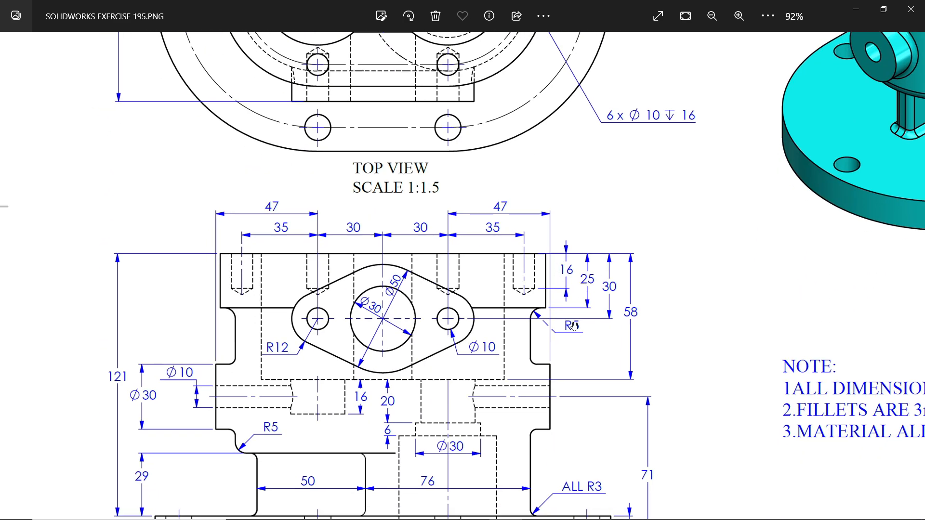
scroll(574, 326, down, 1)
click(858, 18)
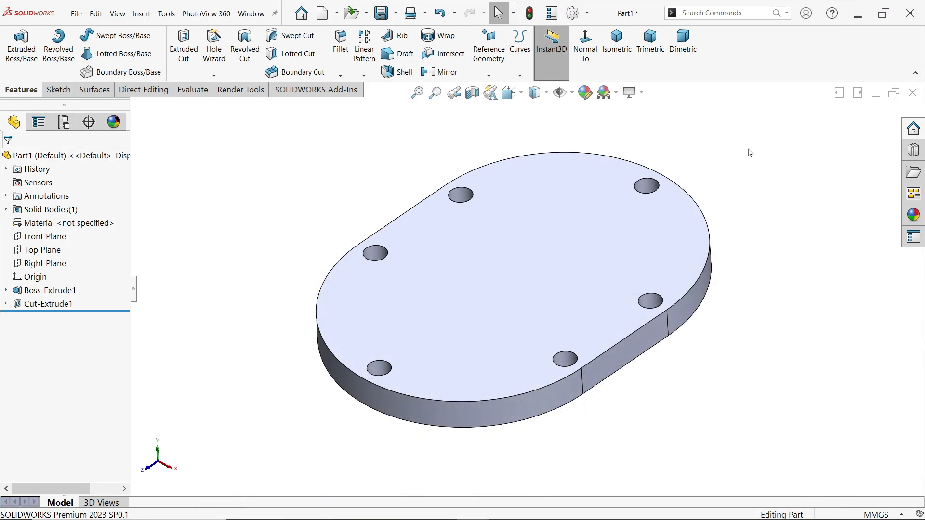
Sketch a 76 mm diameter circle on the base plate's top face, centred about 53 mm directly above the origin
click(587, 254)
click(629, 226)
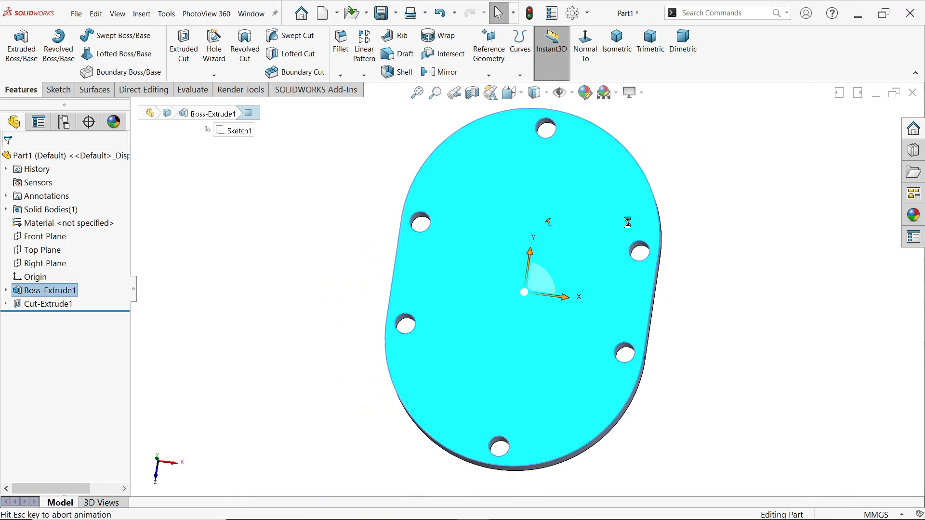
click(104, 34)
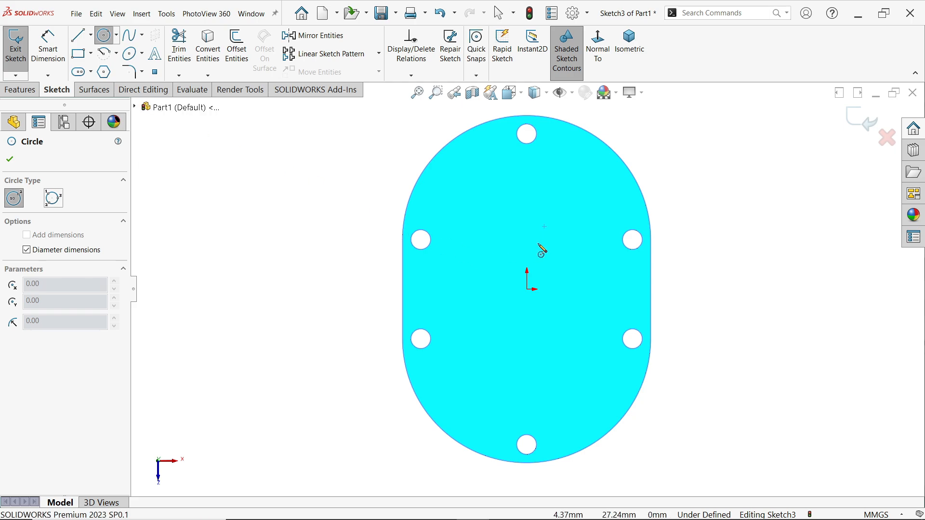
click(528, 201)
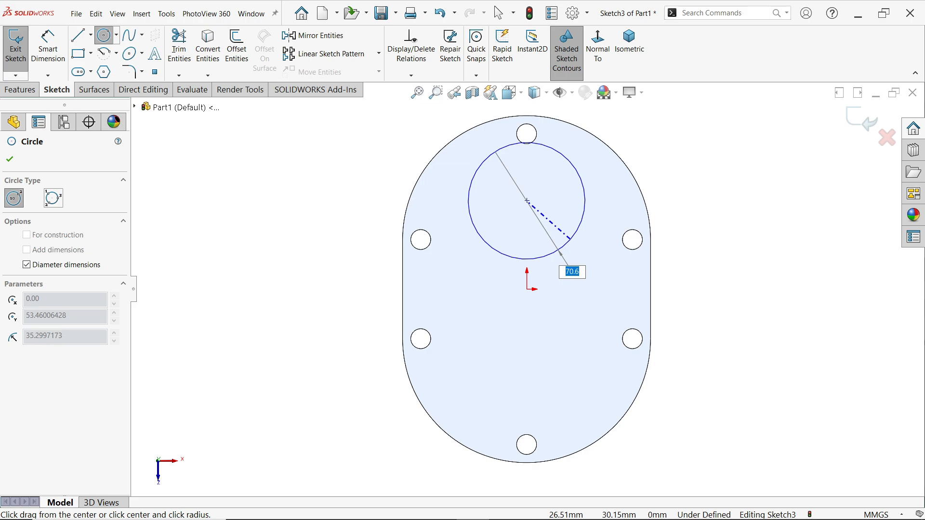
click(573, 244)
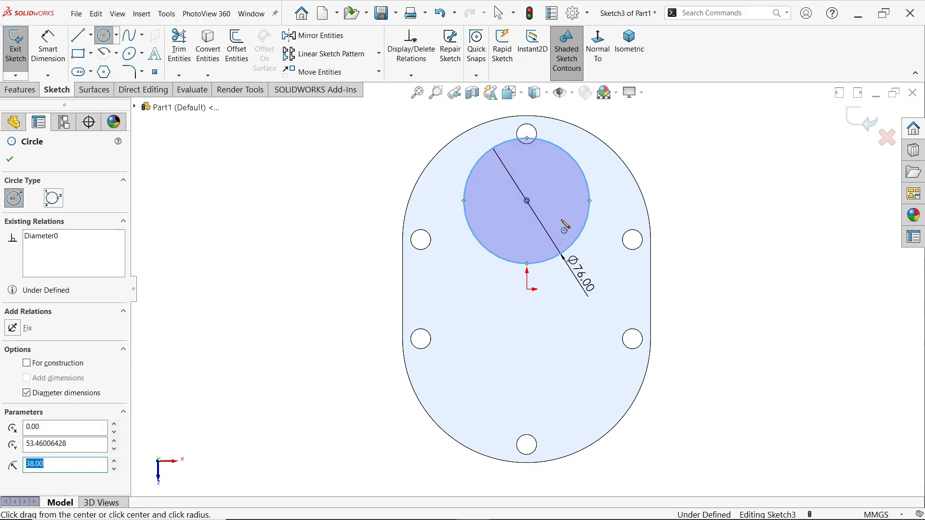
right_click(770, 181)
click(771, 181)
scroll(628, 149, down, 2)
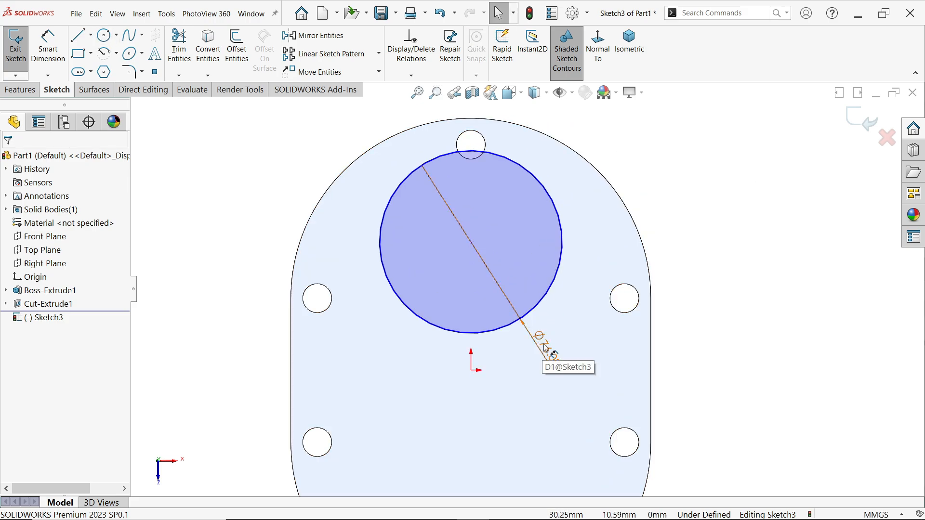
Make the 76 mm circle concentric with the base plate's upper rounded edge
click(584, 162)
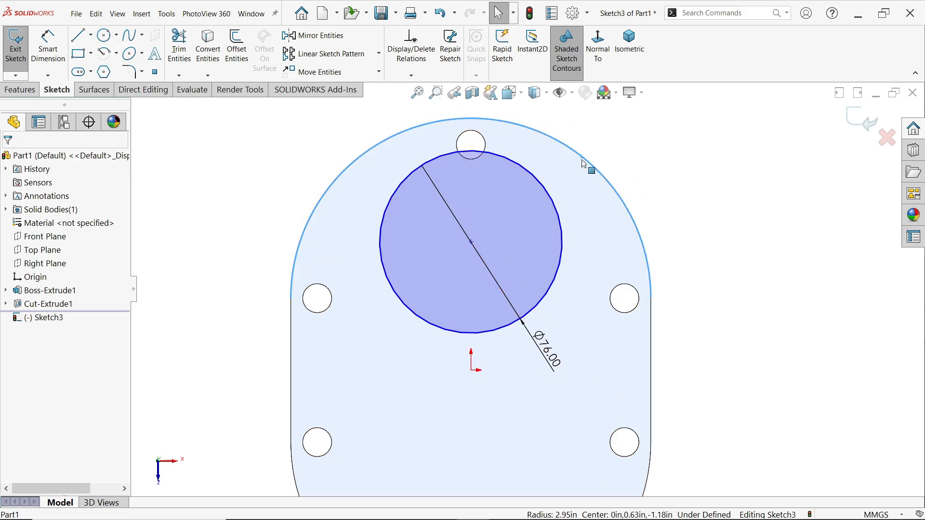
ctrl+click(560, 219)
click(615, 174)
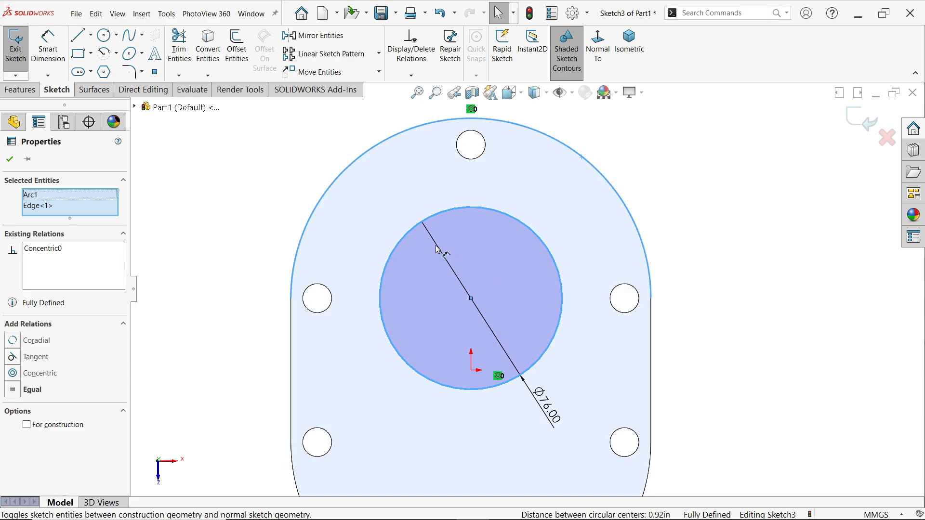
Extrude the 76 mm circle upward as a merged blind boss with a depth of 121-25 mm
click(20, 90)
click(29, 50)
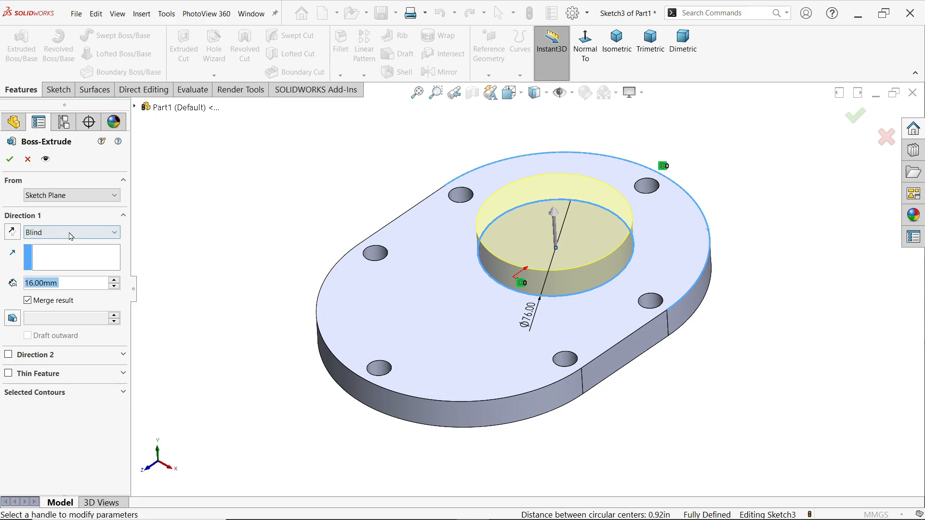
text(12)
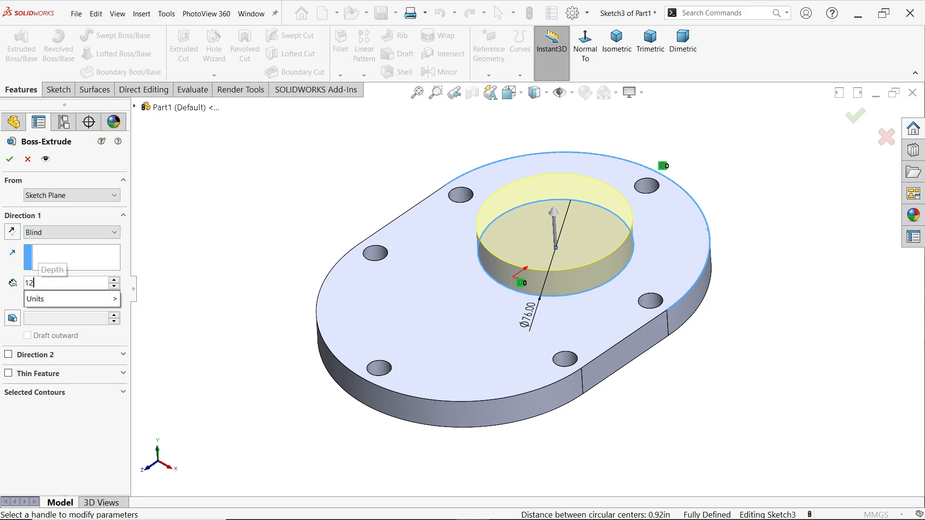
text(1-25)
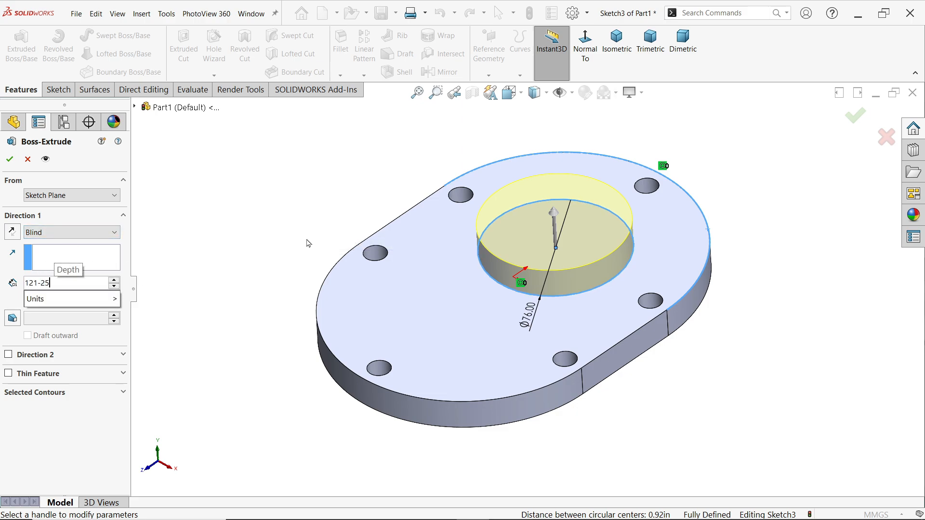
key(Return)
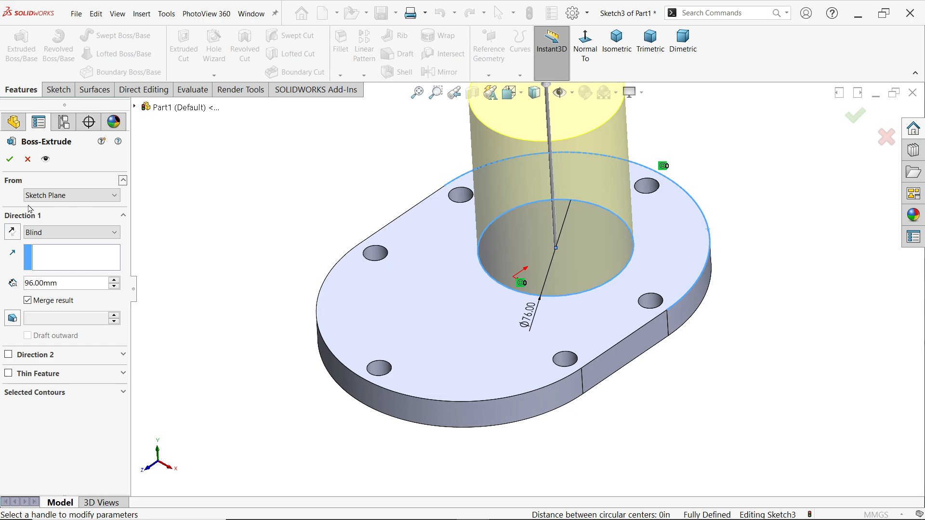
click(9, 159)
scroll(470, 203, up, 2)
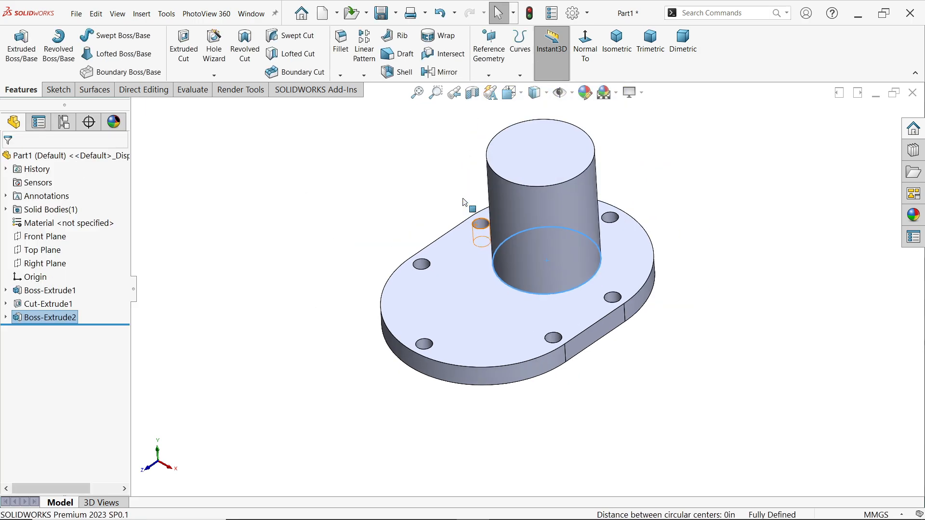
Sketch a vertical centerpoint straight slot on the cylinder's top face, centred on the origin, about 94 mm wide and 145 mm between arc centres
click(562, 165)
click(601, 133)
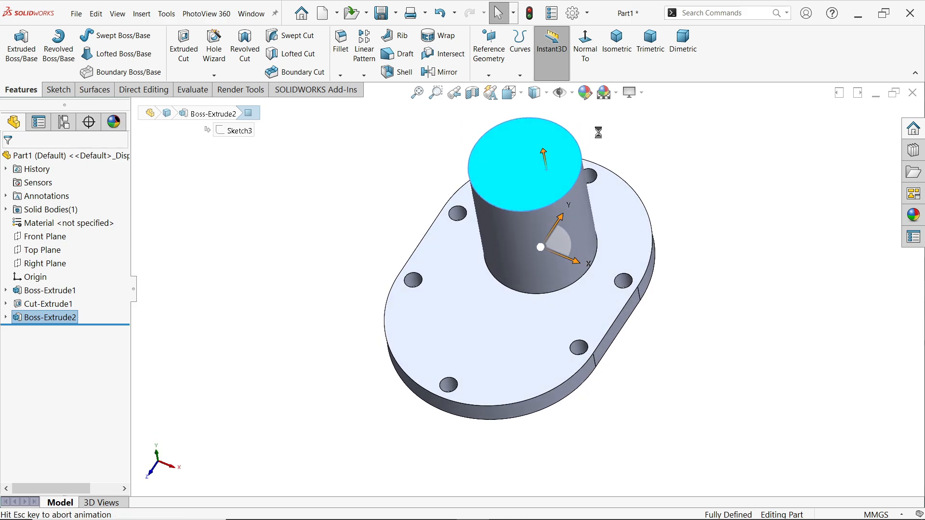
click(91, 72)
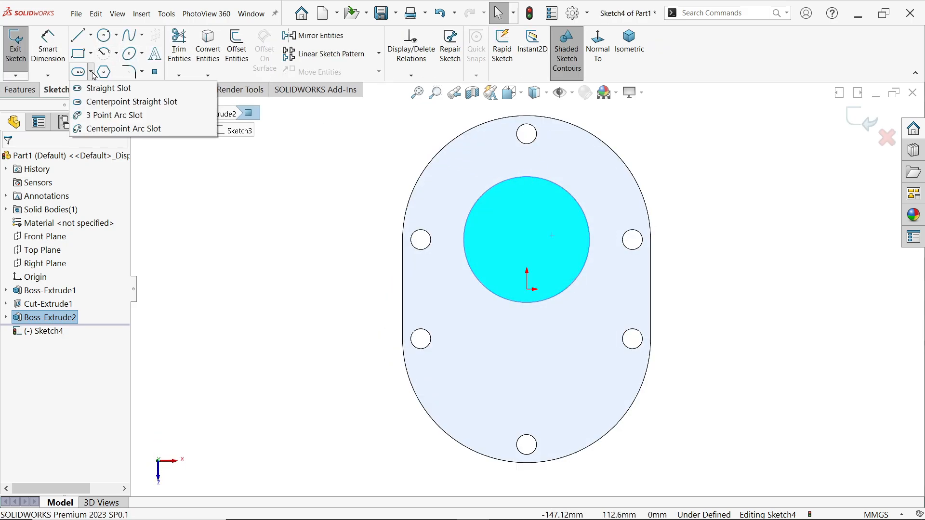
click(86, 102)
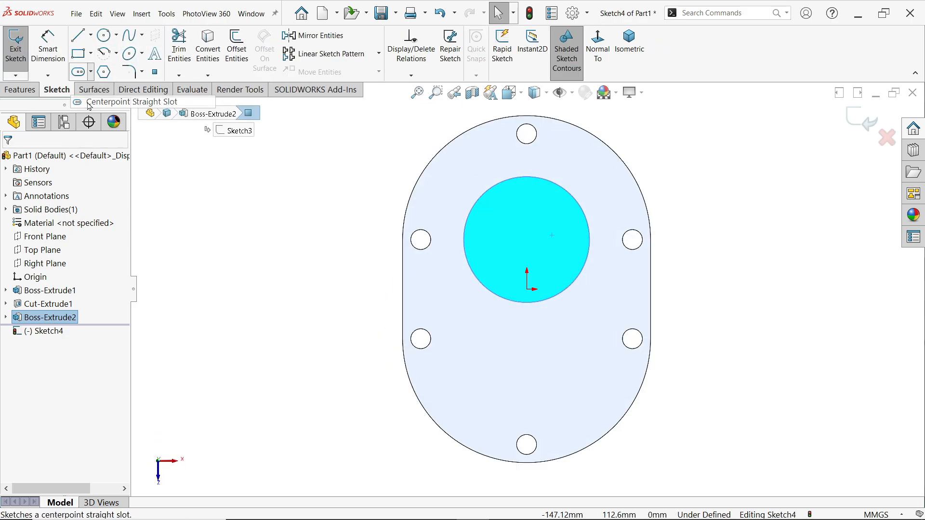
click(528, 289)
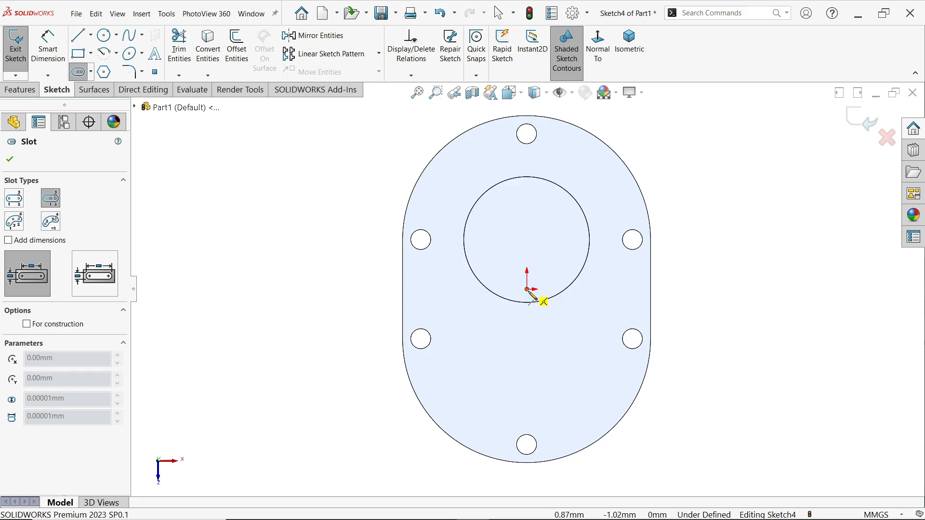
click(528, 170)
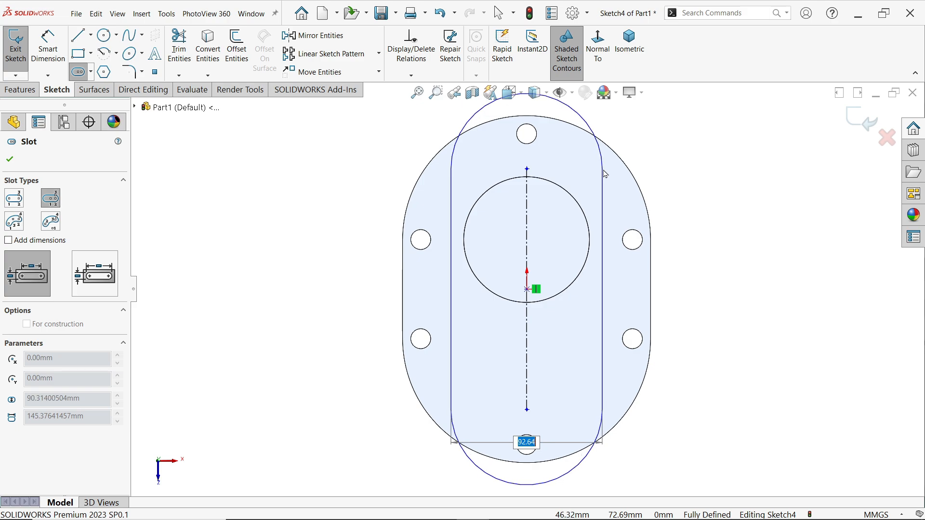
click(606, 174)
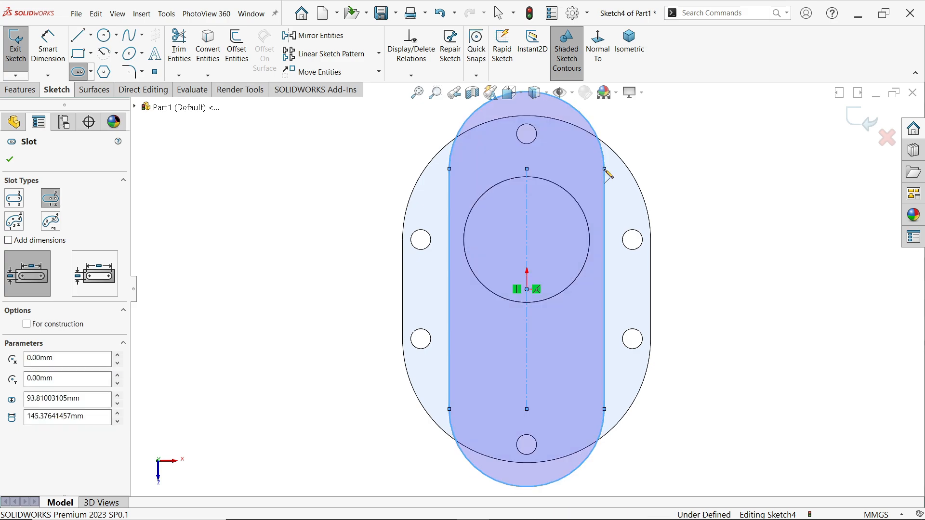
key(Escape)
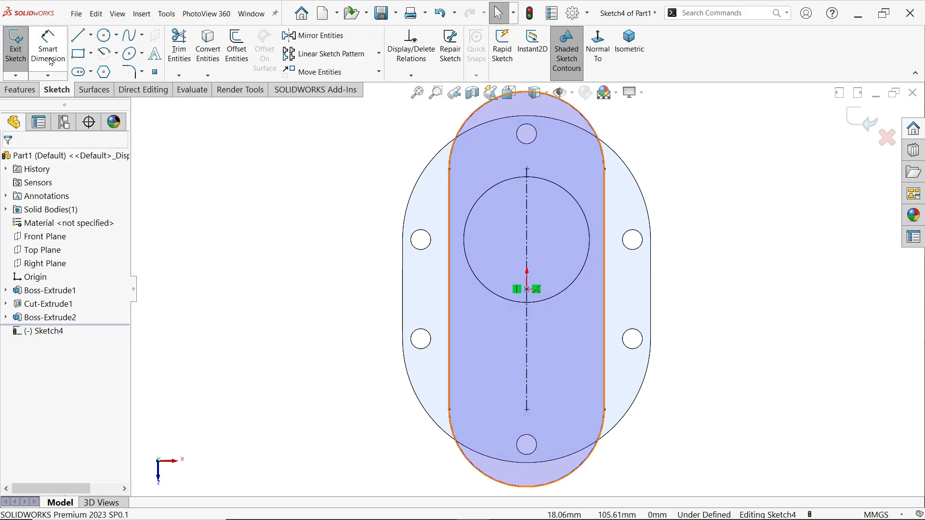
Dimension the slot's upper end arc with a radius of 45 mm
click(48, 48)
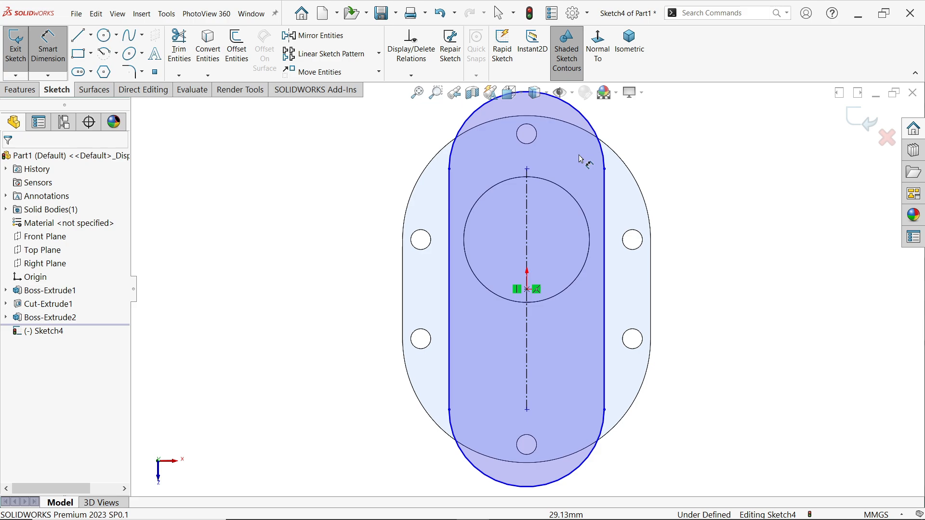
click(599, 139)
click(645, 123)
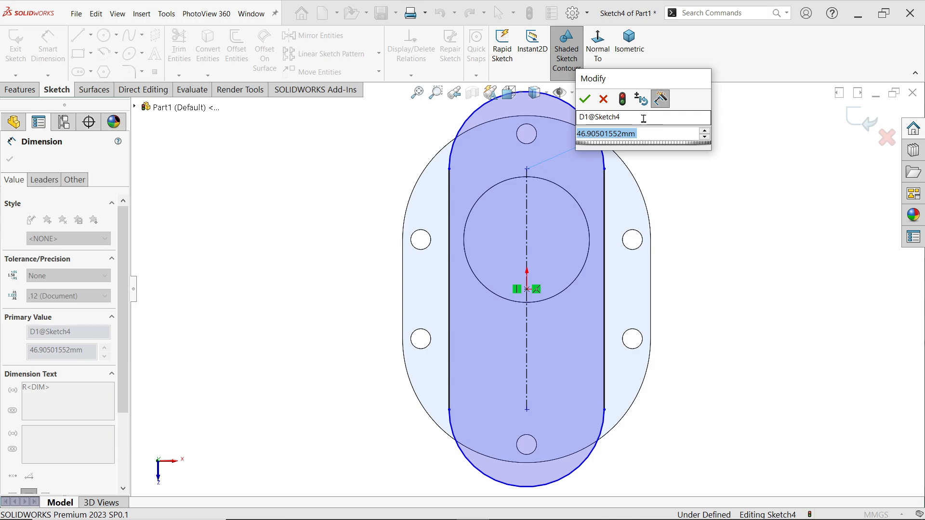
text(45)
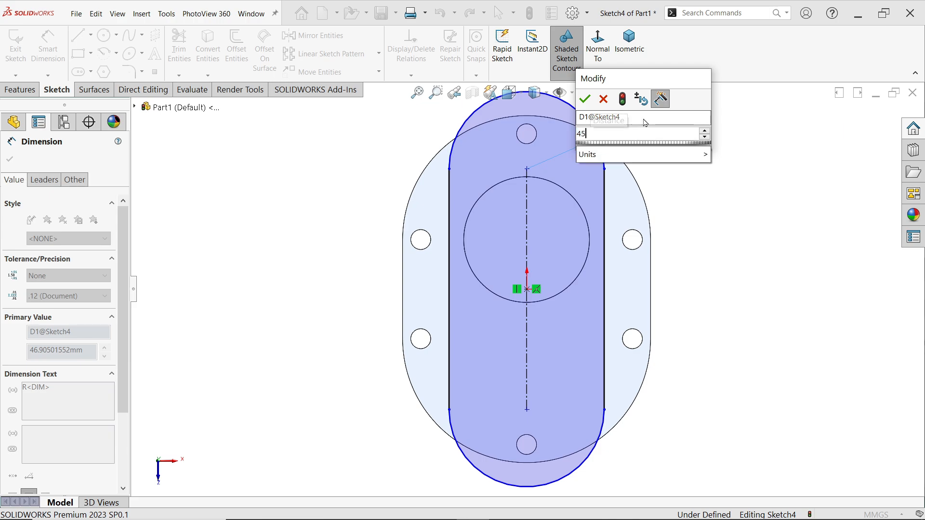
key(Return)
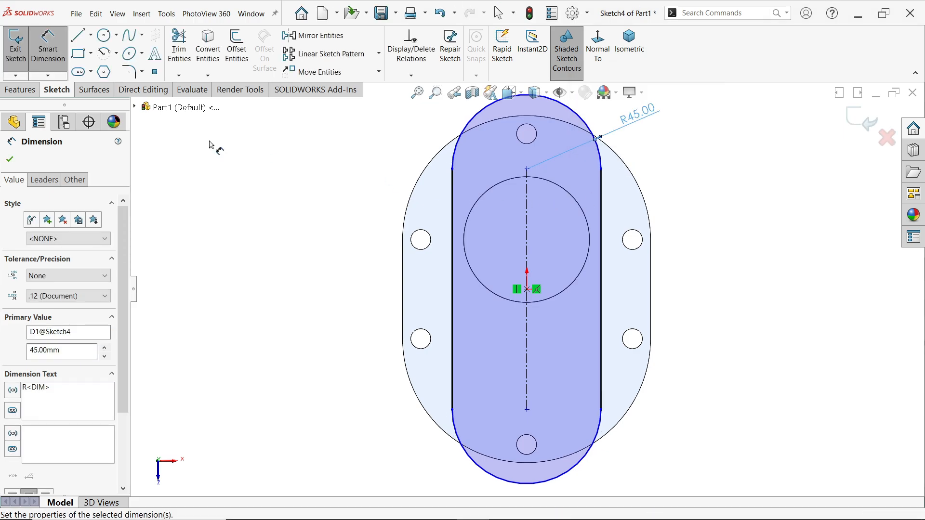
click(10, 159)
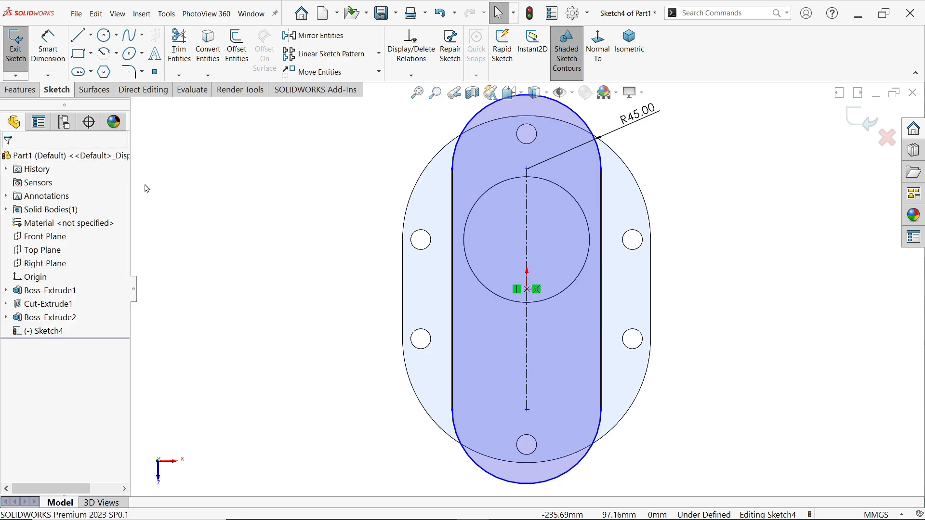
Make the slot's upper end arc concentric with the base plate's upper rounded edge
click(598, 152)
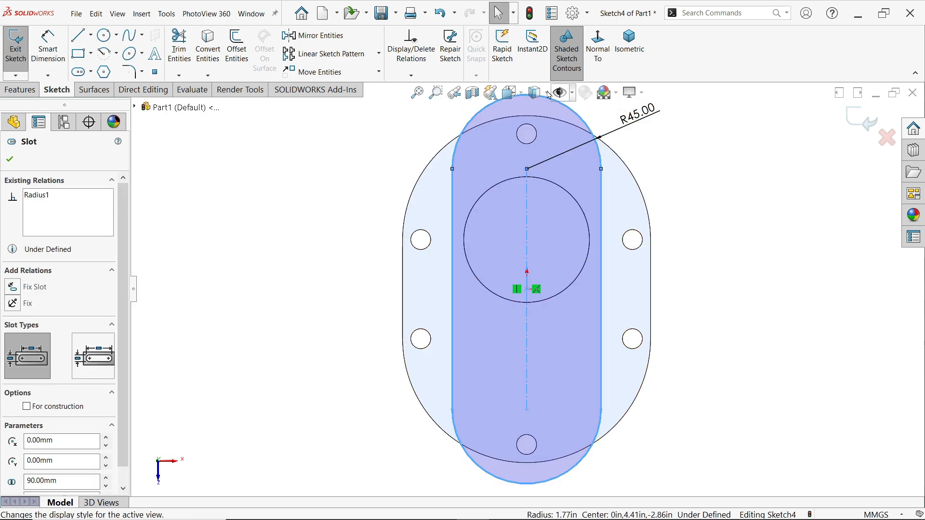
ctrl+click(625, 164)
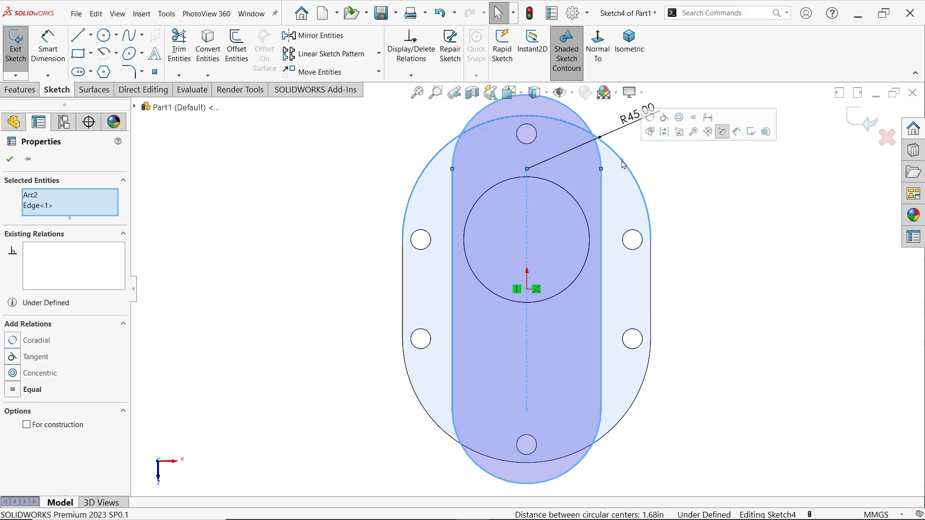
click(680, 118)
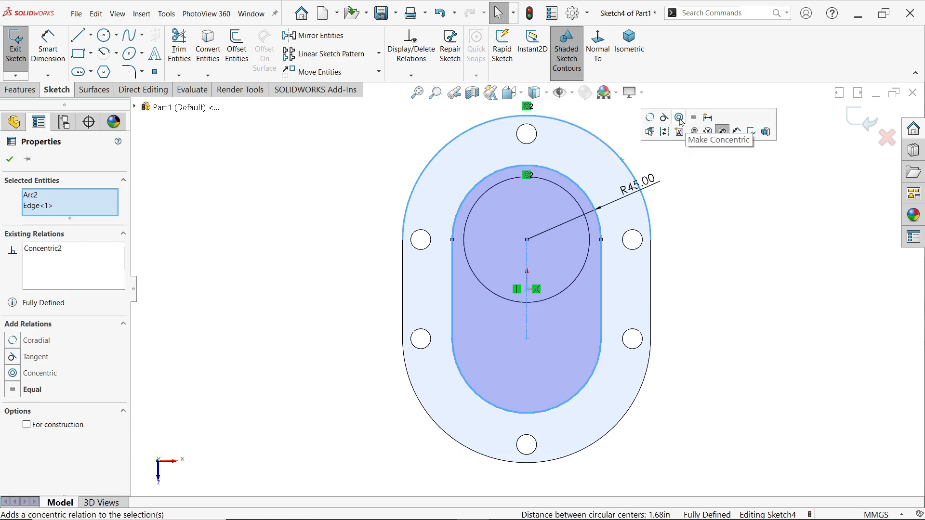
click(733, 223)
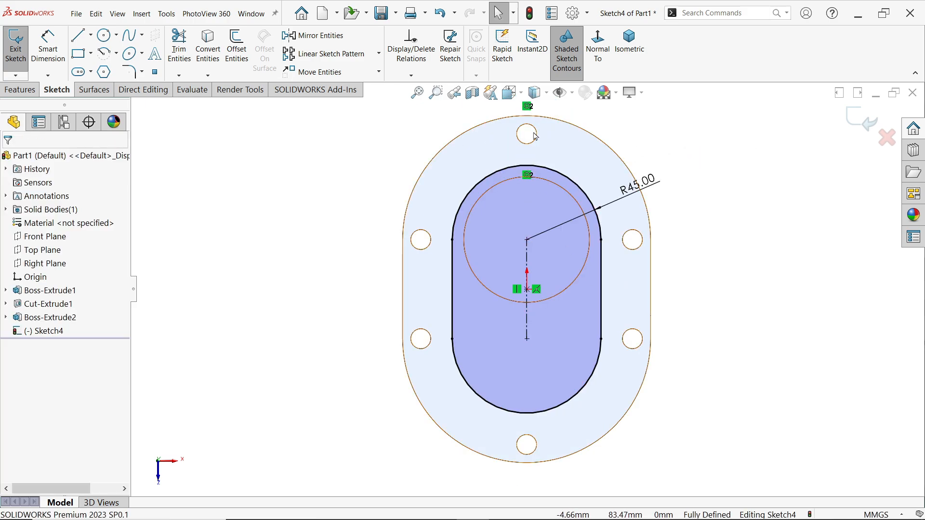
Extrude the slot profile upward from the cylinder's top face as a merged blind boss 25 mm deep
click(629, 43)
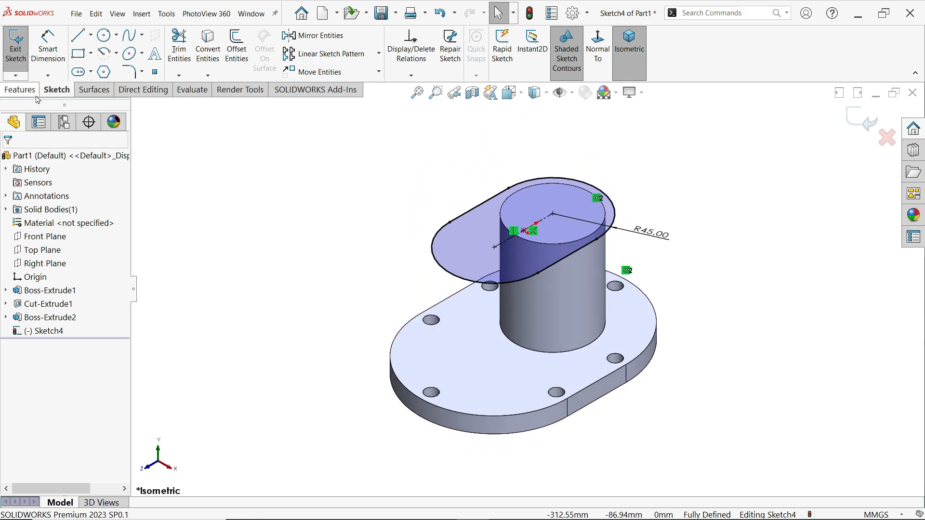
click(19, 90)
click(11, 62)
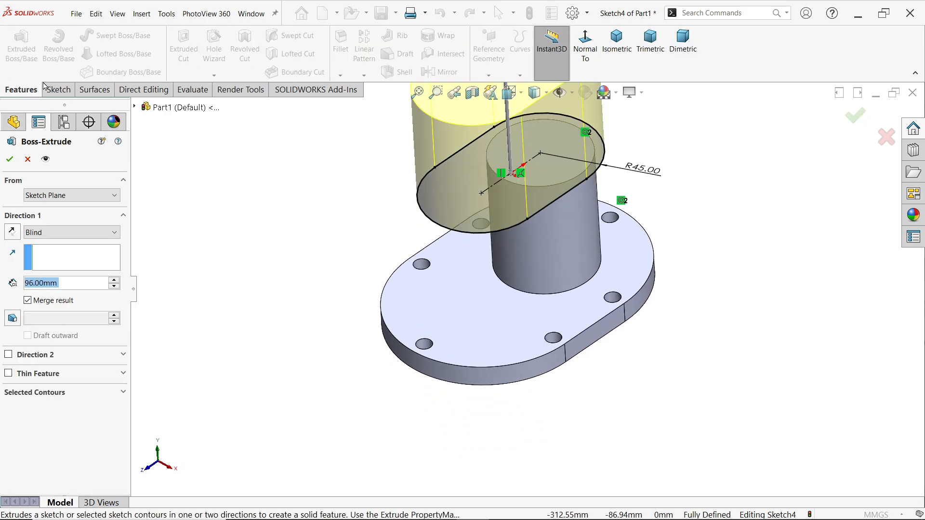
text(25)
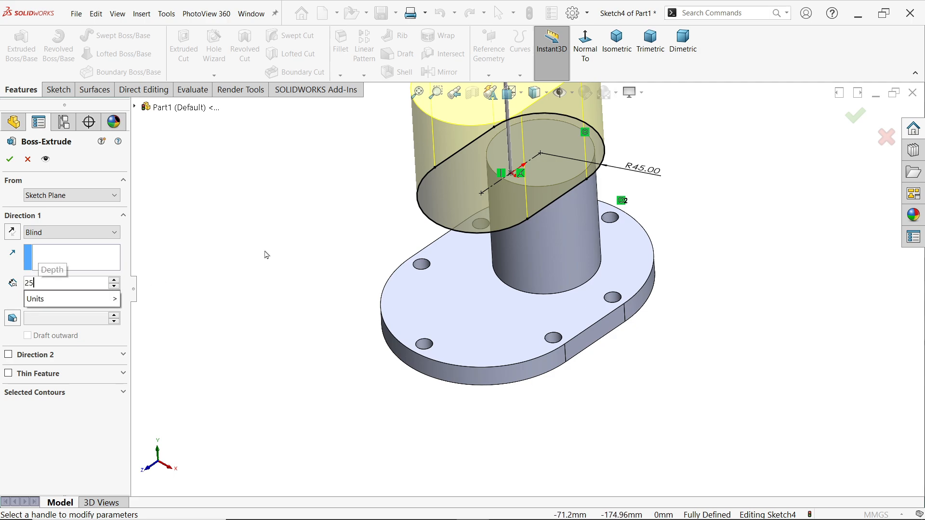
key(Return)
click(633, 57)
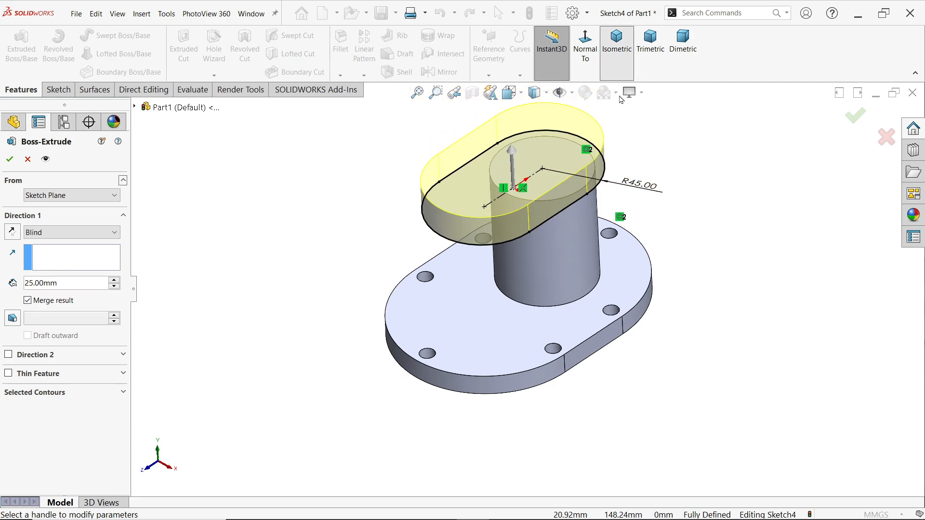
click(9, 159)
Switch to the Exercise 195 drawing image and examine the housing's overall shape in the right and top views
key(alt+Tab)
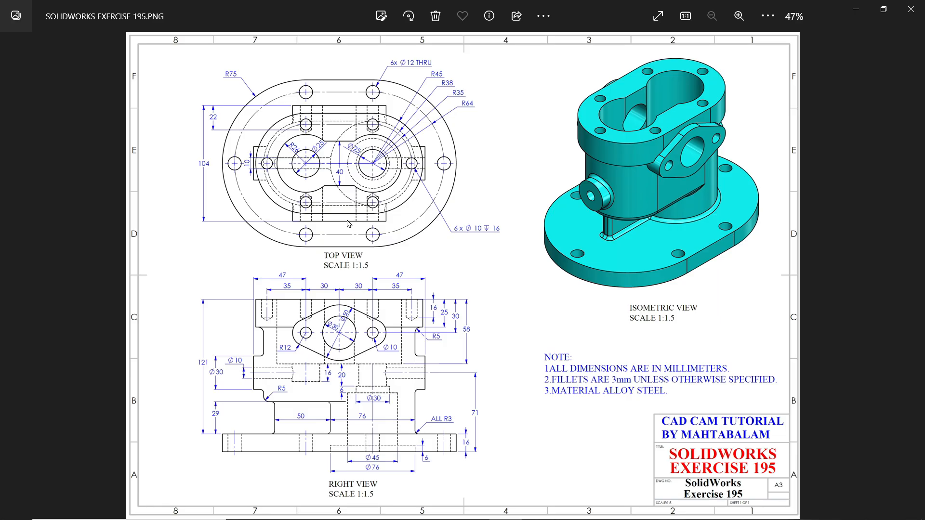
scroll(326, 195, up, 2)
drag(337, 329, 348, 257)
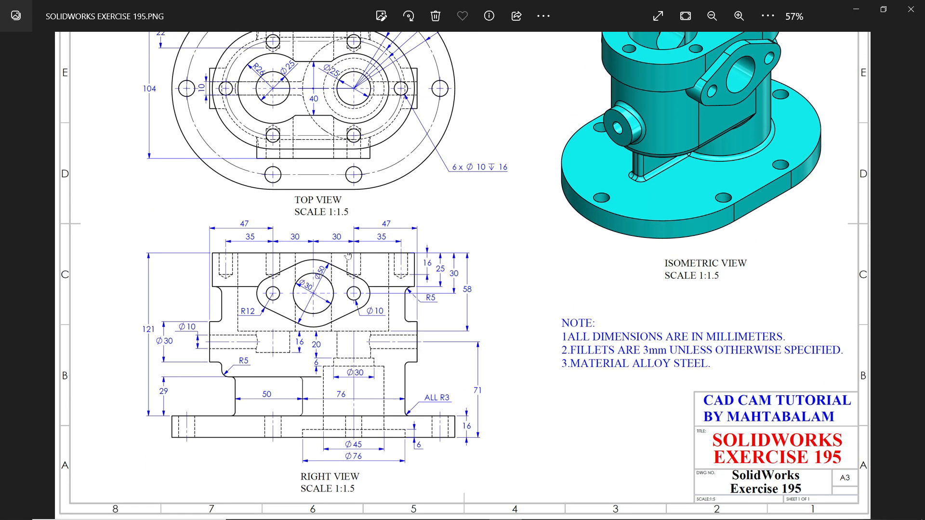
scroll(331, 349, up, 1)
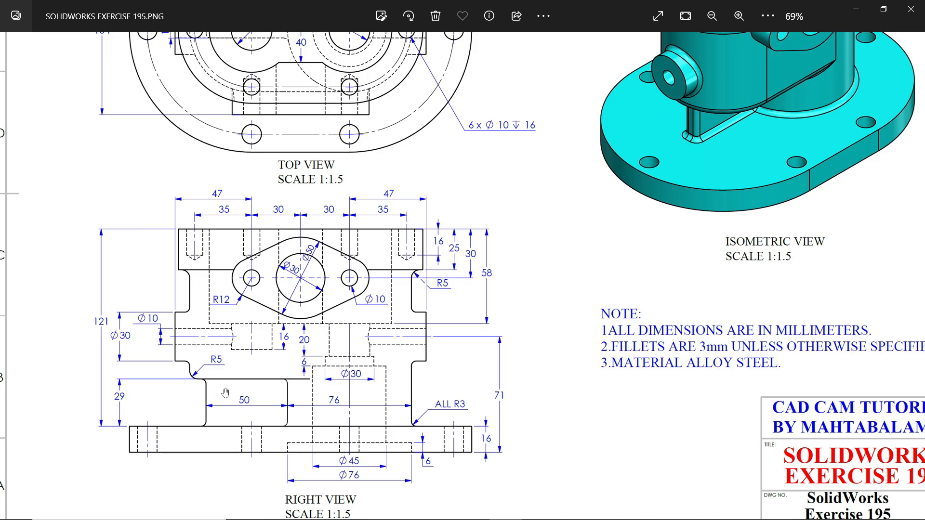
drag(284, 166, 305, 356)
scroll(262, 222, up, 5)
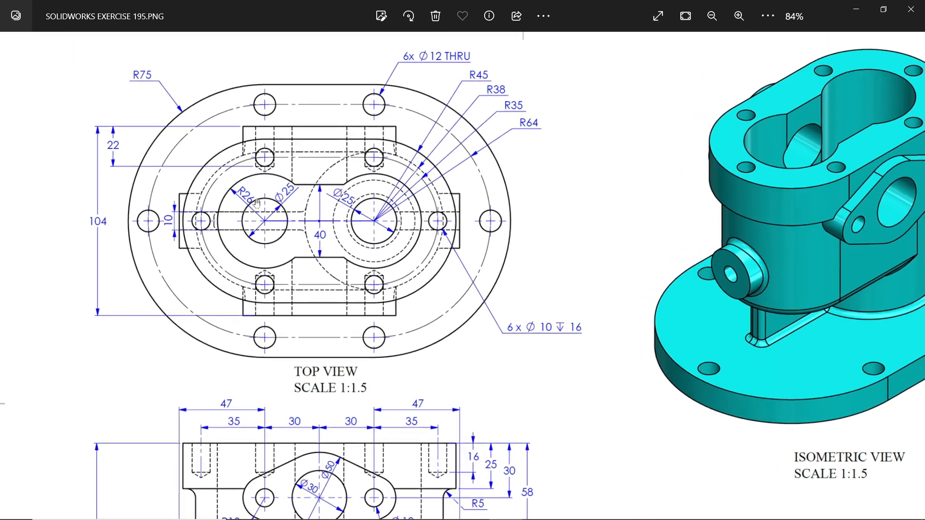
drag(331, 288, 376, 290)
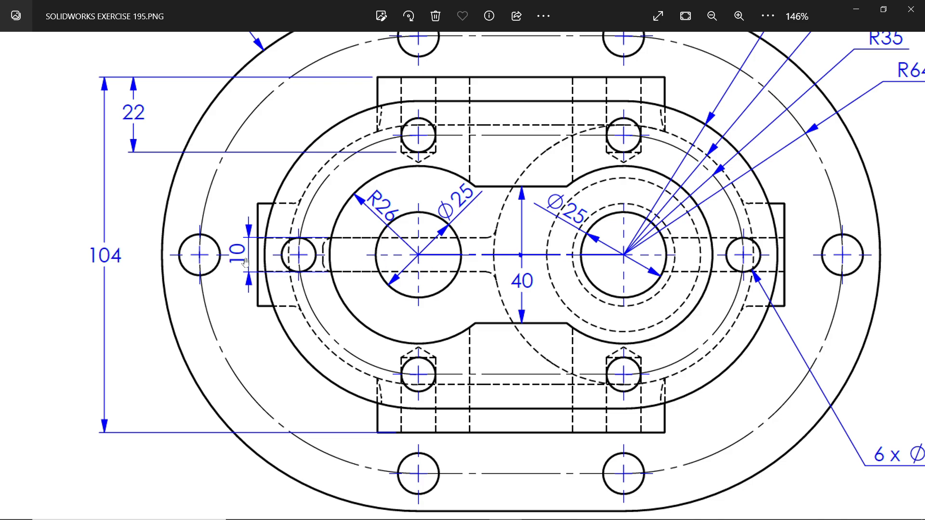
Examine the drawing's right view for the heights of the body between the base plate and the slotted flange
scroll(411, 285, down, 10)
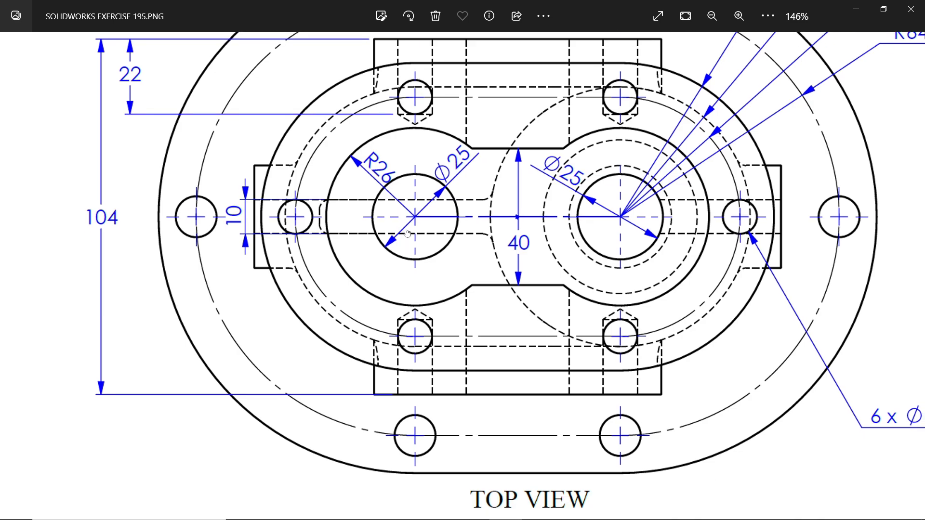
scroll(431, 169, down, 3)
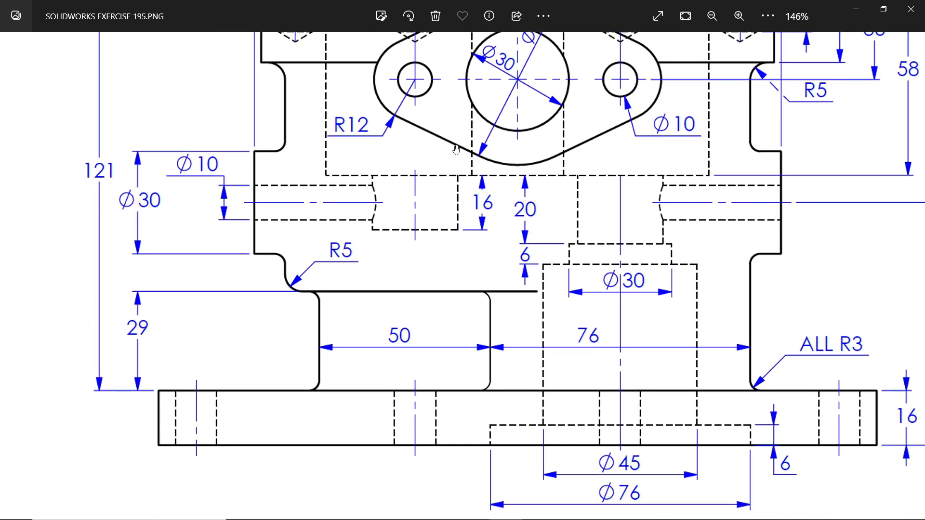
scroll(347, 305, up, 2)
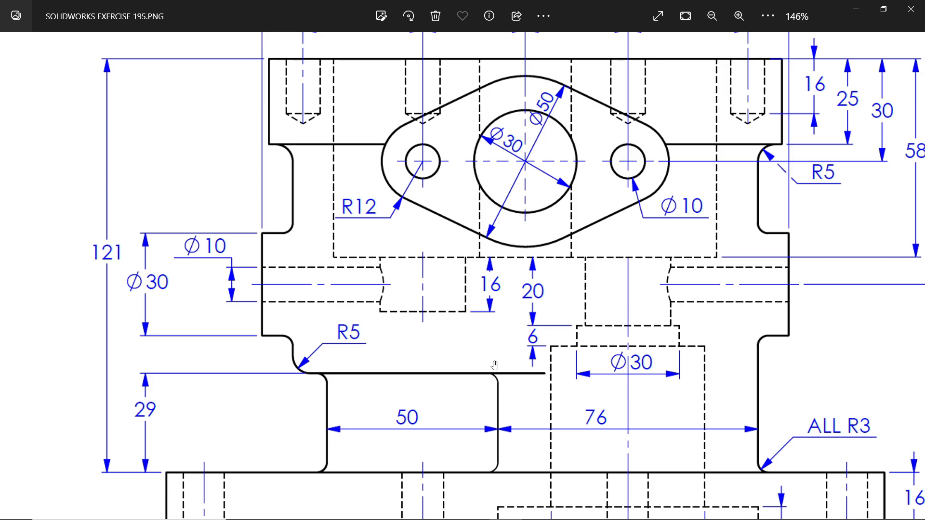
scroll(319, 328, up, 1)
scroll(341, 430, down, 1)
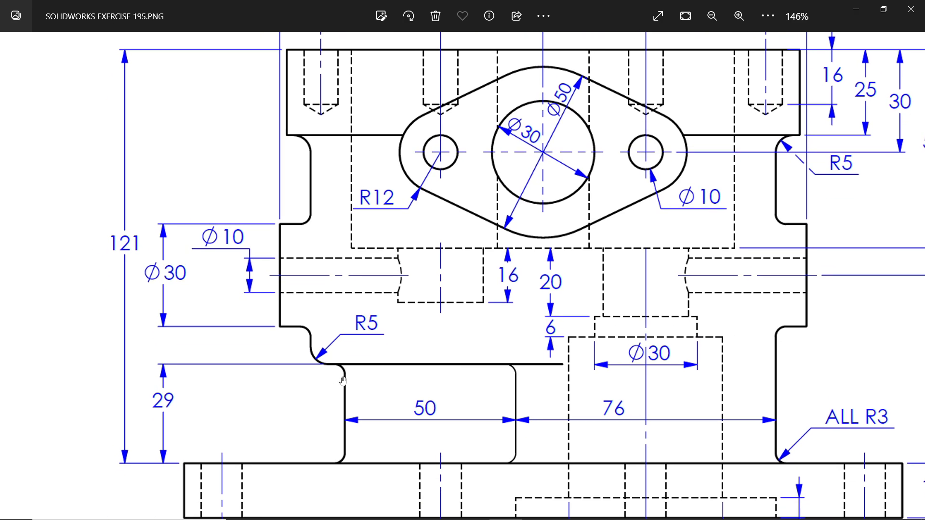
scroll(328, 337, up, 1)
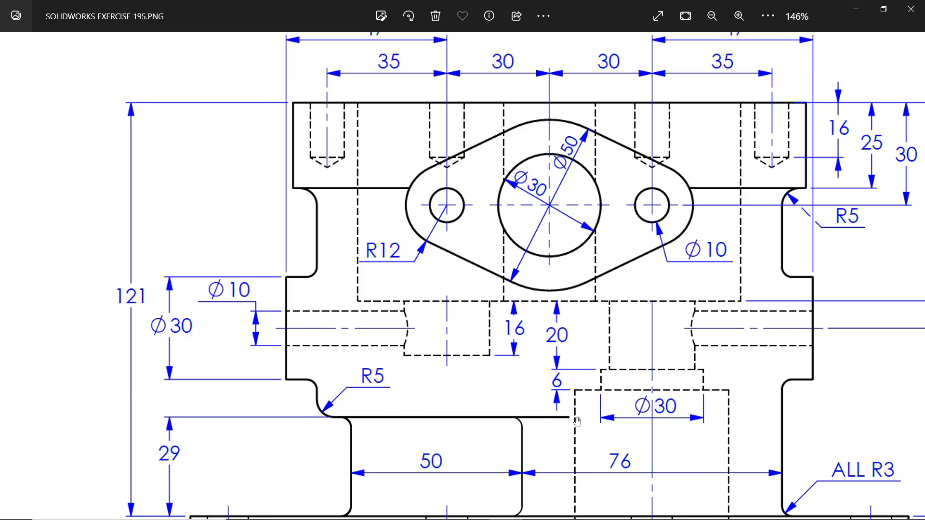
Compare the drawing's top and right views to read the body's end radius and lower level, and return to SOLIDWORKS
scroll(554, 244, up, 10)
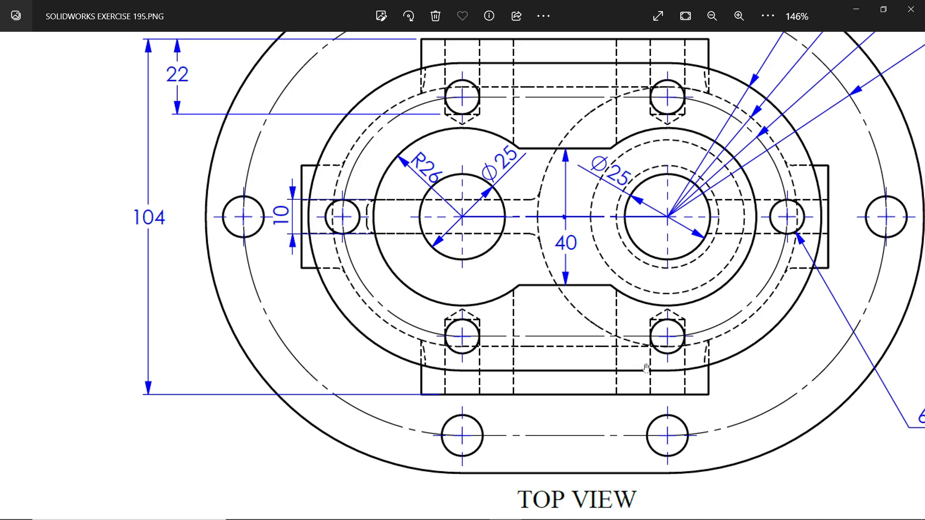
scroll(727, 299, up, 2)
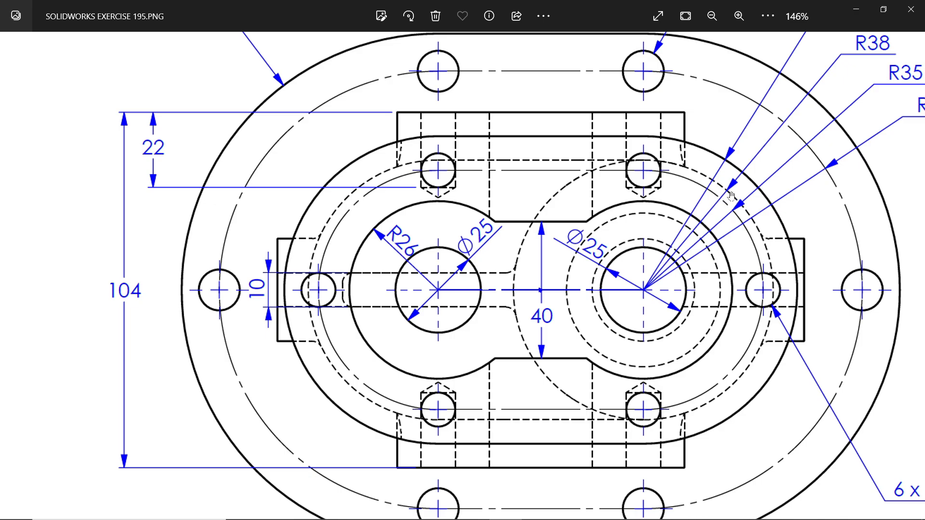
mouse_move(729, 196)
mouse_down()
mouse_move(709, 234)
mouse_move(754, 139)
mouse_up()
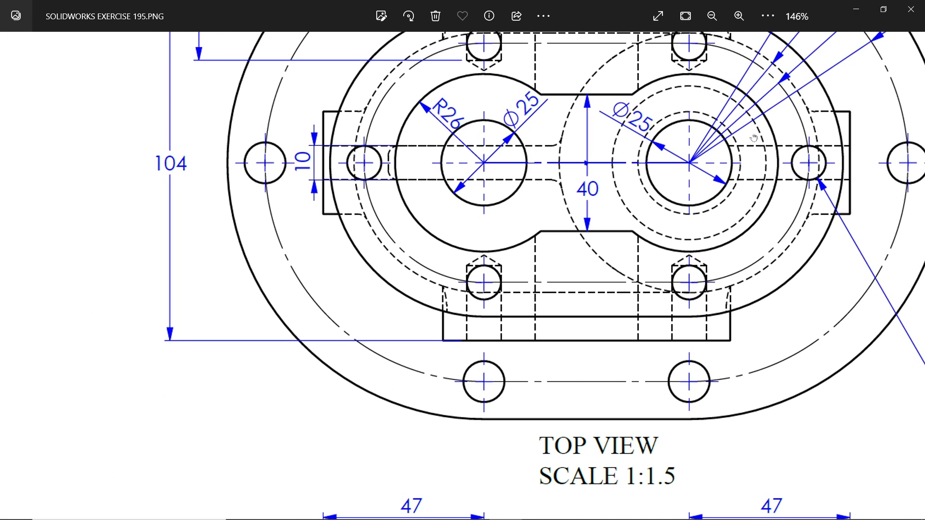
drag(649, 263, 652, 89)
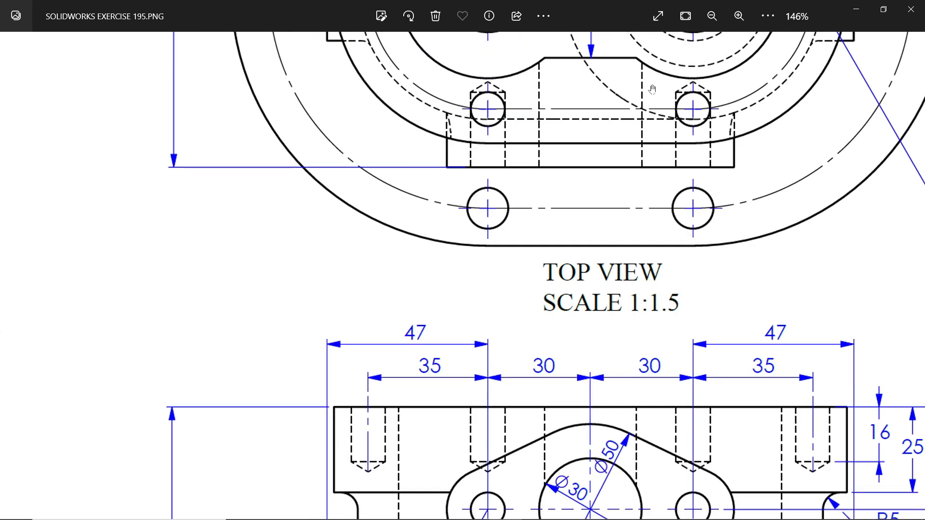
drag(599, 394, 538, 151)
drag(439, 369, 446, 229)
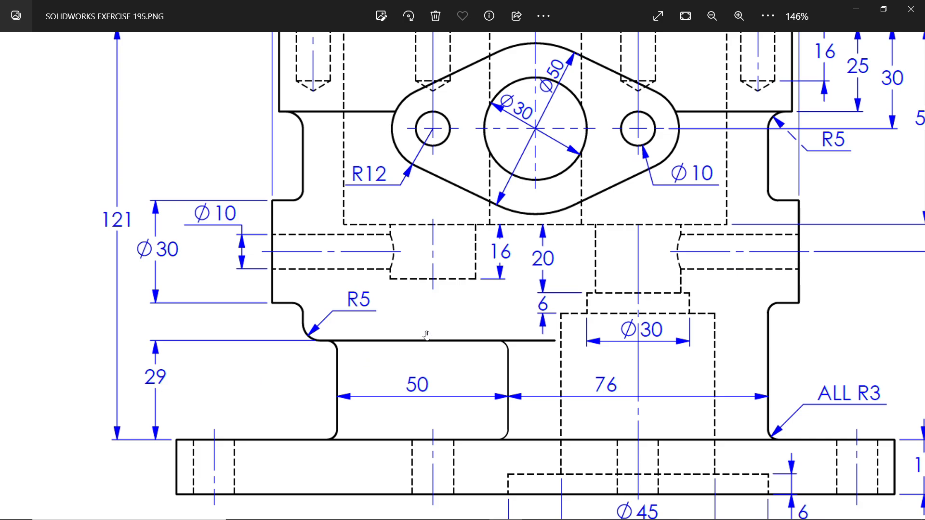
drag(420, 248, 422, 466)
drag(414, 192, 413, 441)
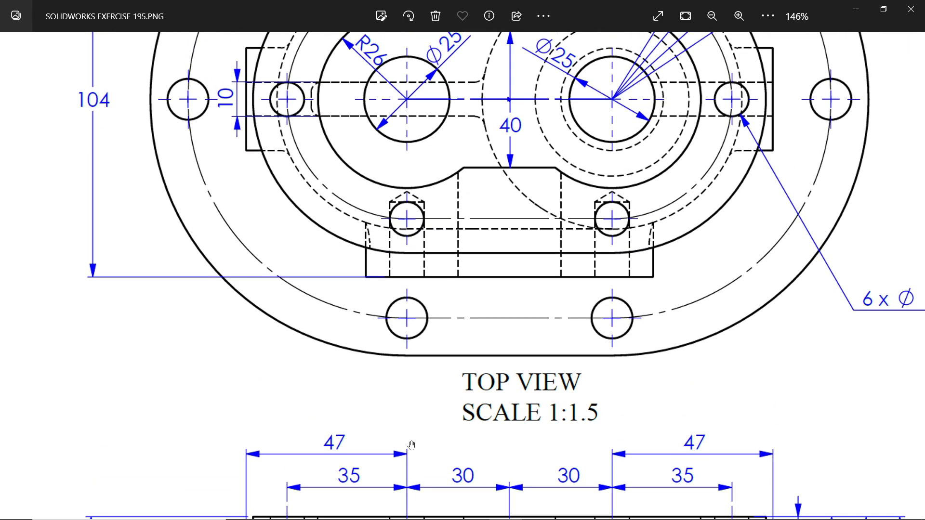
drag(419, 318, 422, 468)
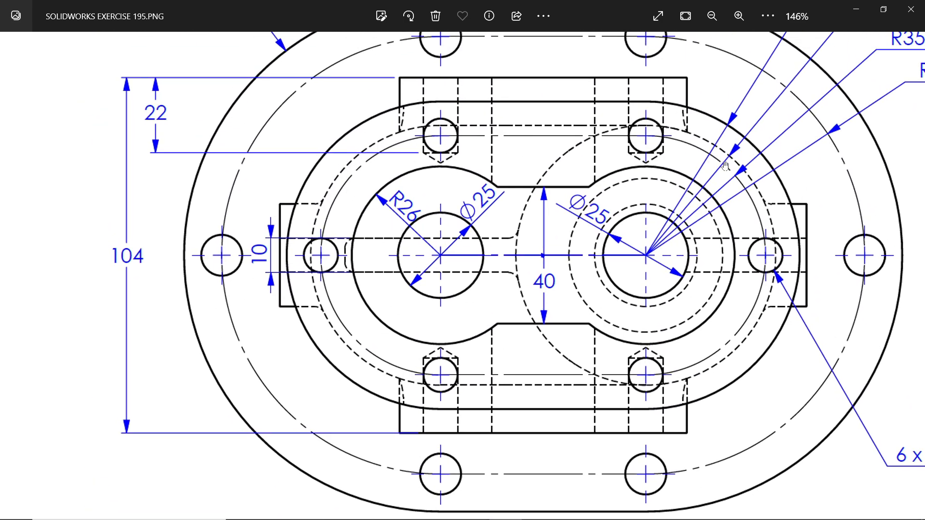
mouse_move(753, 166)
mouse_down()
mouse_move(660, 315)
mouse_move(682, 266)
mouse_up()
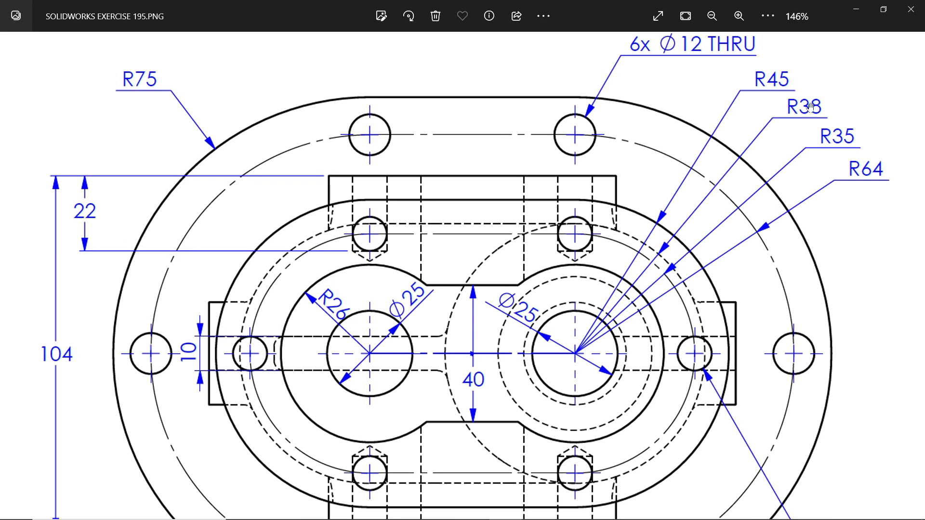
click(857, 11)
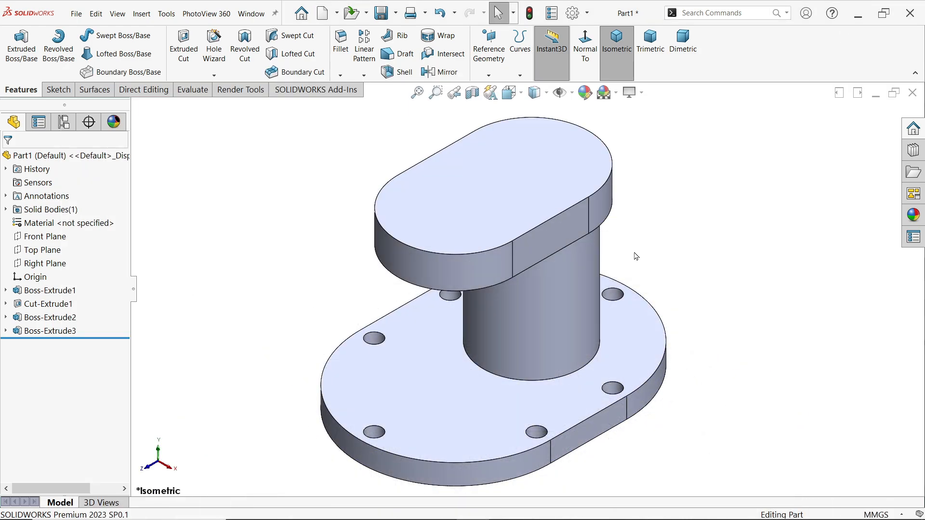
Create a reference plane offset 29 mm upward from the base plate's top face
click(463, 403)
click(489, 75)
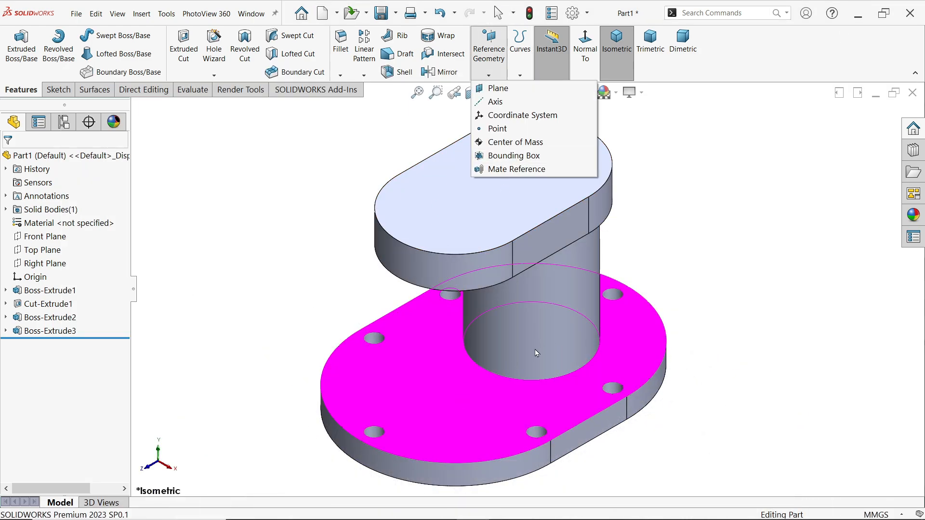
click(499, 88)
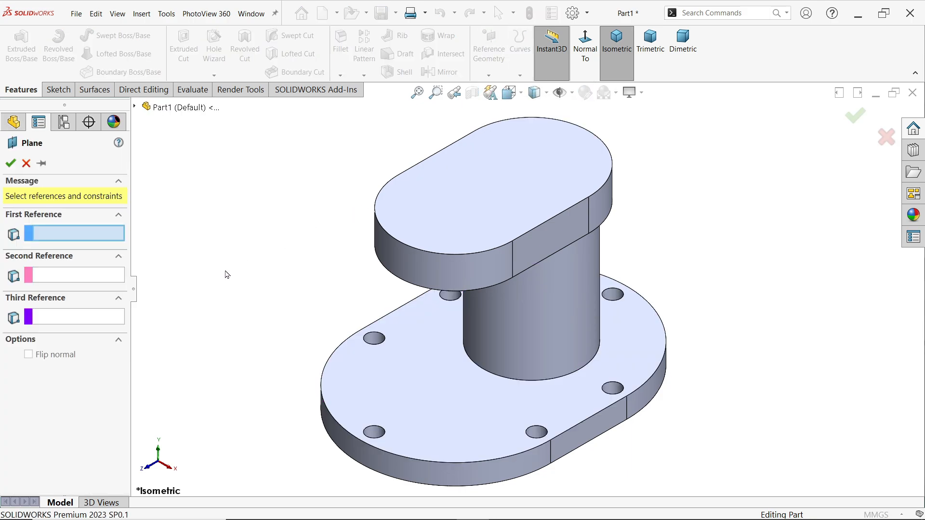
click(413, 398)
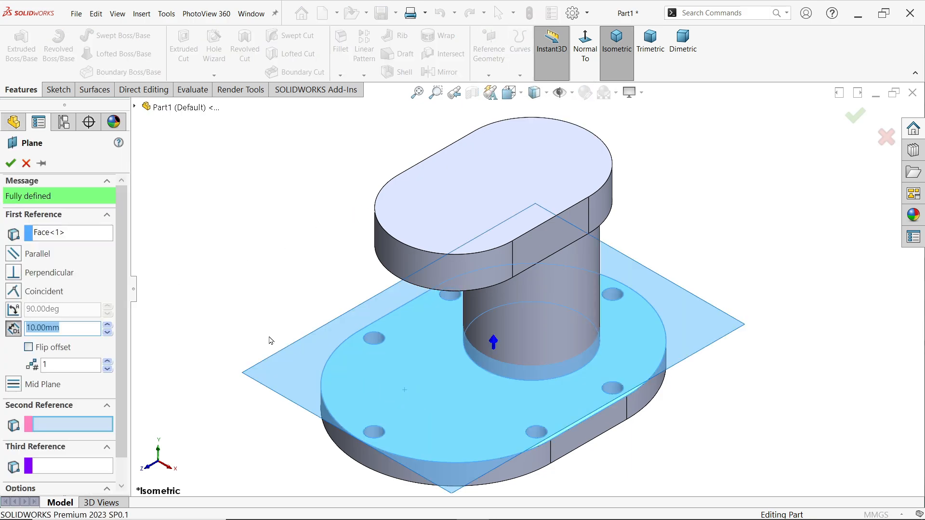
text(29)
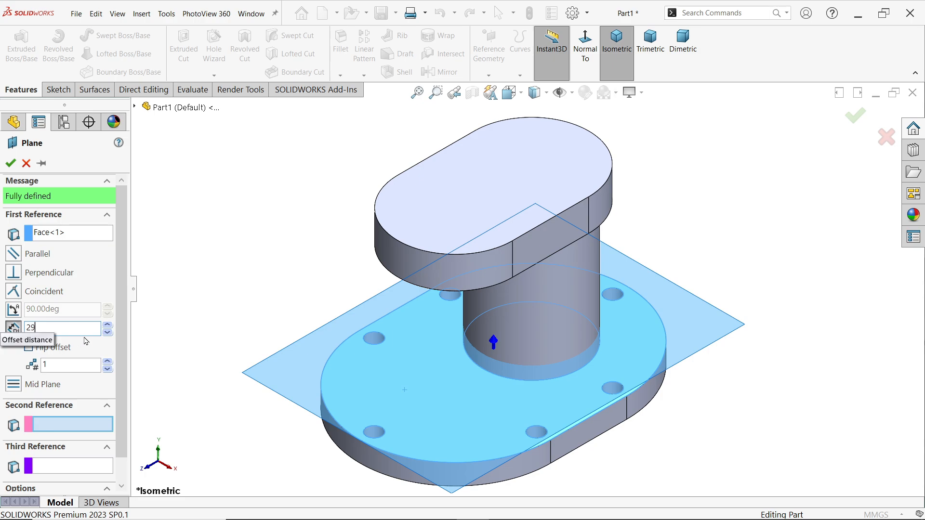
key(Return)
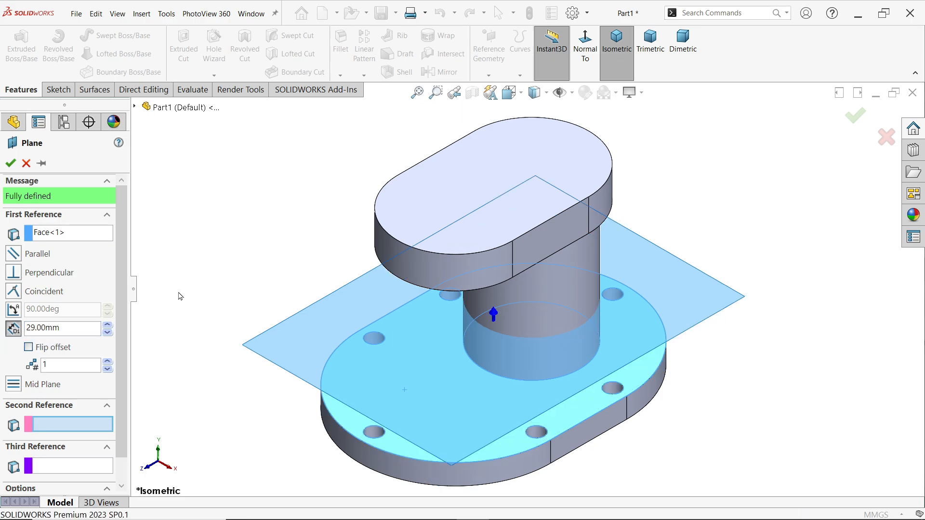
click(10, 164)
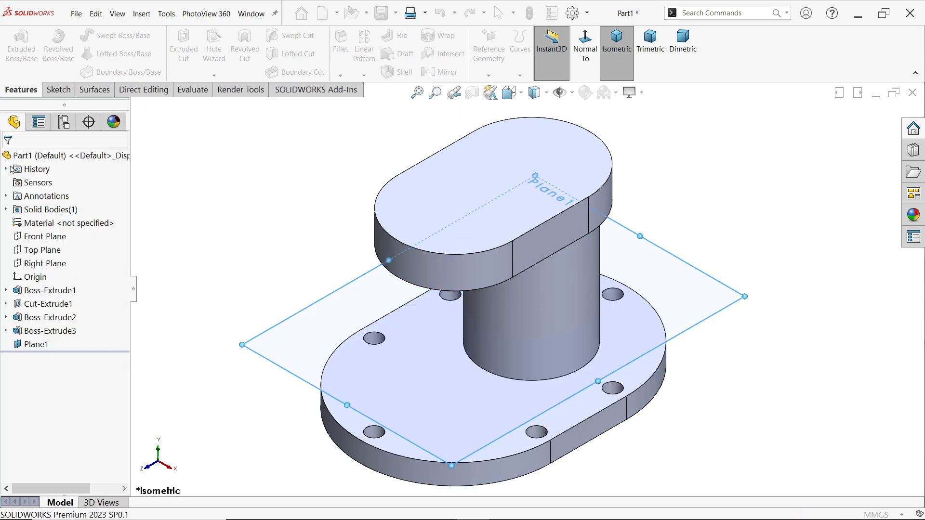
On the offset plane, sketch a vertical centerpoint straight slot from the origin, about 118 mm between arc centres and about 99 mm wide
click(56, 88)
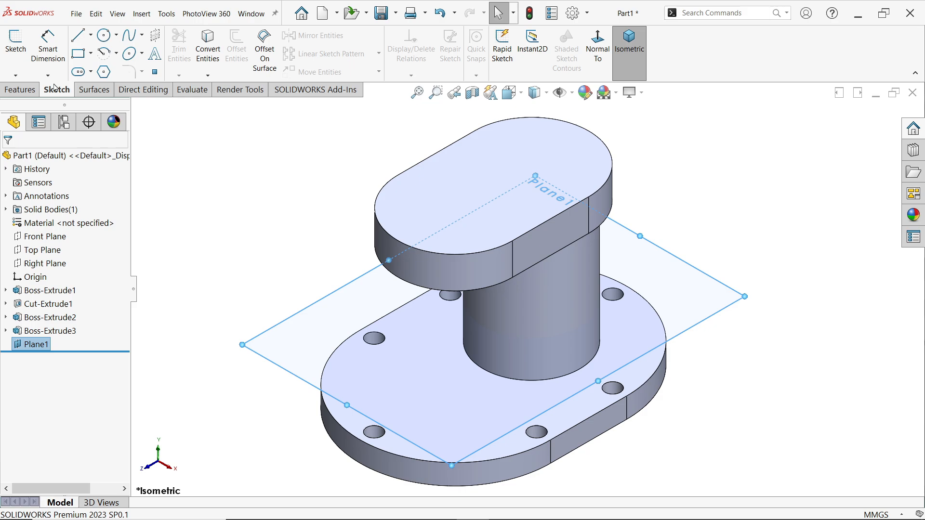
click(16, 47)
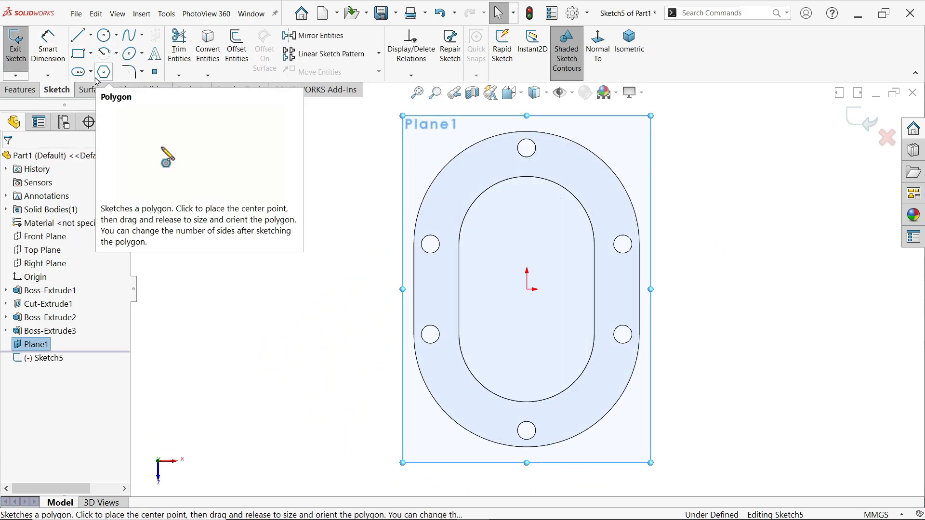
click(90, 72)
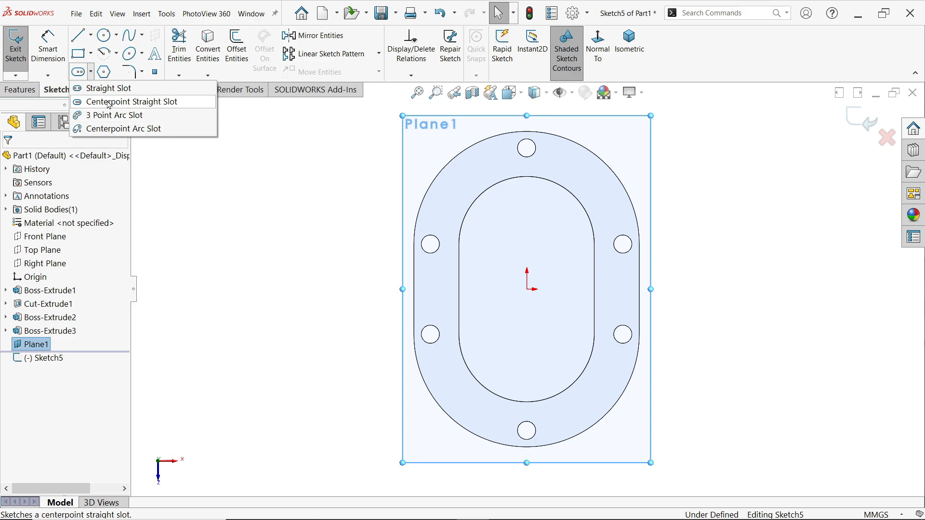
click(109, 102)
click(527, 289)
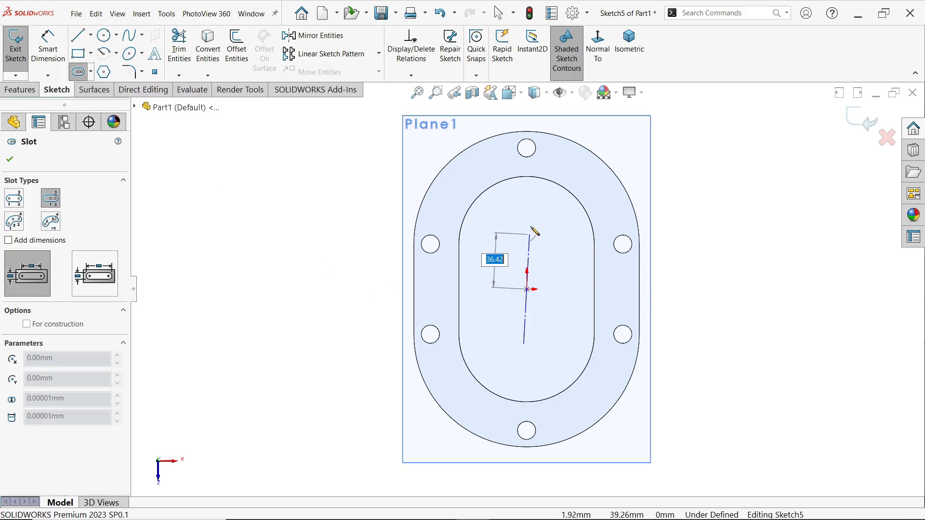
click(527, 200)
click(603, 194)
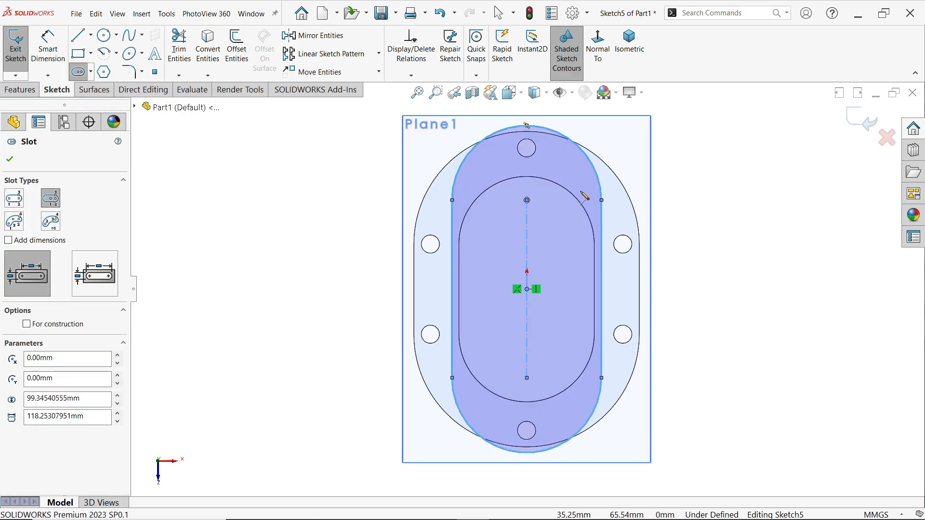
key(Escape)
Dimension the slot's end arc with a radius of 38 mm
click(48, 46)
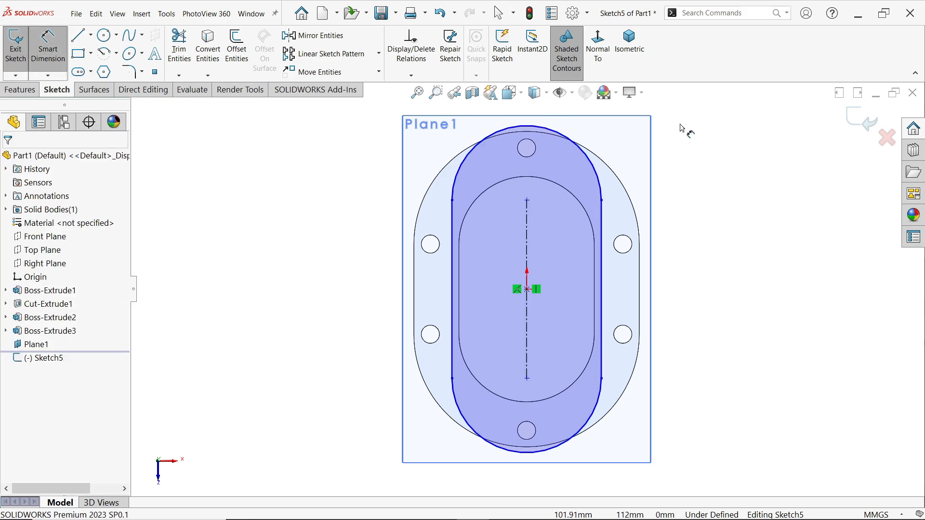
click(601, 189)
click(635, 144)
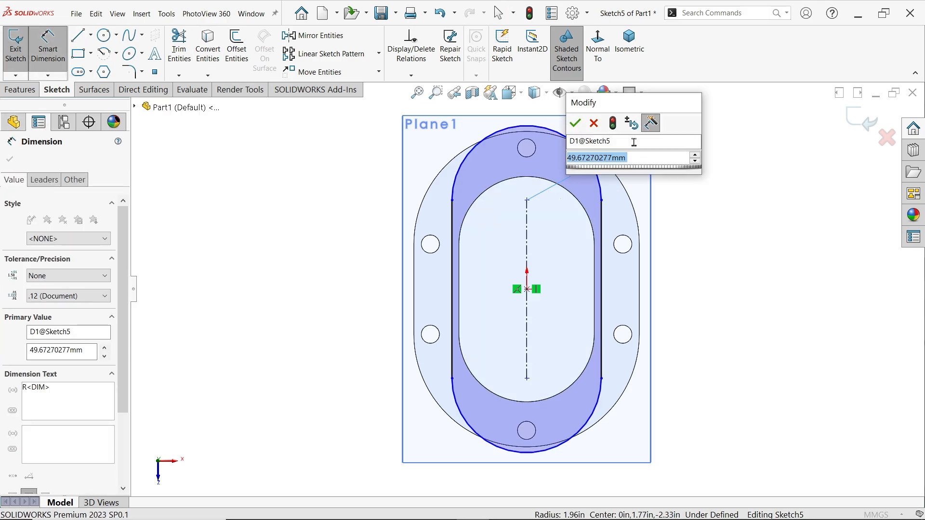
text(38)
key(Return)
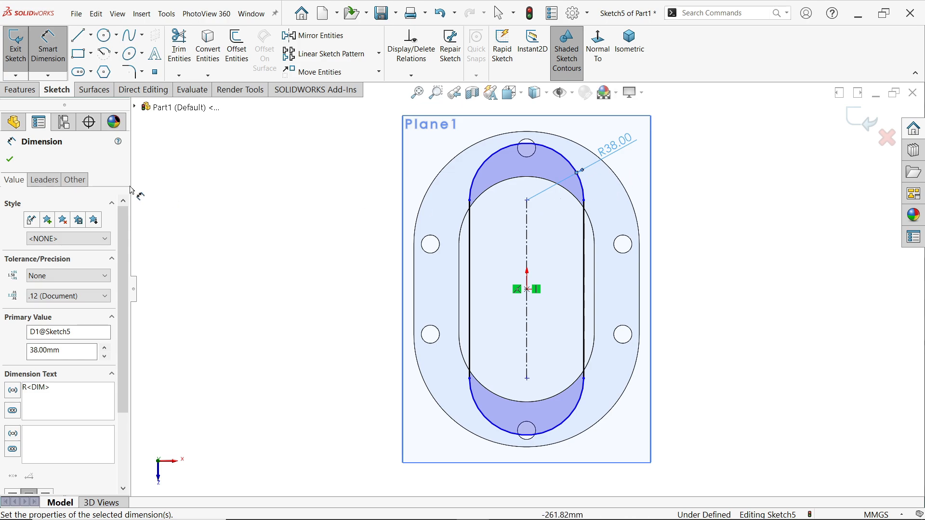
click(10, 161)
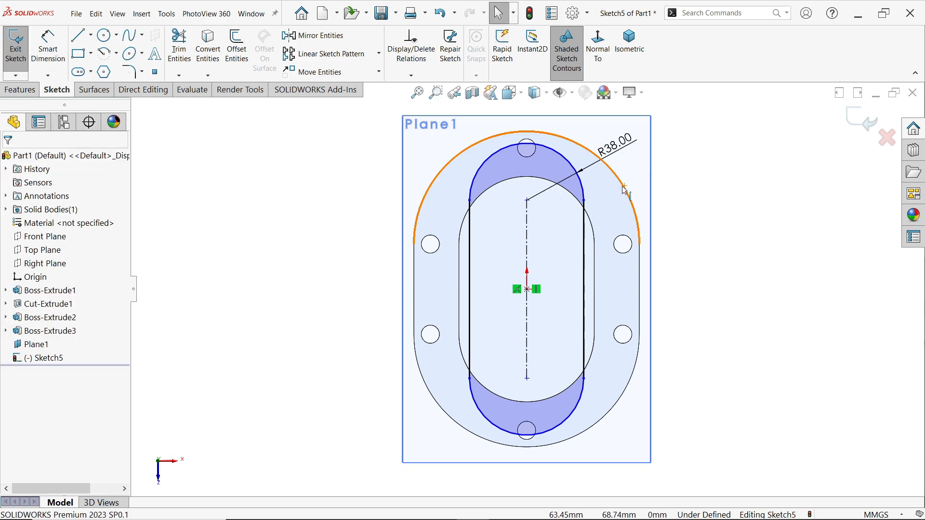
Make the slot's upper end arc concentric with the base plate's rounded outer edge
click(584, 191)
ctrl+click(623, 186)
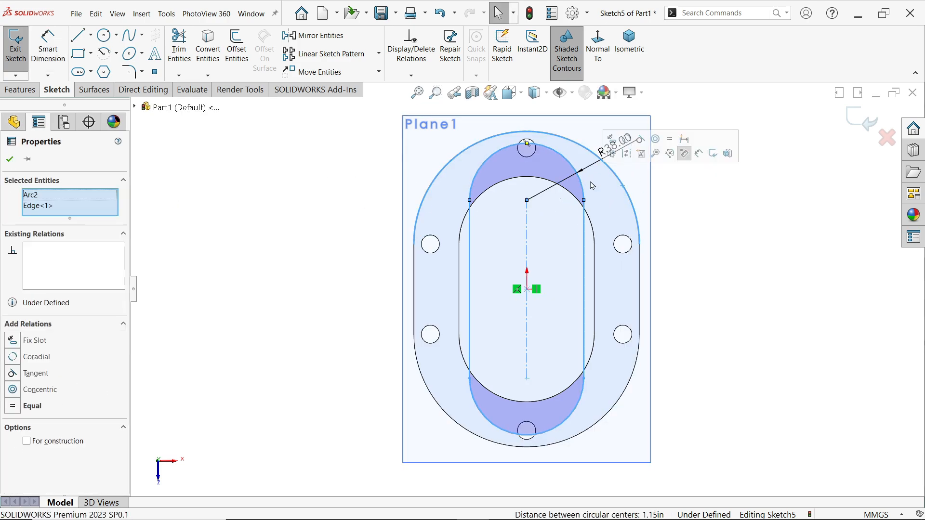
click(656, 139)
click(706, 238)
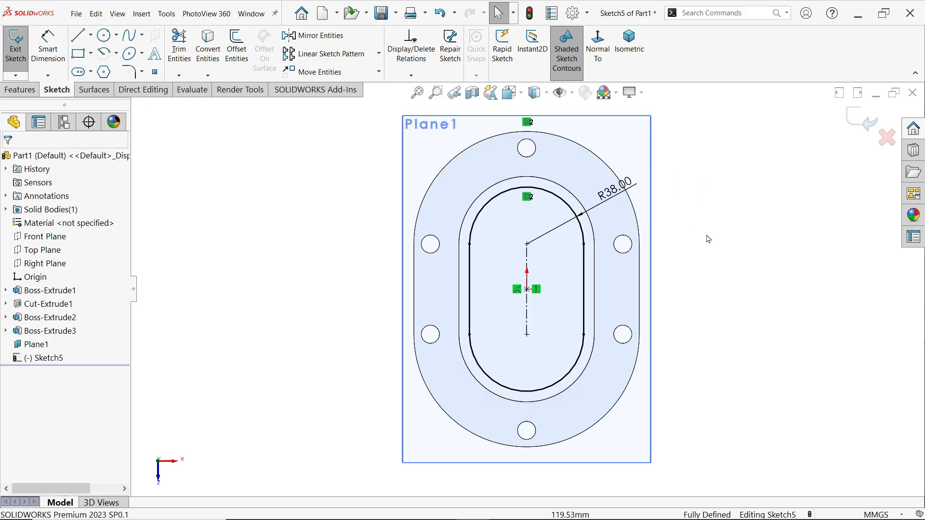
Extrude the R38 slot profile upward as a merged boss with the Up To Next end condition, meeting the slotted flange
click(640, 57)
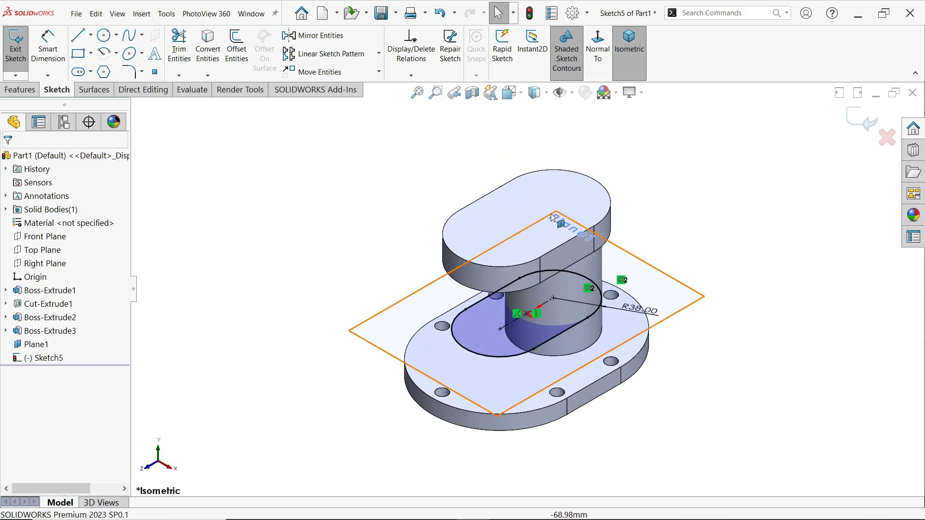
click(31, 90)
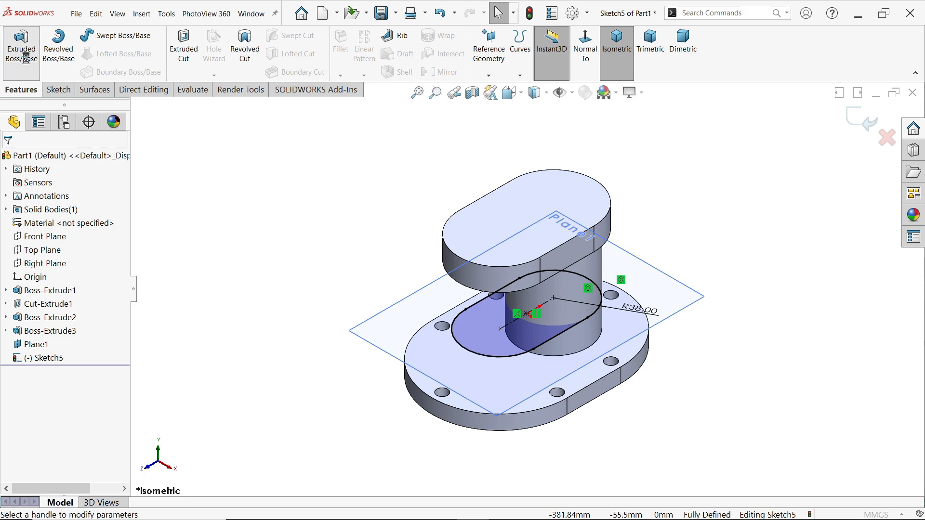
click(21, 45)
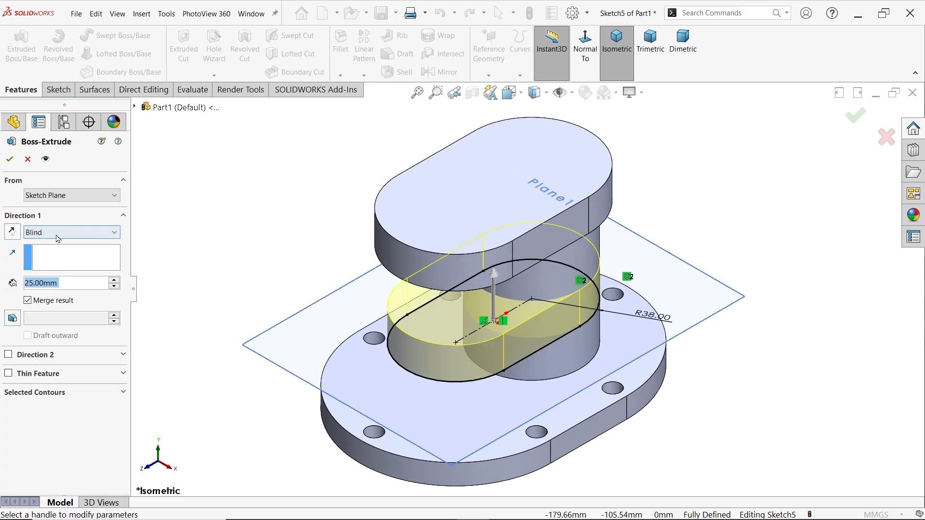
click(60, 232)
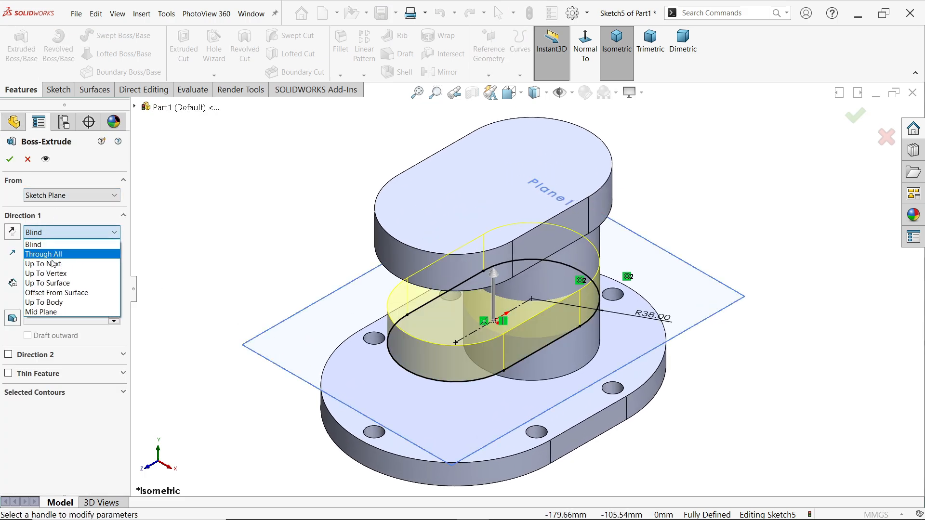
click(54, 263)
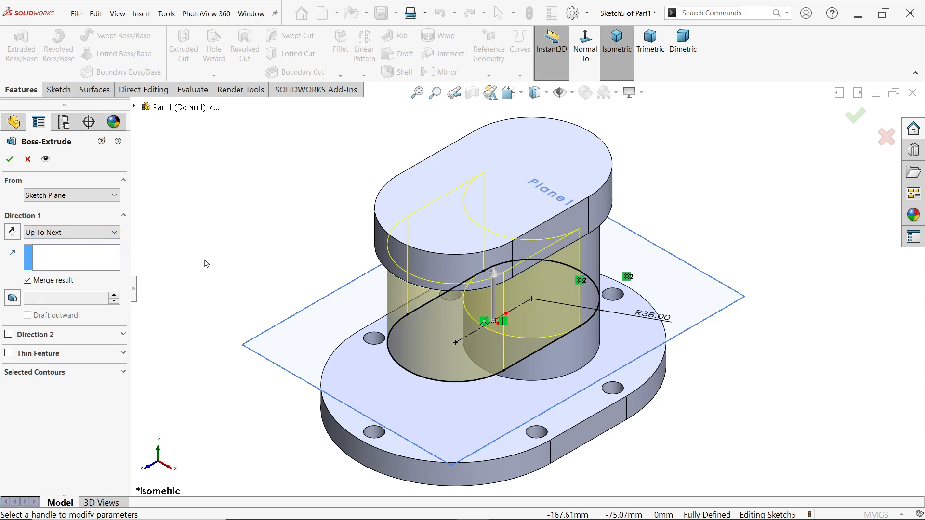
middle_drag(245, 263, 250, 128)
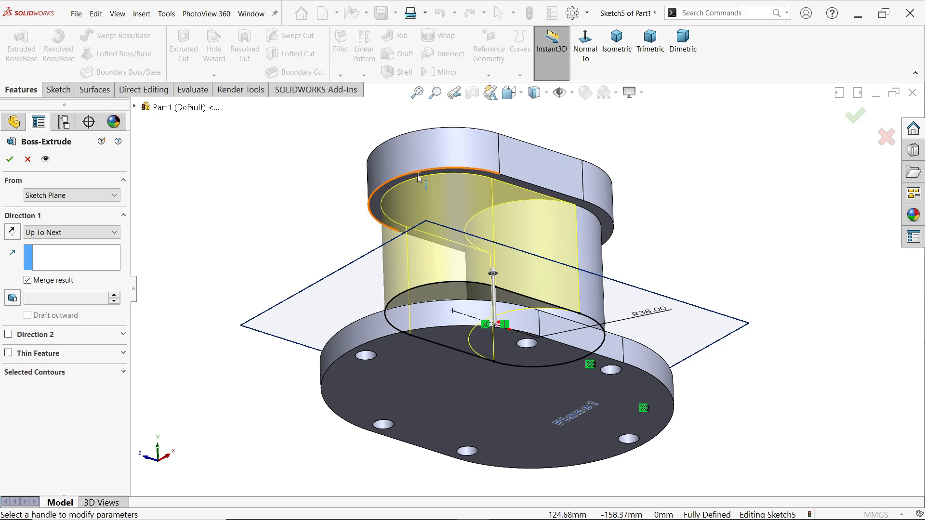
scroll(442, 177, down, 2)
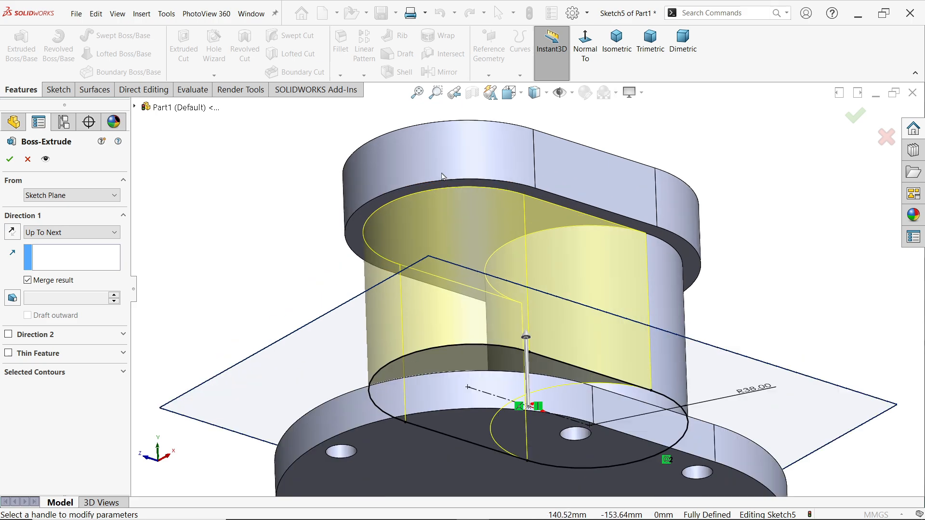
click(9, 160)
Hide the offset reference plane in the model
scroll(566, 361, up, 4)
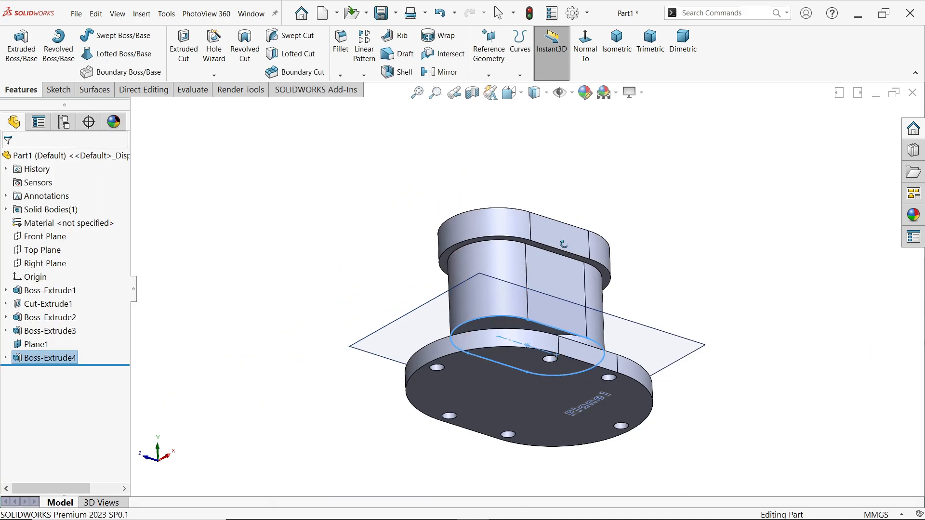
click(699, 331)
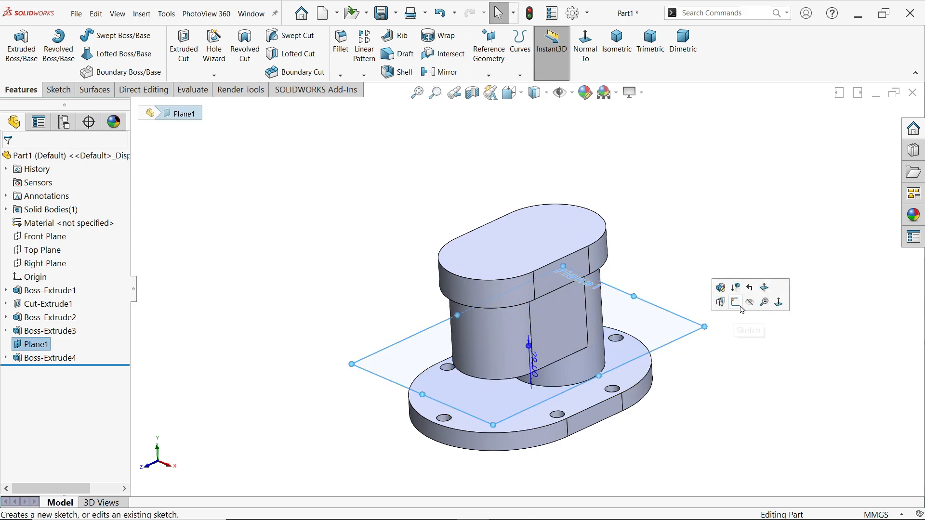
click(750, 304)
Start a sketch on the base plate's top face and set the display style to Hidden Lines Visible
click(527, 407)
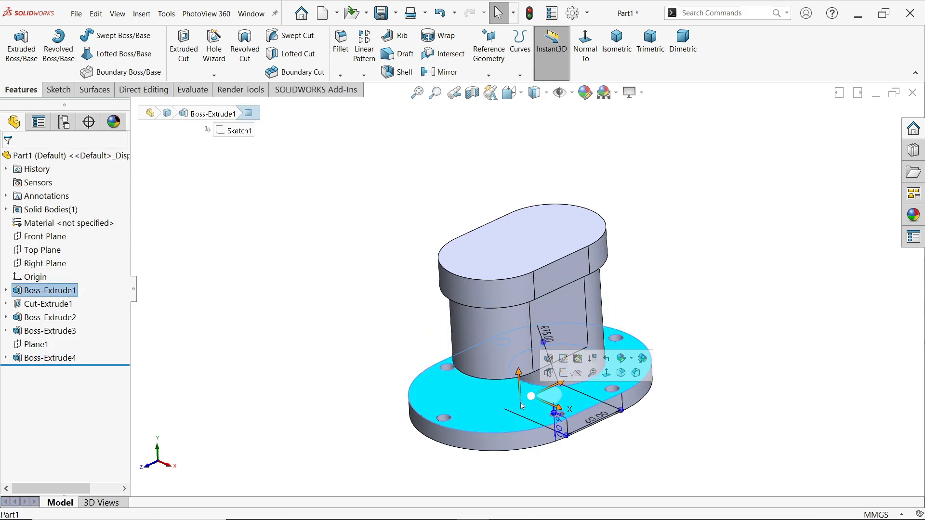
click(563, 374)
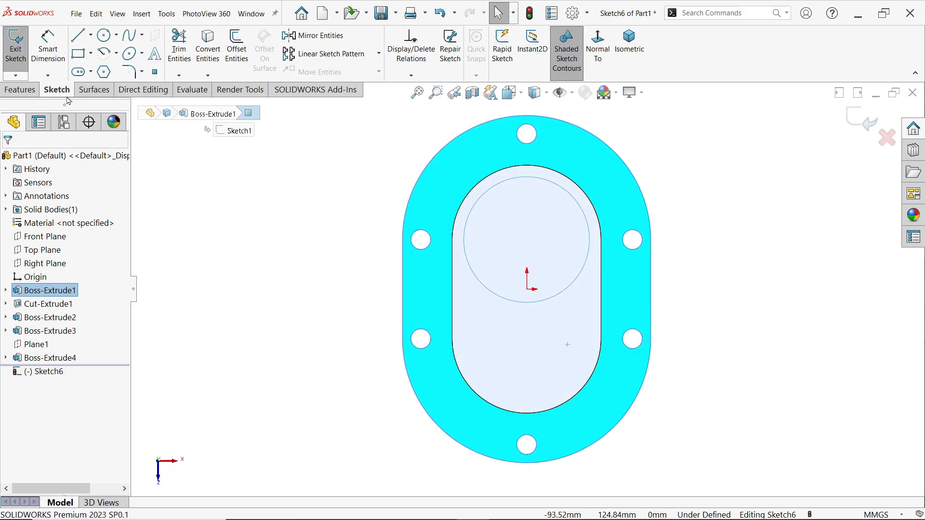
click(547, 92)
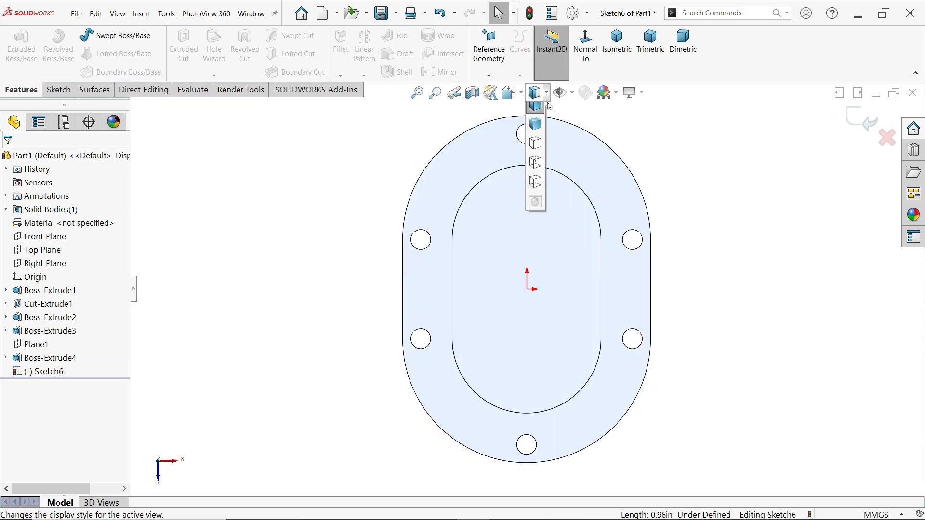
click(535, 170)
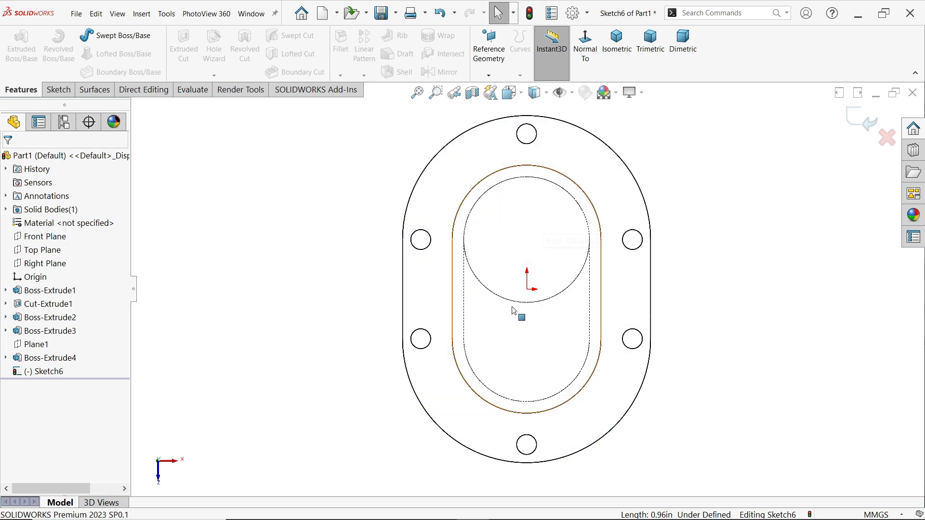
Sketch a narrow vertical corner rectangle below the origin, starting on the cylinder's hidden circular edge and ending inside the slotted body's outline
click(65, 94)
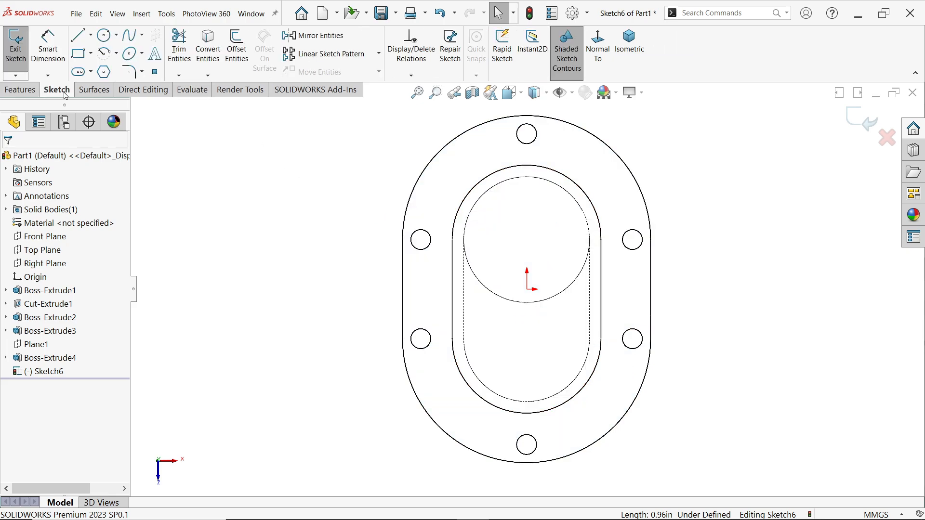
click(80, 56)
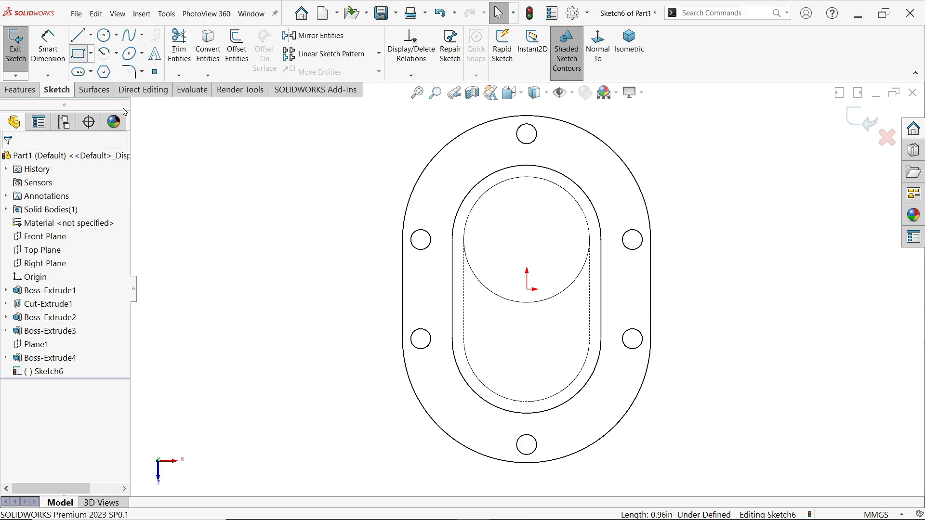
scroll(502, 321, down, 3)
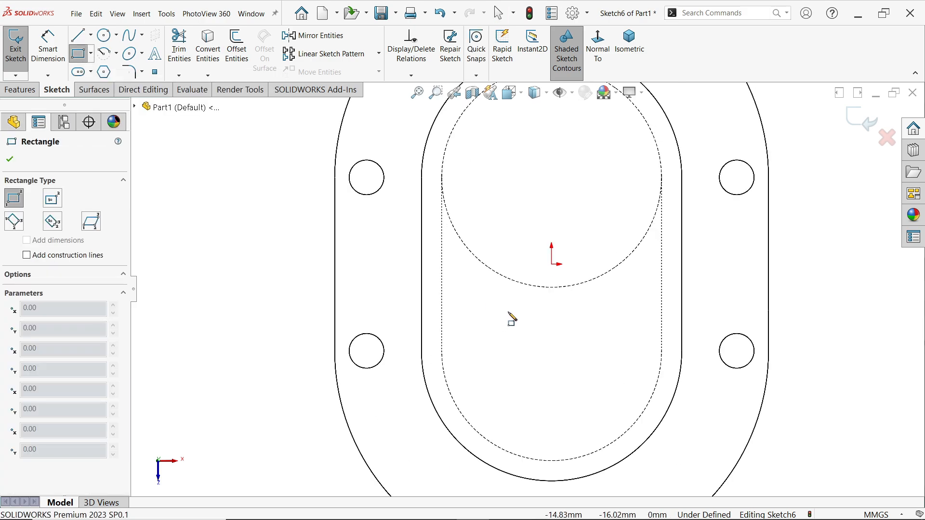
click(523, 284)
click(570, 415)
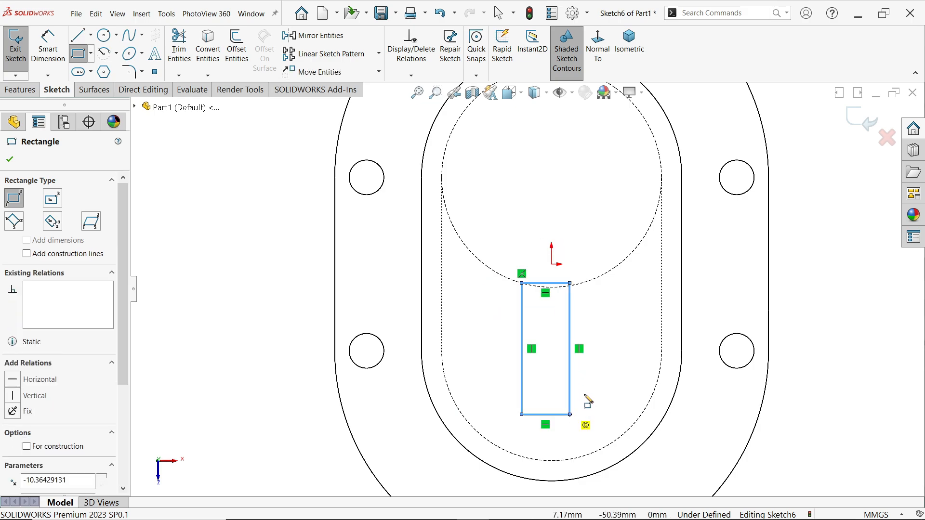
right_click(602, 355)
click(626, 367)
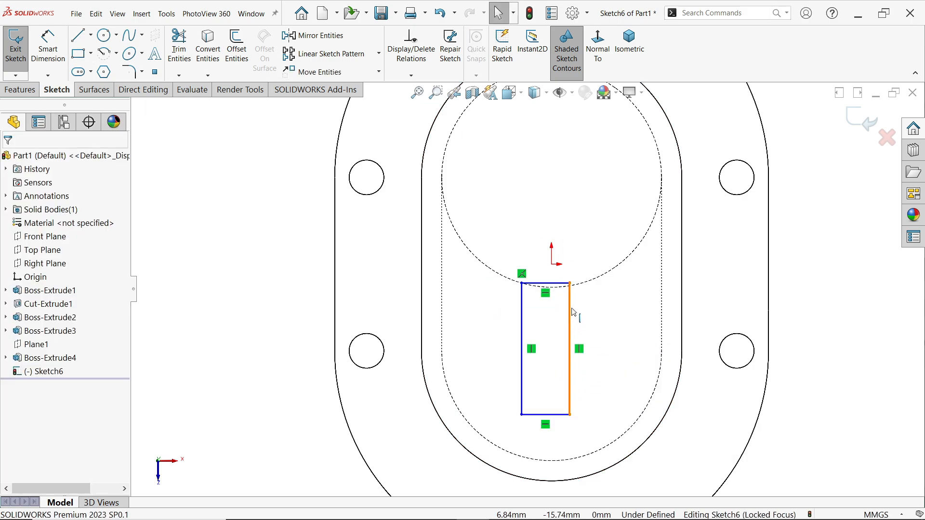
Make the rectangle's free upper corner coincident with the cylinder's hidden circular edge
click(571, 285)
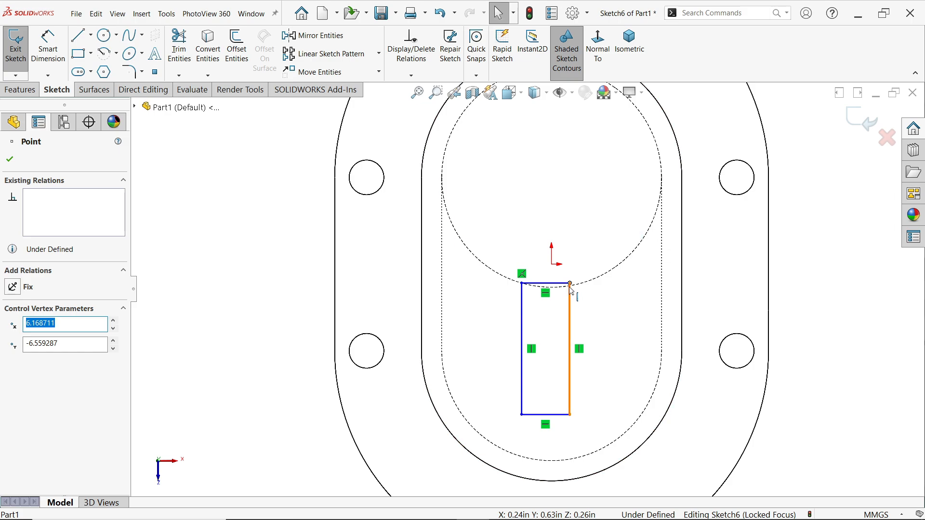
ctrl+click(580, 288)
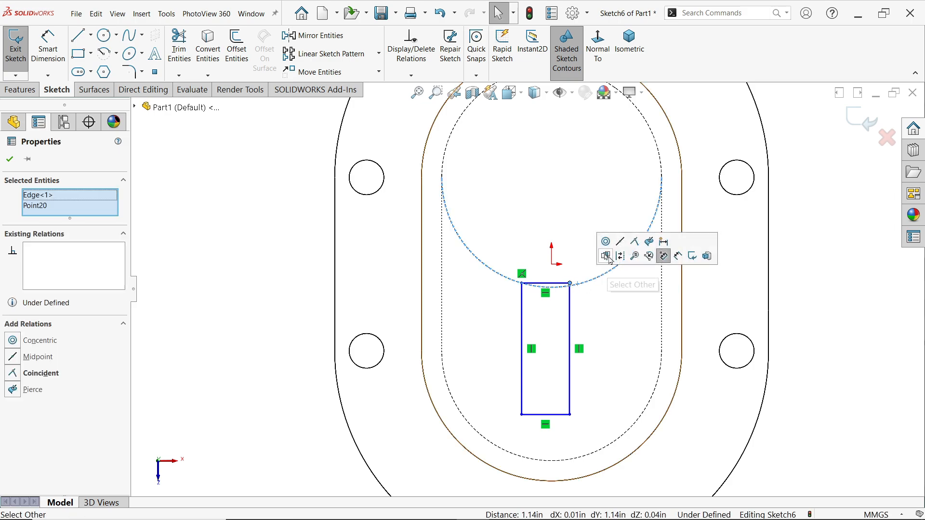
click(634, 243)
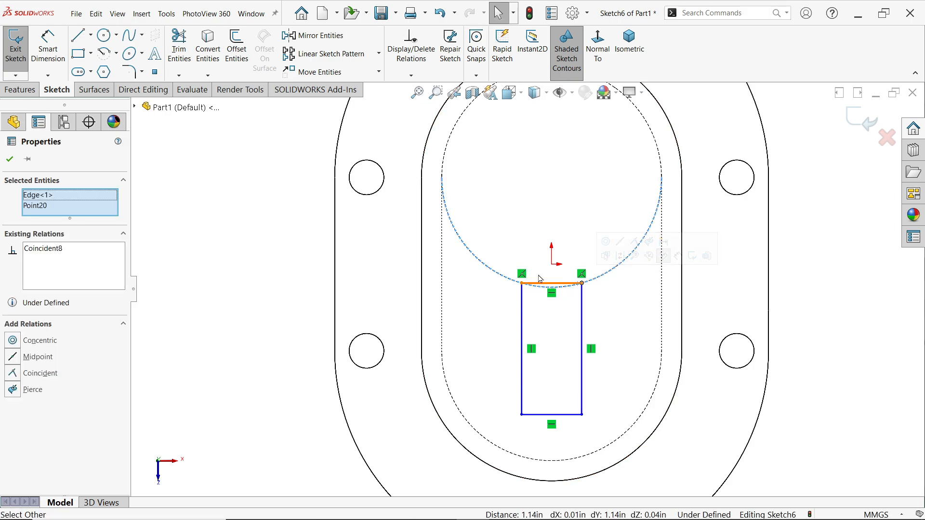
Dimension the rectangle's lower edge and set the rib width to 10 mm
click(55, 52)
scroll(526, 288, up, 2)
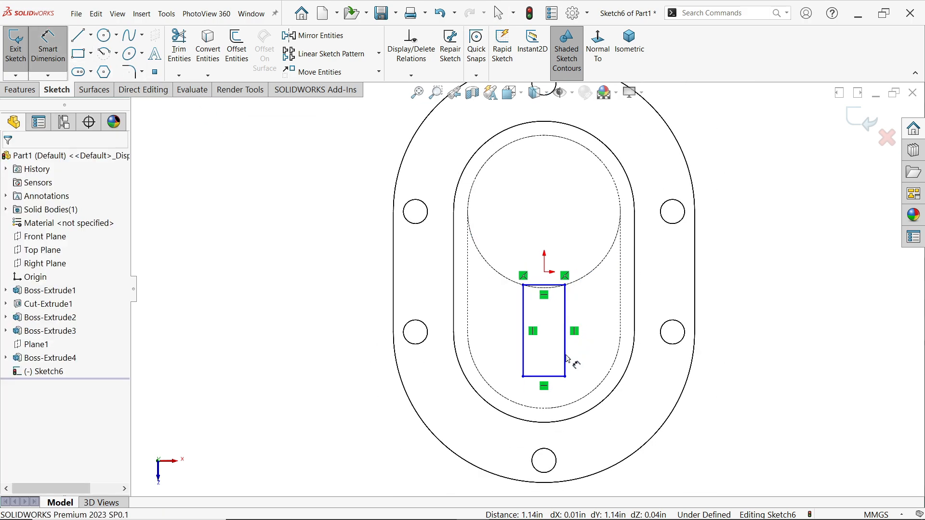
click(548, 378)
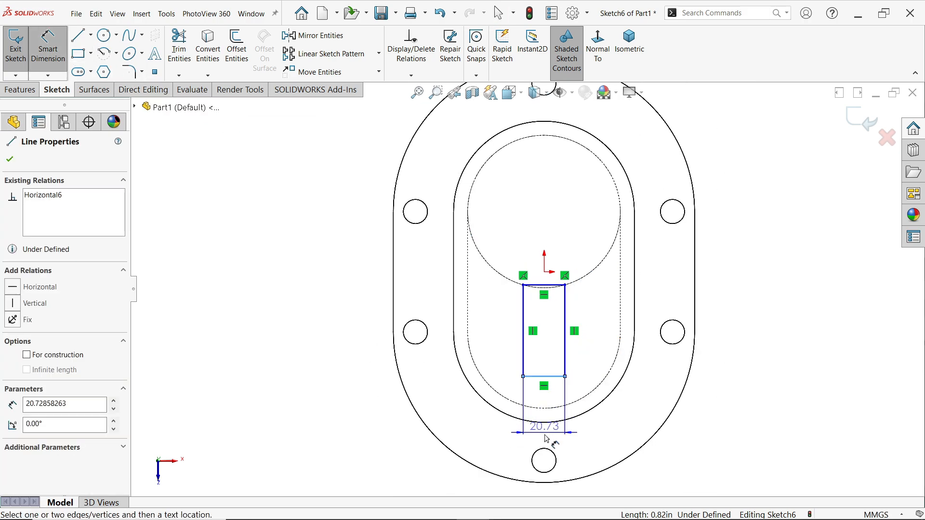
click(545, 436)
text(10)
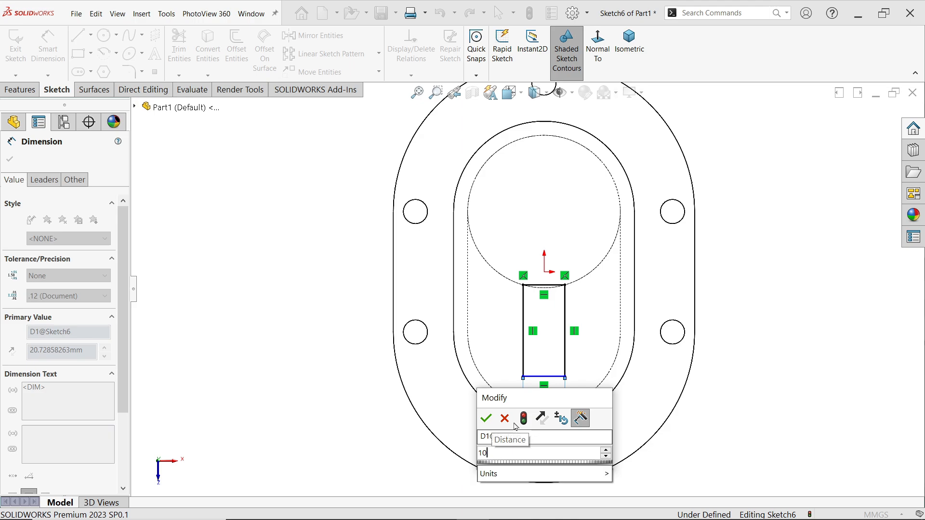
click(486, 419)
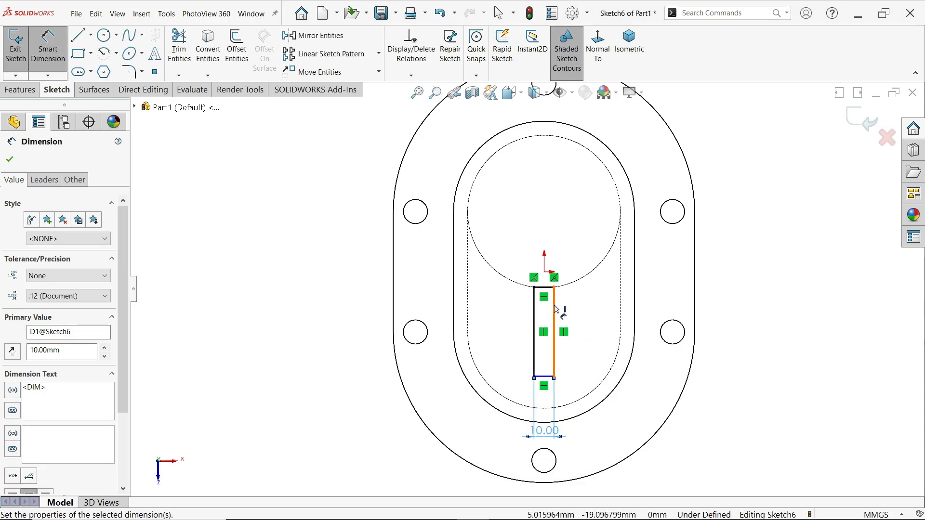
Dimension the distance from the cylinder's hidden circular edge to the rectangle's lower edge and set it to 50 mm
scroll(554, 309, down, 2)
scroll(532, 244, down, 2)
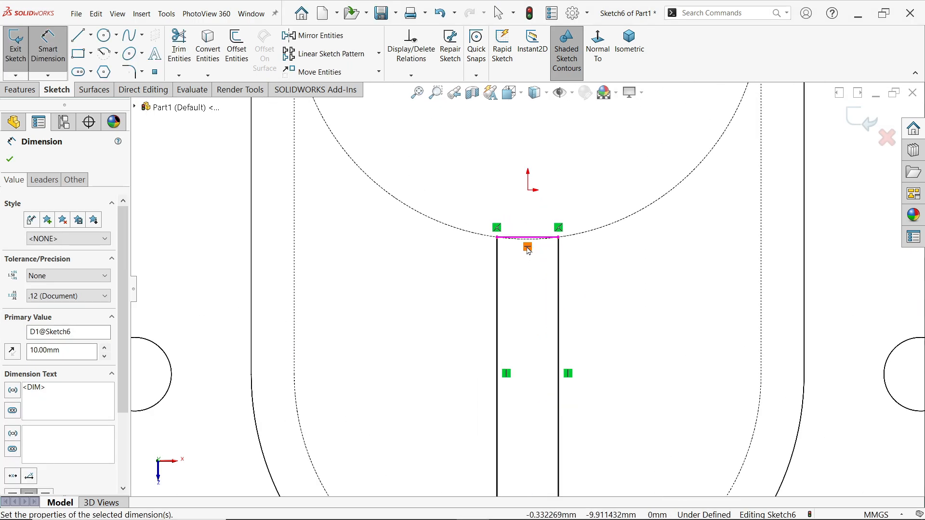
scroll(529, 251, down, 2)
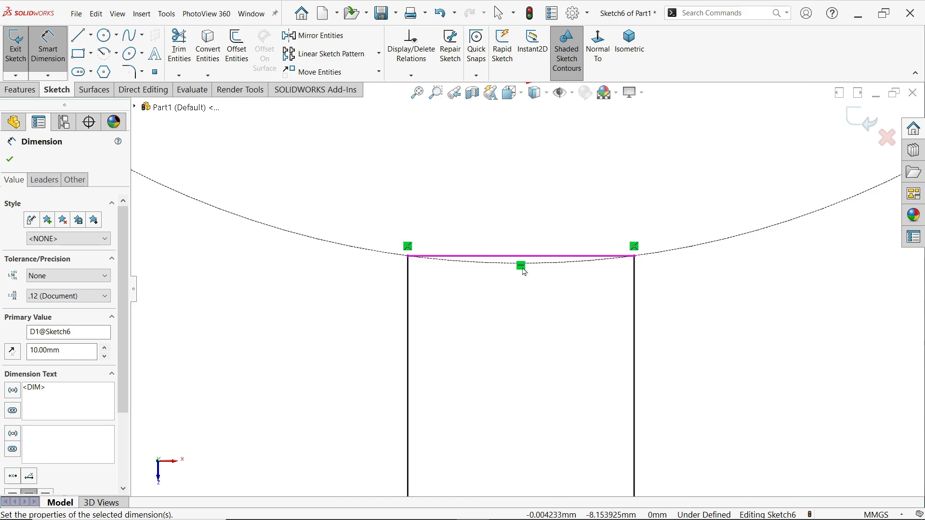
scroll(525, 271, up, 4)
scroll(529, 413, down, 2)
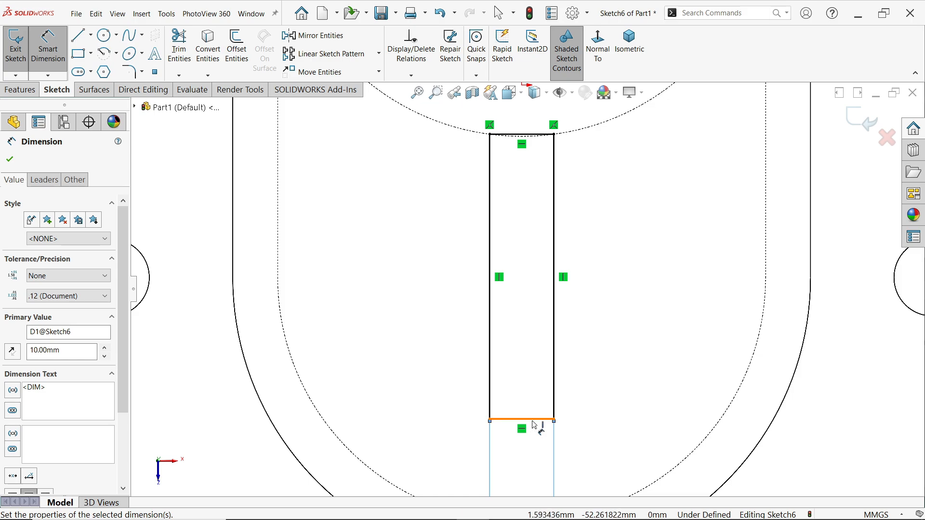
click(534, 422)
scroll(527, 139, down, 5)
scroll(524, 168, up, 4)
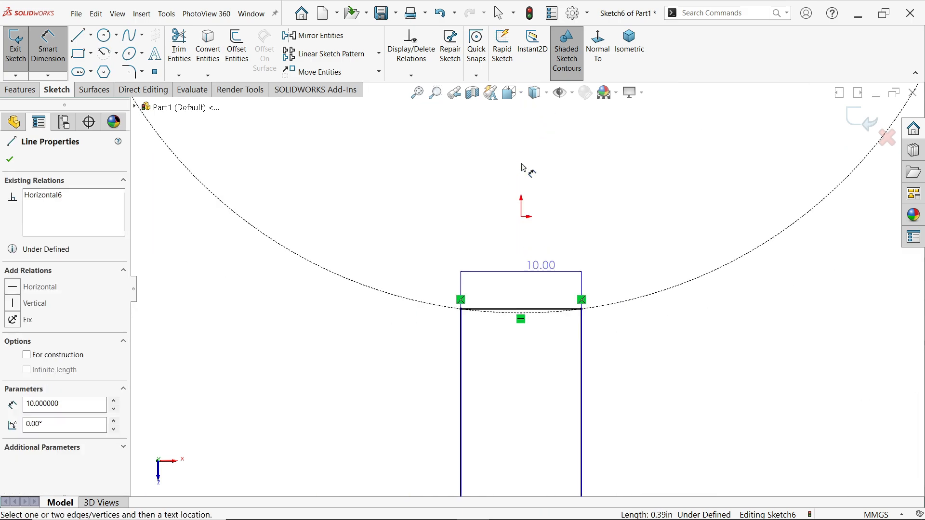
scroll(523, 166, up, 3)
scroll(523, 265, down, 3)
shift+click(537, 331)
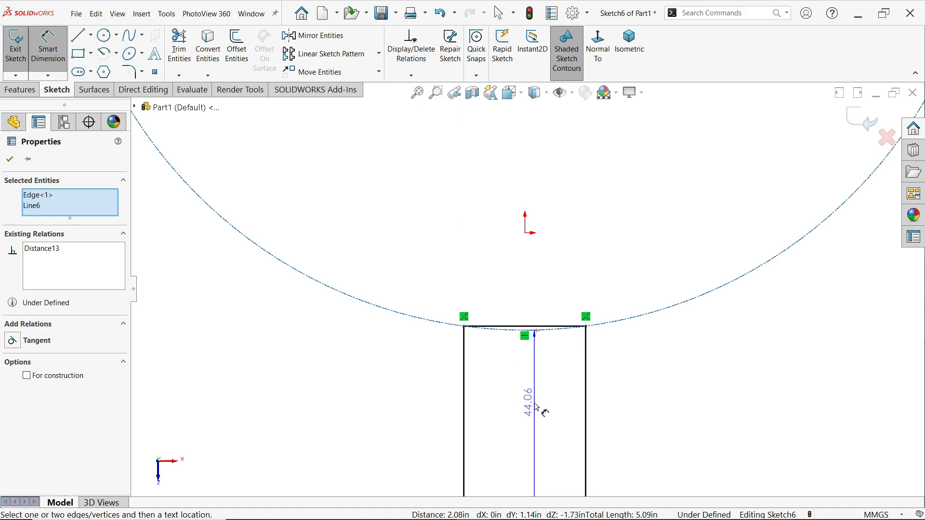
scroll(612, 405, up, 4)
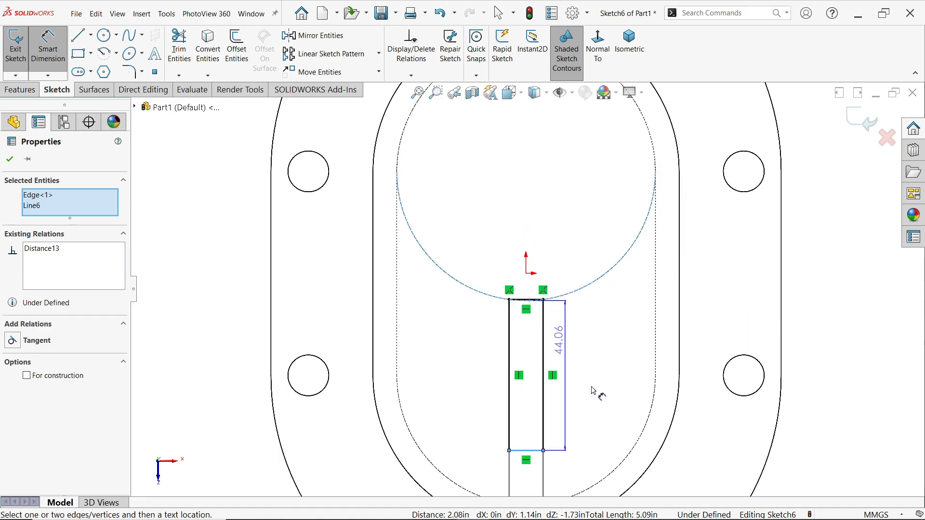
scroll(593, 390, down, 3)
click(555, 342)
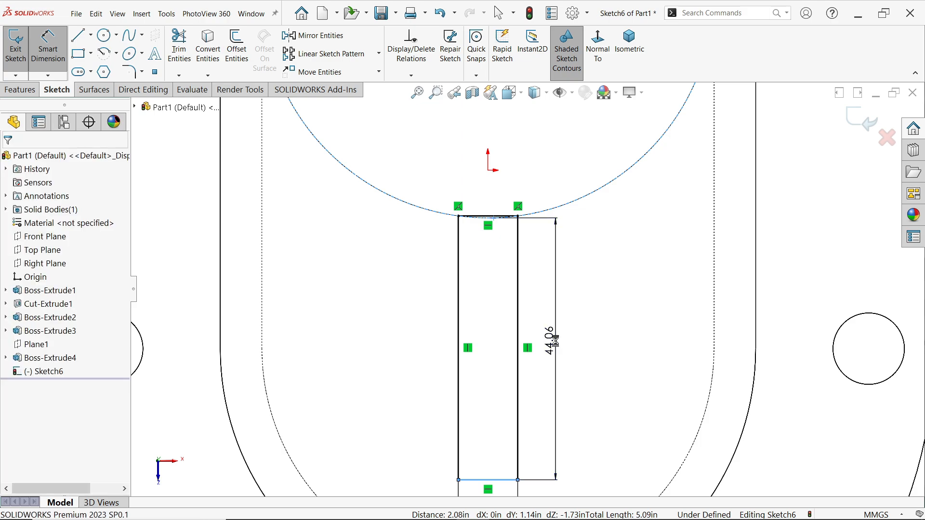
text(50)
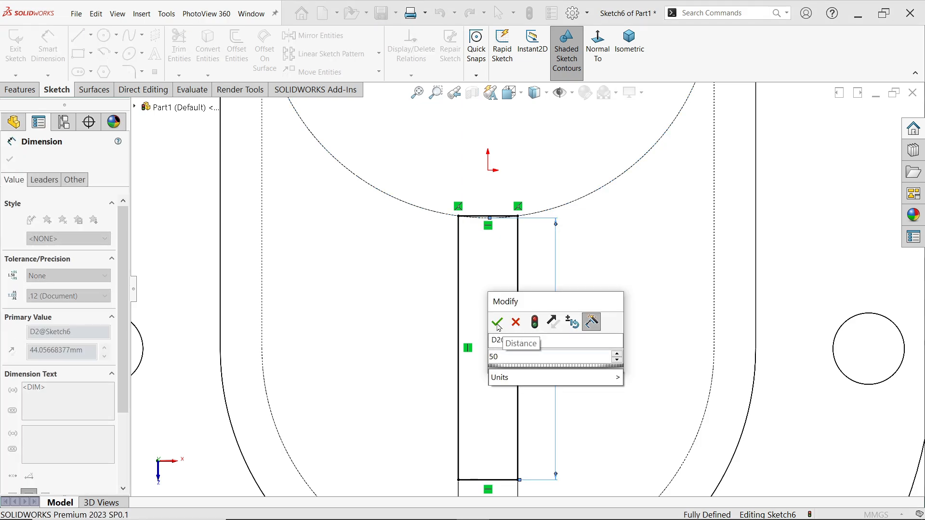
click(498, 322)
Start a boss extrusion of the rib profile and show the model shaded with edges in isometric view
scroll(520, 219, down, 2)
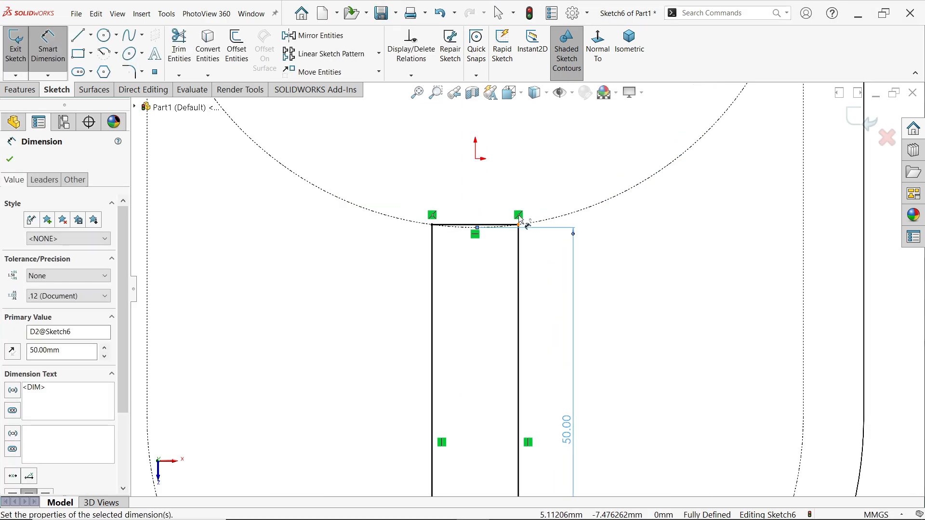
scroll(523, 226, down, 3)
scroll(482, 261, up, 3)
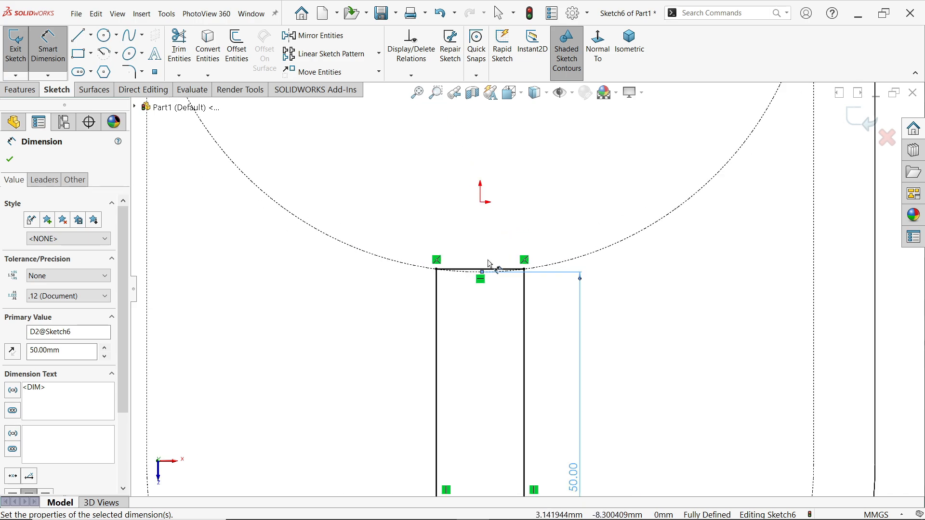
scroll(490, 264, up, 4)
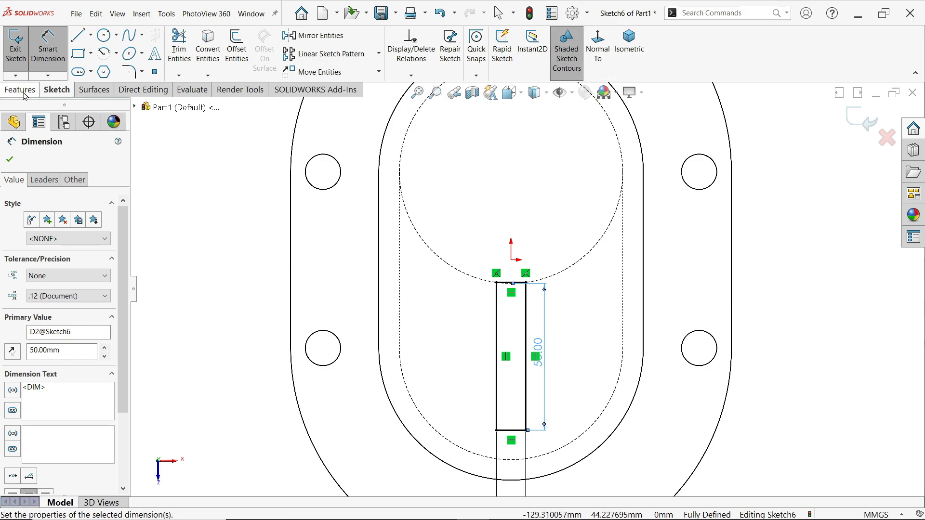
click(21, 89)
click(22, 49)
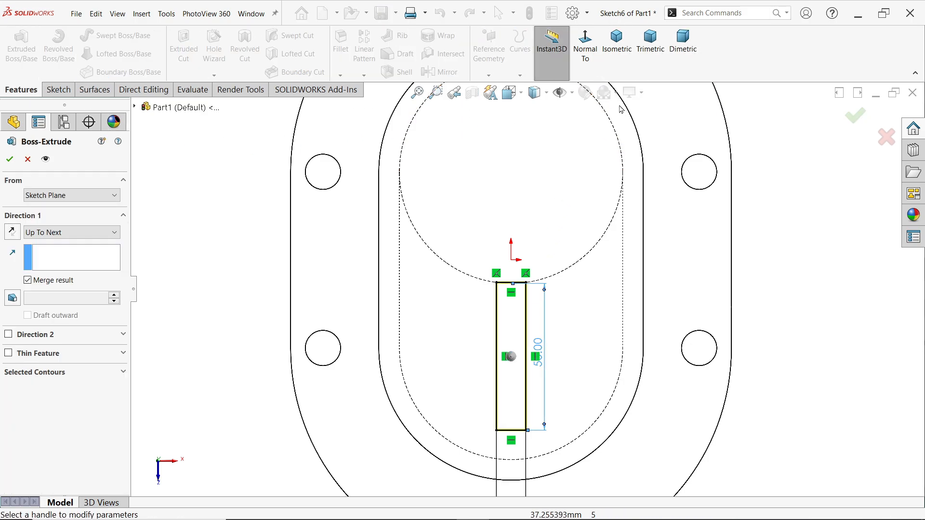
click(544, 93)
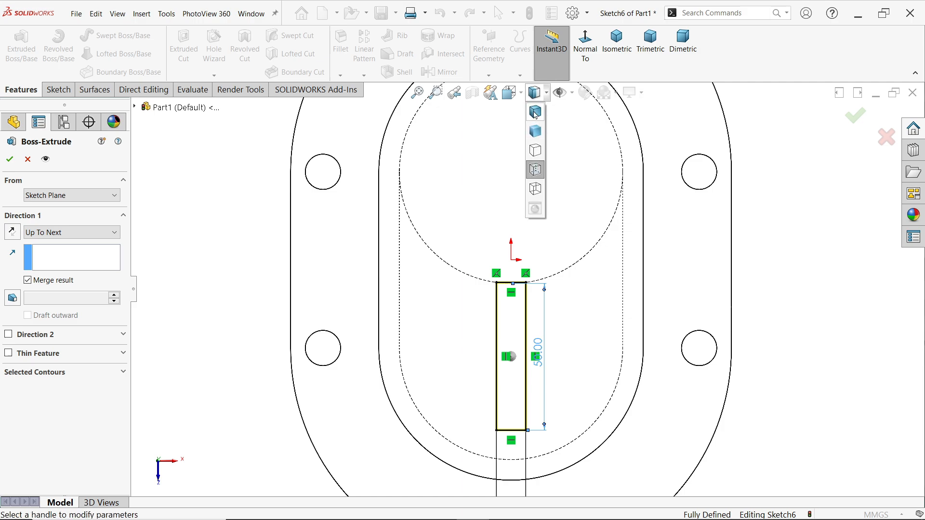
click(536, 113)
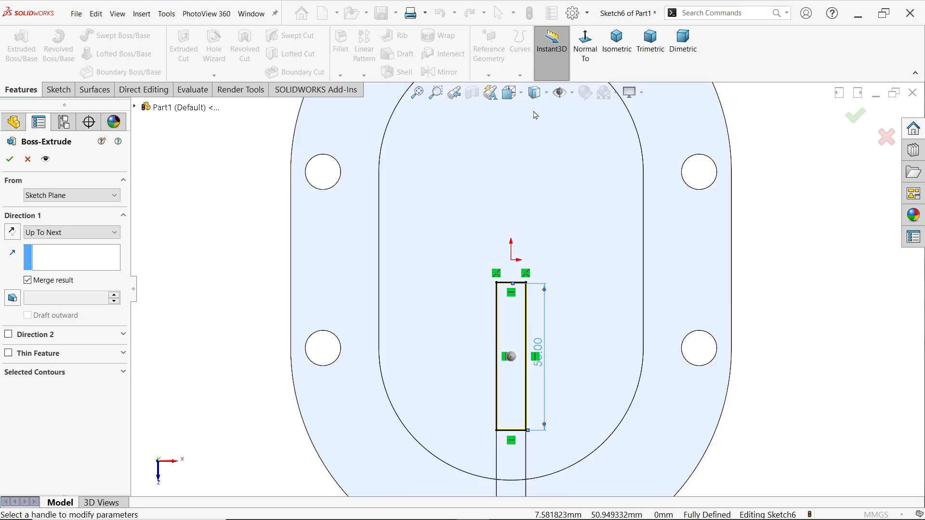
click(617, 48)
Extrude the rib profile as a merged boss, Up To Surface, ending at the slotted body's underside face
scroll(523, 354, down, 6)
mouse_move(523, 345)
middle_down()
mouse_move(509, 249)
mouse_move(544, 291)
middle_up()
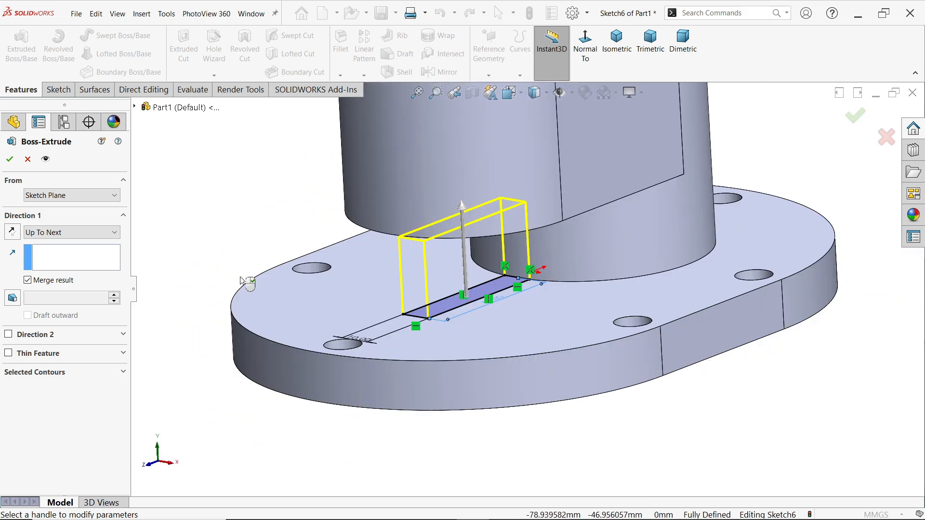
click(48, 233)
click(64, 288)
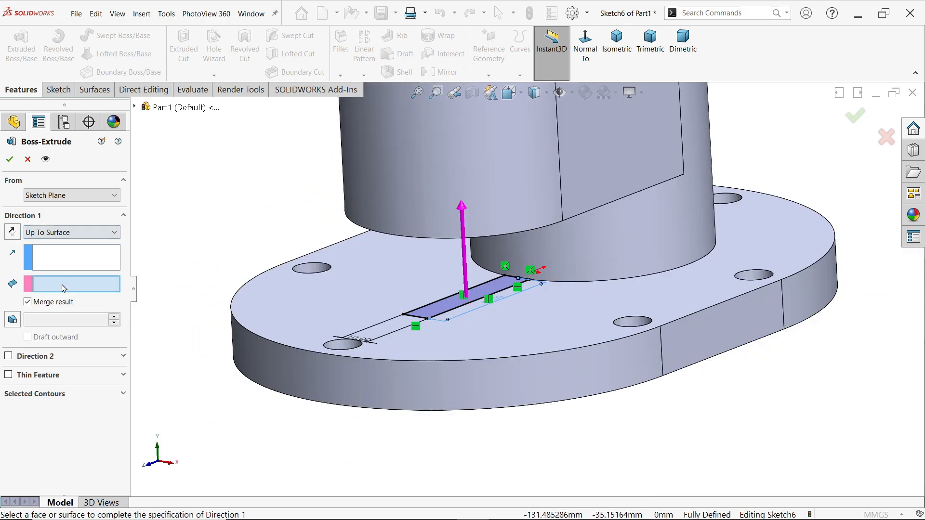
mouse_move(448, 289)
middle_down()
mouse_move(443, 197)
mouse_move(433, 278)
middle_up()
click(443, 197)
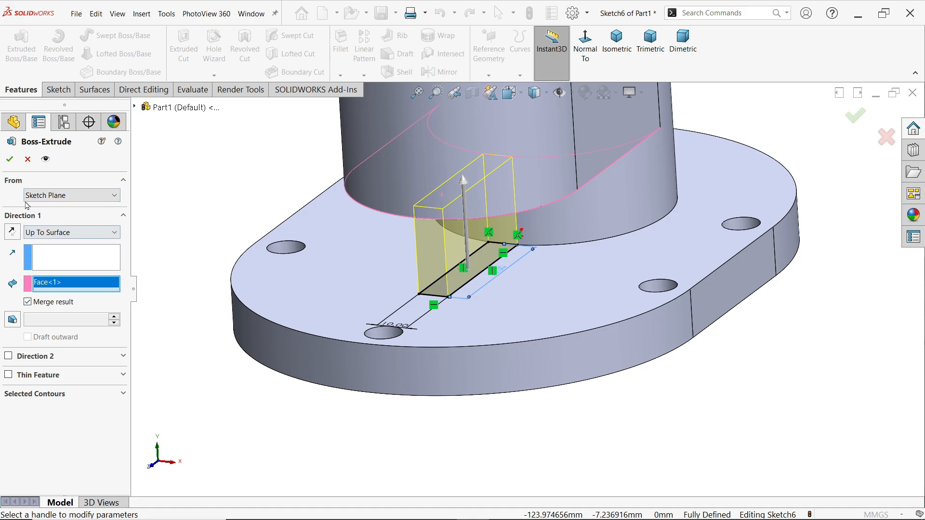
click(12, 160)
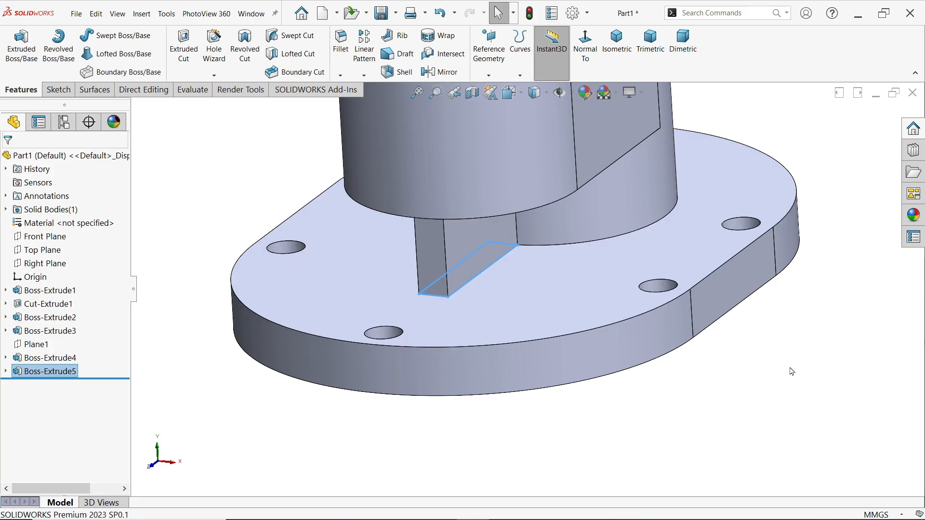
Switch to the exercise drawing, examine the side bosses and flange dimensions in its right and top views, and return to the SOLIDWORKS model
middle_drag(680, 355, 569, 252)
key(alt+Tab)
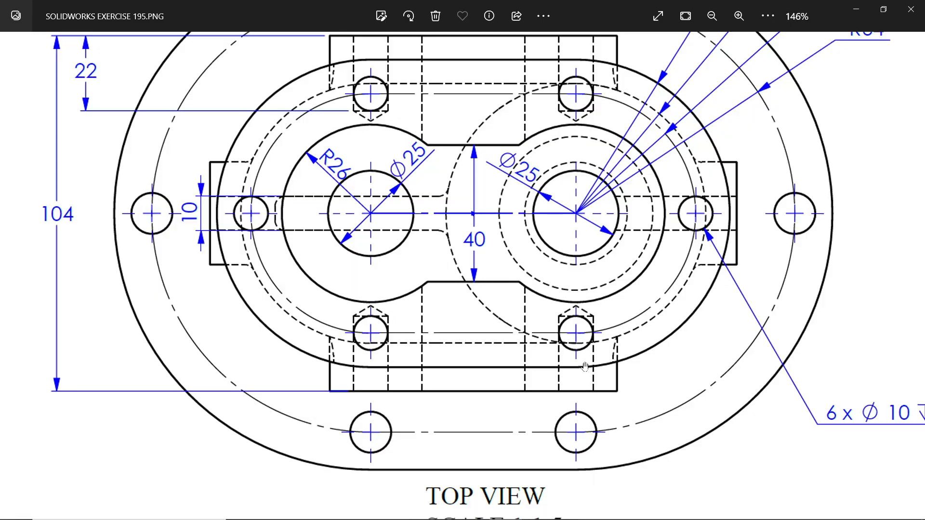
scroll(585, 367, down, 5)
scroll(574, 356, down, 5)
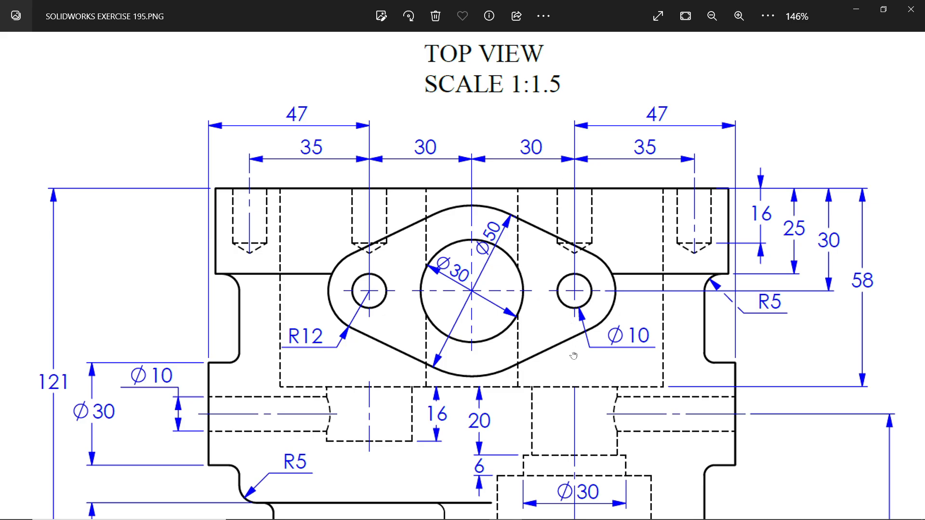
drag(574, 356, 566, 282)
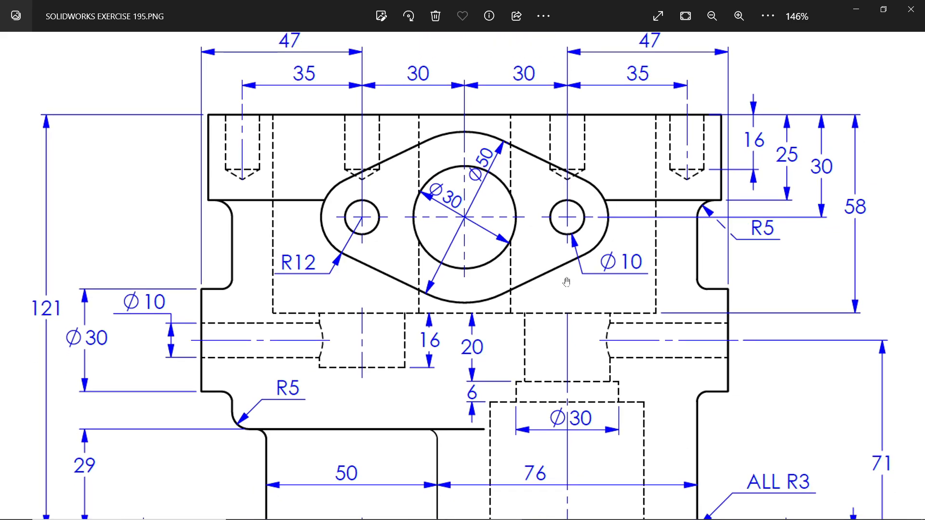
ctrl+scroll(566, 282, down, 6)
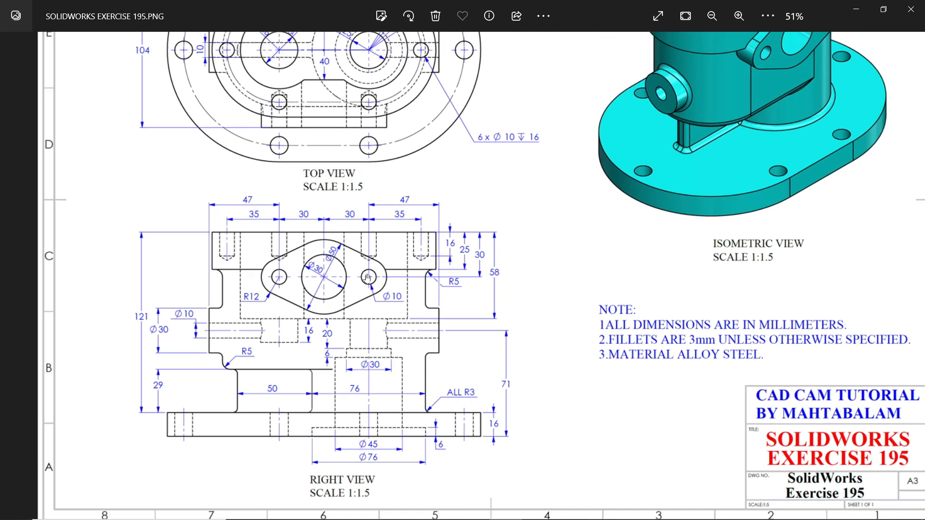
ctrl+scroll(344, 347, up, 4)
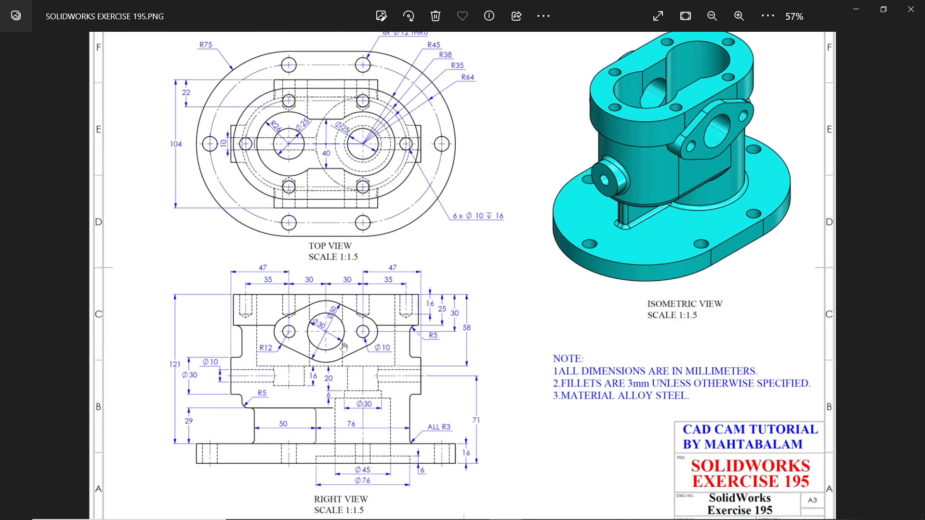
ctrl+scroll(354, 348, up, 1)
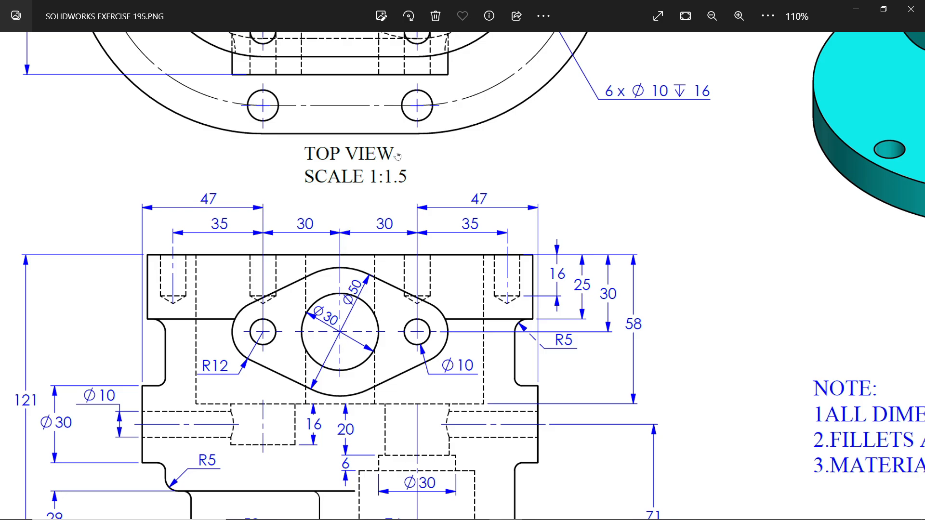
drag(398, 156, 429, 428)
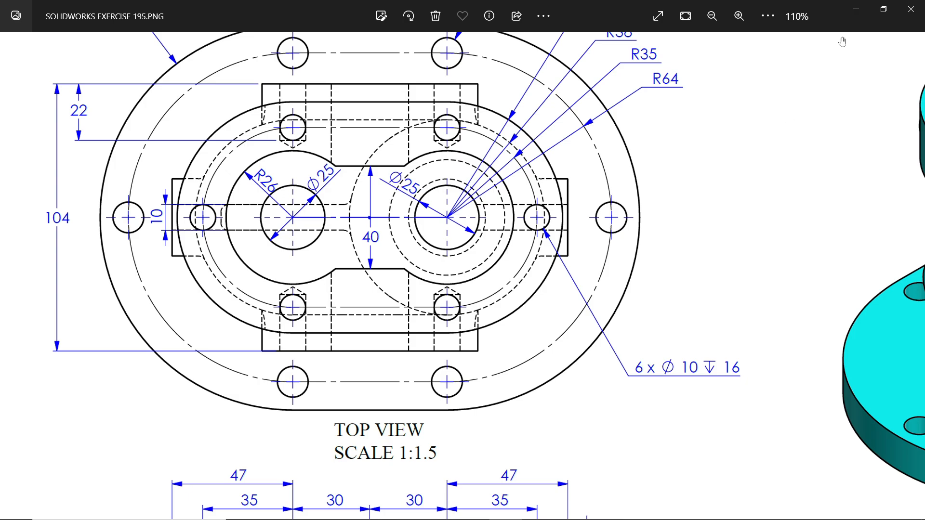
click(860, 11)
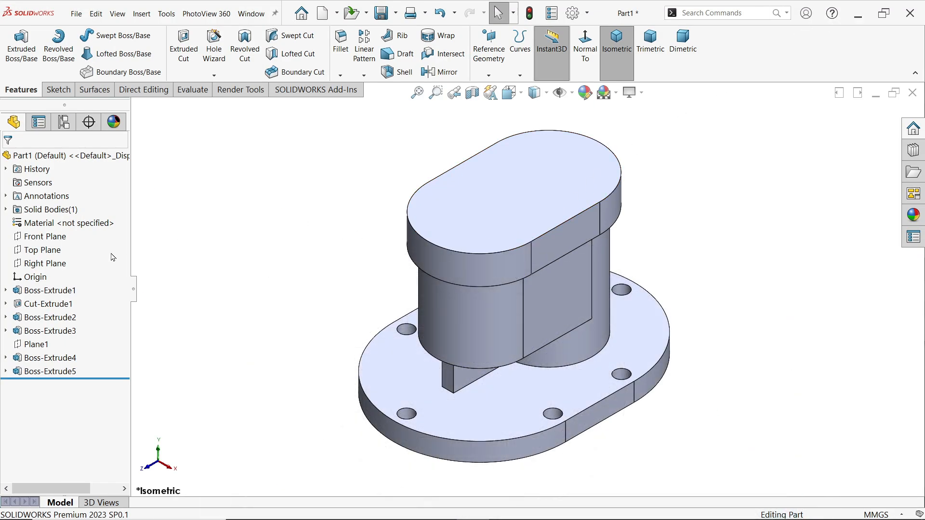
Create a reference plane offset 104/2 mm from the Right Plane
click(54, 263)
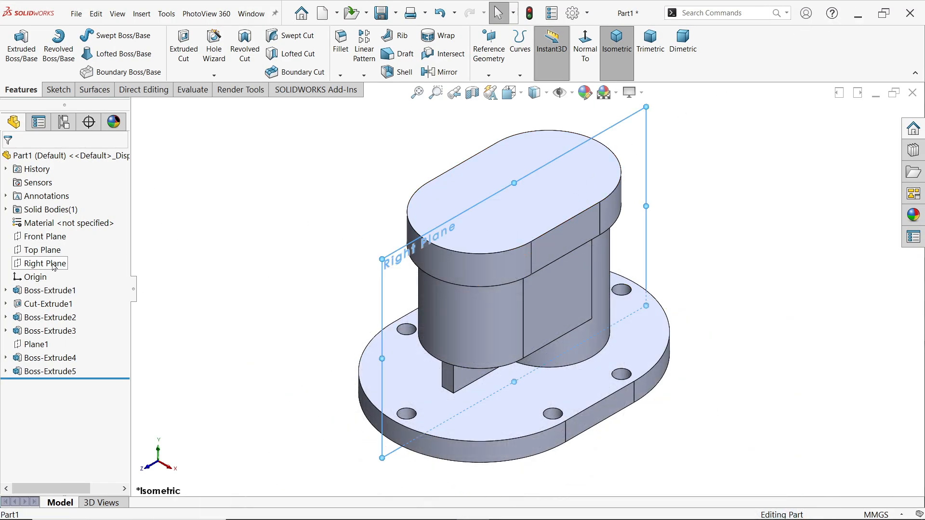
click(488, 75)
click(498, 91)
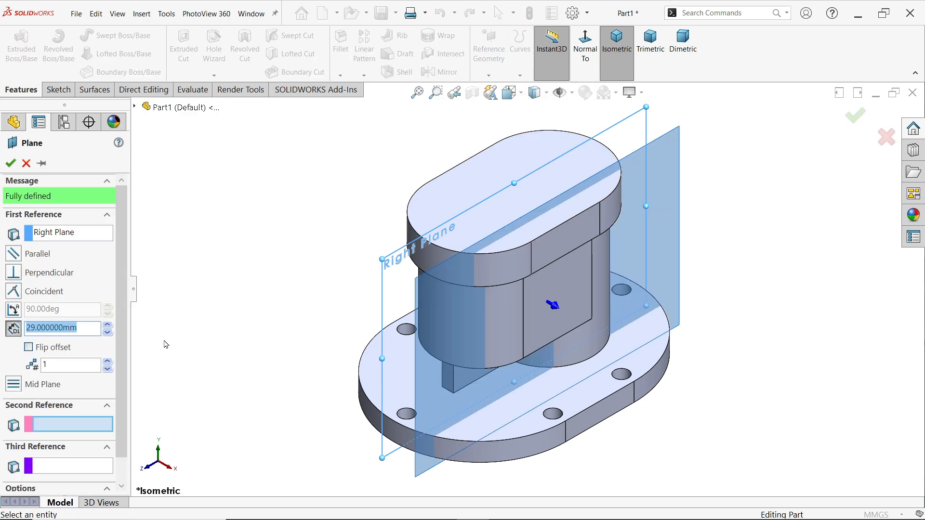
text(104)
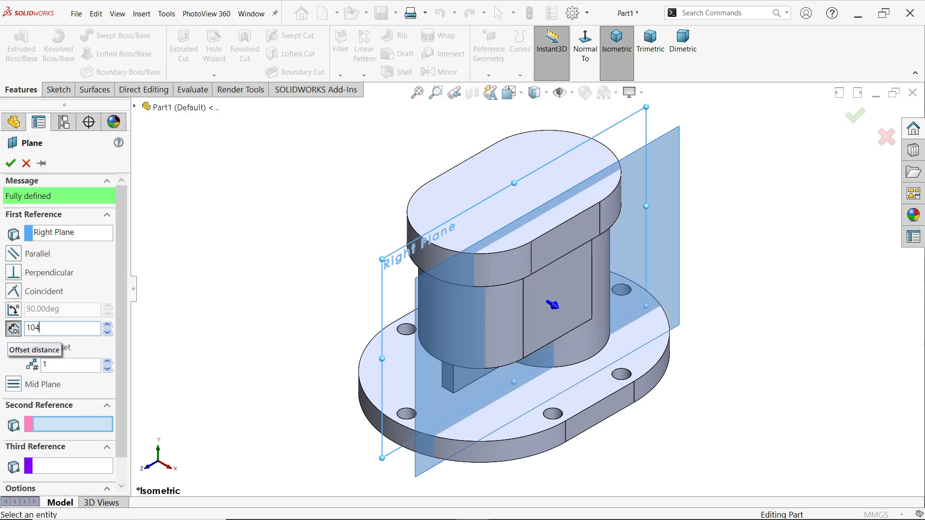
text(/2)
key(Return)
middle_drag(306, 274, 342, 294)
click(10, 164)
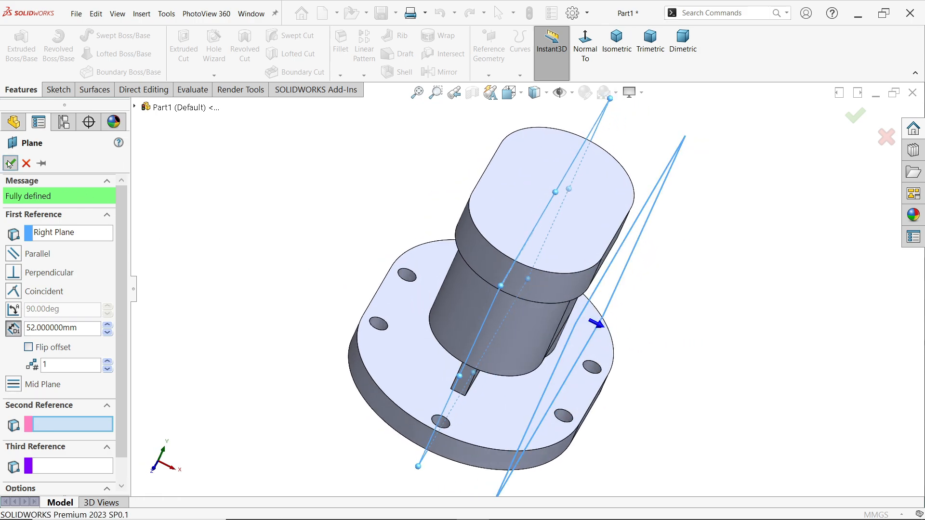
Start a sketch on the new offset plane and draw a horizontal centerline about 51 mm long across the body's upper part
click(57, 90)
click(16, 53)
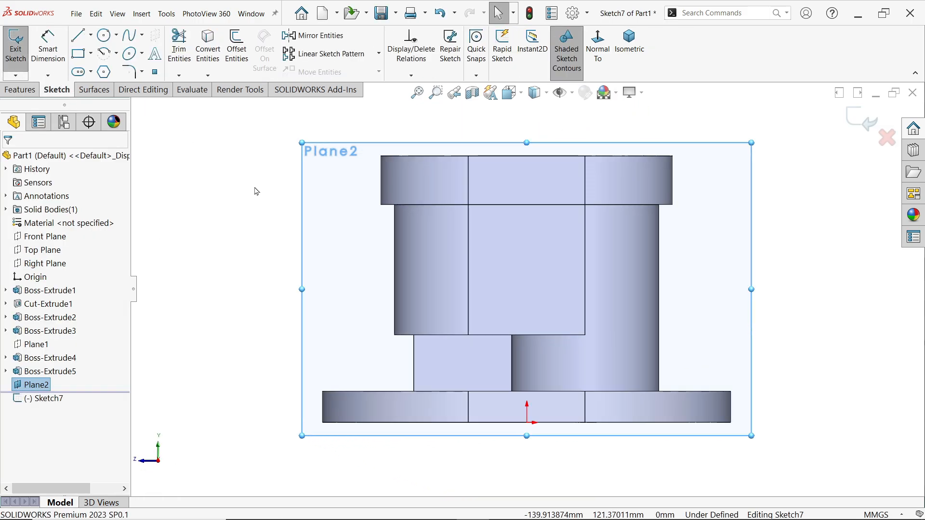
click(90, 35)
click(99, 65)
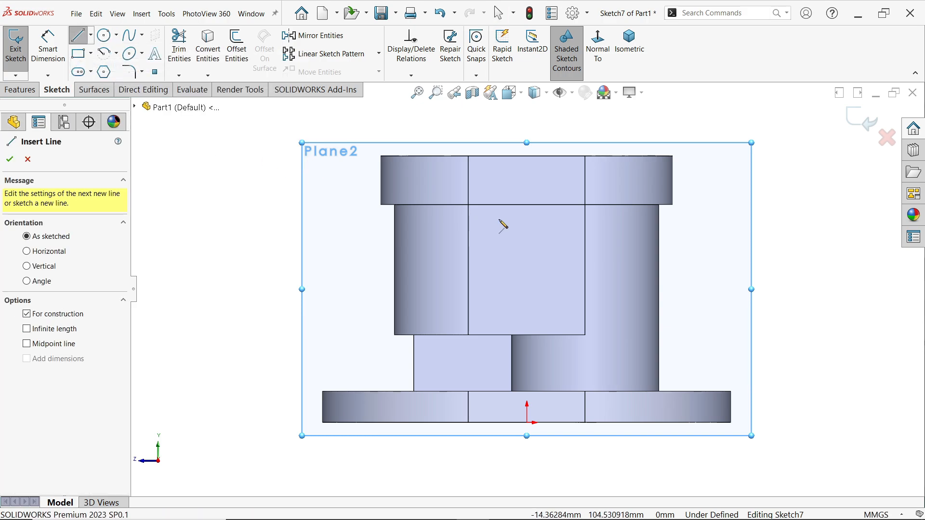
scroll(503, 225, down, 2)
click(475, 226)
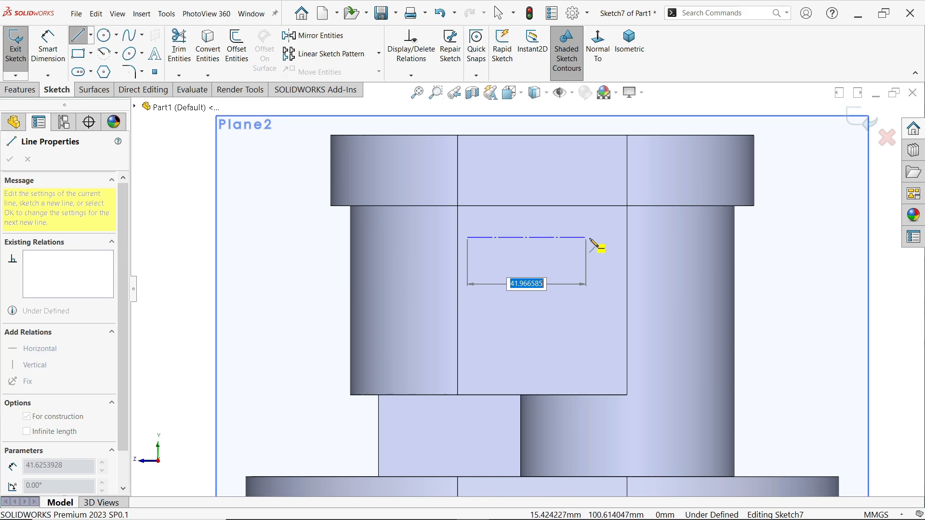
click(612, 239)
right_click(639, 185)
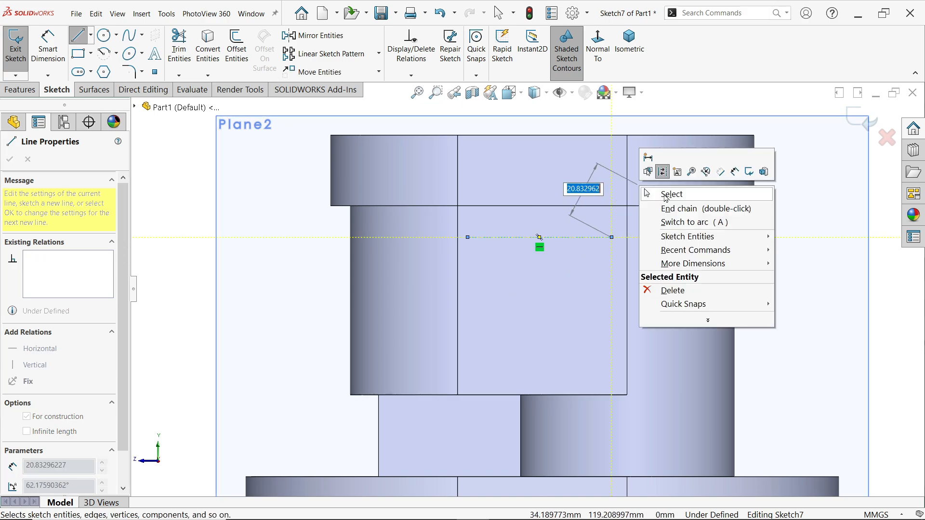
click(666, 196)
Align the centerline's midpoint with the origin using a Vertical relation
scroll(558, 244, up, 2)
scroll(551, 291, down, 2)
scroll(548, 290, up, 2)
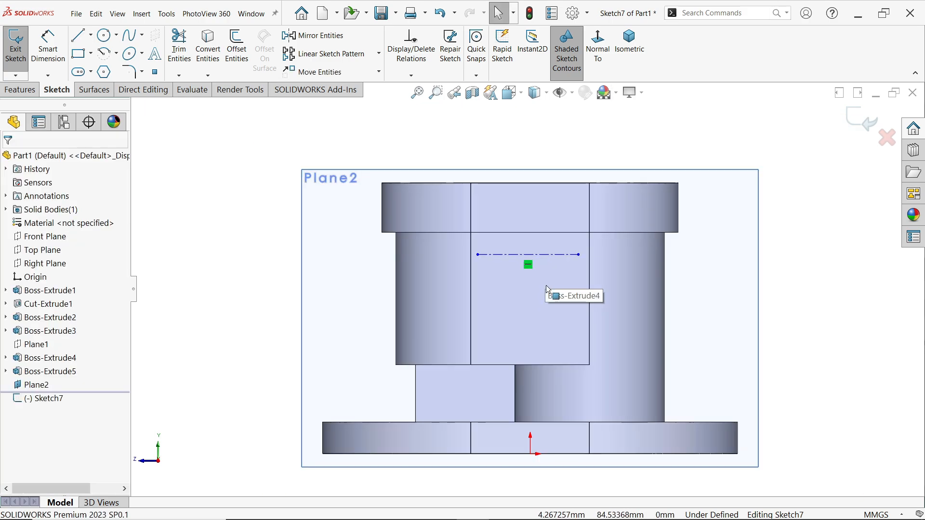
click(528, 255)
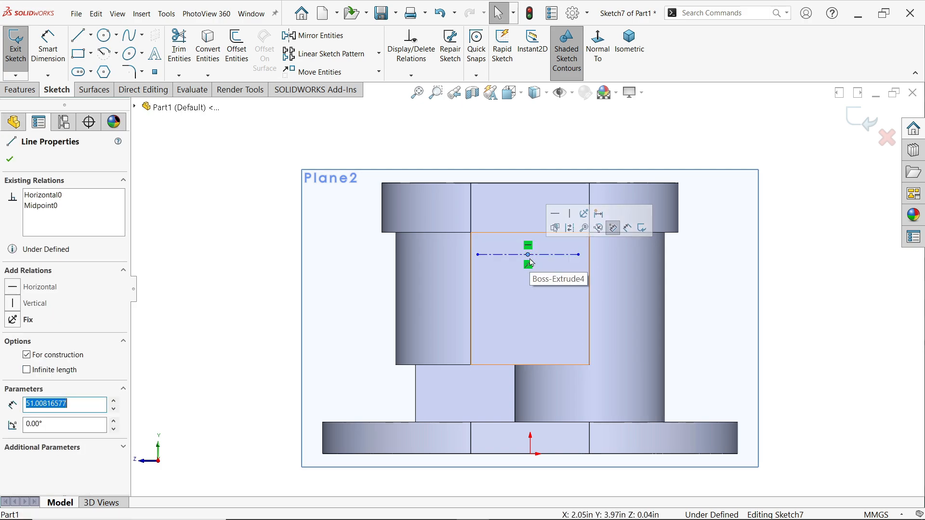
ctrl+click(530, 455)
click(573, 415)
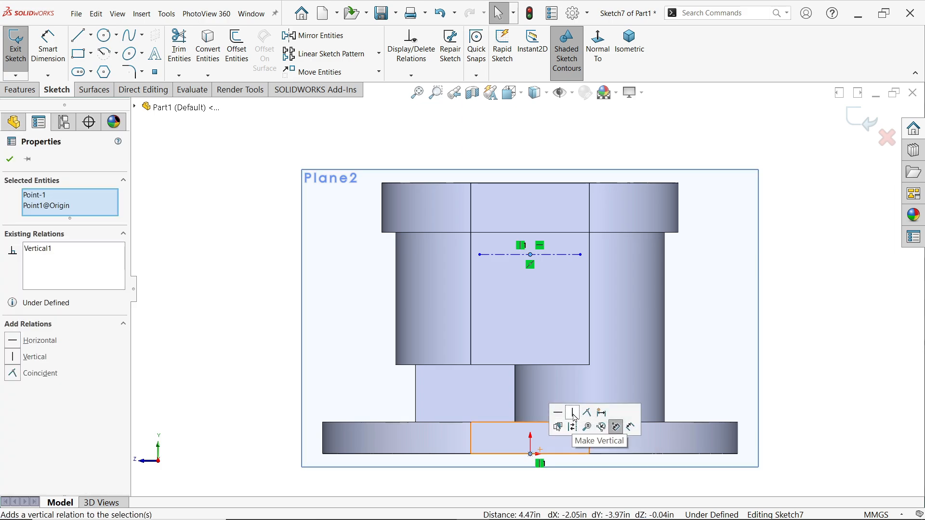
Sketch a circle about 42 mm in diameter at the centerline's midpoint and smaller circles, about 15 and 20 mm, at its two ends
click(103, 36)
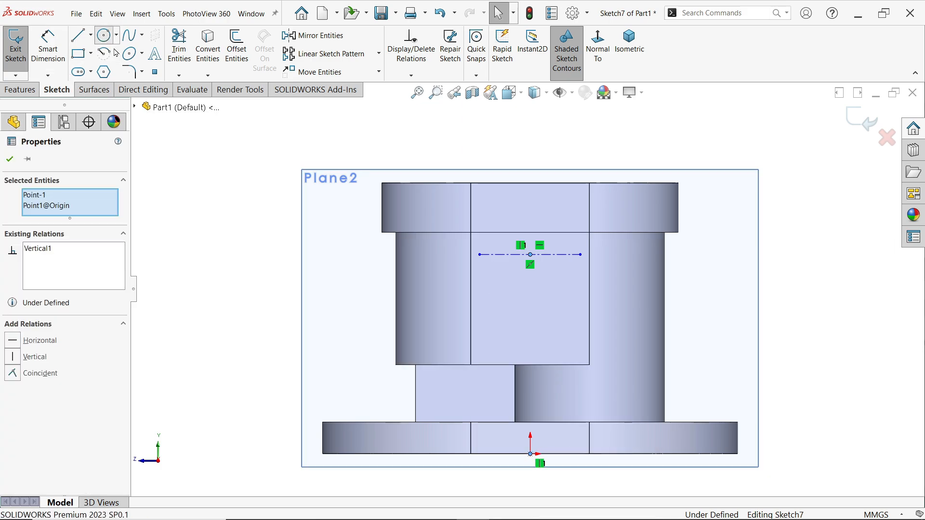
scroll(530, 258, down, 3)
click(548, 252)
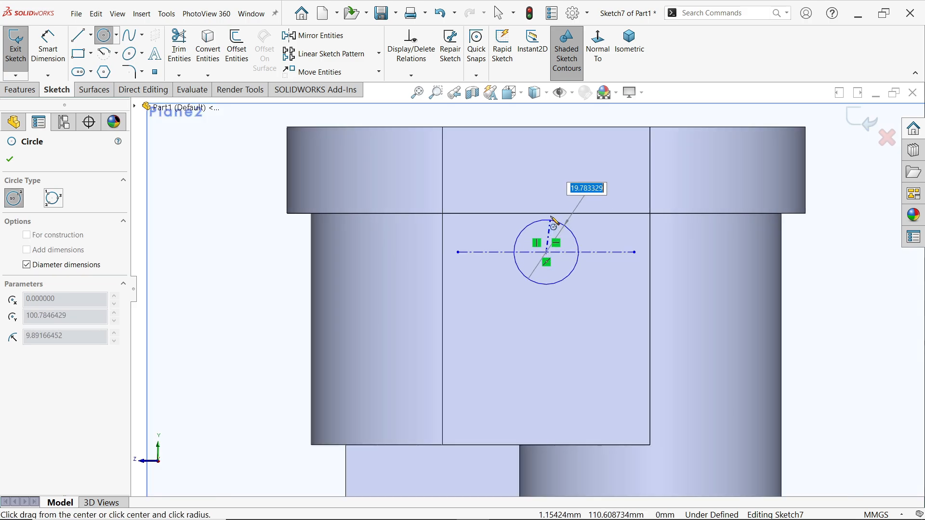
click(559, 183)
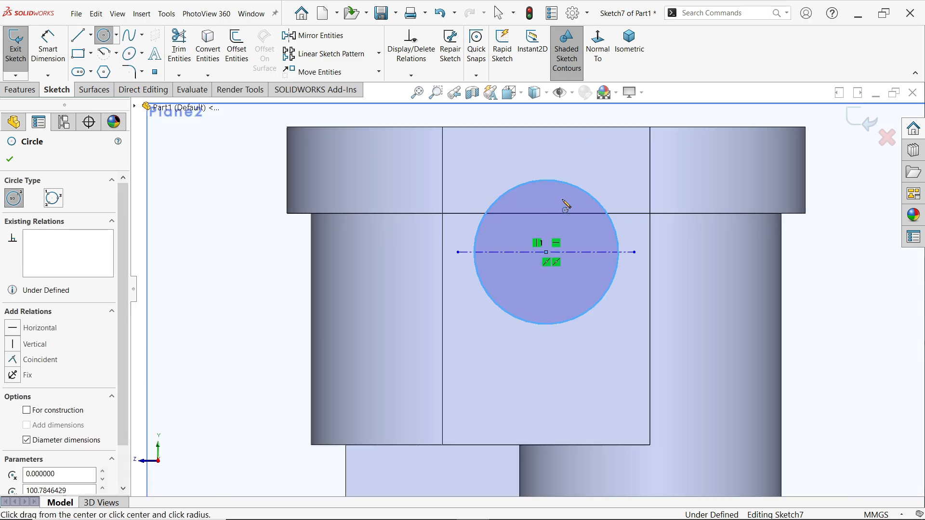
click(635, 253)
click(641, 281)
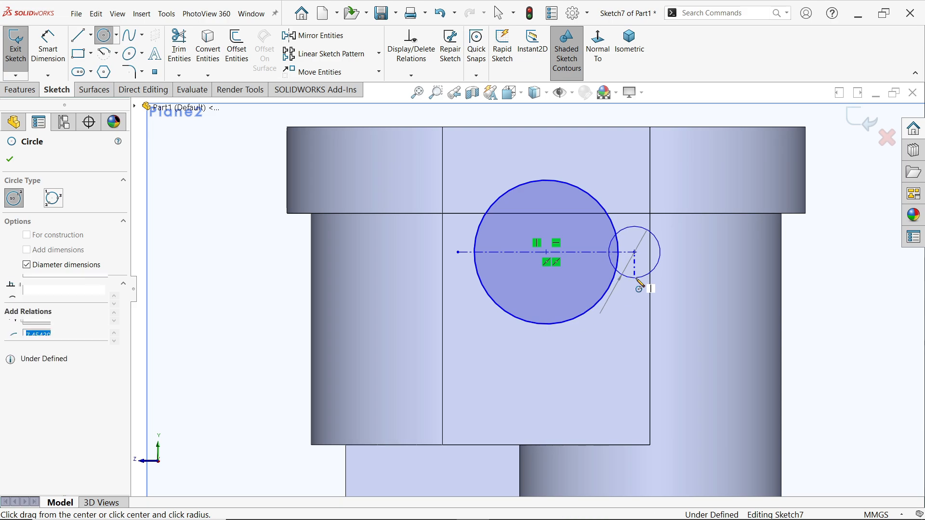
click(458, 252)
click(459, 286)
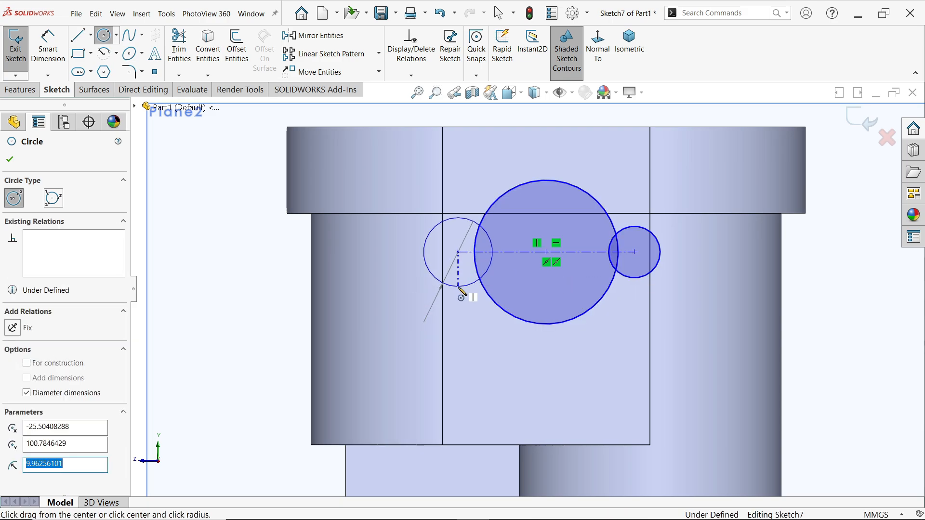
right_click(567, 266)
click(596, 281)
Make the two small end circles equal in size with an Equal relation
scroll(538, 248, down, 3)
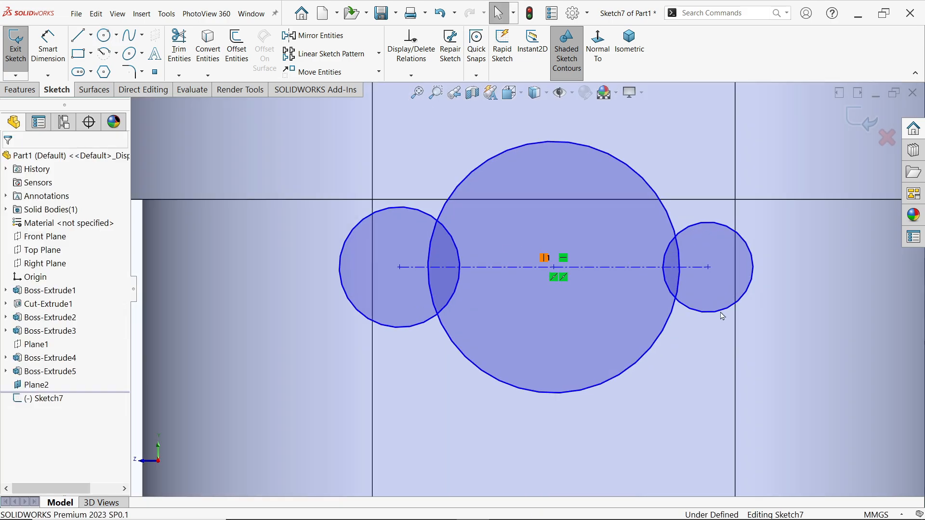
click(725, 311)
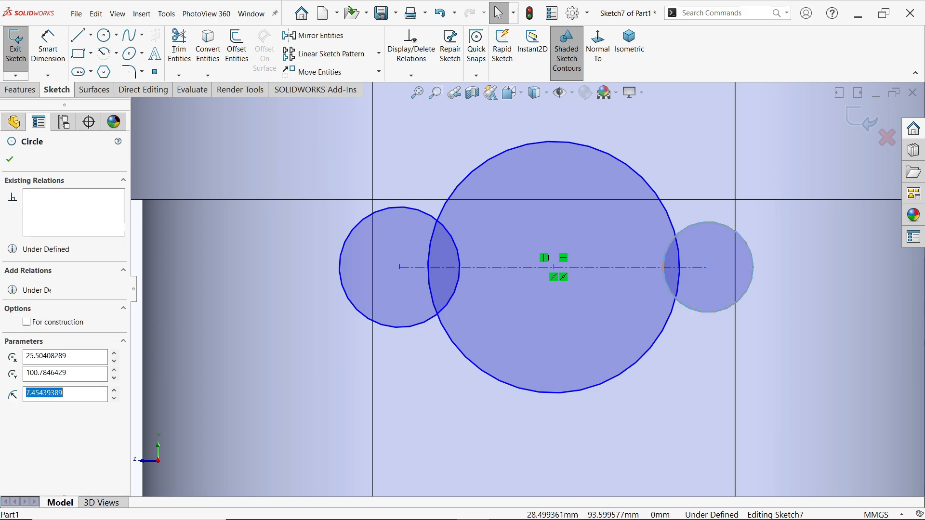
ctrl+click(448, 309)
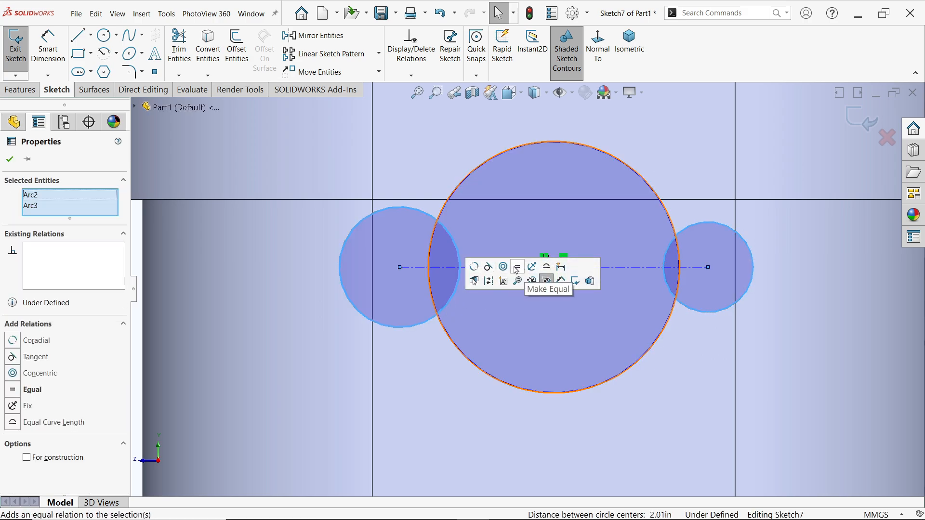
click(521, 271)
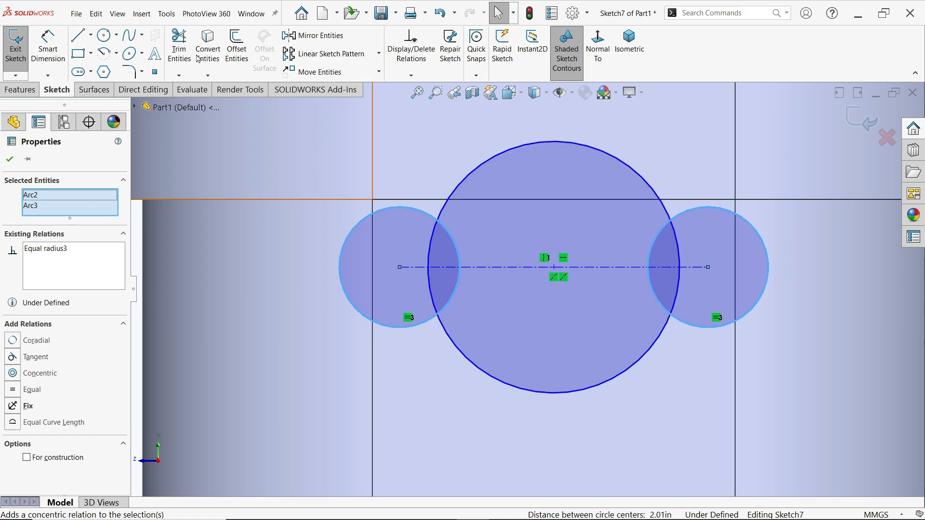
Draw two lines above the centerline, each about 23 mm long and tangent to one end circle and the large central circle
click(91, 37)
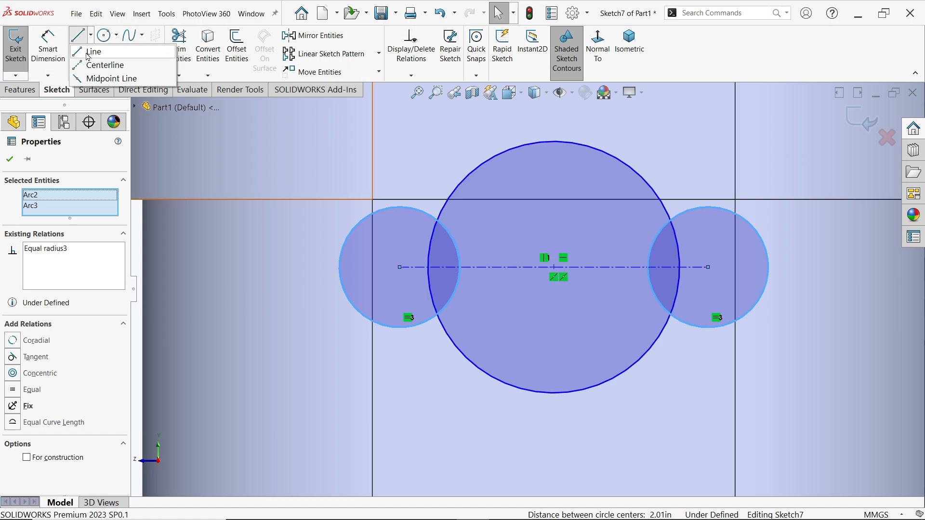
click(93, 52)
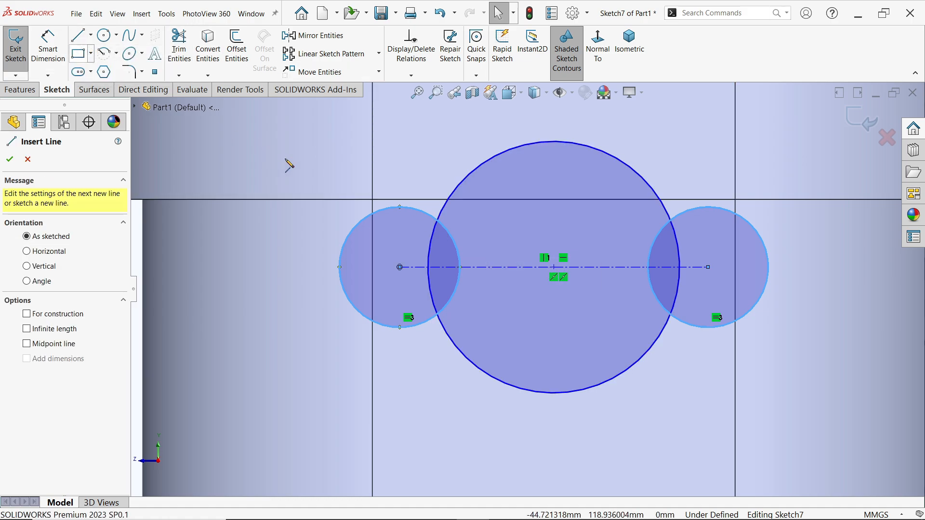
click(369, 213)
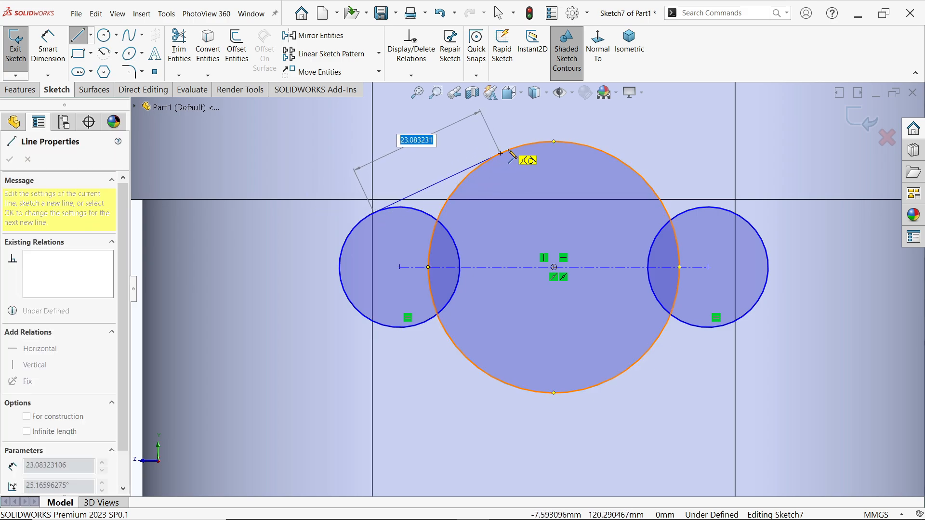
click(501, 153)
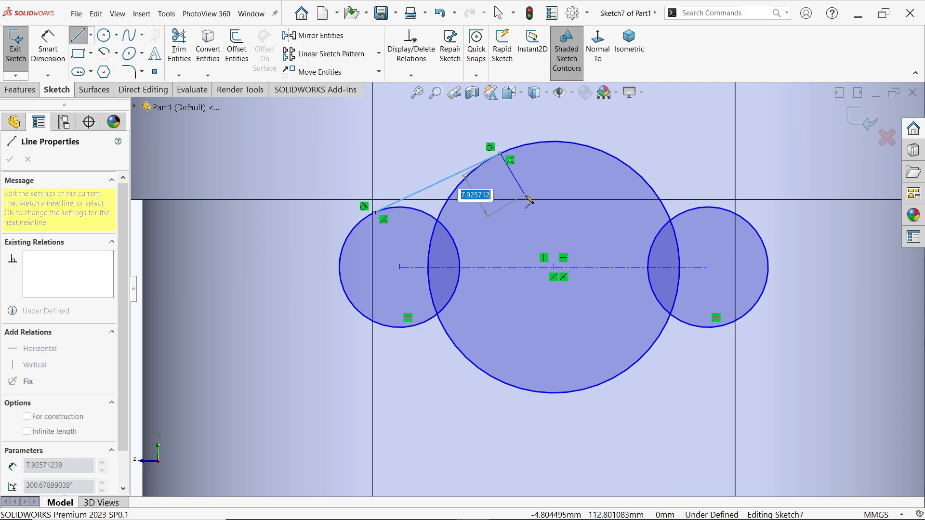
key(Escape)
click(82, 36)
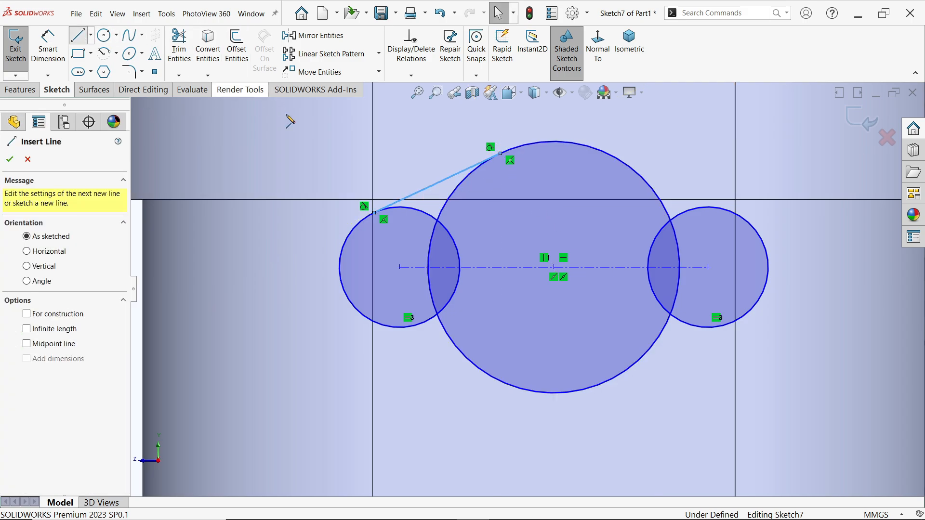
click(761, 236)
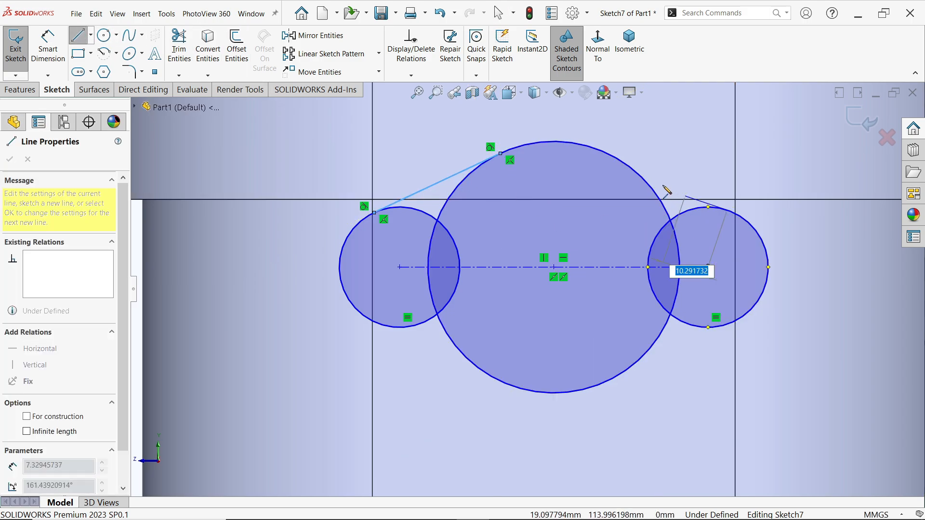
click(625, 166)
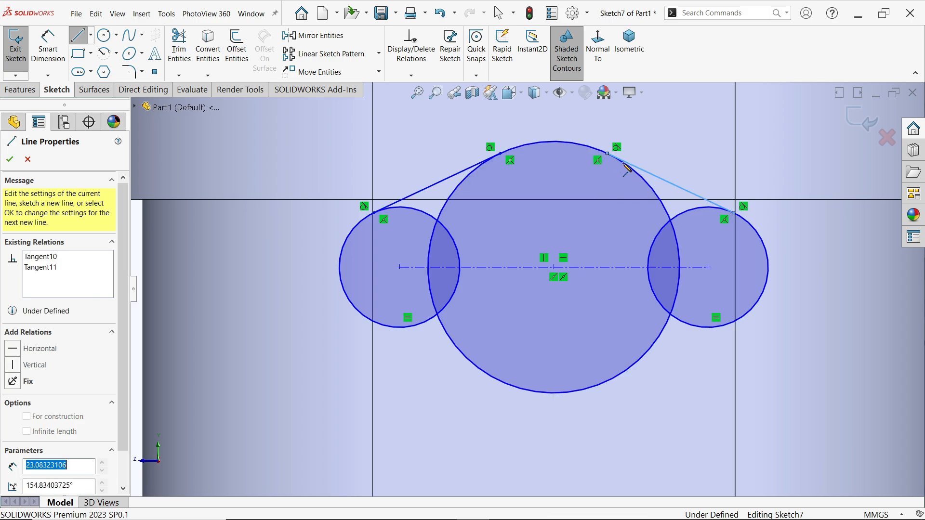
key(Escape)
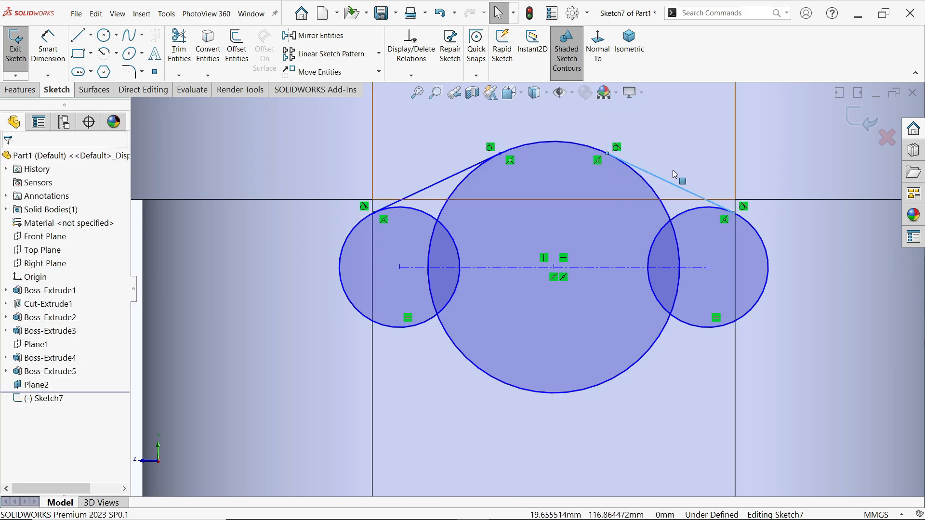
Mirror both tangent lines about the horizontal centerline, keeping the originals
click(343, 40)
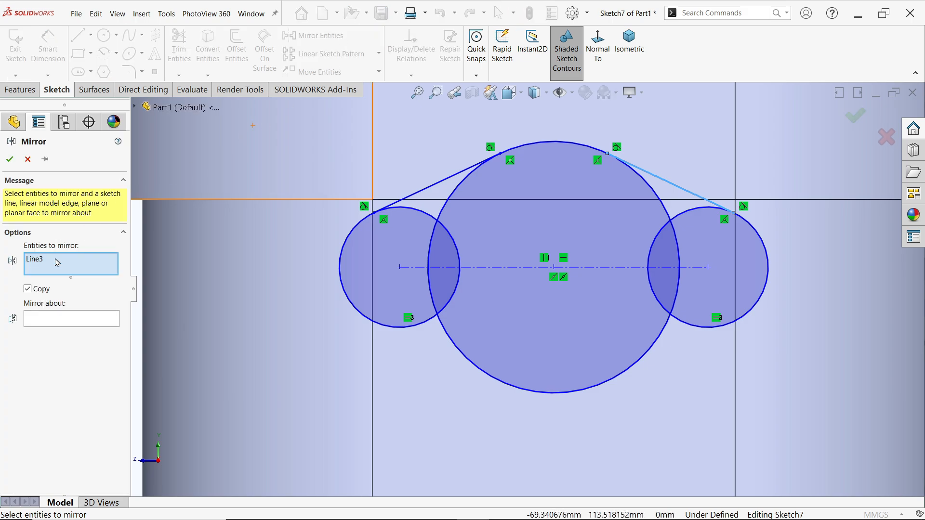
click(441, 182)
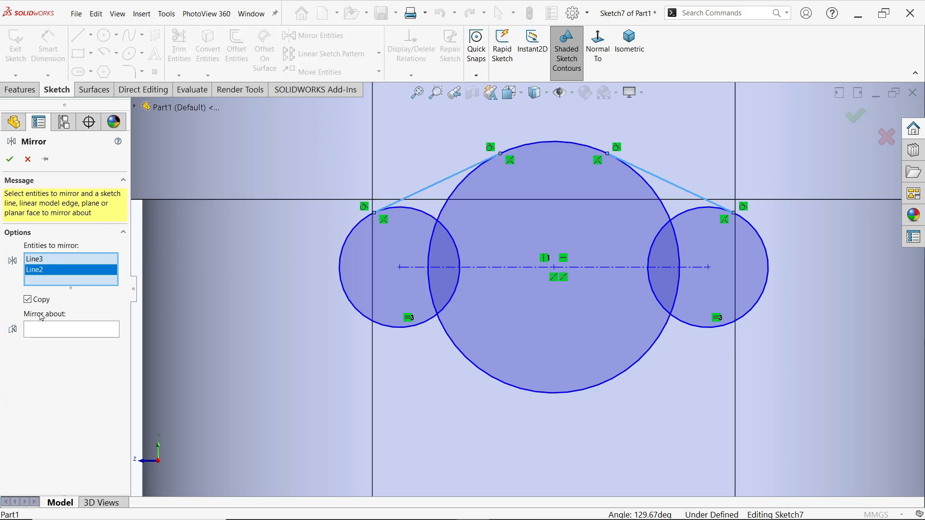
click(72, 330)
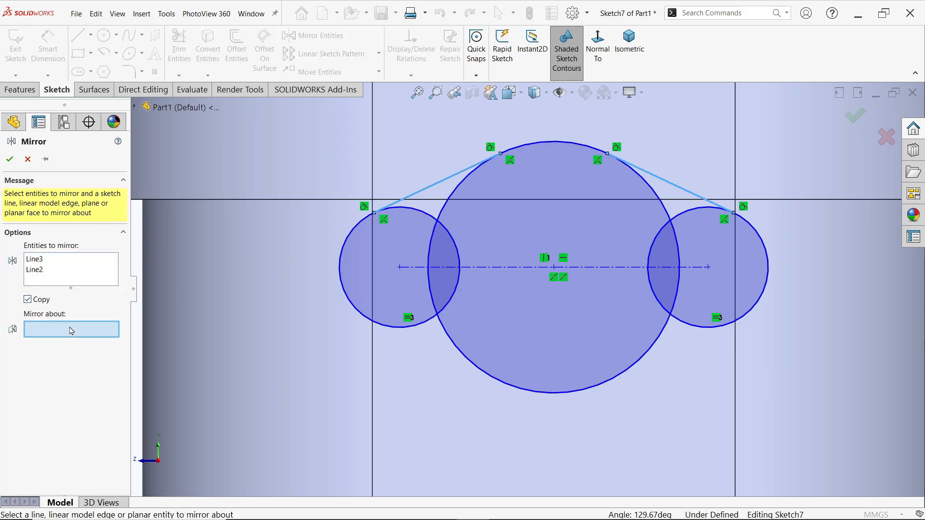
click(525, 267)
click(17, 163)
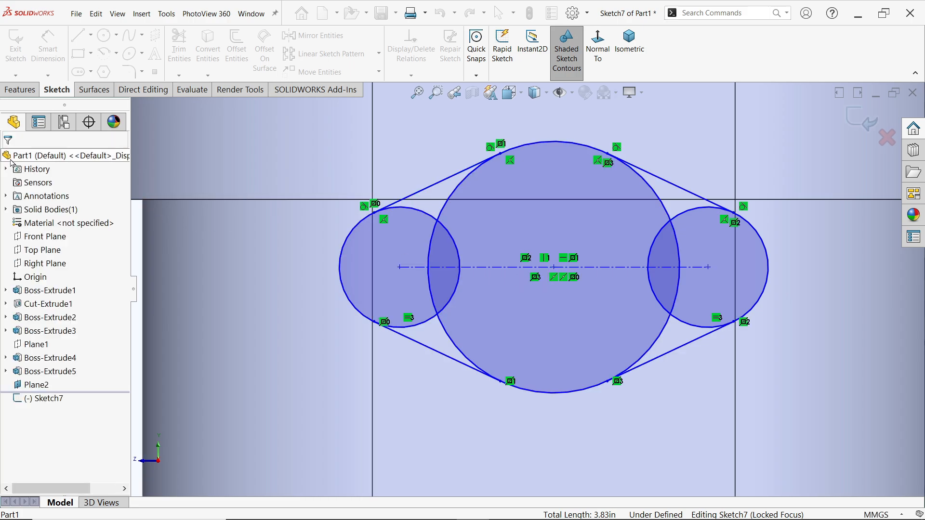
Dimension the large central circle to 50 mm diameter and one end circle to 24 mm diameter (12*2)
click(48, 45)
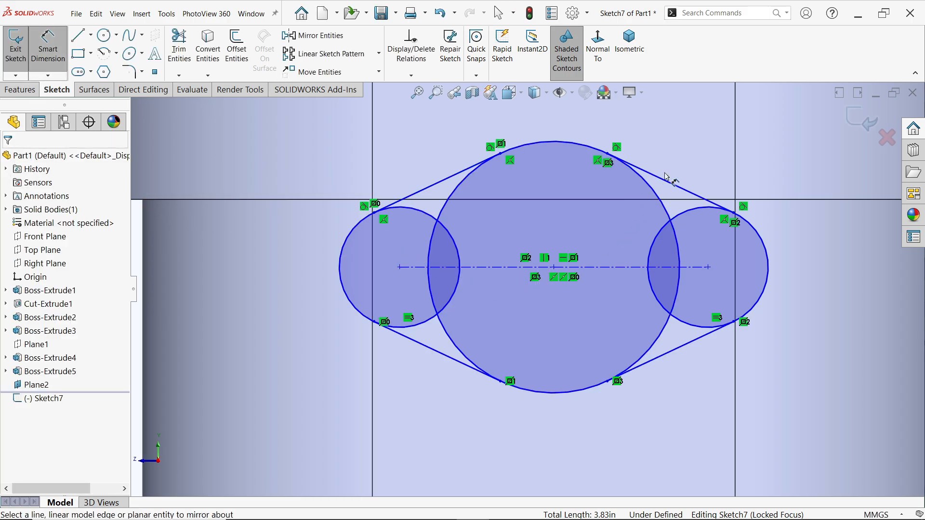
click(649, 186)
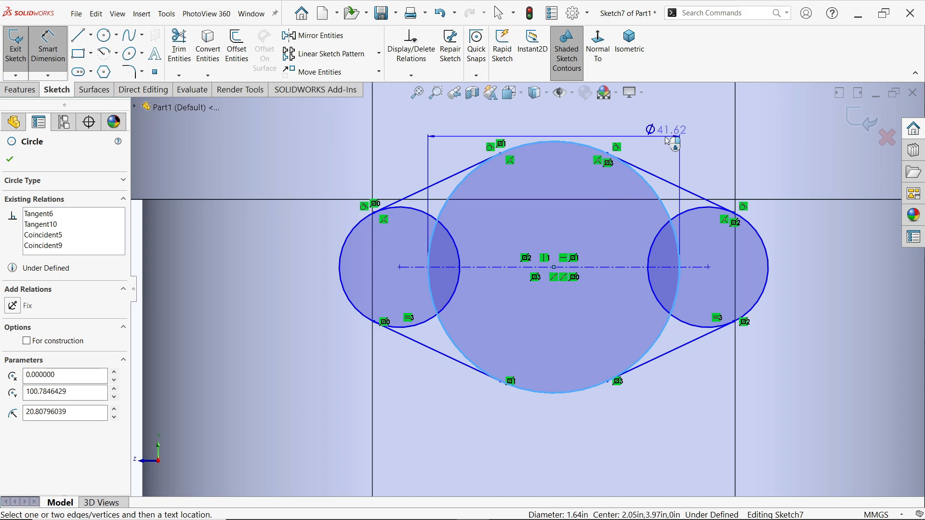
click(666, 137)
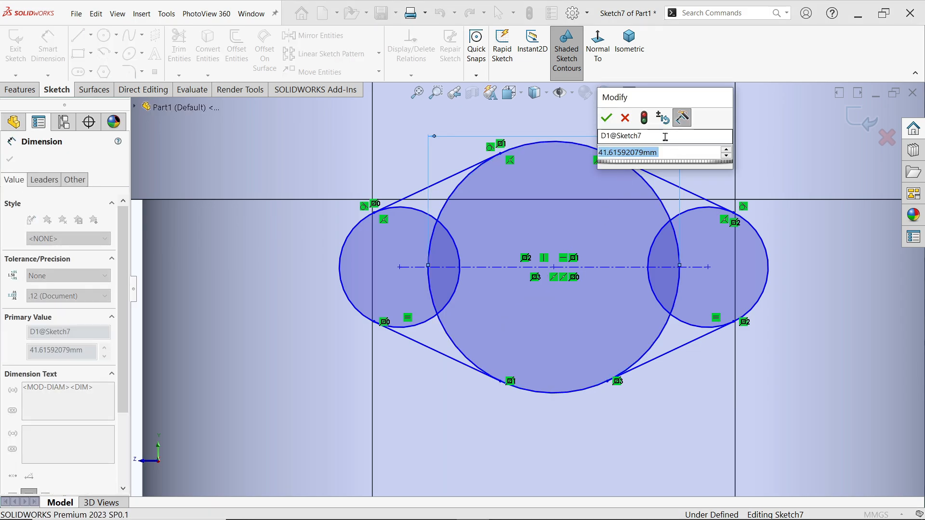
text(50)
key(Return)
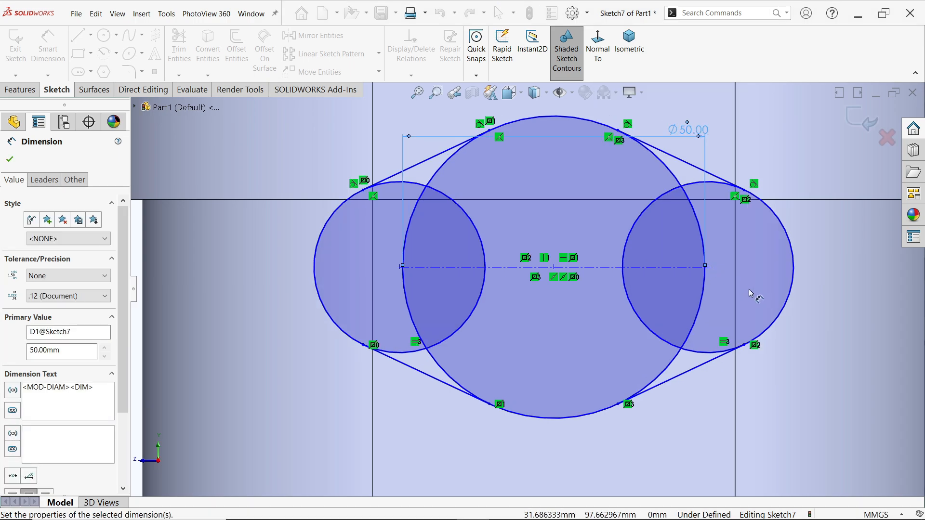
click(788, 316)
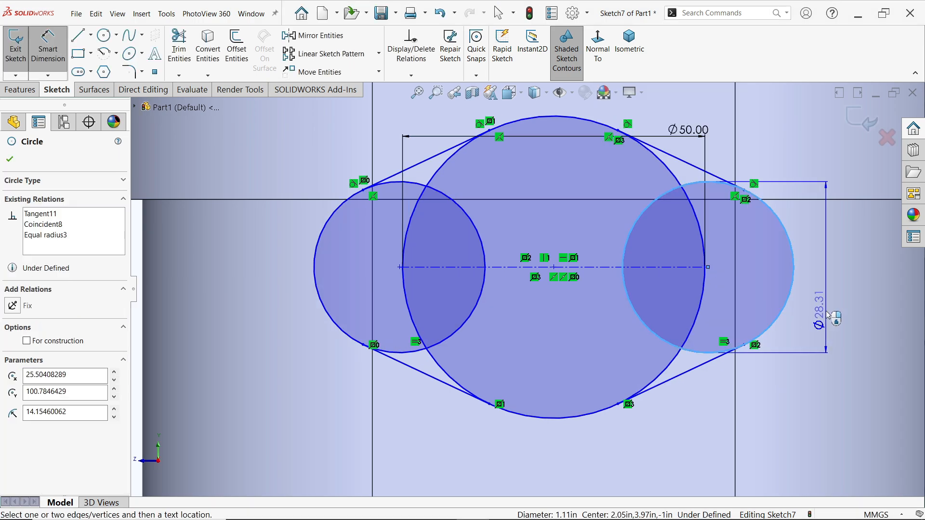
click(827, 314)
text(12*2)
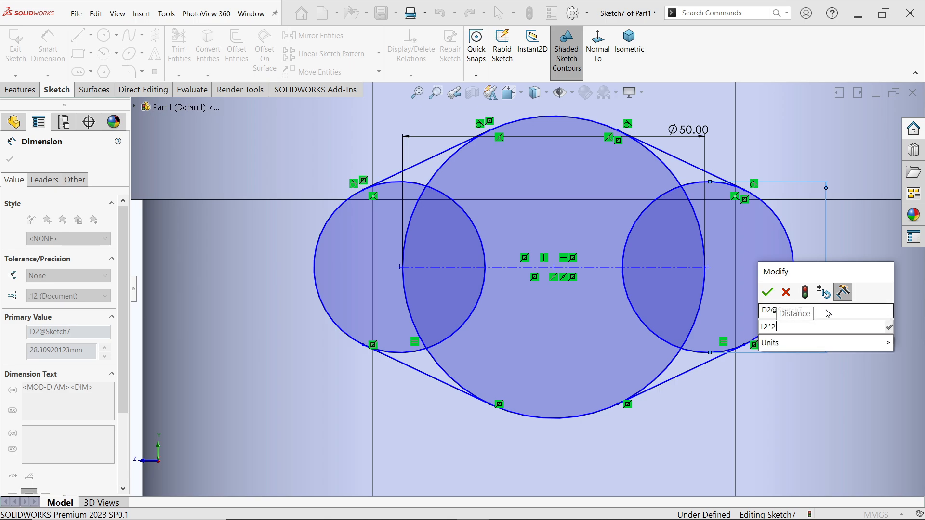
key(Return)
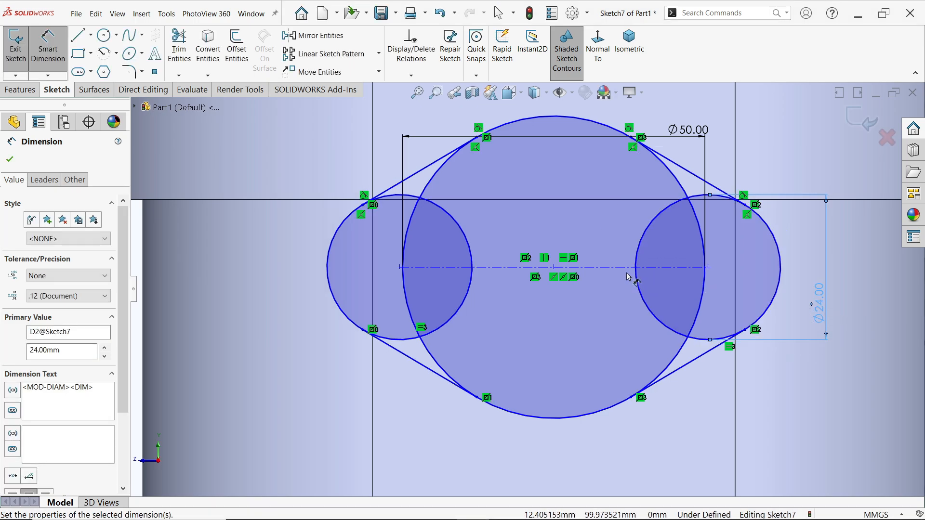
Dimension the centerline's length to 60 mm (30+30) and its distance below the housing's upper edge to 30 mm
click(617, 271)
scroll(614, 270, up, 3)
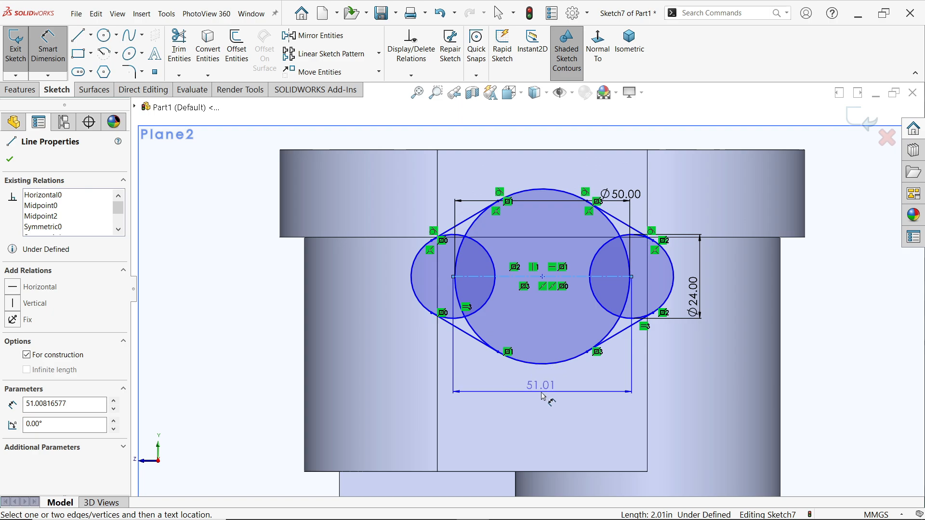
click(543, 396)
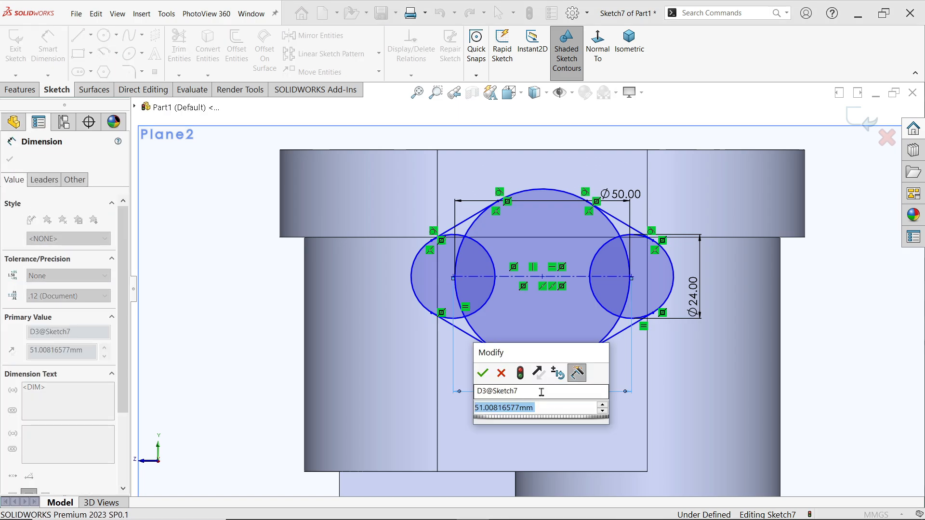
text(30+30)
key(Return)
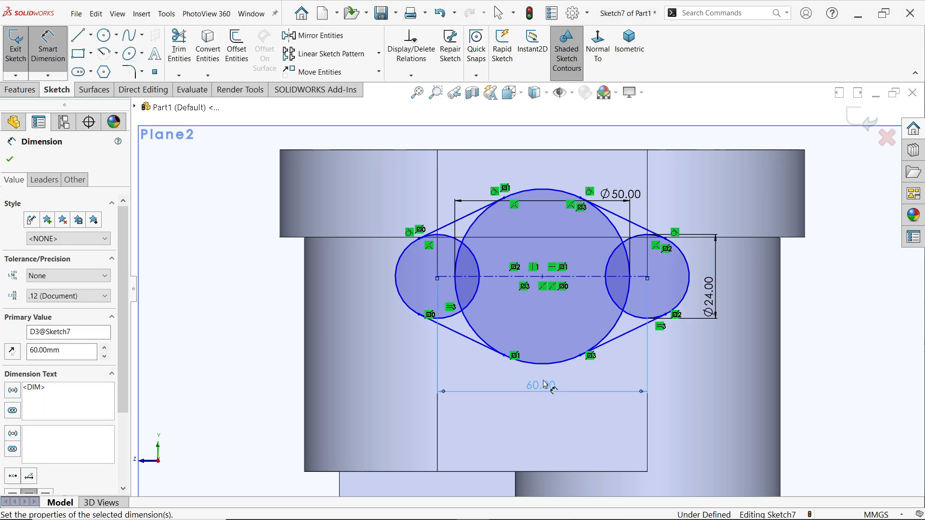
click(603, 278)
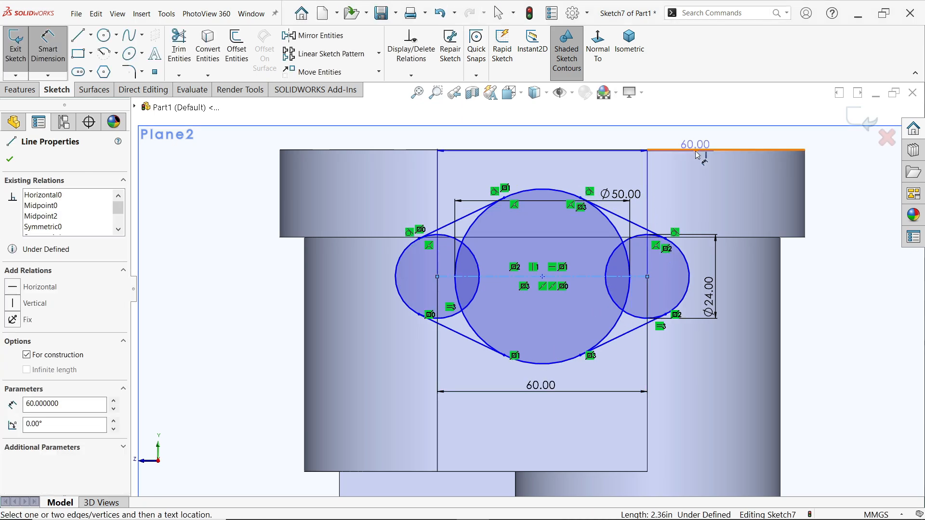
click(697, 150)
click(848, 219)
text(30)
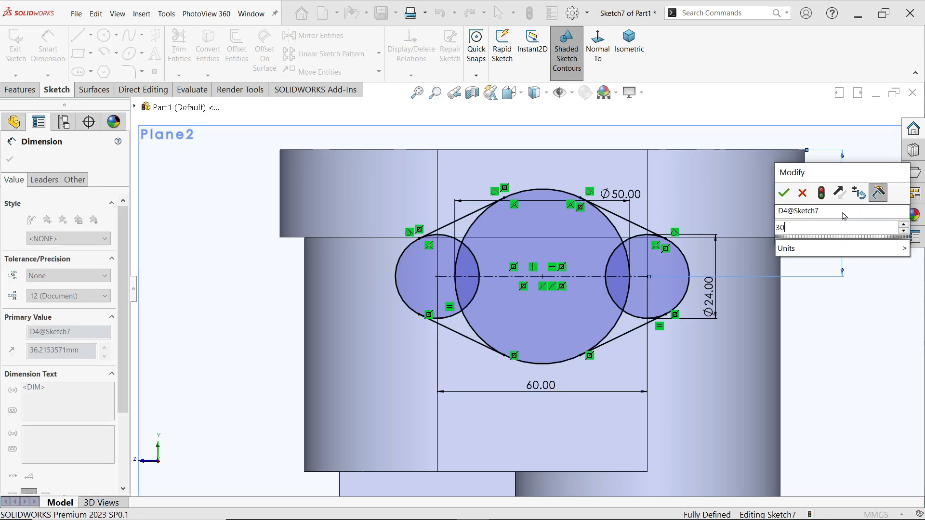
key(Return)
Power-trim the inner arcs of the three circles so only the closed outer flange outline remains
scroll(592, 255, down, 3)
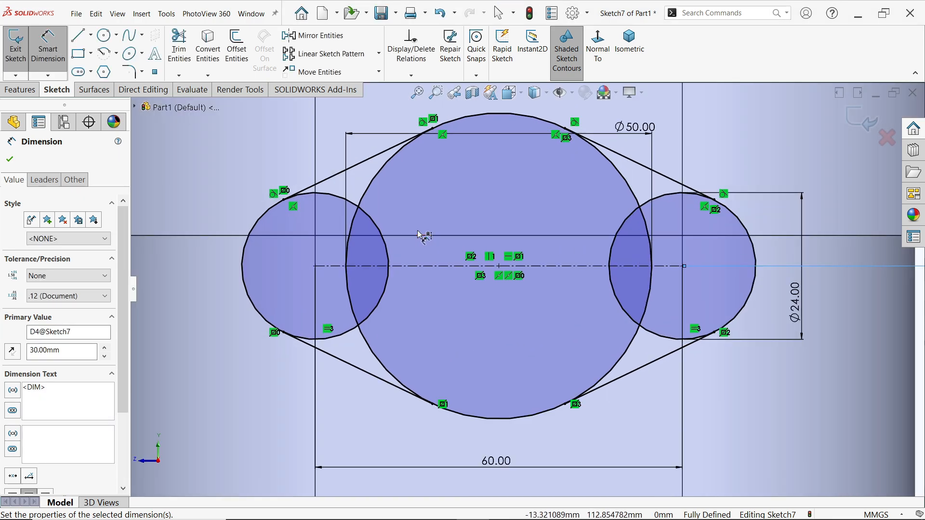
click(173, 65)
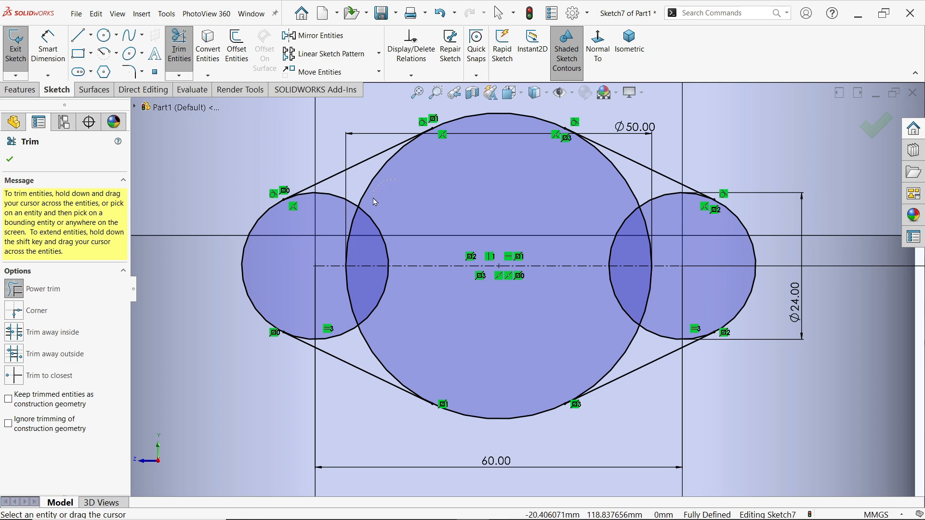
mouse_move(376, 202)
mouse_down()
mouse_move(355, 215)
mouse_move(372, 199)
mouse_up()
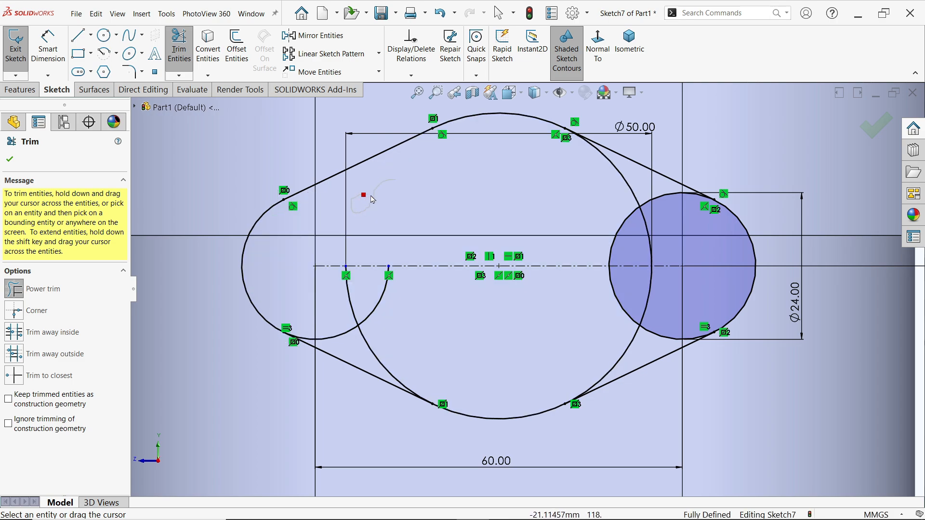
drag(396, 302, 372, 303)
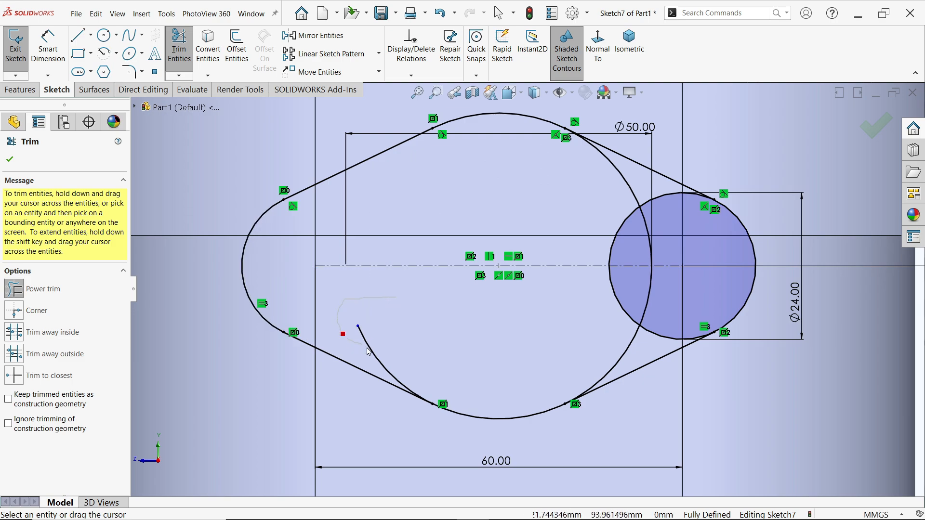
drag(386, 352, 391, 351)
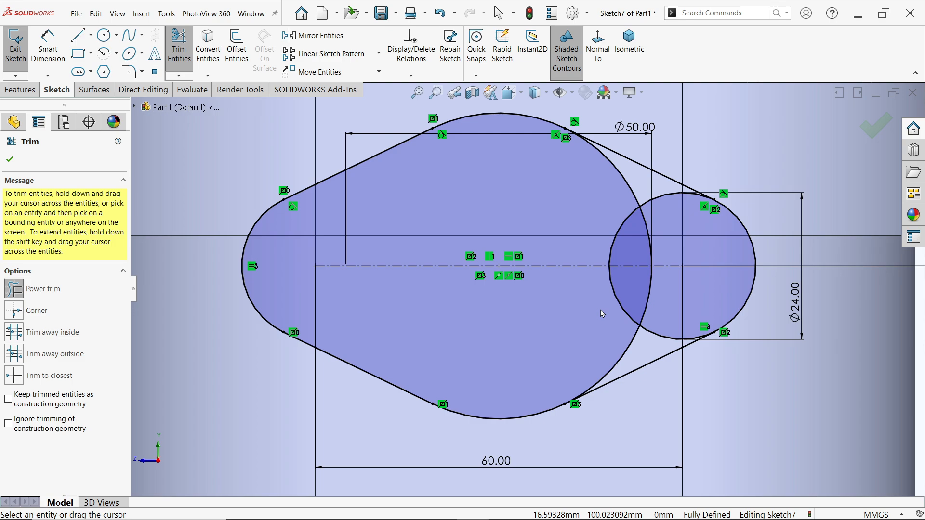
mouse_move(625, 312)
mouse_down()
mouse_move(653, 311)
mouse_move(623, 345)
mouse_up()
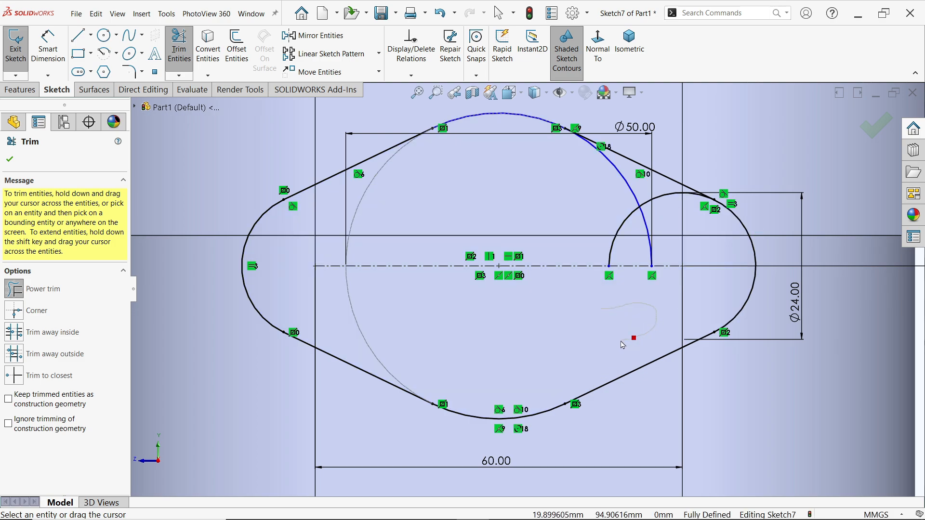
mouse_move(608, 212)
mouse_down()
mouse_move(646, 223)
mouse_move(603, 207)
mouse_up()
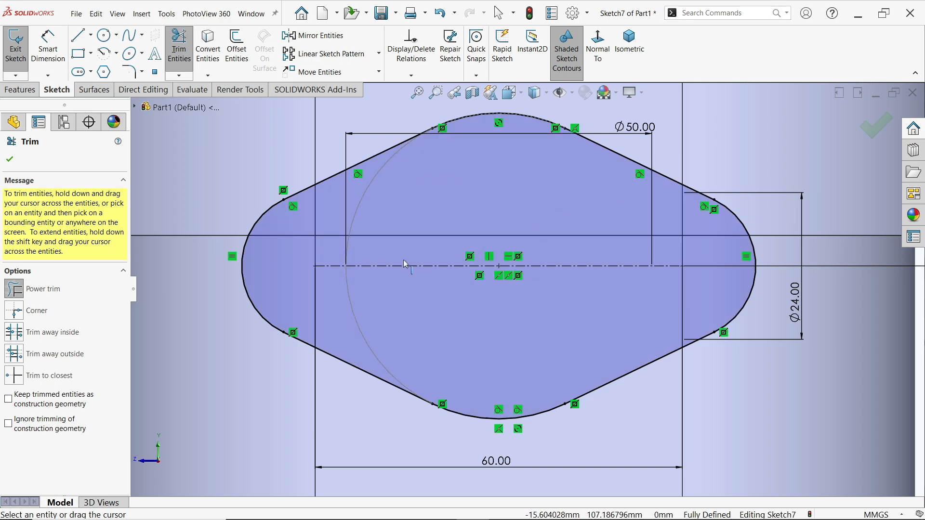
click(12, 161)
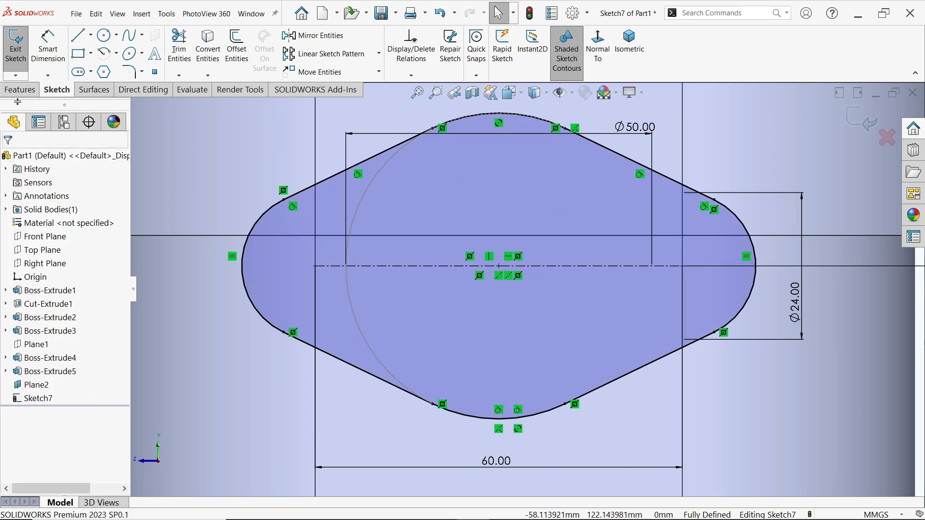
Extrude the flange profile as a boss in the reversed direction toward the body with the Up To Next end condition
click(23, 91)
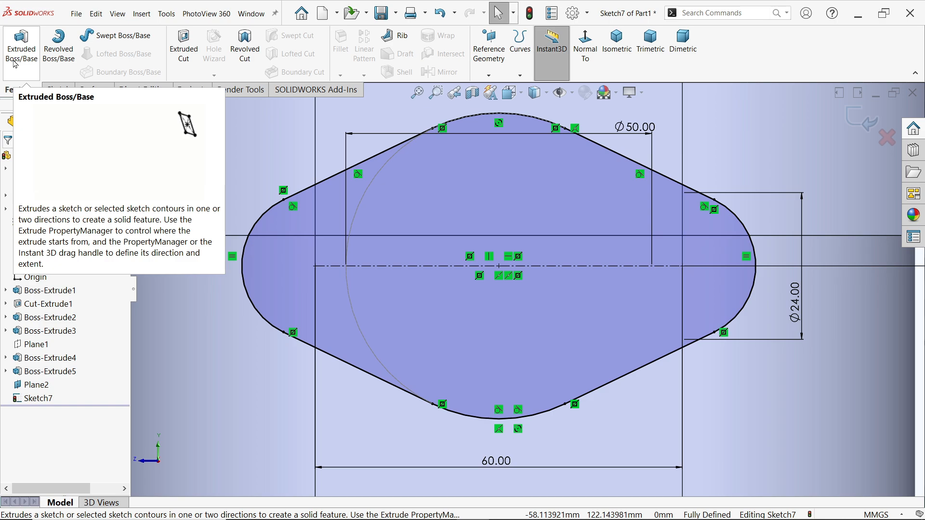
click(16, 53)
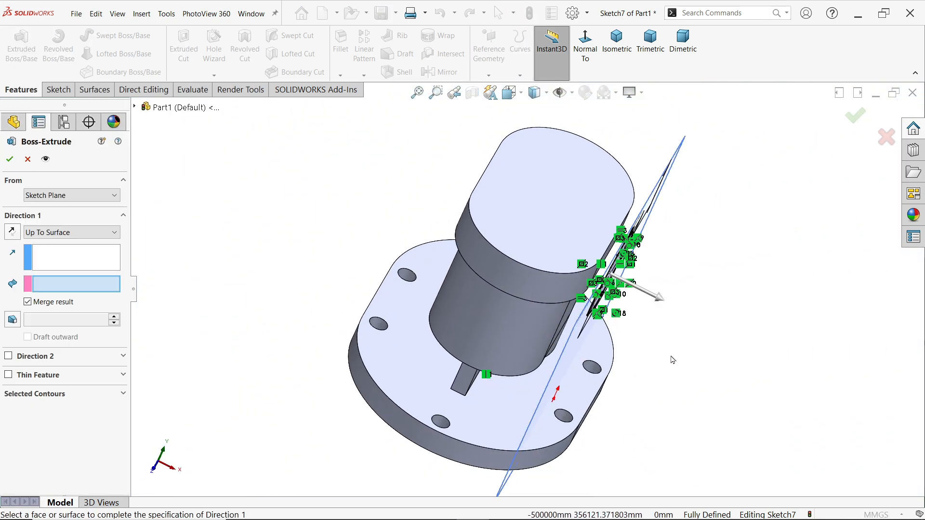
middle_drag(673, 361, 639, 338)
scroll(520, 261, down, 2)
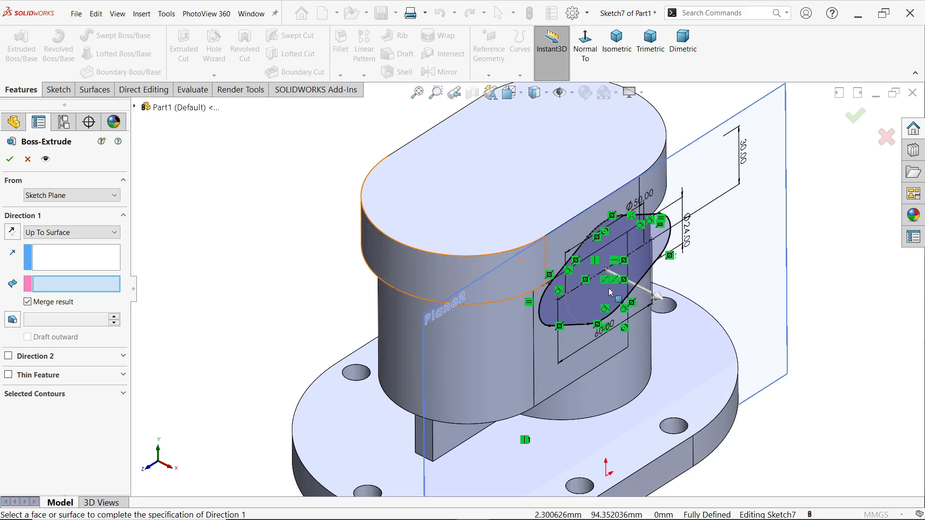
click(12, 232)
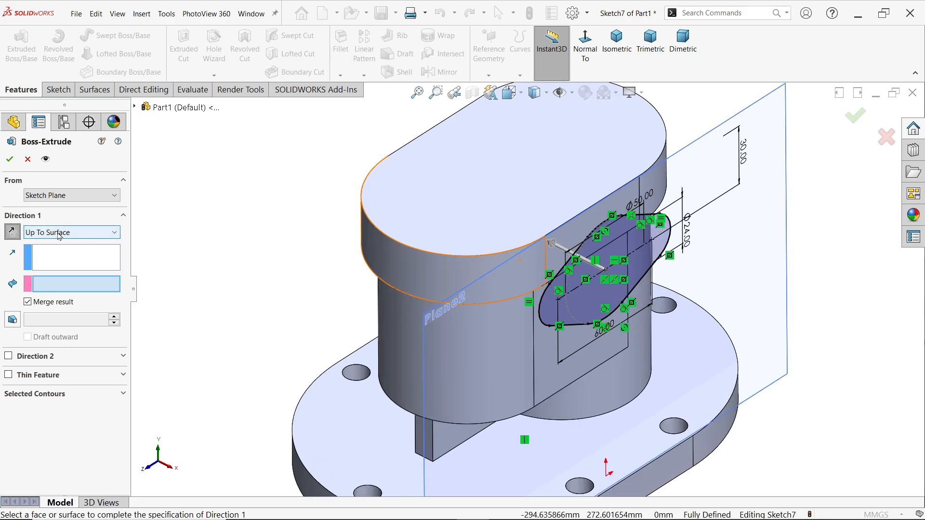
click(60, 233)
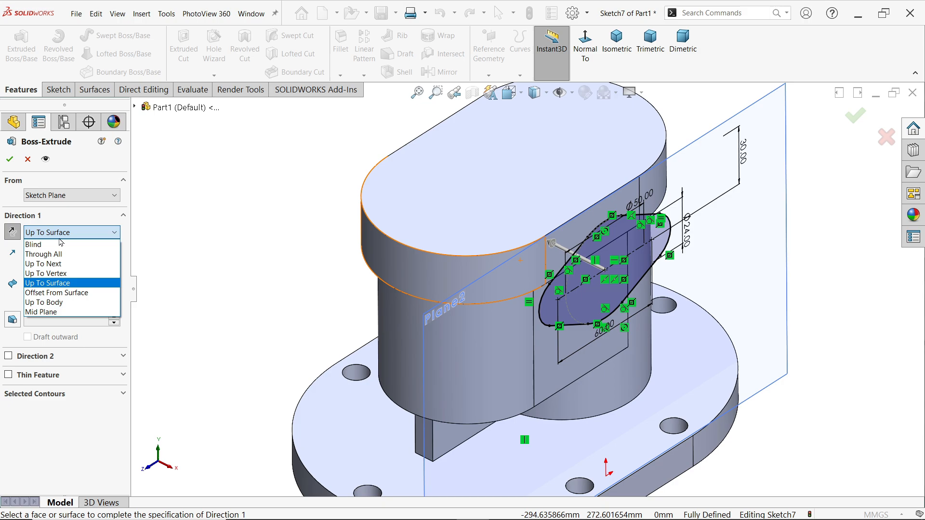
click(61, 267)
scroll(573, 366, down, 2)
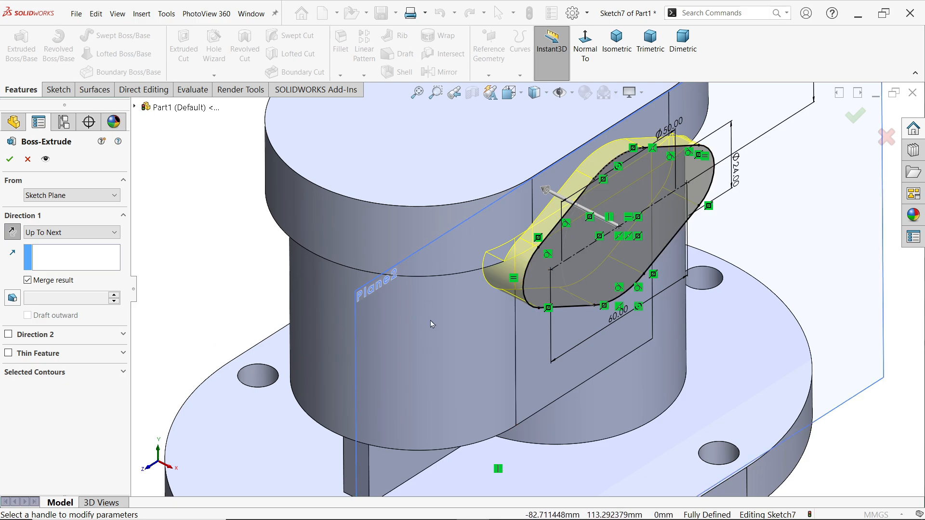
click(8, 160)
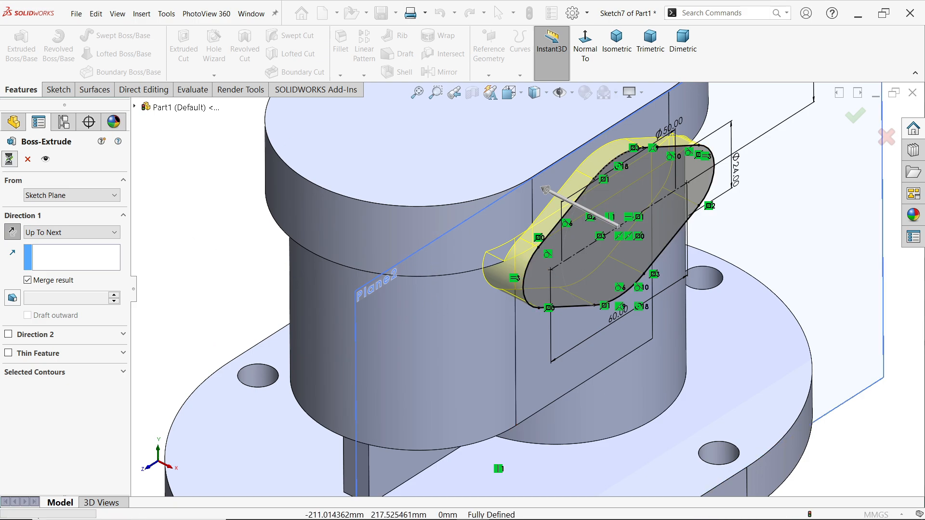
Hide Plane2, the offset plane carrying the flange sketch
click(357, 298)
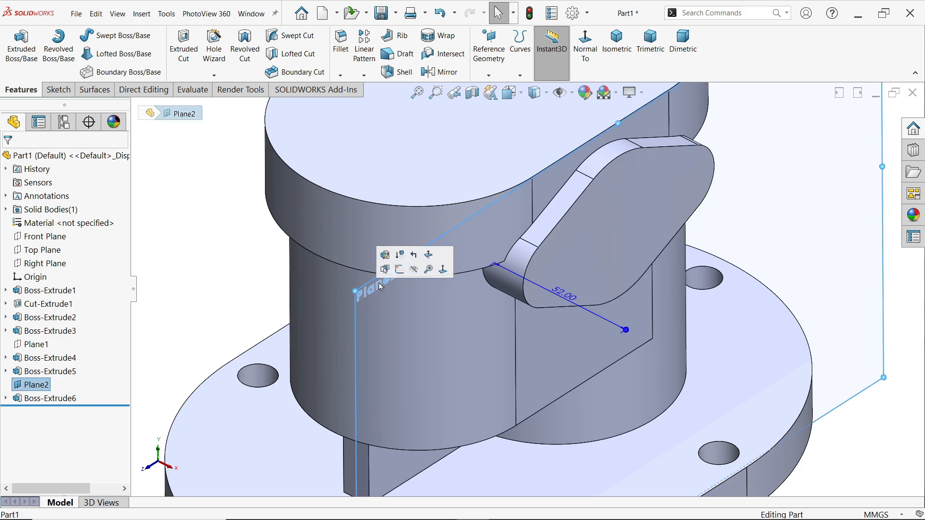
click(416, 273)
middle_drag(416, 273, 740, 274)
scroll(577, 257, up, 2)
scroll(577, 256, down, 2)
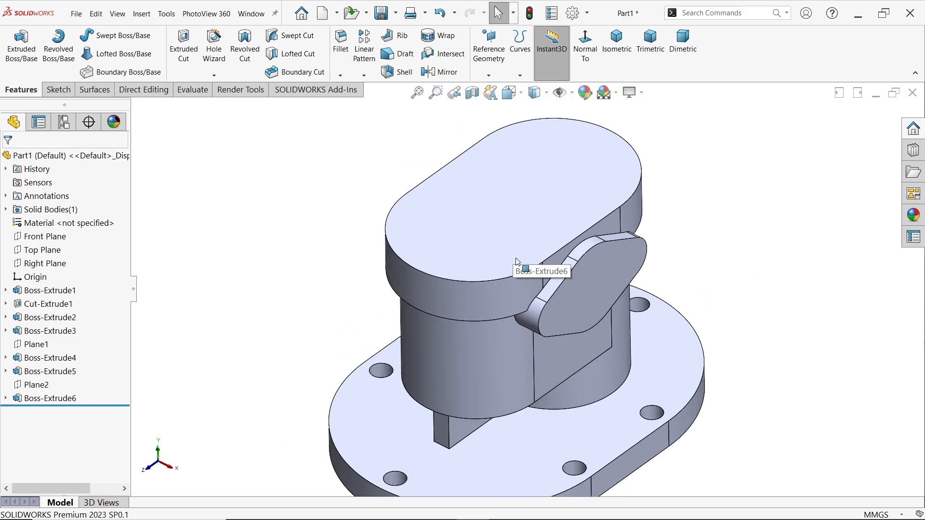
Mirror the extruded side flange about the Right Plane onto the opposite side of the housing
click(443, 72)
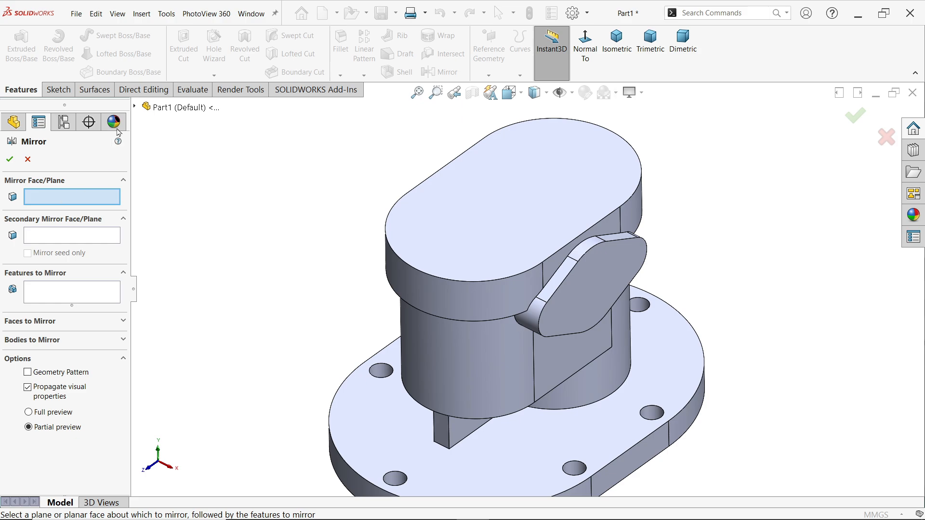
click(135, 107)
click(187, 216)
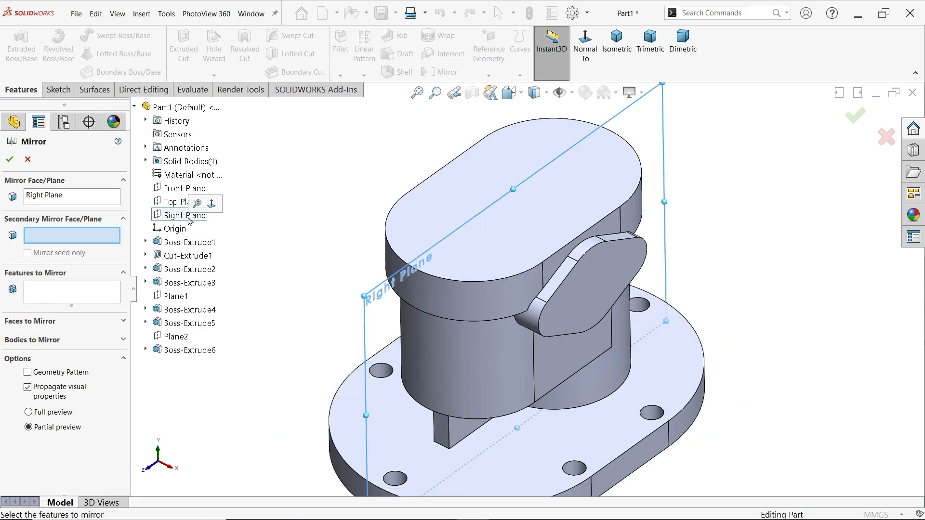
click(50, 292)
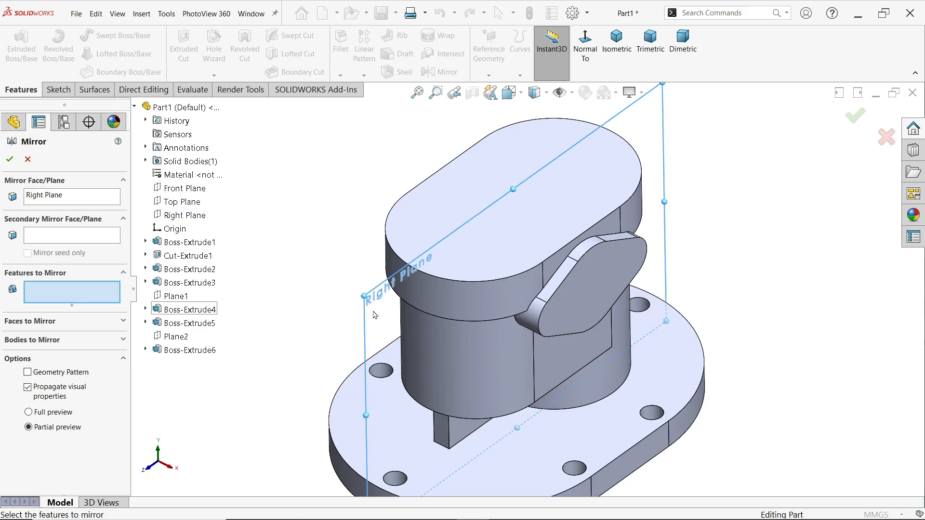
click(597, 301)
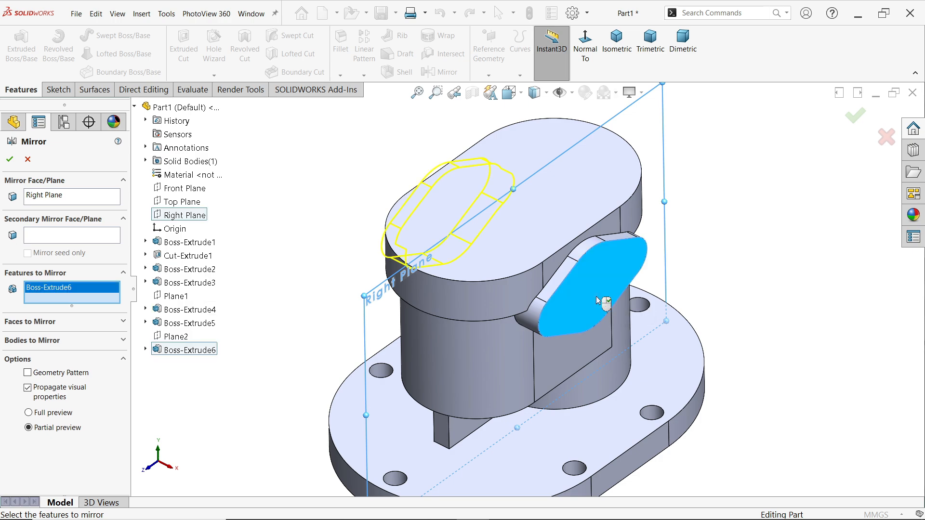
click(9, 160)
Switch to the SOLIDWORKS EXERCISE 195 drawing image and examine the top and right views for the inner cavity and hole dimensions
scroll(506, 318, up, 2)
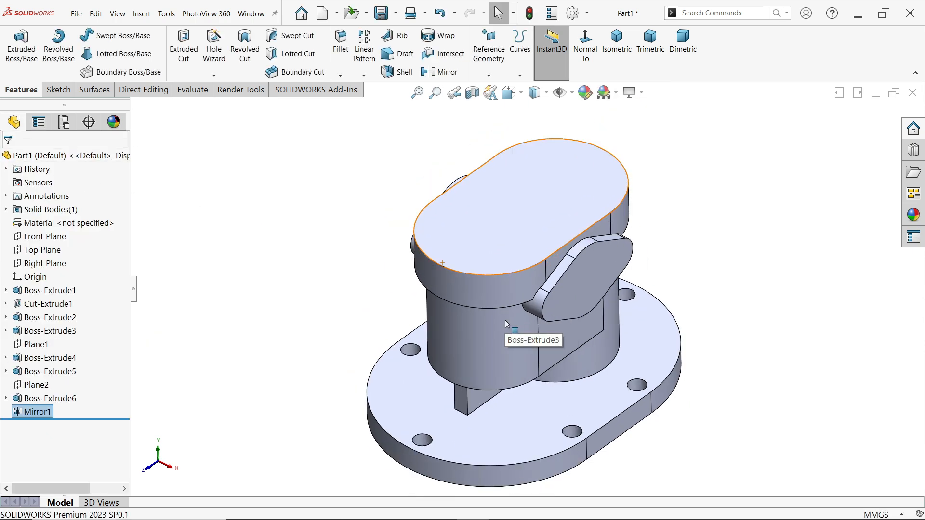
key(alt+Tab)
scroll(354, 413, up, 4)
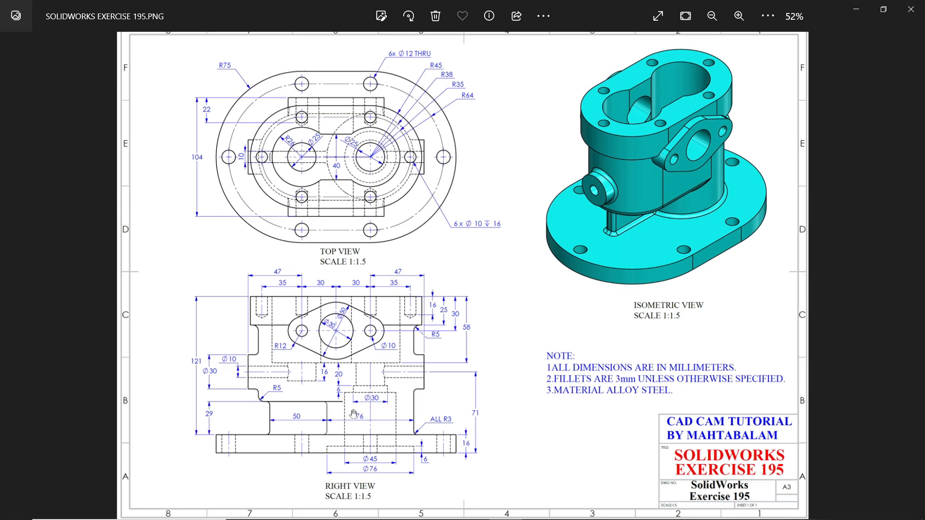
scroll(429, 356, up, 1)
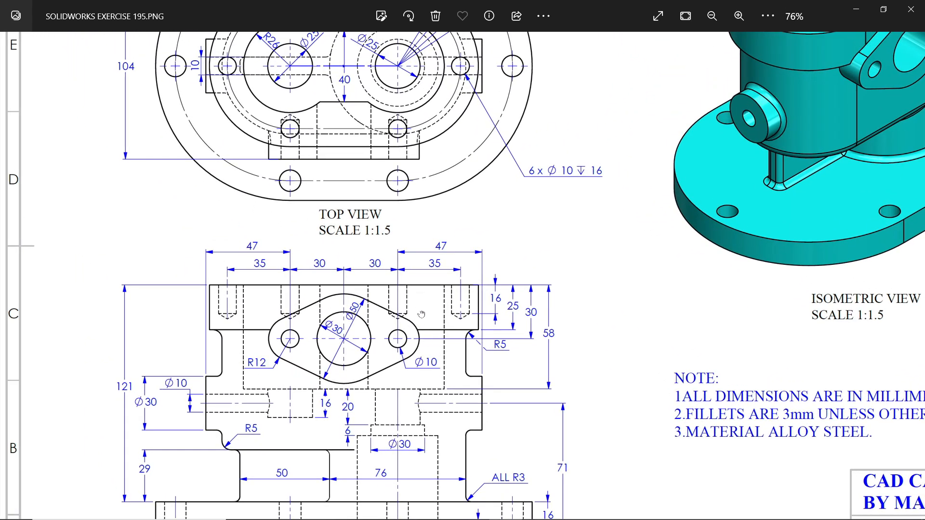
scroll(422, 315, up, 2)
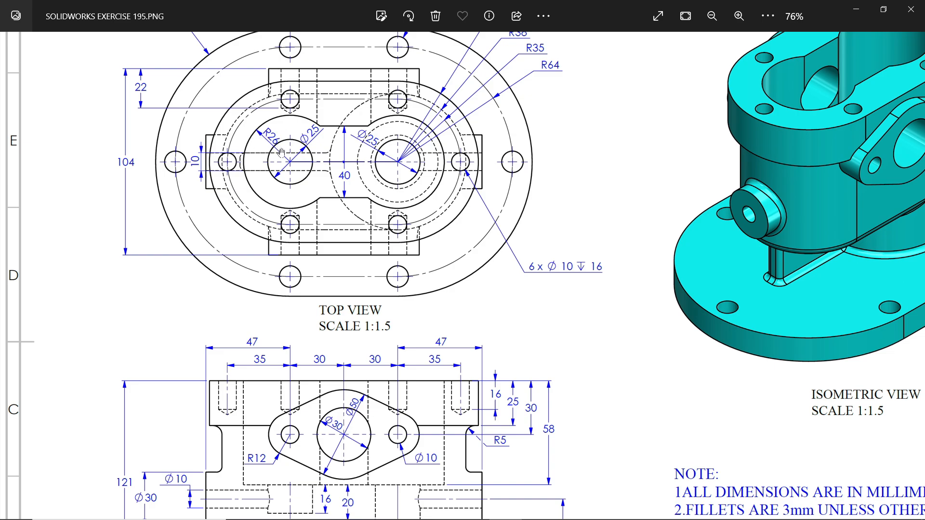
scroll(309, 168, up, 1)
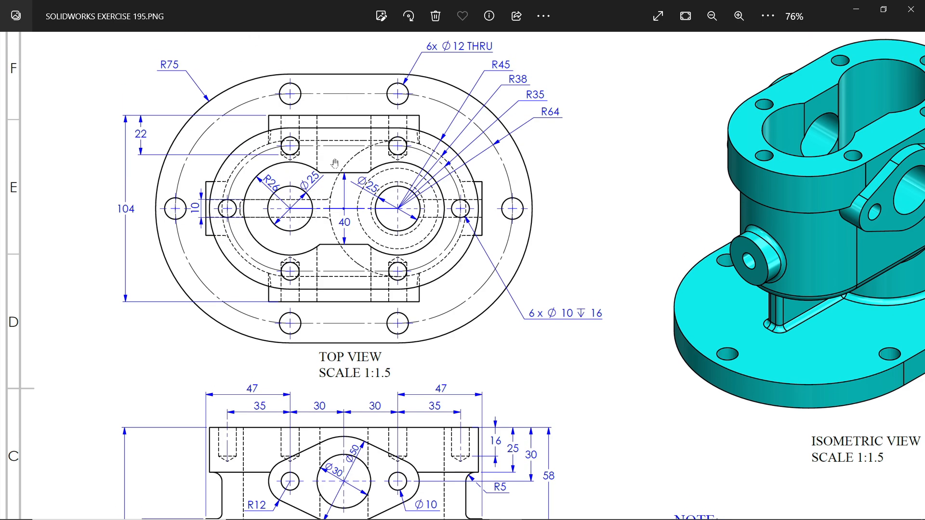
scroll(340, 290, down, 3)
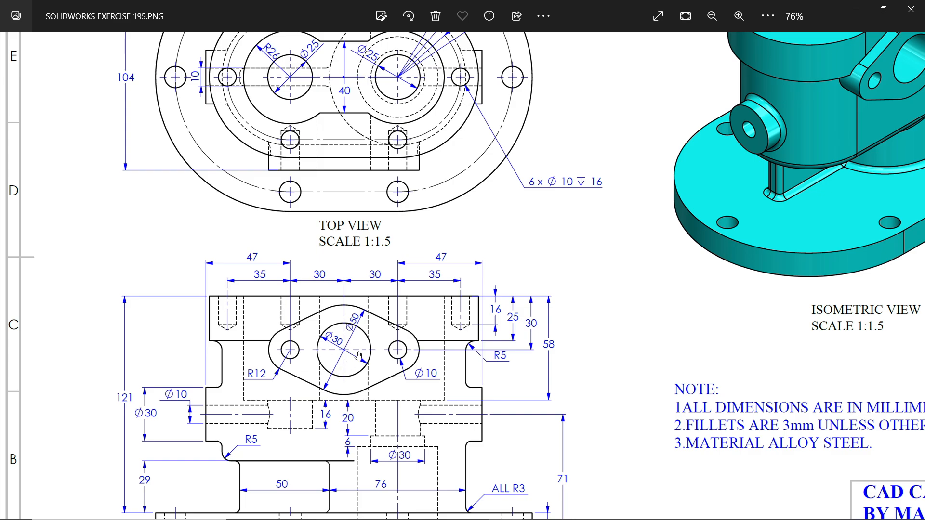
scroll(373, 373, down, 1)
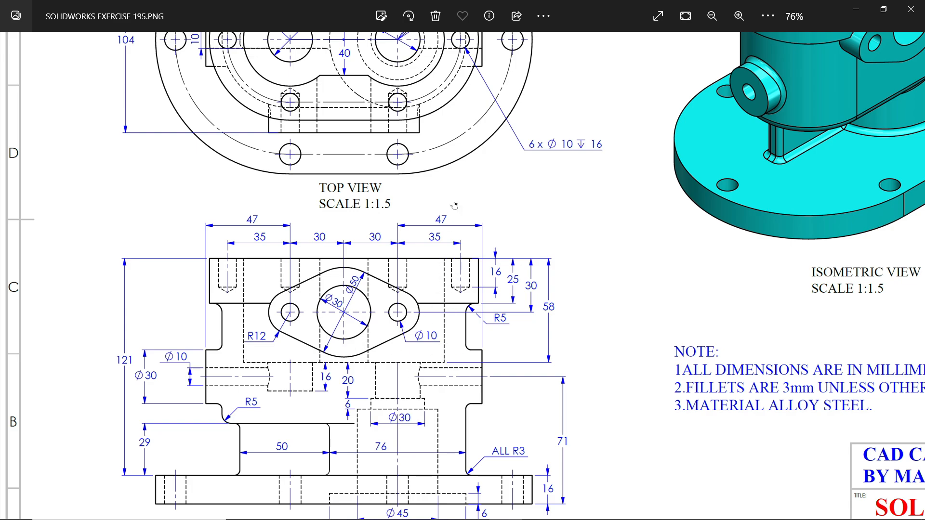
Examine the drawing's top and front views for the cavity's radii, width and depth, and return to the part in SOLIDWORKS
drag(455, 206, 459, 339)
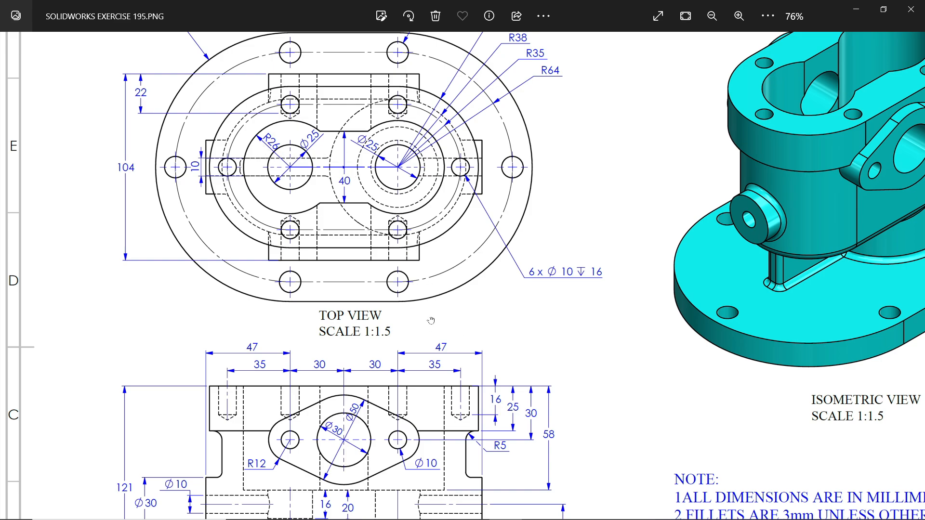
scroll(431, 320, down, 3)
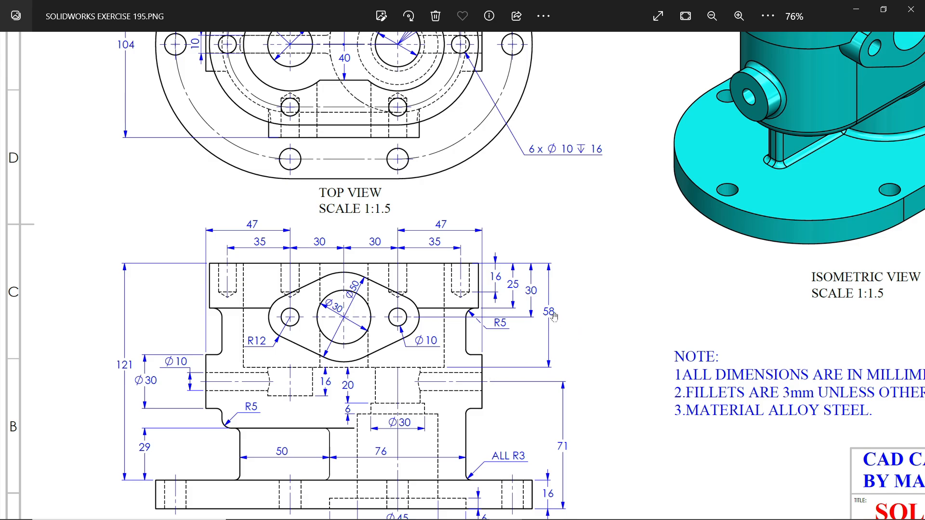
click(858, 10)
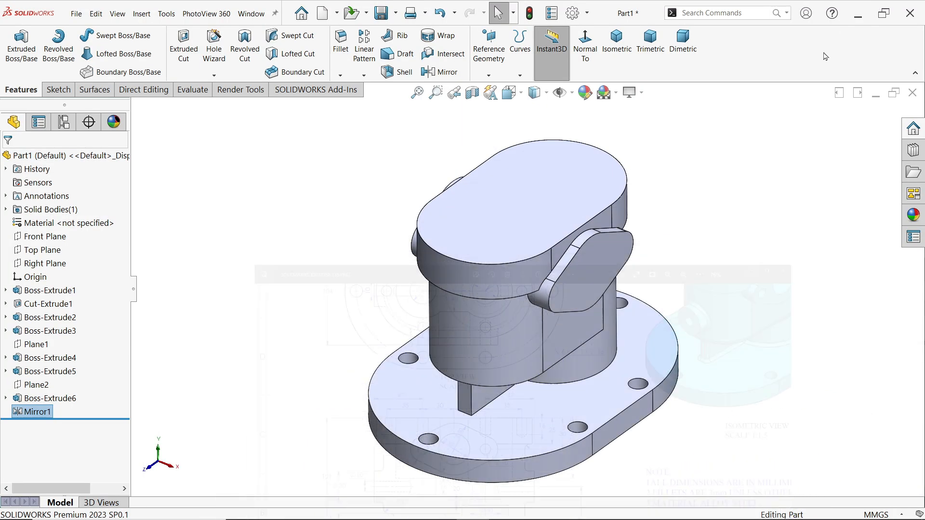
Start a sketch on the housing's top face and draw a 52 mm diameter circle centred above the origin
click(562, 201)
click(604, 167)
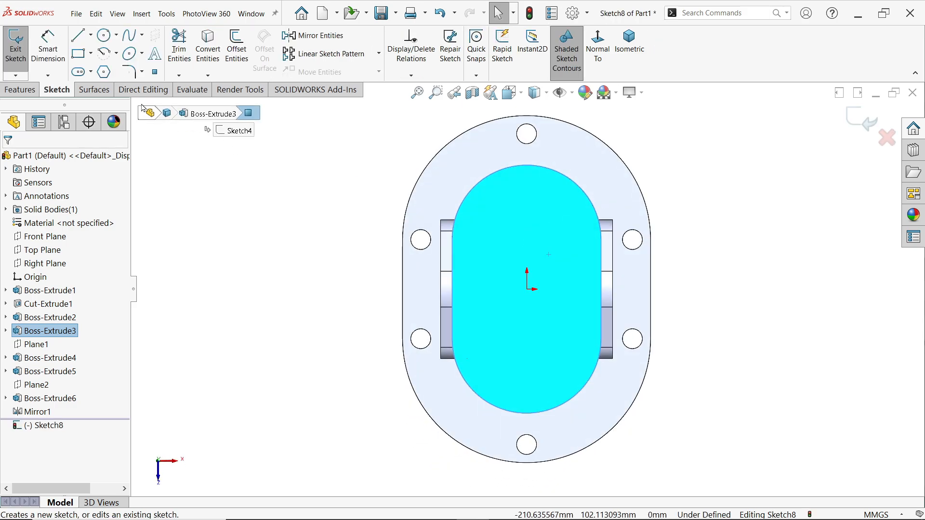
click(90, 35)
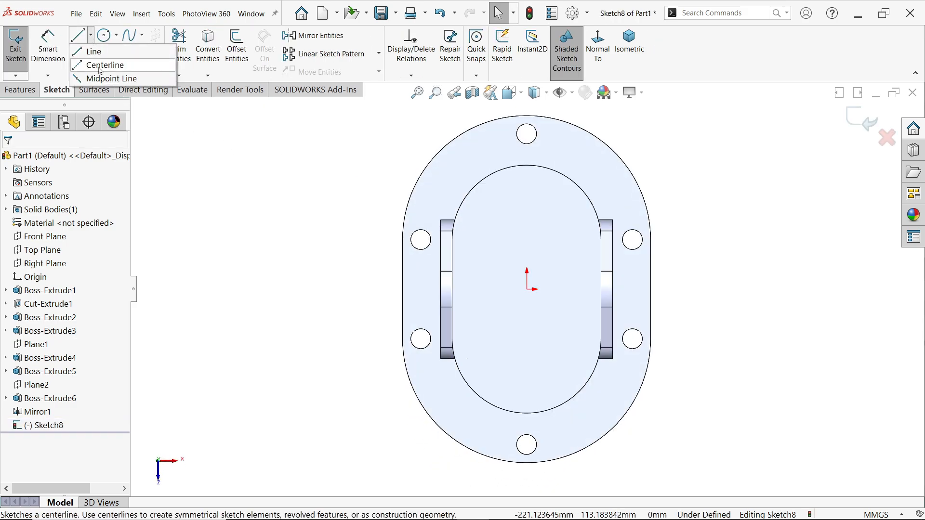
click(107, 36)
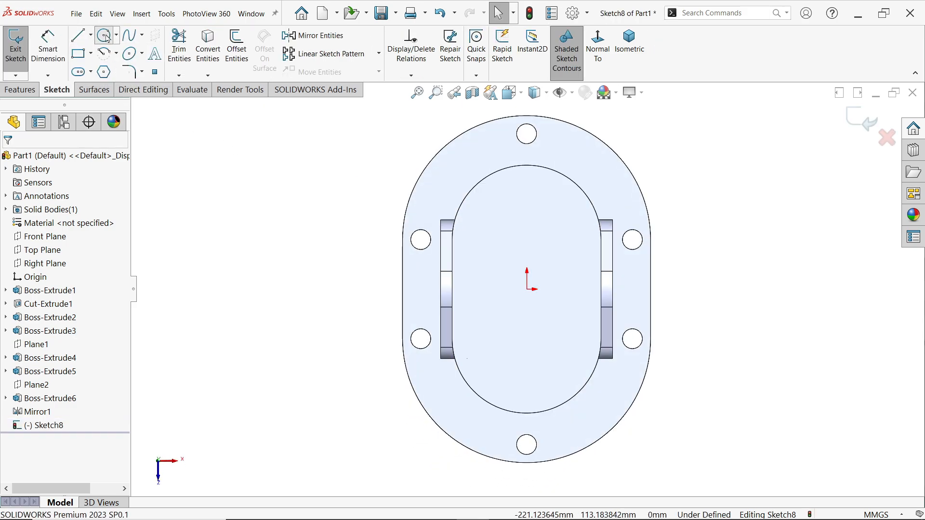
click(527, 225)
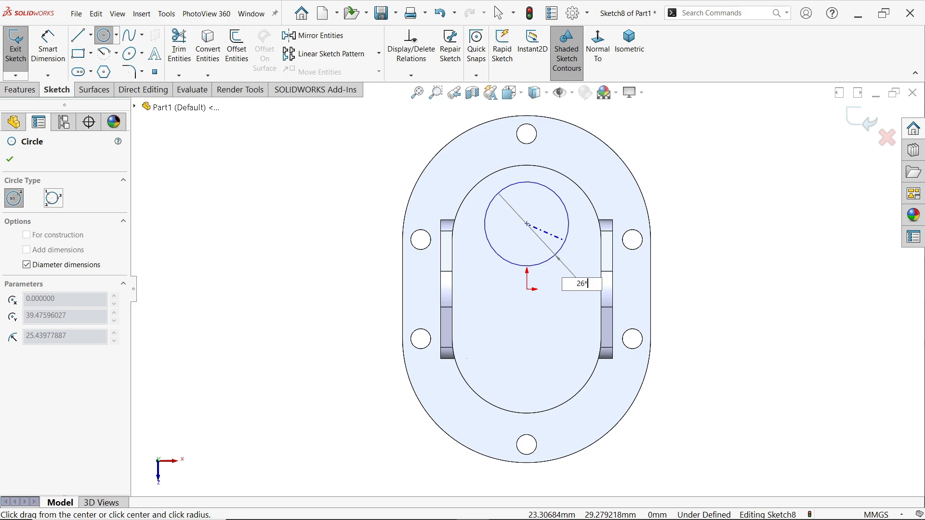
key(Return)
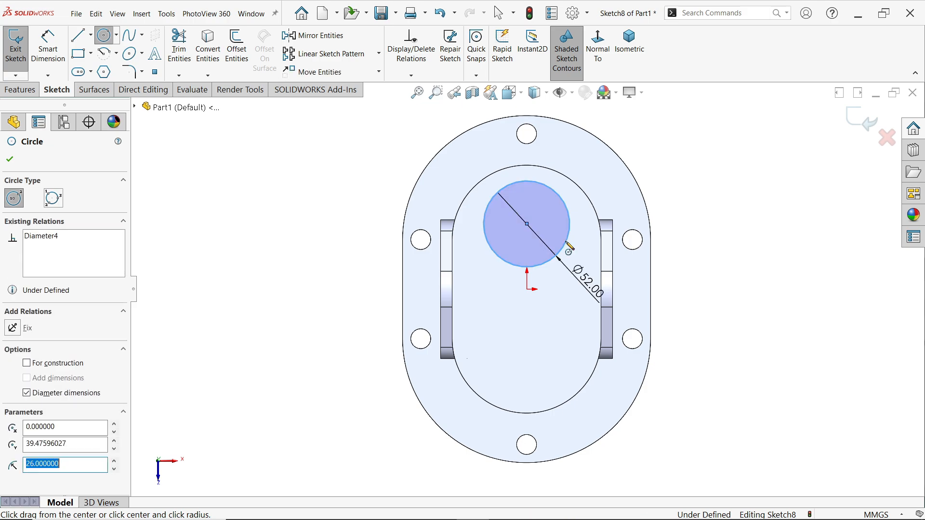
Draw a second circle about 54 mm in diameter, vertically in line with the first circle and below the origin
click(528, 364)
click(554, 400)
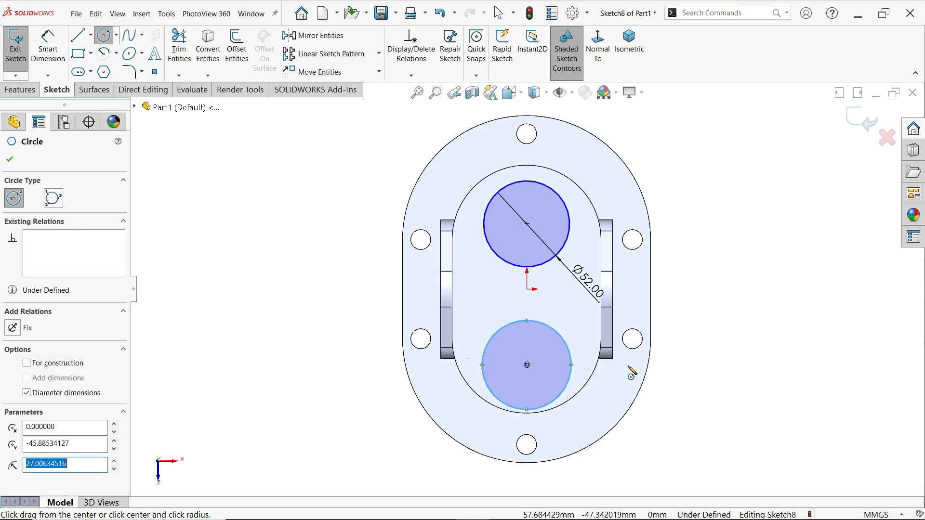
right_click(636, 366)
click(668, 373)
Make the two circles equal, undoing the concentric relation tried between them first
click(552, 263)
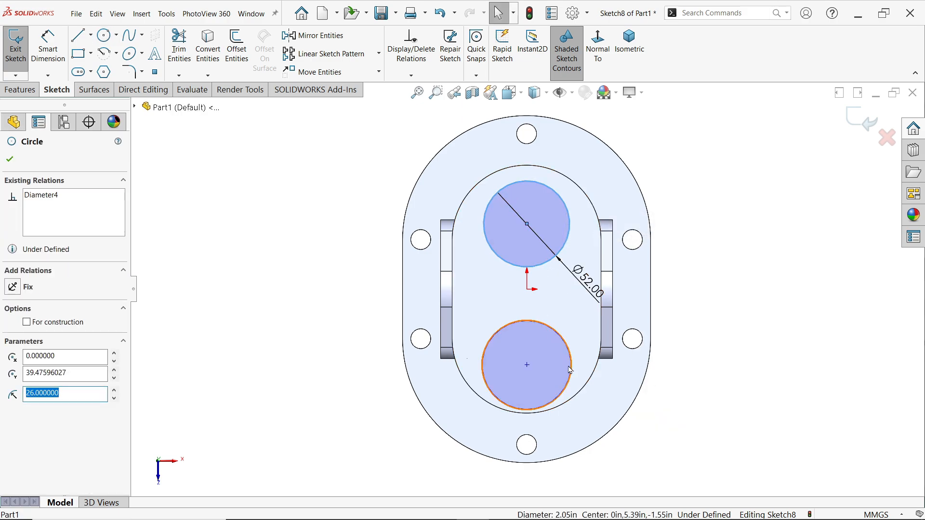
ctrl+click(566, 386)
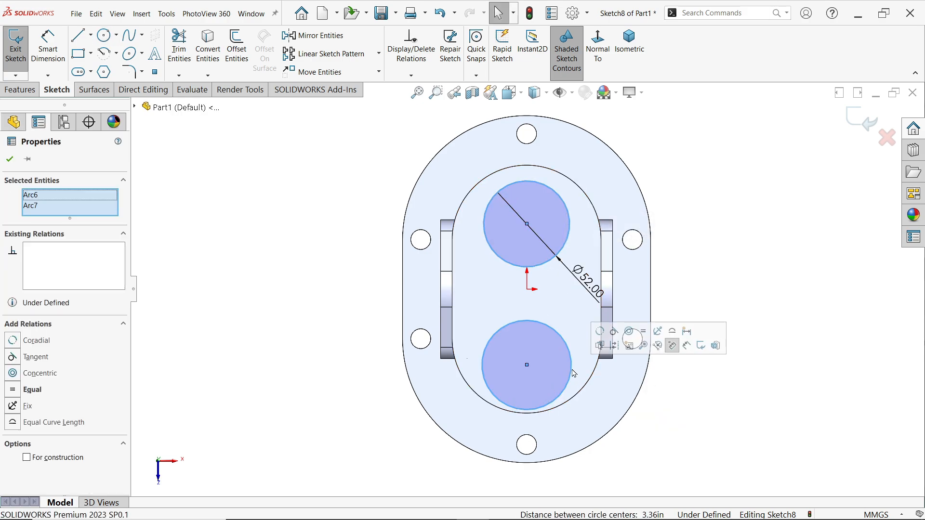
click(628, 332)
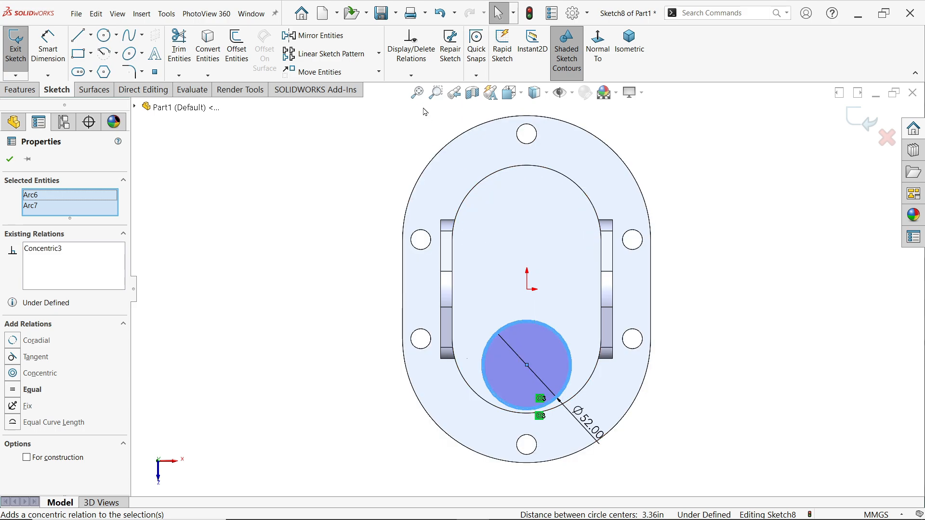
click(440, 12)
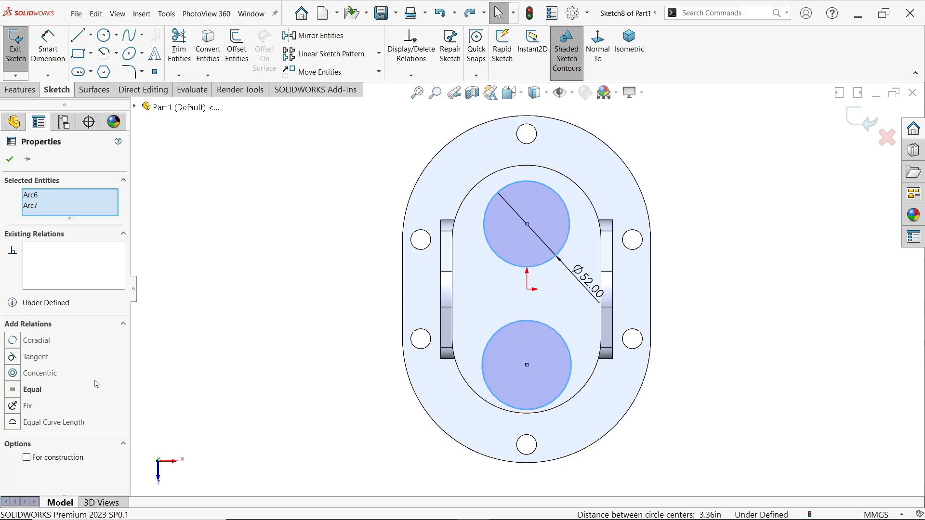
click(32, 390)
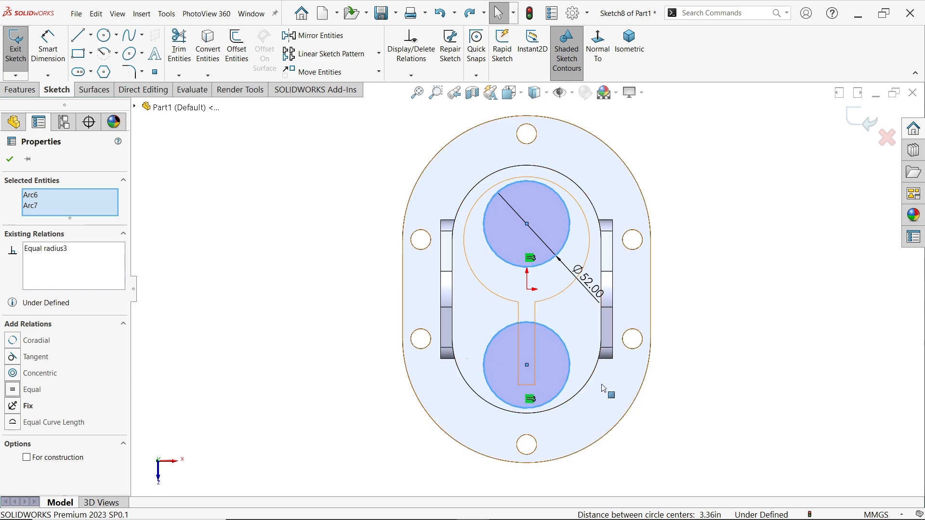
key(Escape)
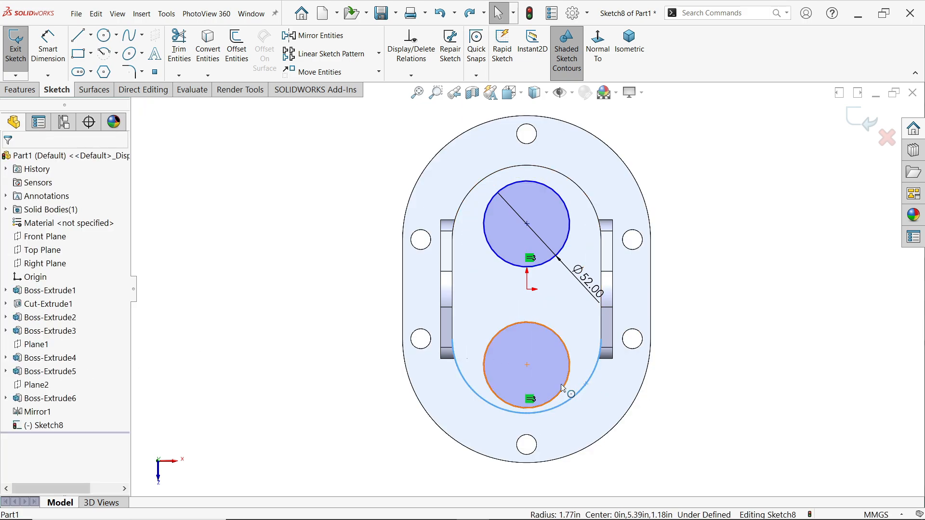
Make each circle concentric with the nearest rounded end edge of the housing's top face
ctrl+click(569, 386)
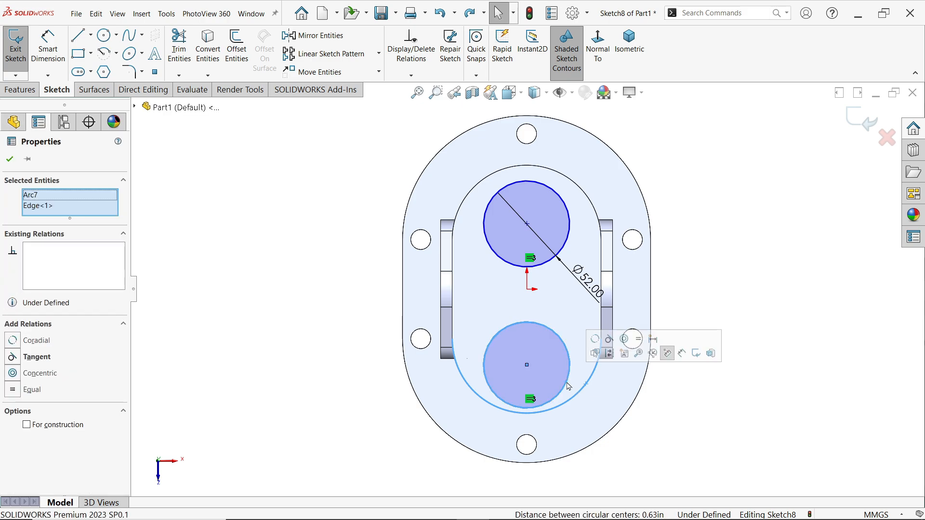
click(626, 344)
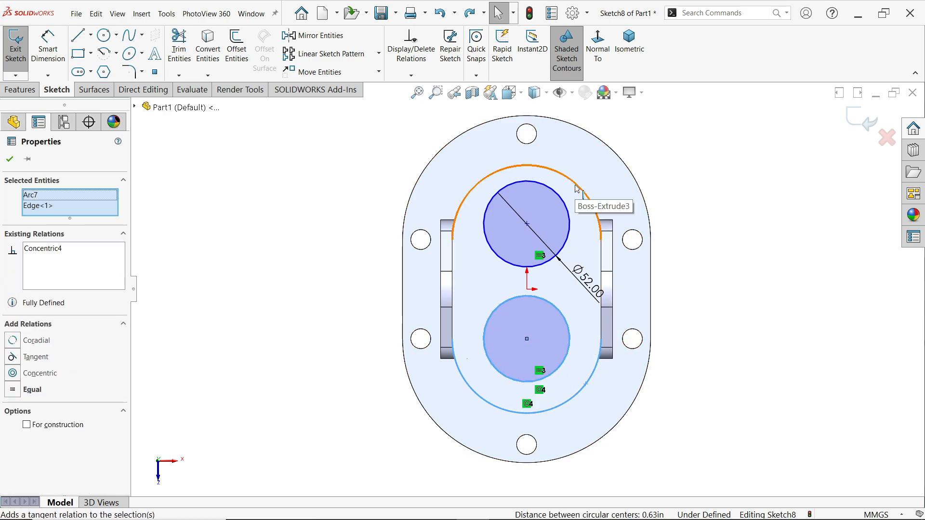
key(Escape)
ctrl+click(561, 203)
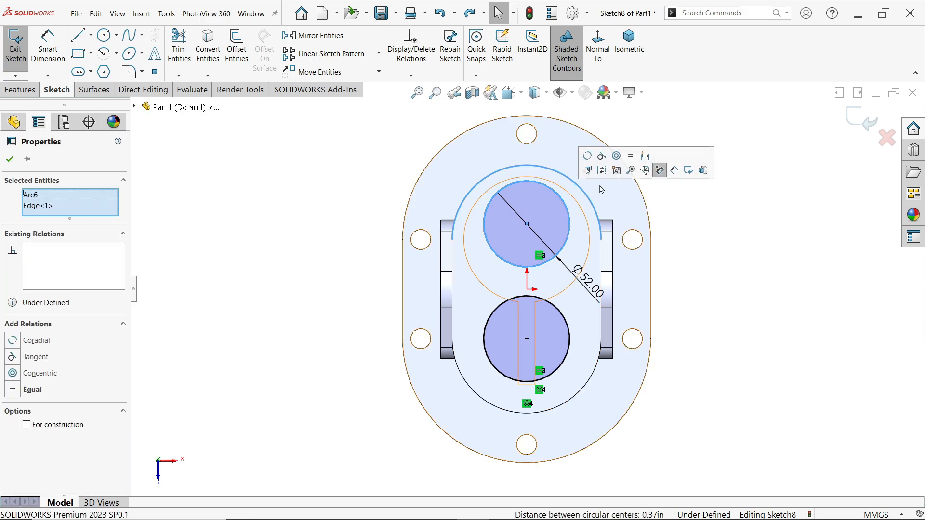
click(618, 156)
Draw a vertical line about 38 mm long to the left of the origin, running from one circle into the other
click(80, 41)
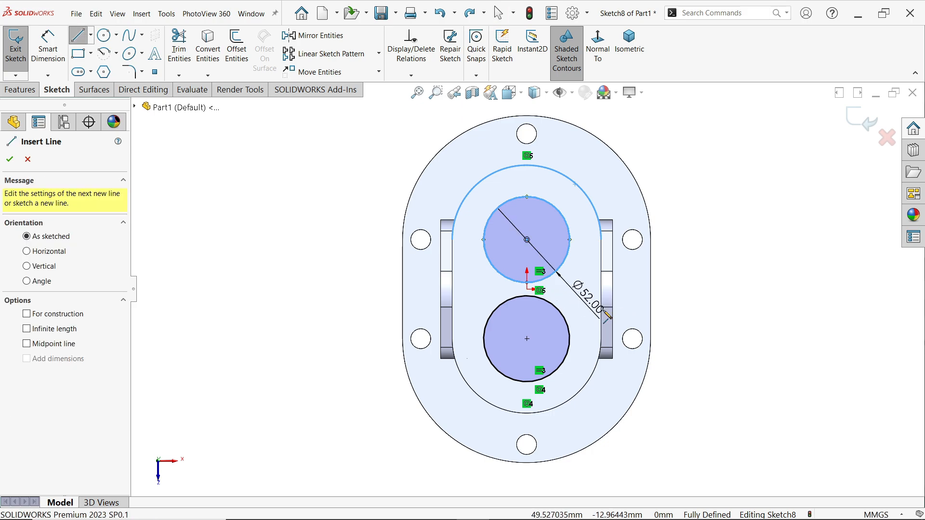
scroll(558, 305, down, 4)
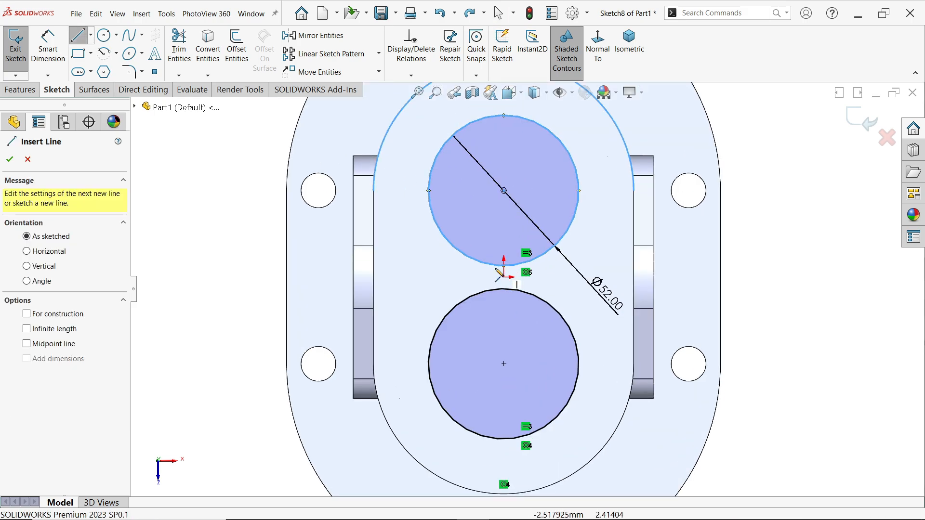
click(464, 333)
right_click(430, 290)
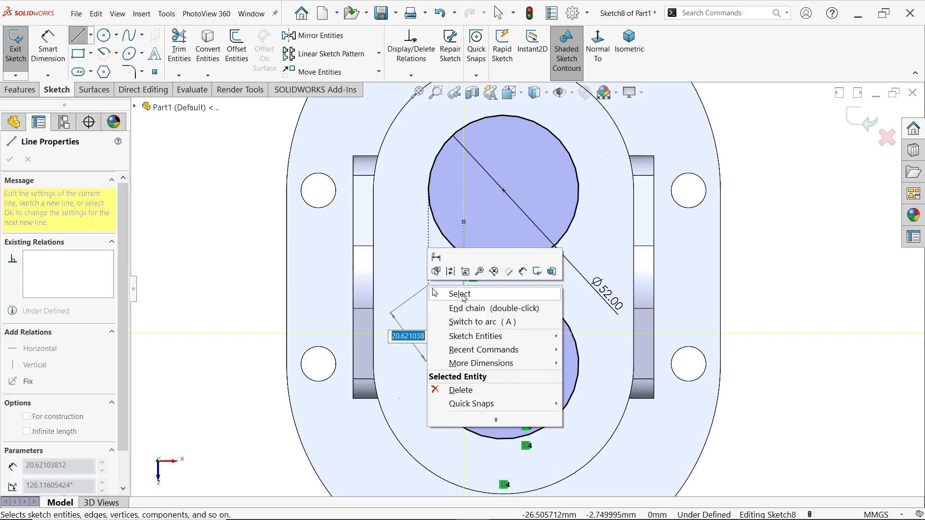
click(446, 291)
Draw a short vertical centerline down from the origin
click(91, 36)
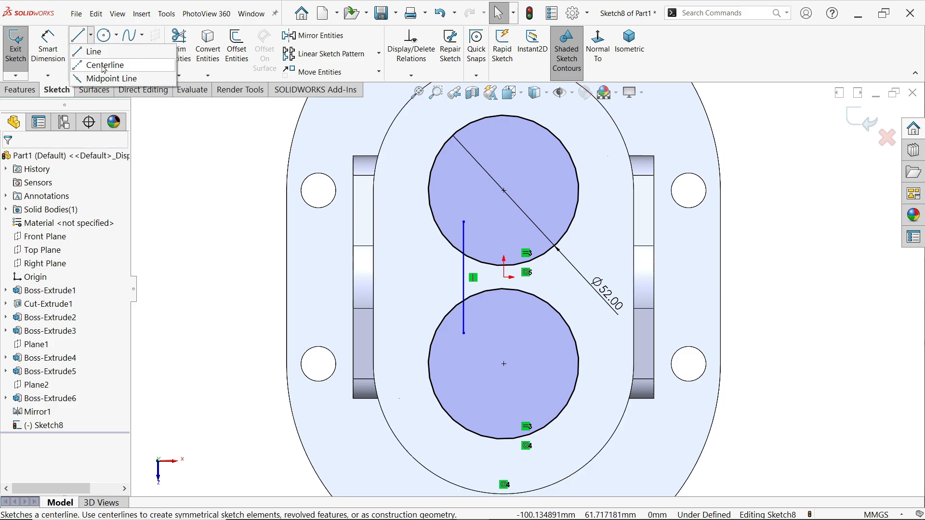
click(107, 67)
click(506, 287)
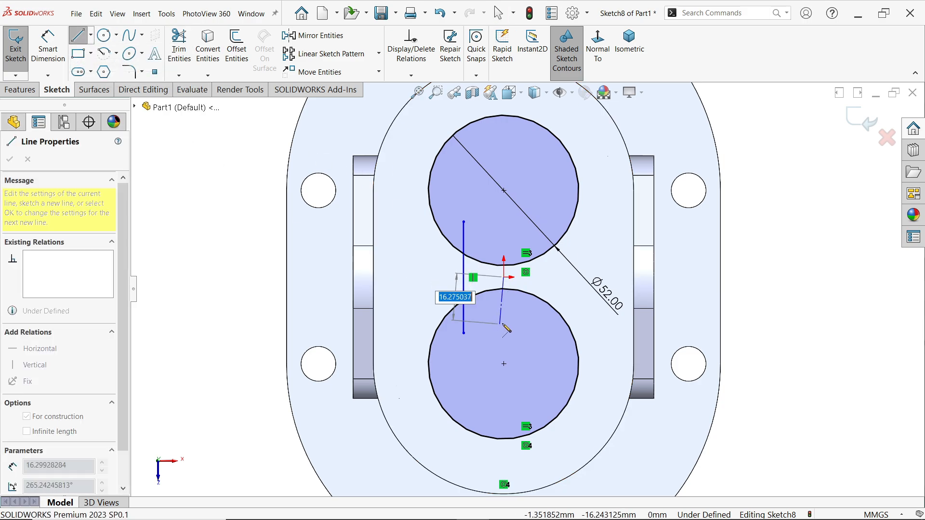
right_click(525, 313)
click(546, 319)
Mirror the vertical line about the centerline to the opposite side of the origin
scroll(504, 304, down, 3)
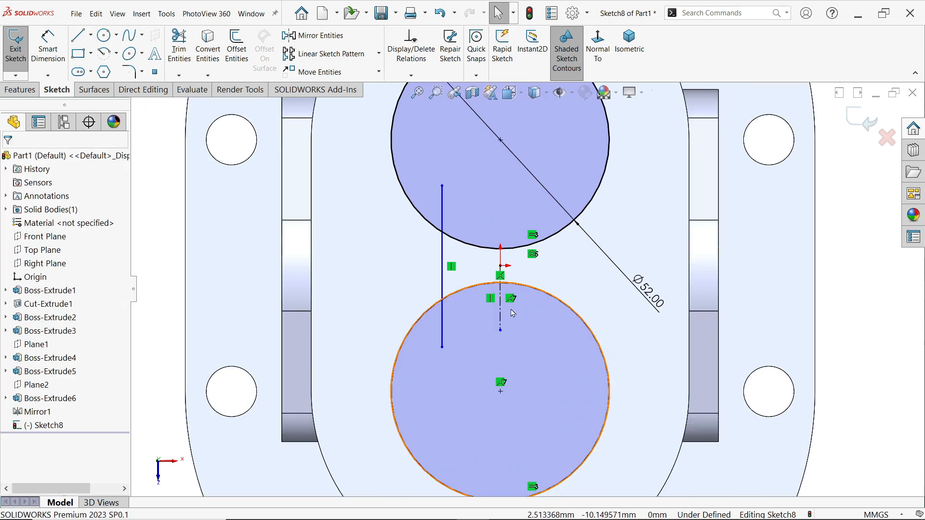
click(436, 333)
click(443, 338)
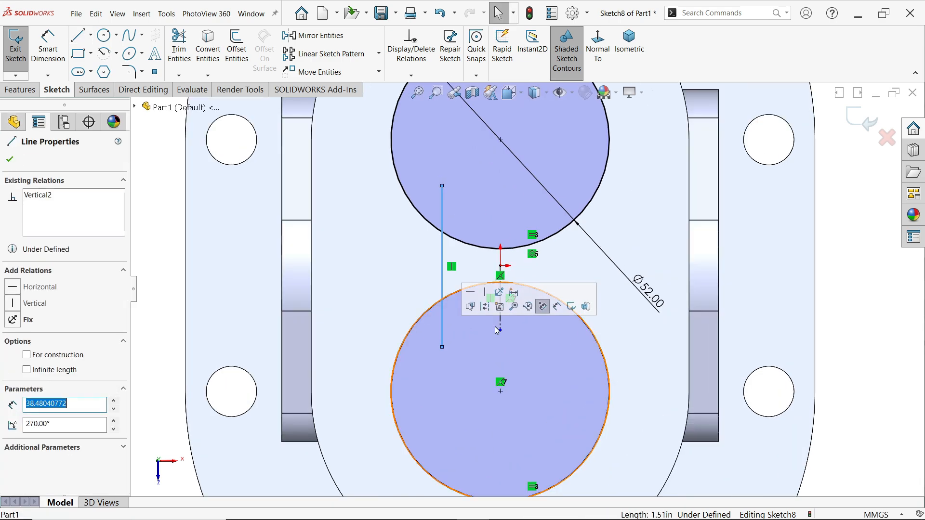
ctrl+click(502, 314)
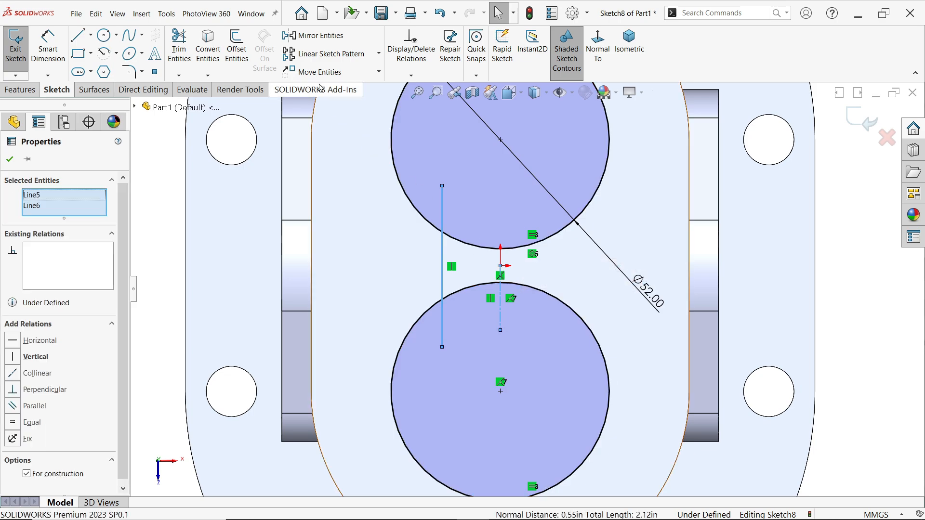
click(321, 36)
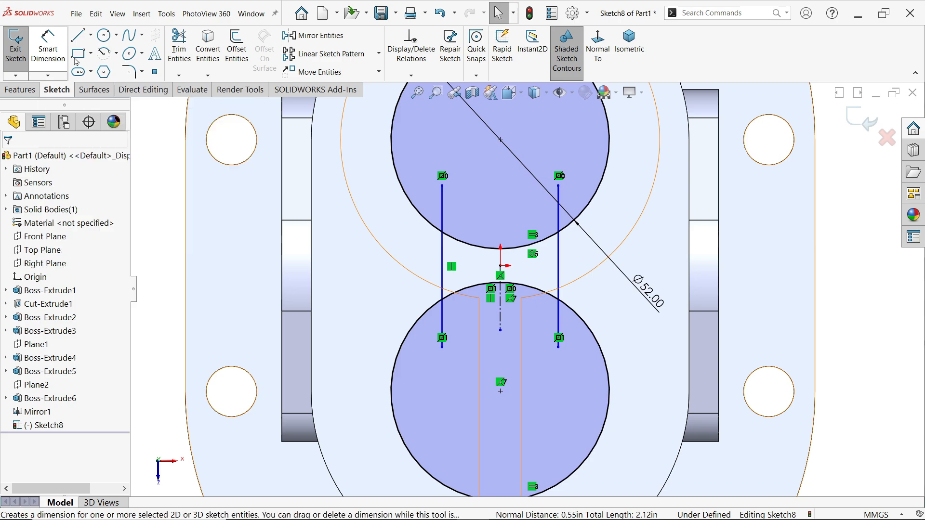
Trim the line ends and the inner circle arcs to leave one closed cavity outline joining both circles
click(178, 46)
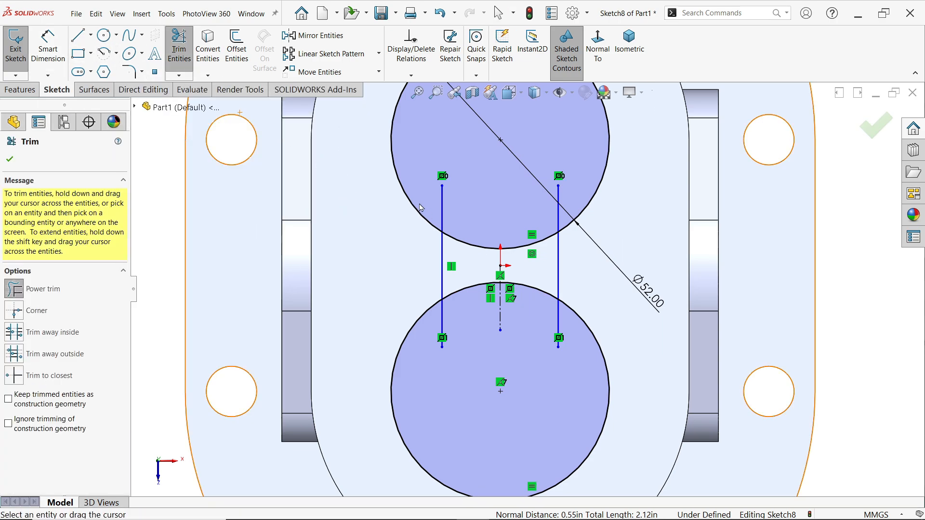
mouse_move(427, 207)
mouse_down()
mouse_move(463, 231)
mouse_move(470, 273)
mouse_move(438, 336)
mouse_move(512, 357)
mouse_move(563, 334)
mouse_move(535, 285)
mouse_move(559, 218)
mouse_up()
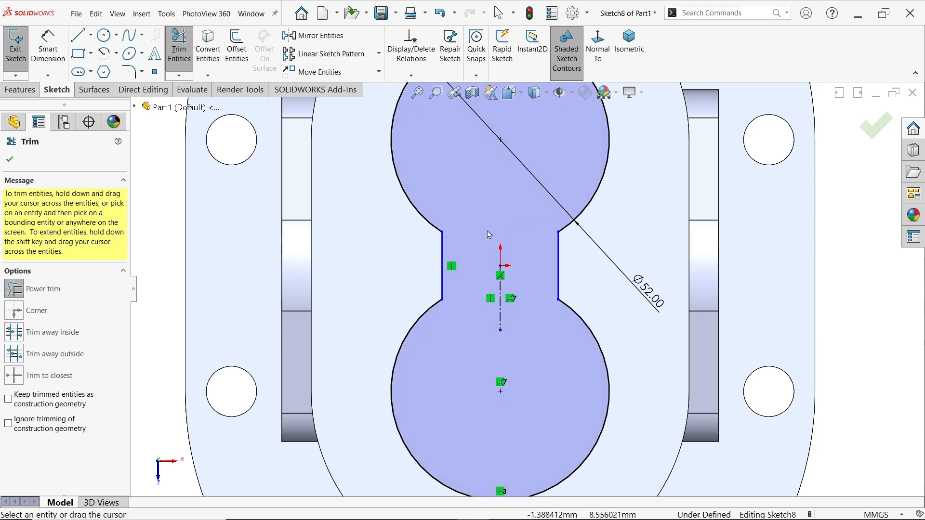
click(10, 160)
Dimension the distance between the two vertical connecting lines as 40 mm
click(48, 49)
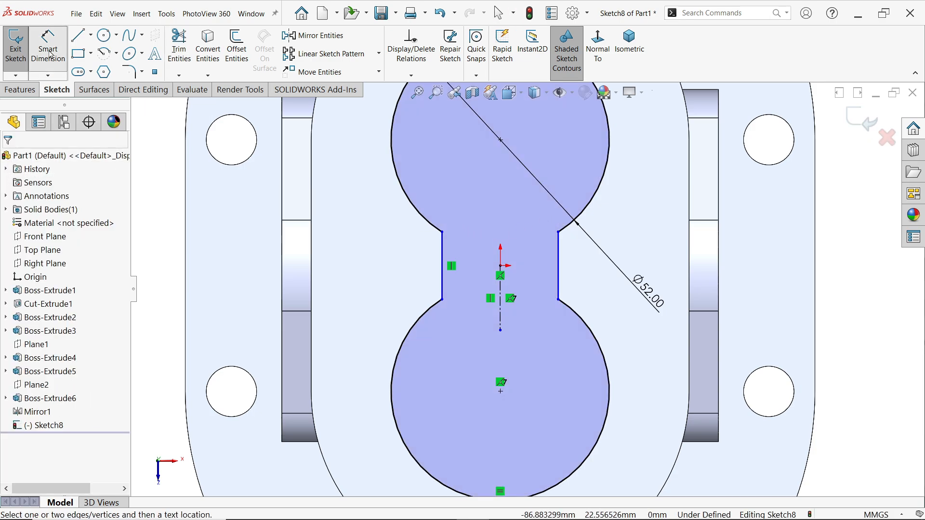
click(444, 265)
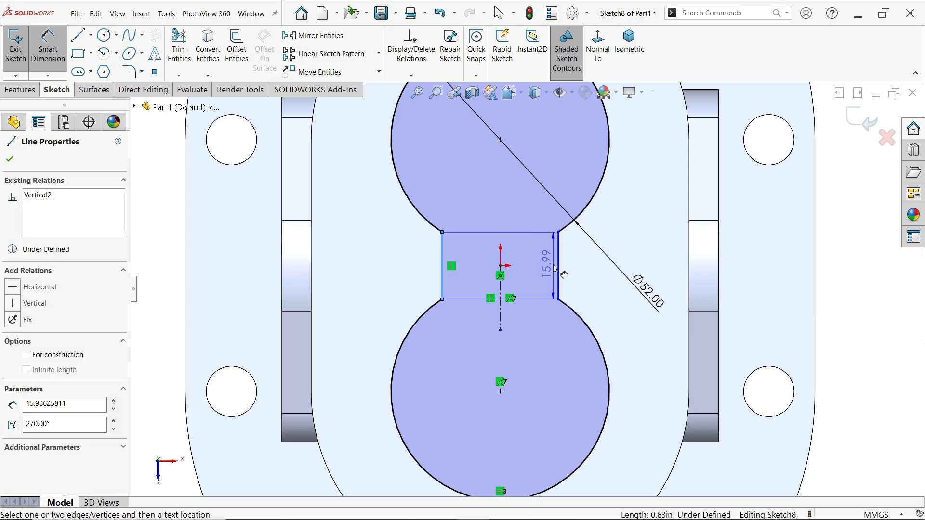
click(559, 273)
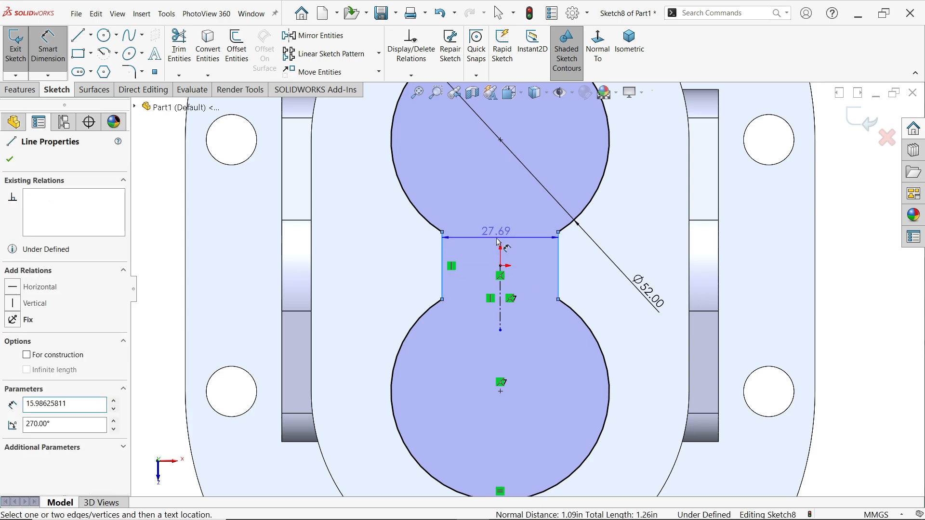
click(499, 242)
text(40)
click(436, 215)
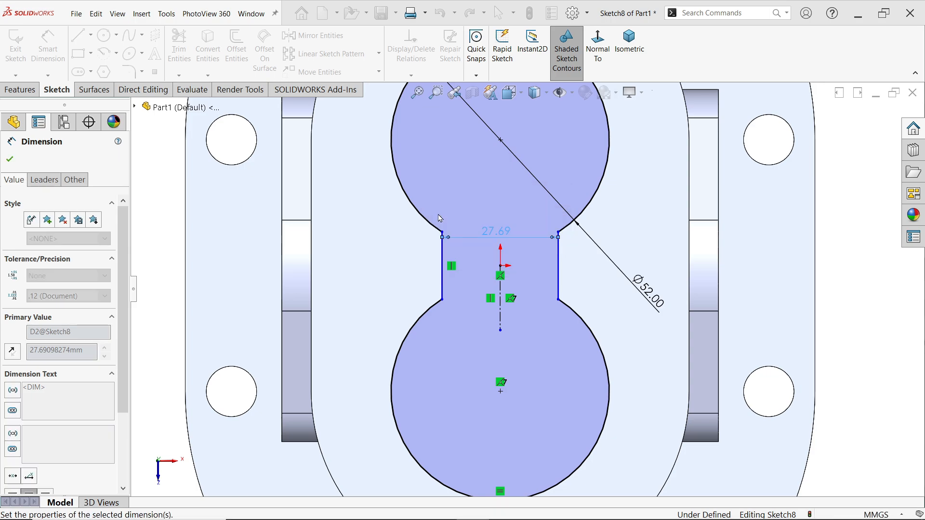
click(10, 160)
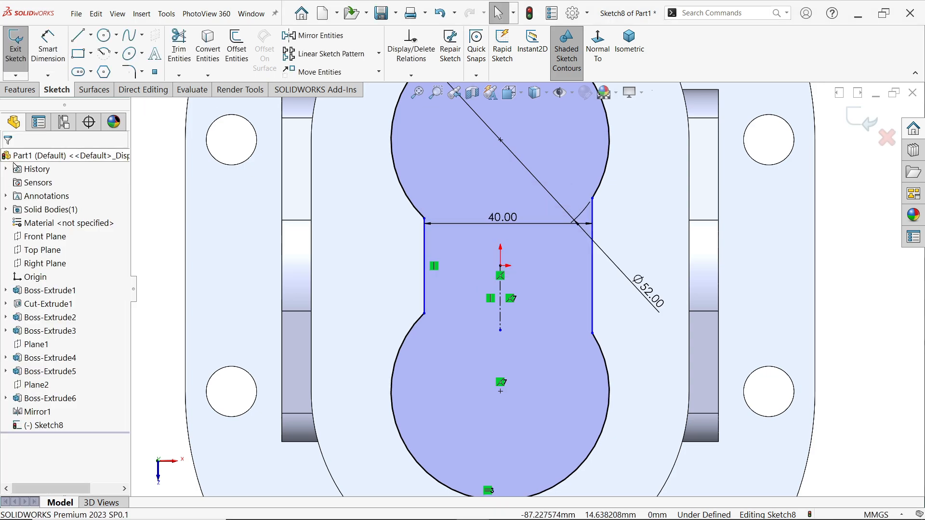
scroll(528, 290, up, 1)
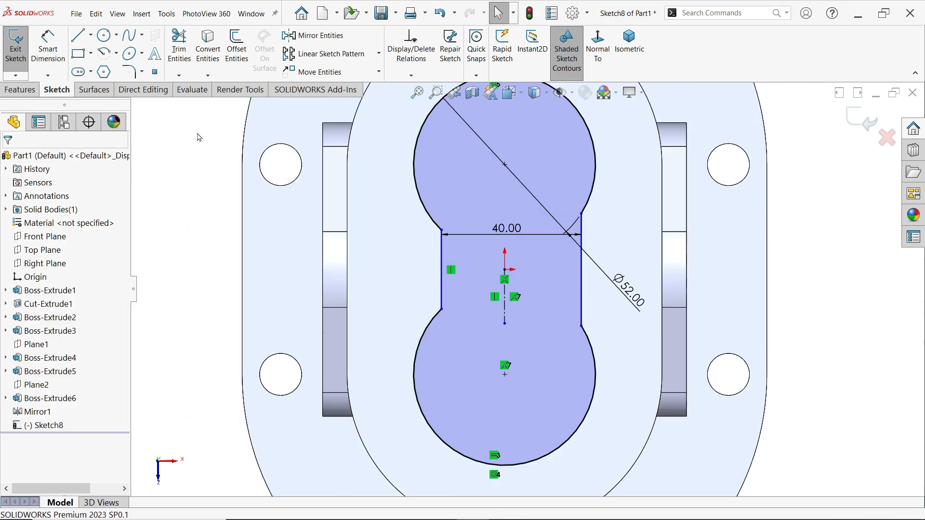
Dimension the distance between the vertical centerline and the cavity outline's left vertical line as 40/2, giving 20 mm
click(59, 53)
scroll(555, 304, down, 3)
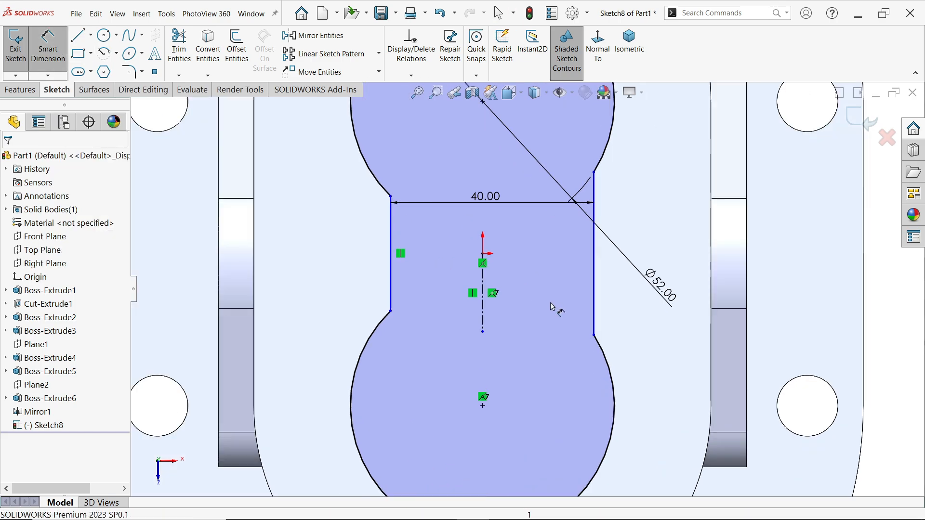
click(483, 303)
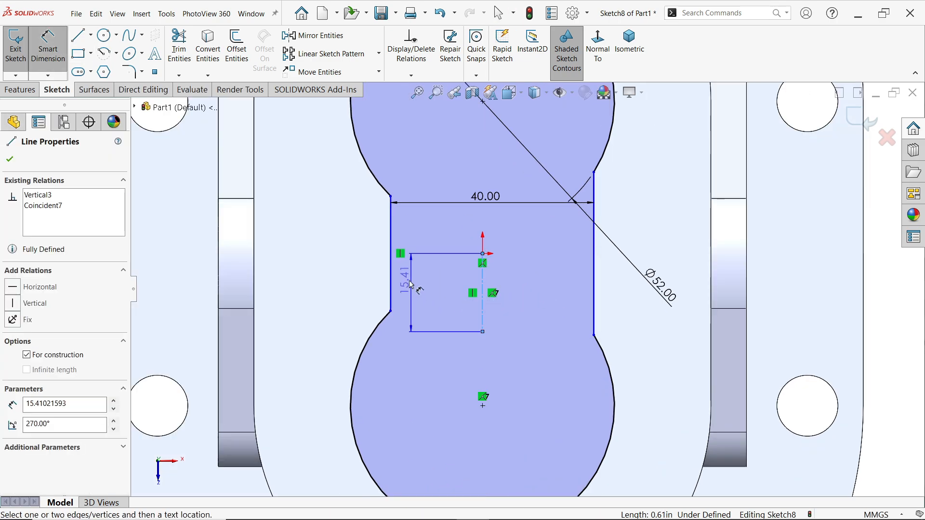
click(390, 288)
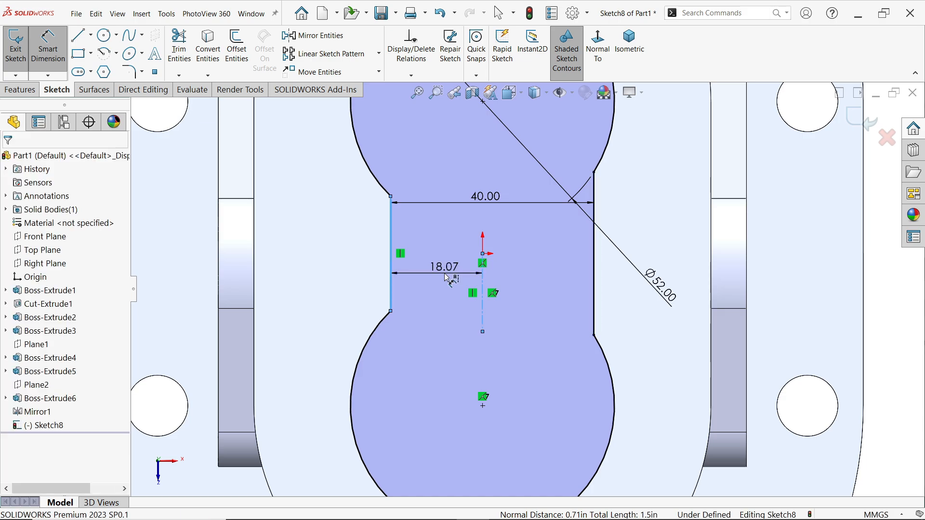
click(444, 268)
text(40/2)
key(Return)
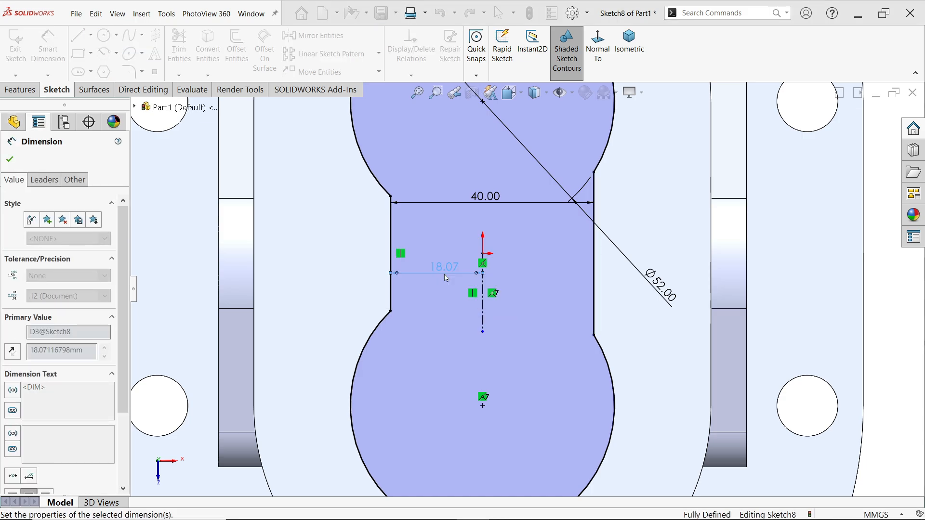
Cut the cavity profile into the housing from its top face with a Blind extruded cut 58 mm deep
scroll(525, 289, up, 5)
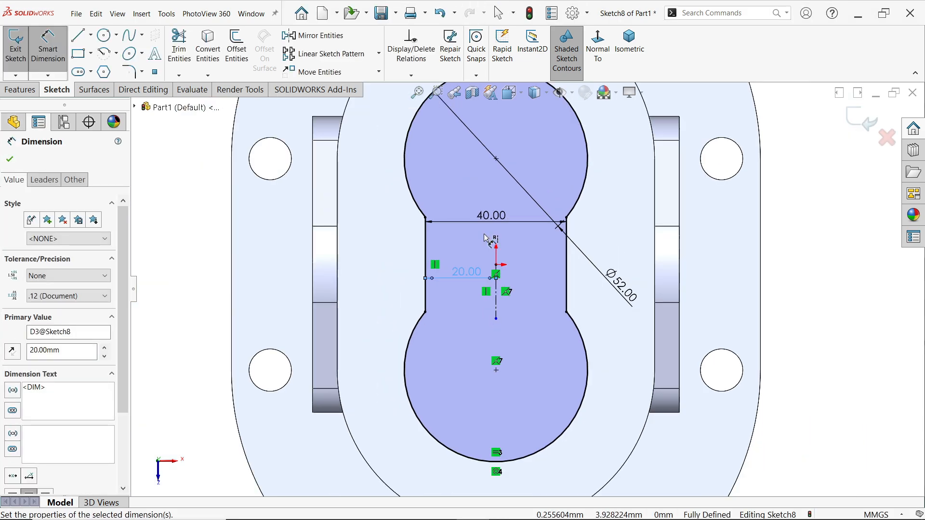
click(19, 91)
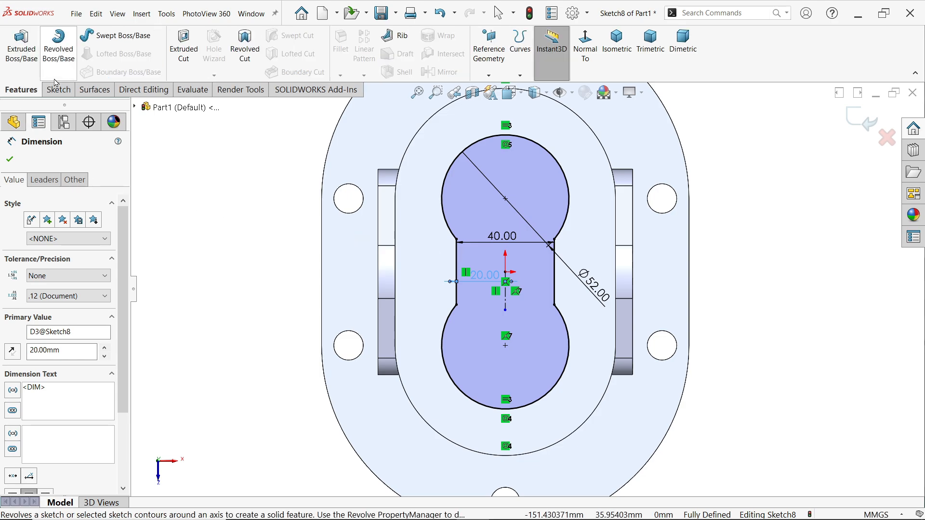
click(183, 51)
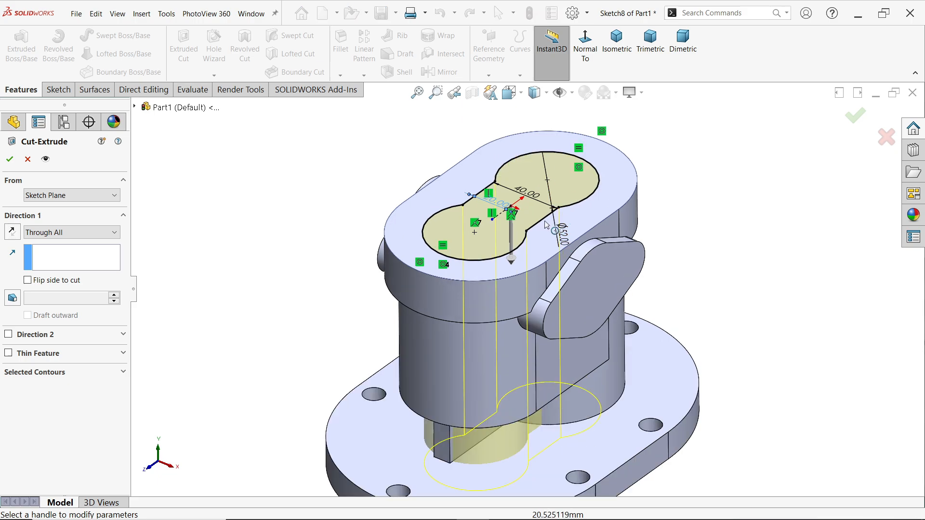
click(68, 233)
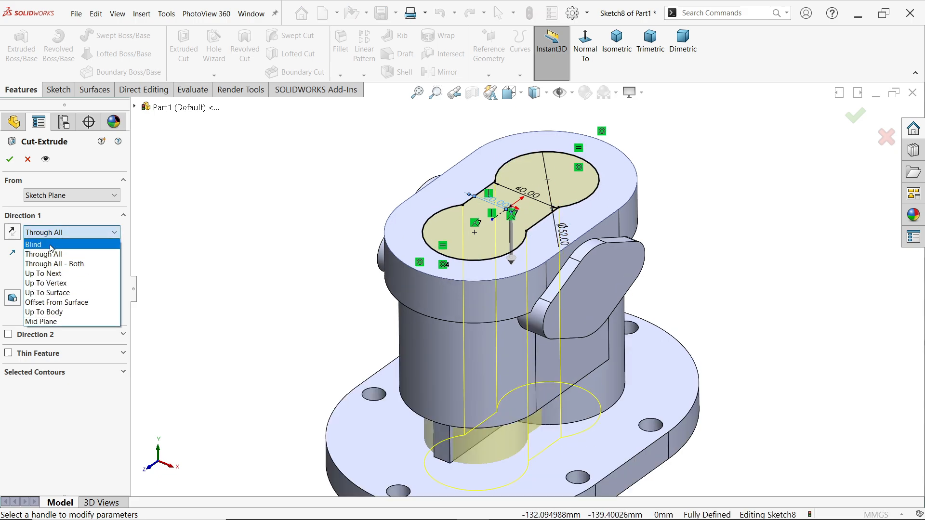
click(51, 246)
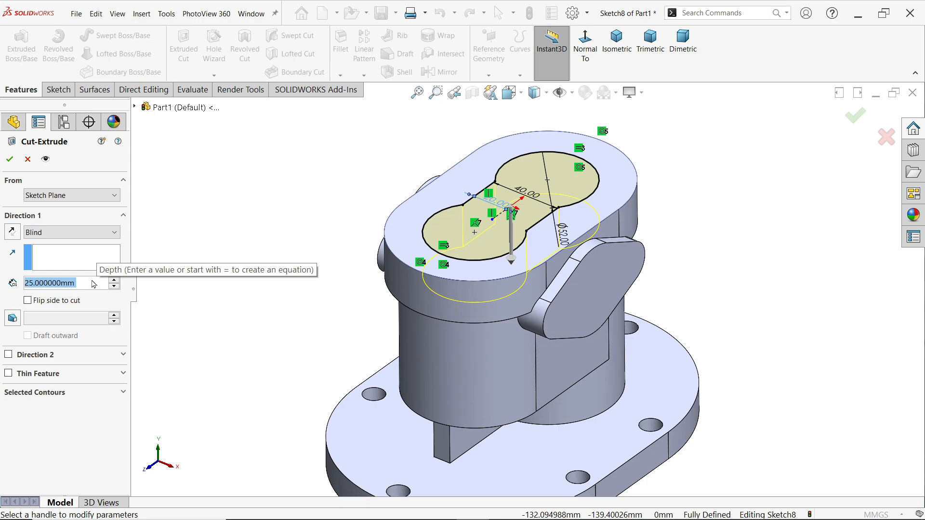
text(58)
key(Return)
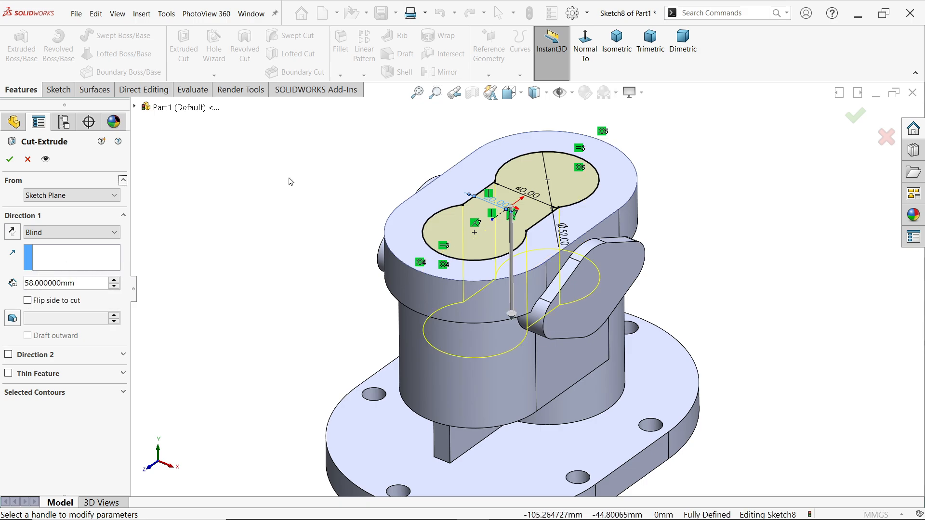
click(4, 162)
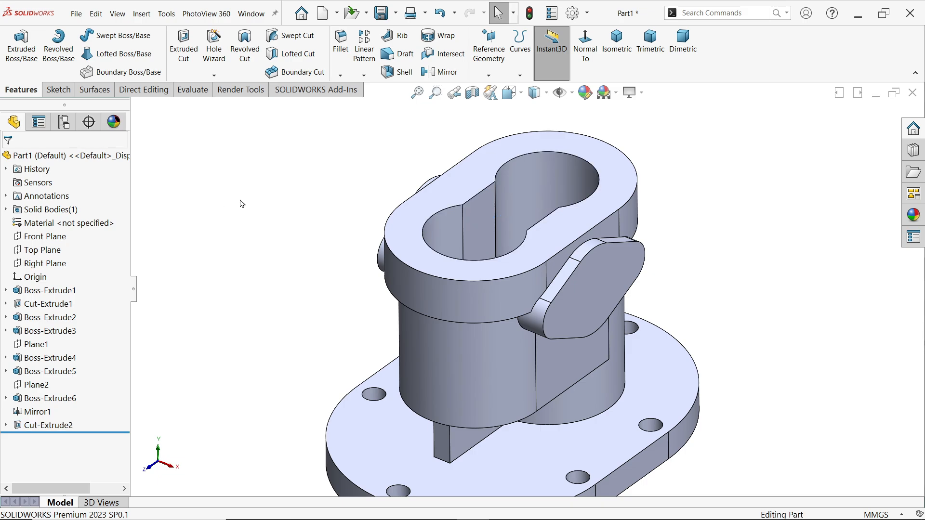
Start a sketch on the outer face of the diamond-shaped side flange and draw a 30 mm diameter circle near its centre
mouse_move(242, 204)
middle_down()
mouse_move(244, 343)
mouse_move(237, 212)
middle_up()
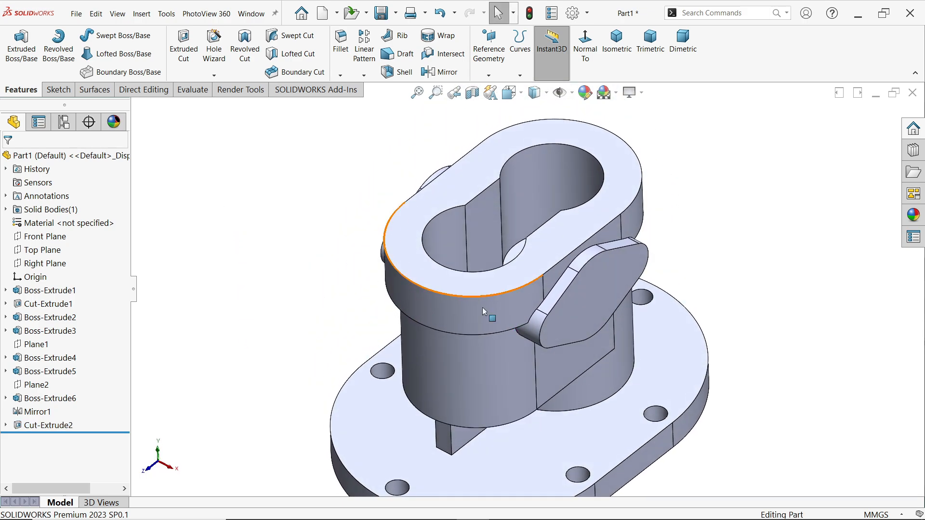
click(596, 302)
click(635, 283)
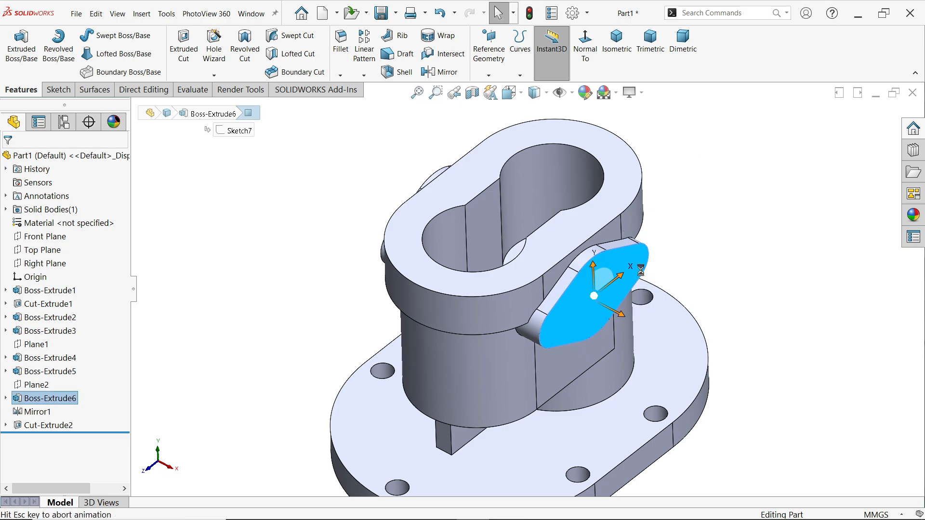
scroll(556, 207, down, 2)
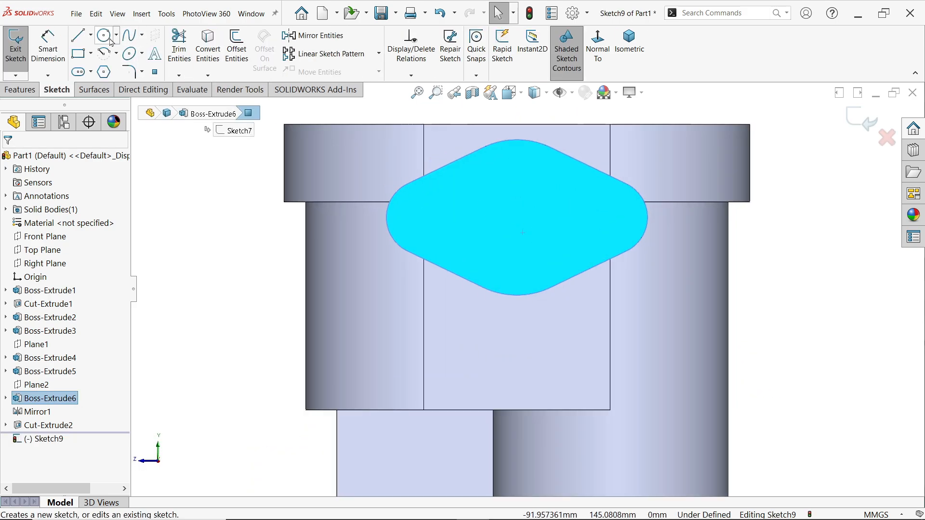
click(105, 37)
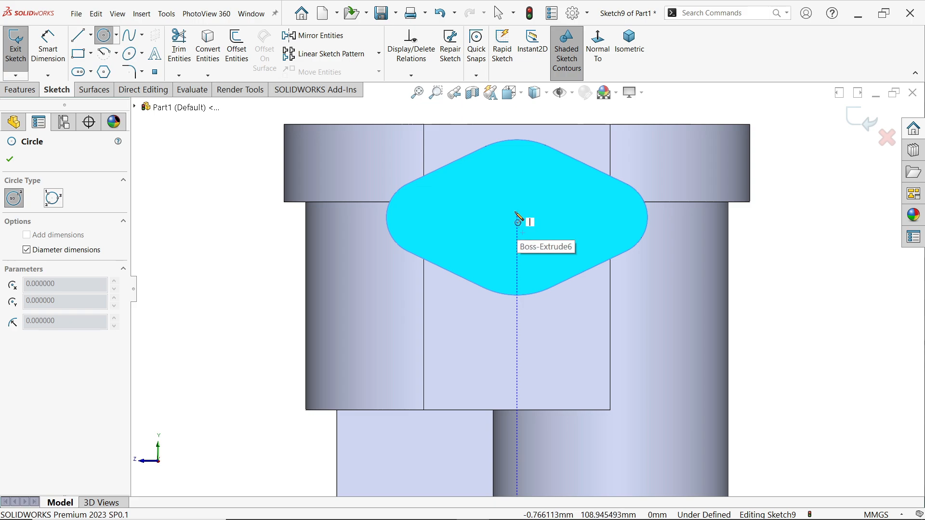
click(517, 211)
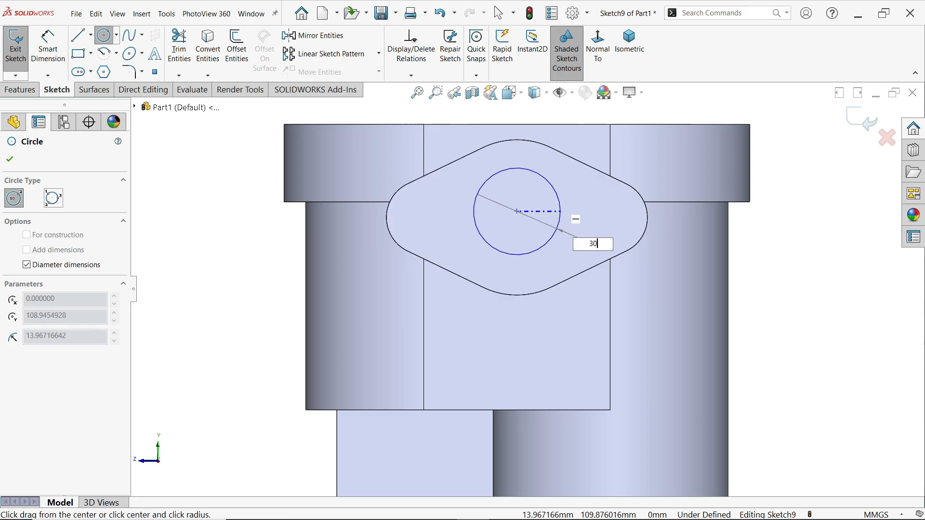
key(Return)
click(9, 161)
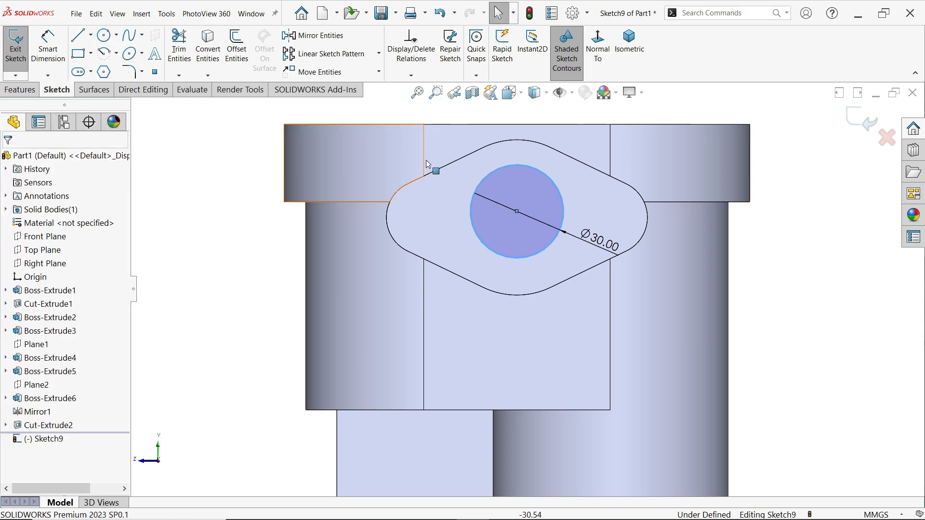
Make the 30 mm circle concentric with the upper rounded edge of the side flange
click(538, 175)
ctrl+click(518, 140)
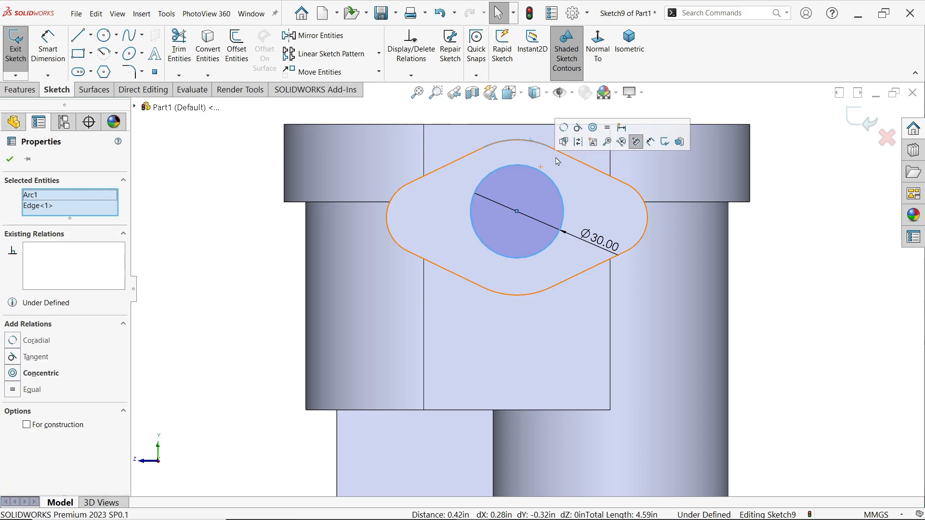
click(636, 140)
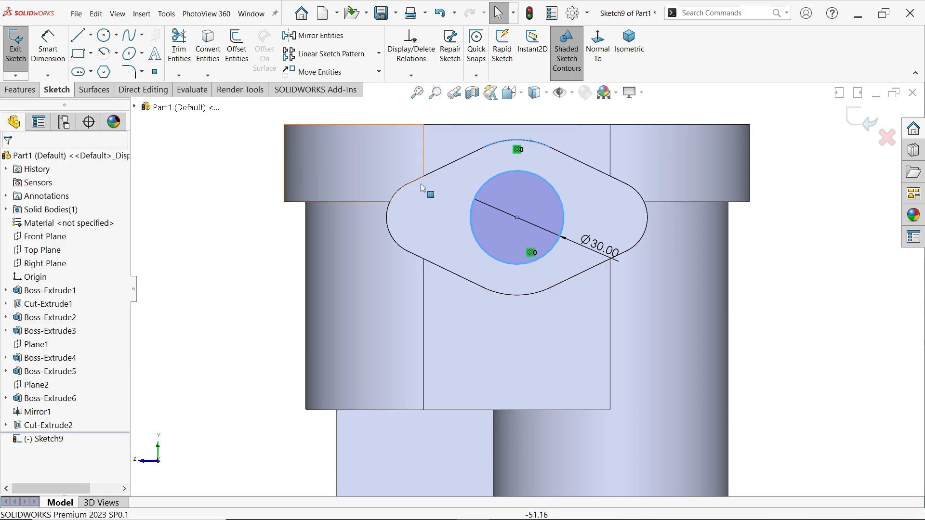
key(Escape)
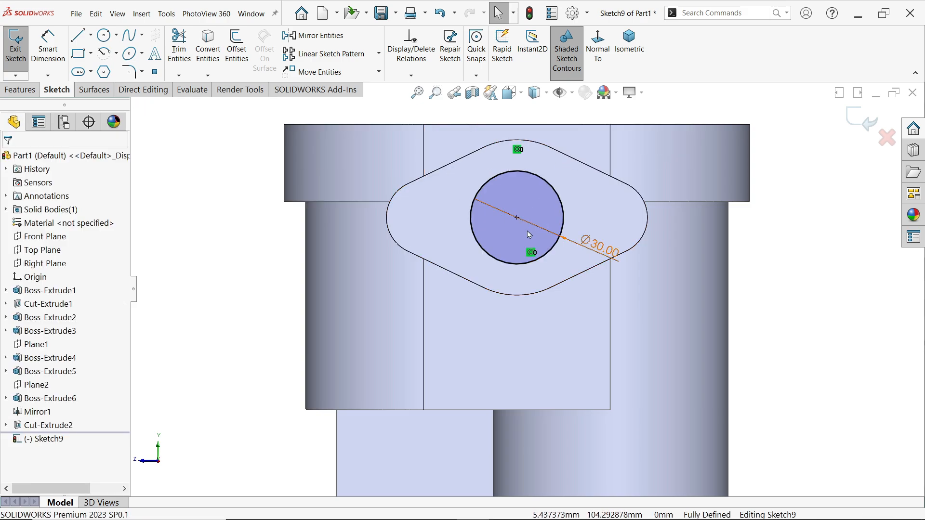
Cut the 30 mm circle through both side flanges with a Through All extruded cut
click(20, 90)
click(183, 46)
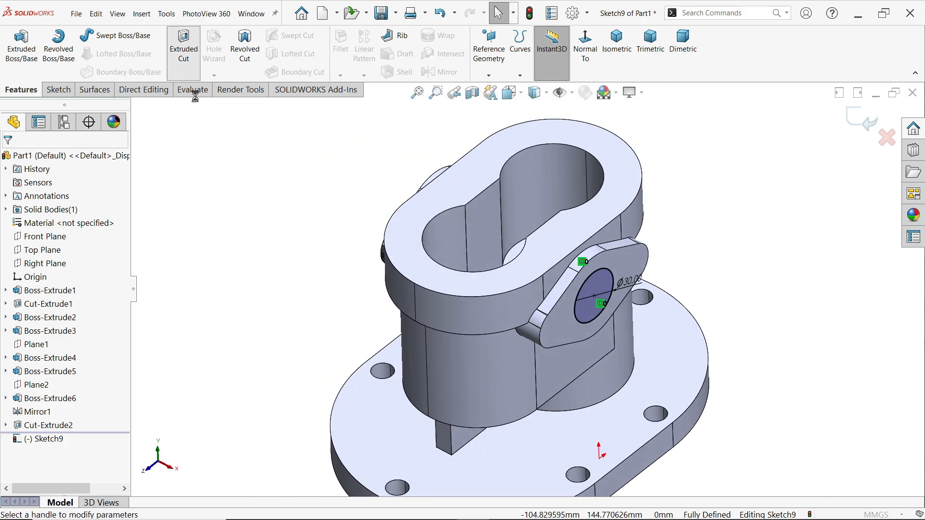
click(51, 233)
click(43, 253)
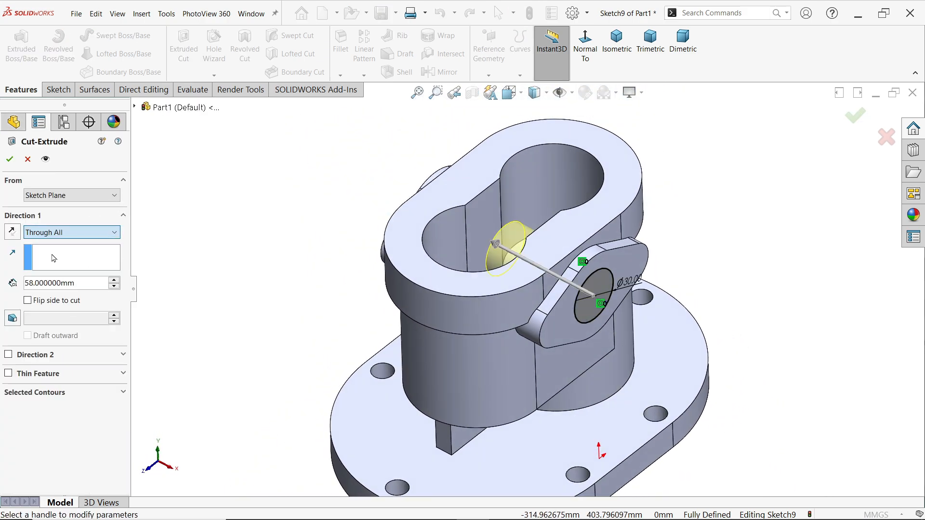
middle_drag(212, 233, 284, 219)
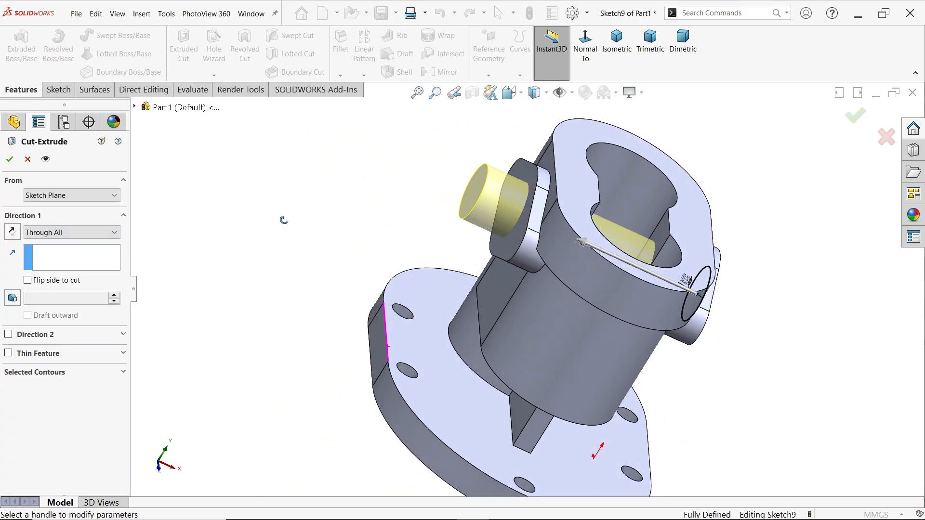
click(9, 159)
click(305, 221)
middle_drag(364, 241, 294, 218)
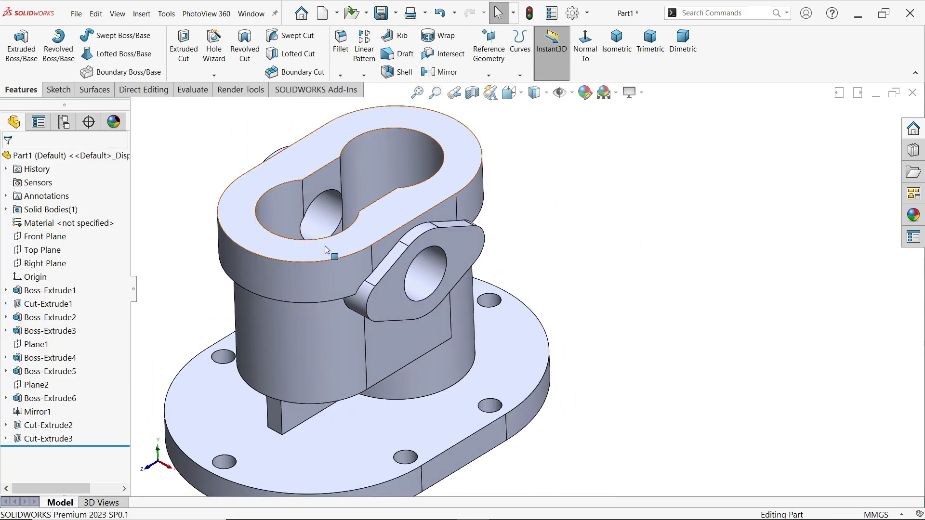
scroll(453, 316, up, 3)
scroll(431, 342, down, 1)
scroll(432, 346, down, 1)
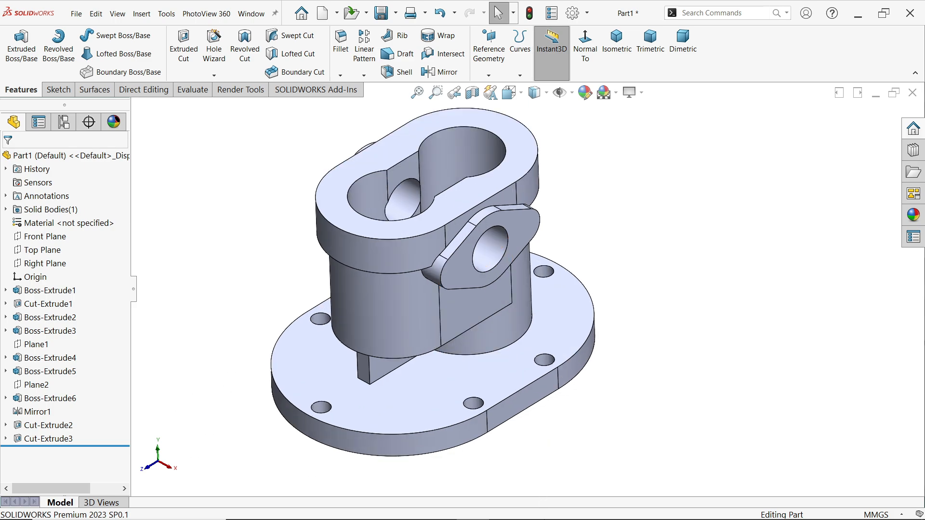
Switch to the exercise drawing image and examine its top and right views for the remaining hole positions, diameters and depths
key(alt+Tab)
scroll(367, 422, up, 1)
scroll(367, 423, up, 3)
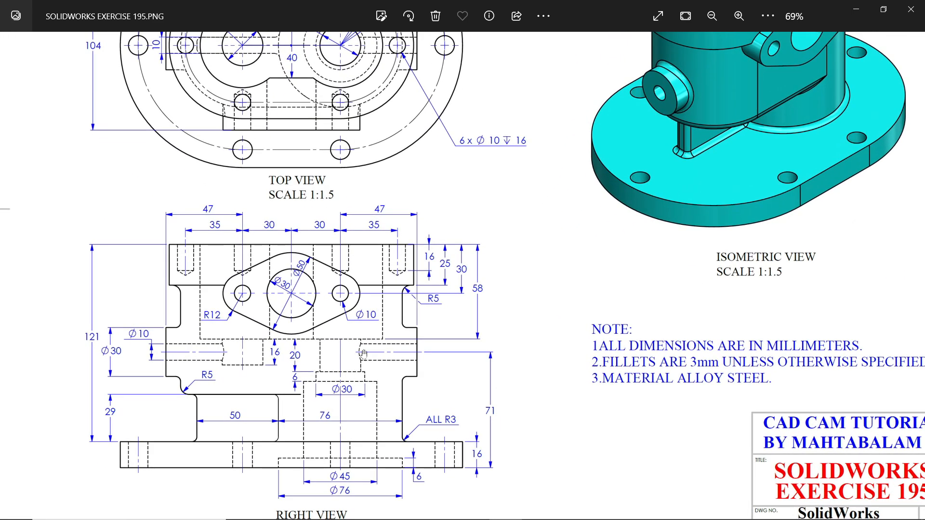
drag(450, 235, 484, 413)
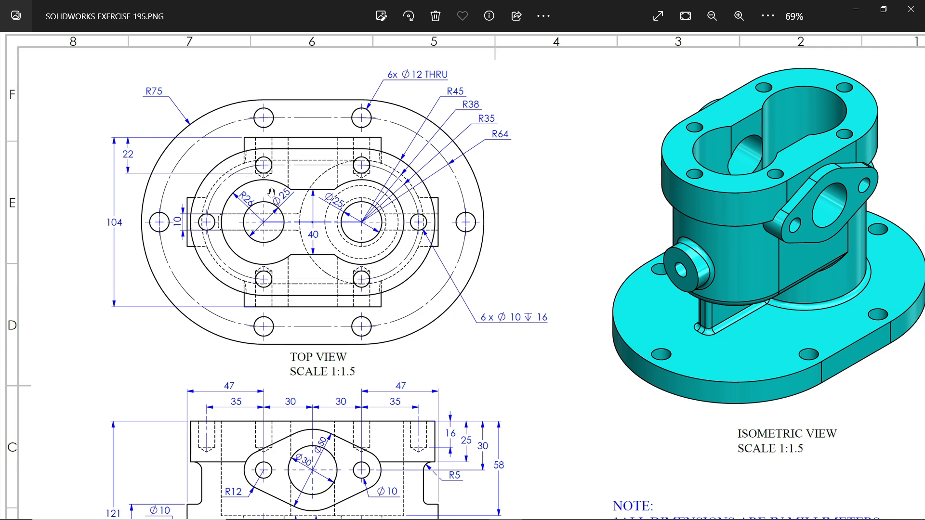
drag(363, 262, 373, 181)
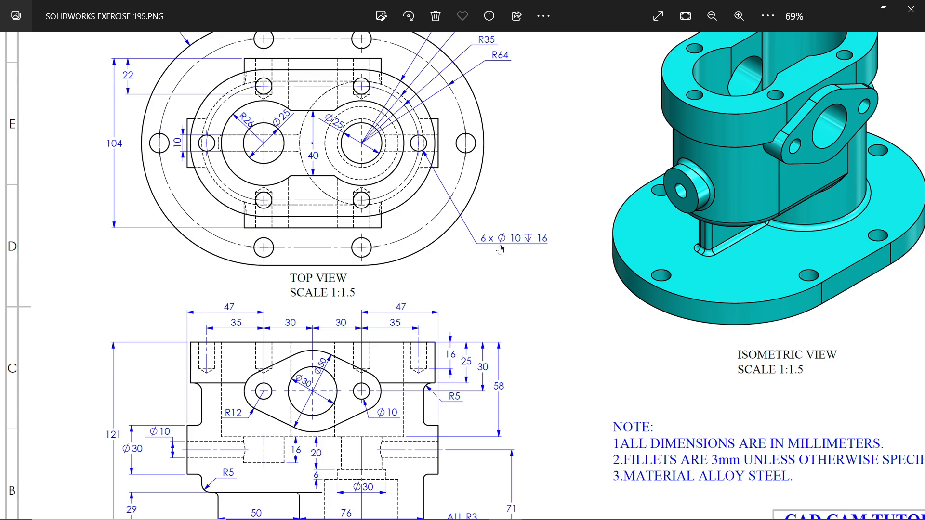
click(857, 14)
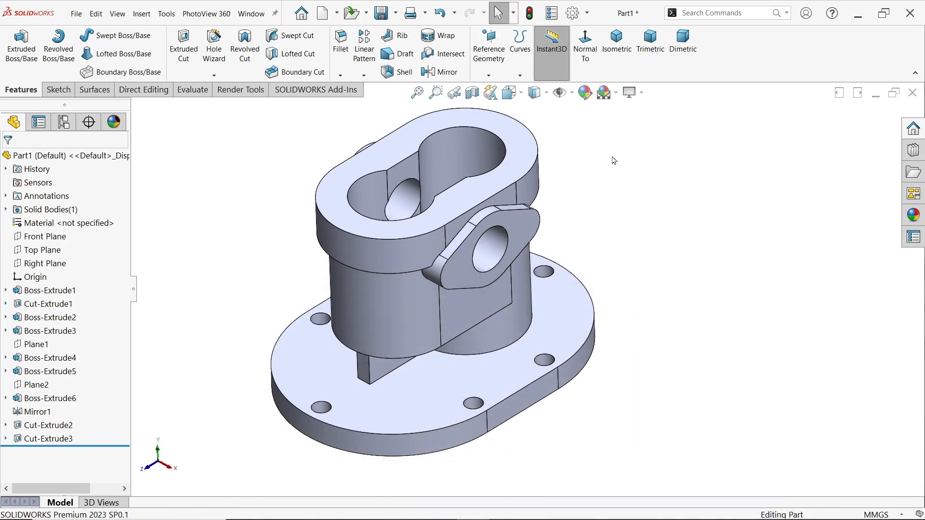
Start a sketch on the top face and draw a vertical centerpoint straight slot from the origin, about 47 mm wide and 78 mm between arc centres
click(538, 155)
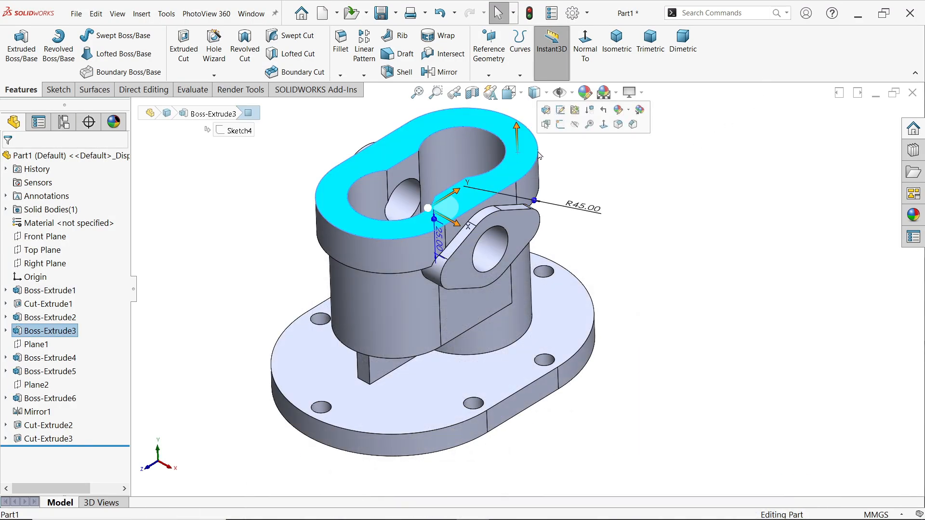
click(561, 125)
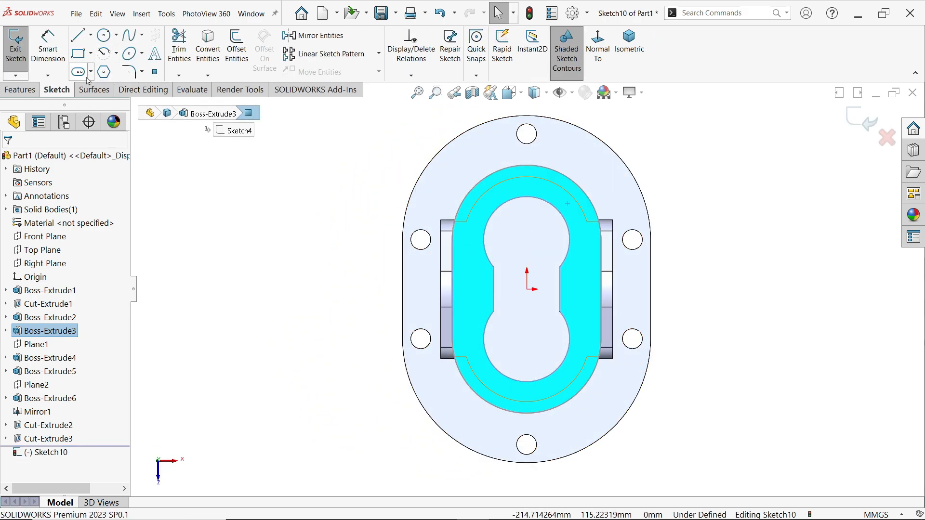
click(90, 72)
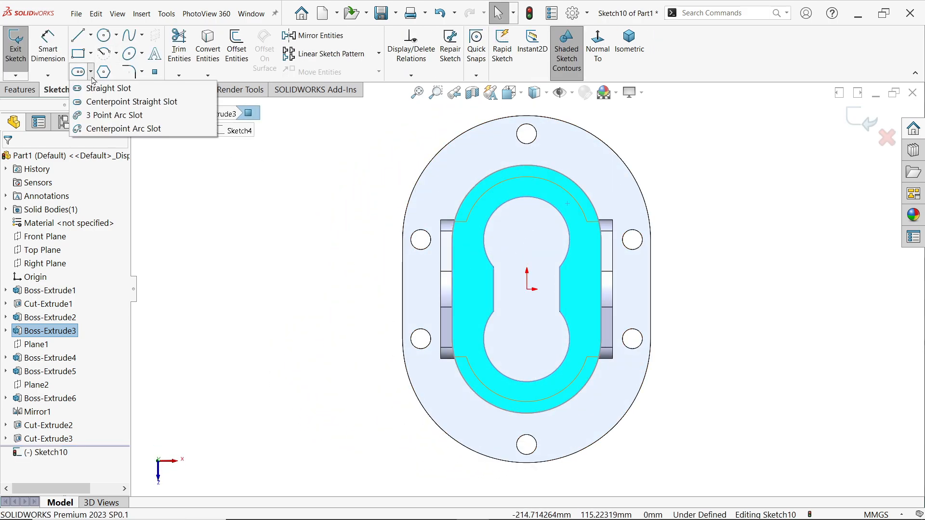
click(102, 102)
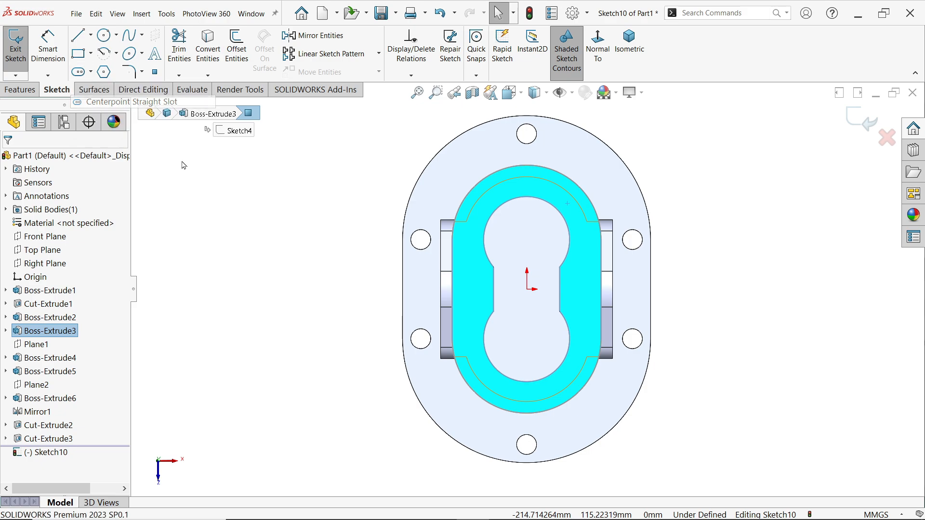
click(527, 289)
click(527, 224)
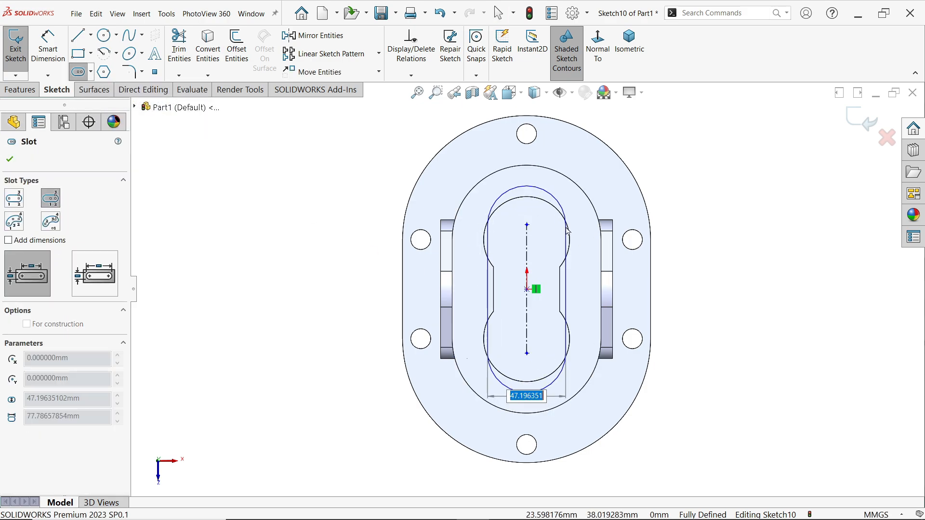
click(527, 391)
right_click(705, 208)
click(723, 215)
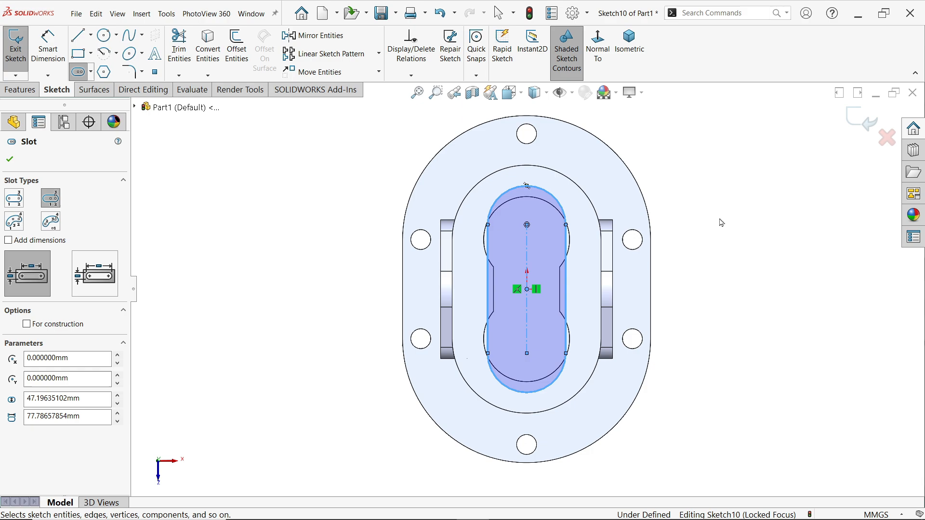
Make the slot's upper arc concentric with the top face's outer rounded edge and convert the slot to construction geometry
click(588, 202)
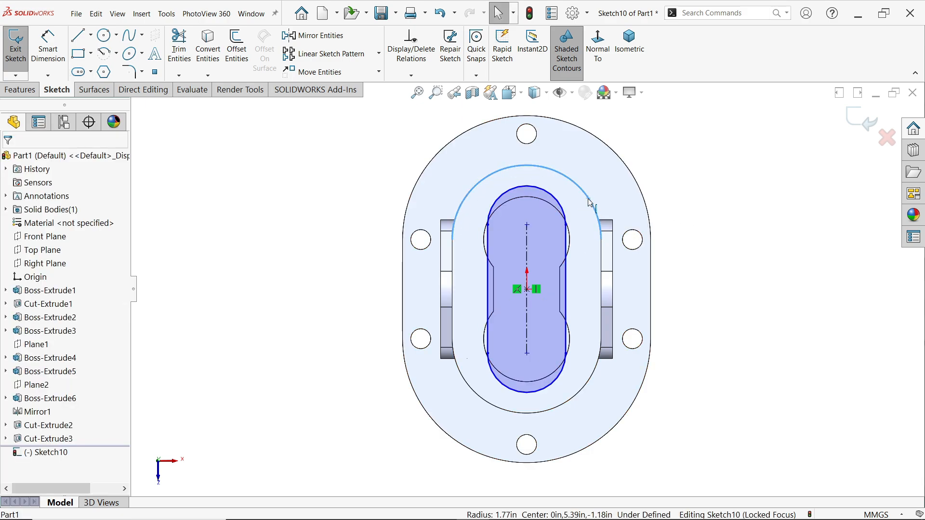
ctrl+click(565, 214)
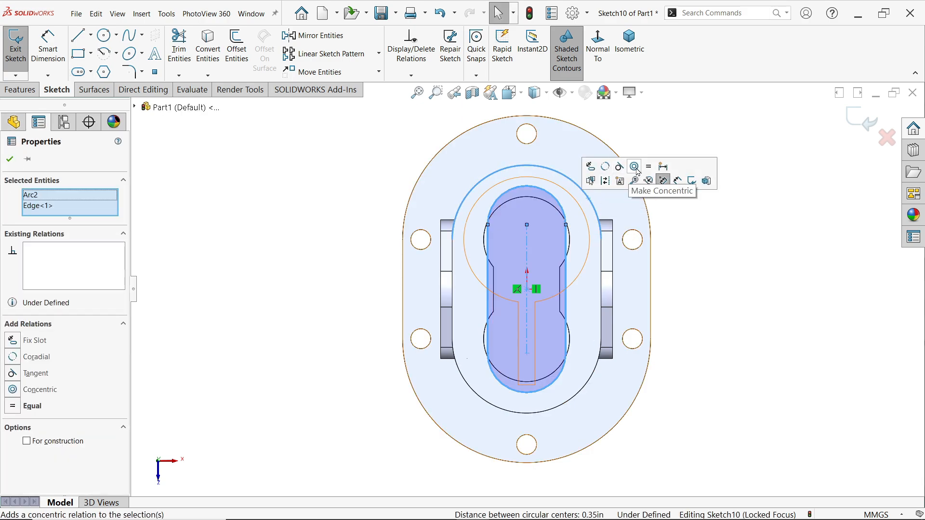
click(635, 167)
drag(640, 155, 434, 438)
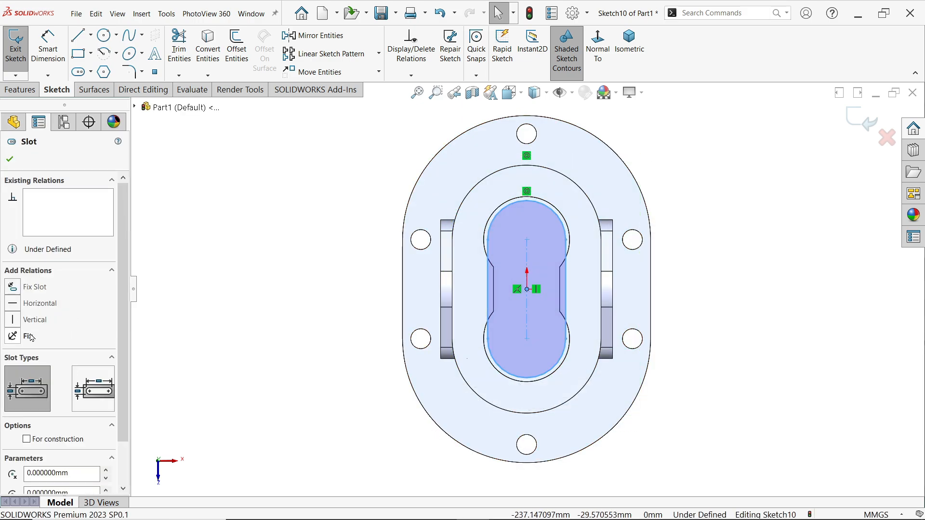
click(26, 439)
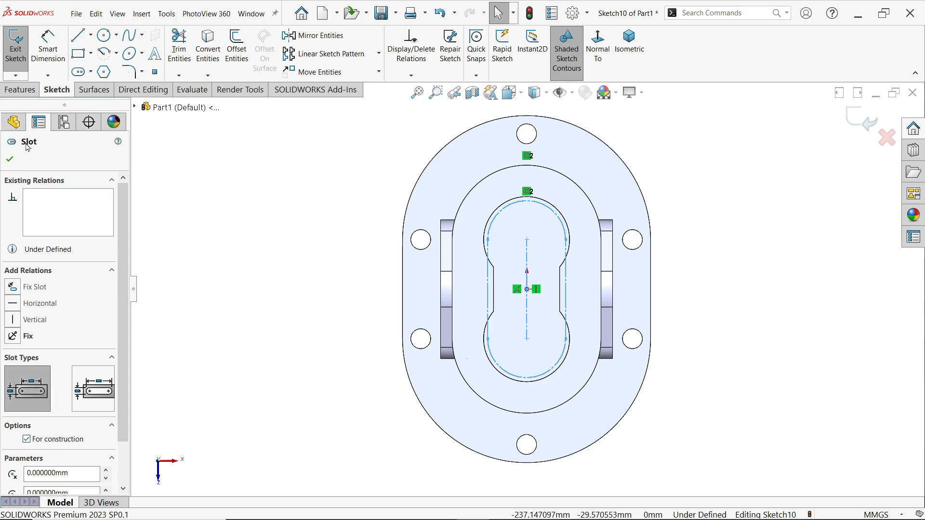
Dimension the construction slot's arc radius to 35 mm and close the sketch
click(48, 46)
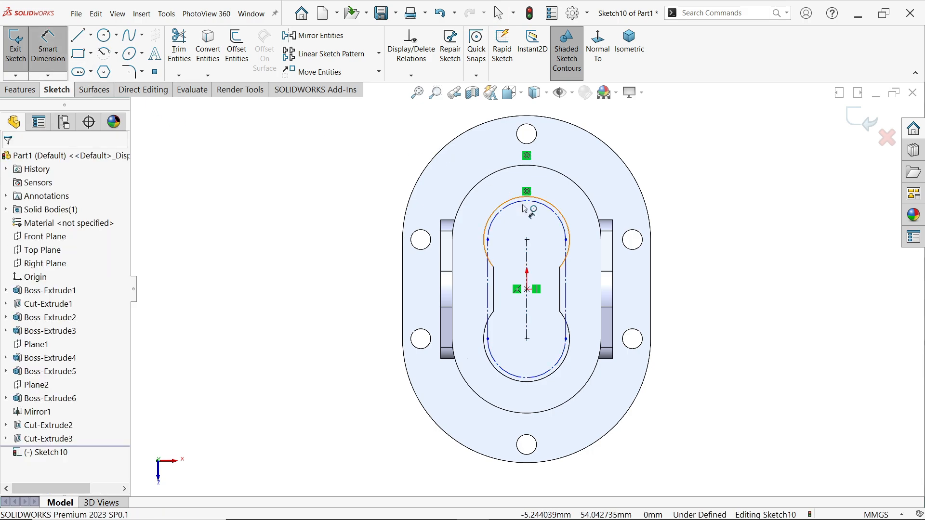
click(559, 215)
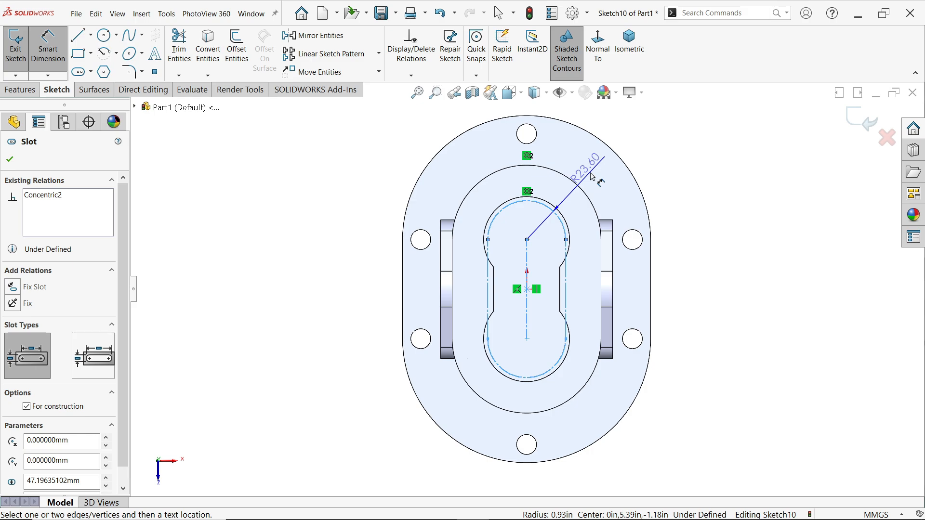
click(593, 178)
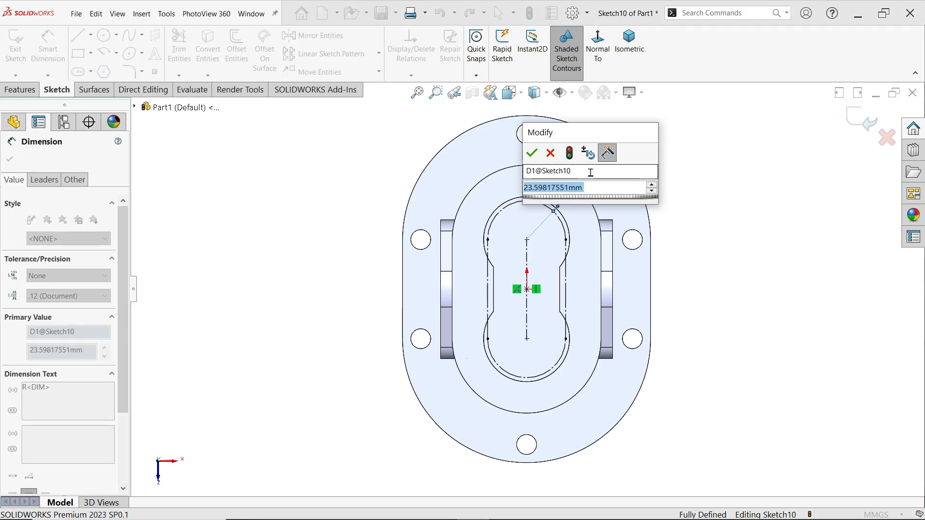
text(35)
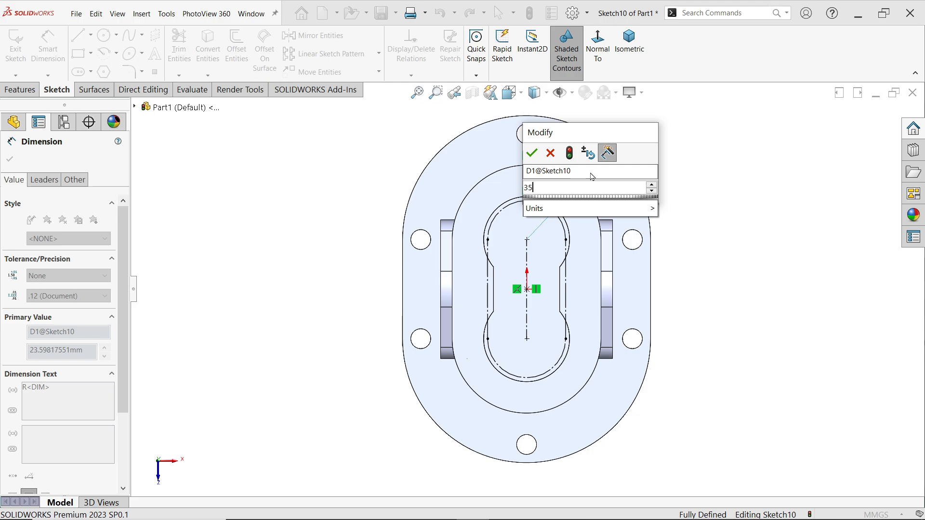
click(532, 153)
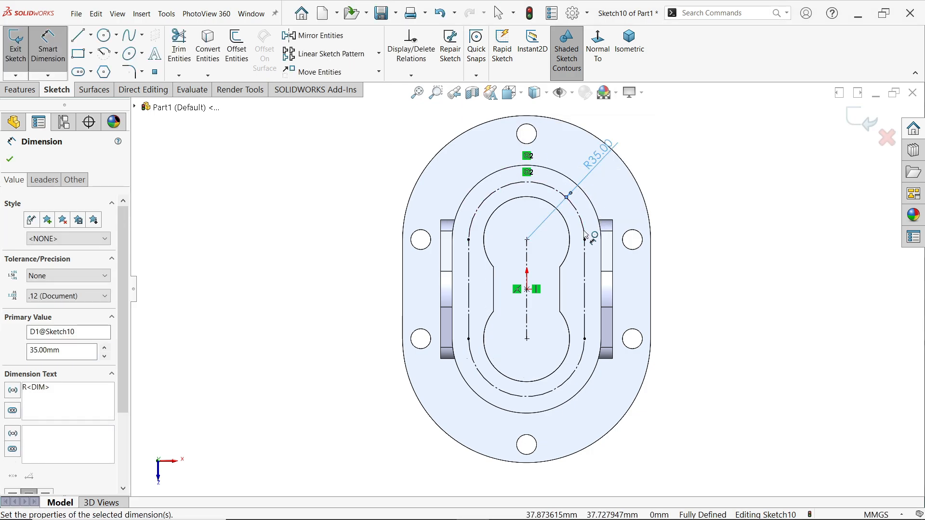
click(10, 159)
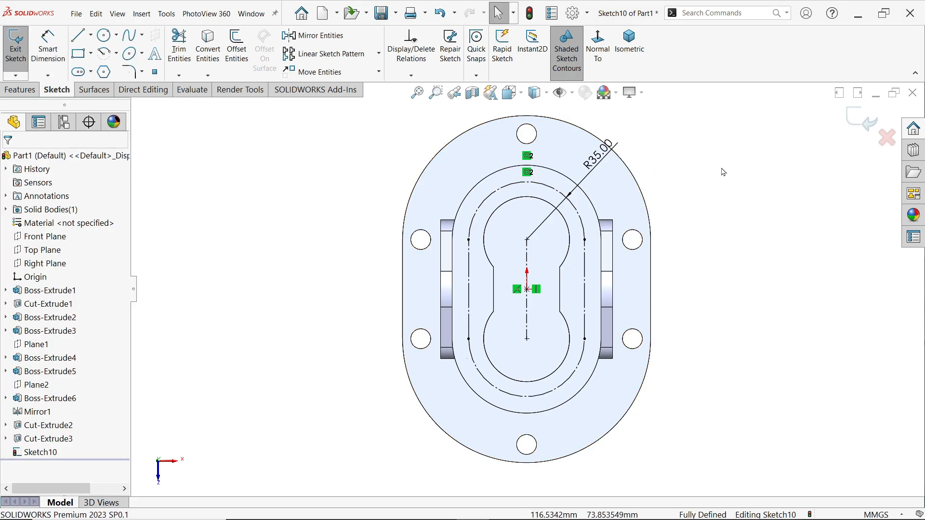
click(618, 56)
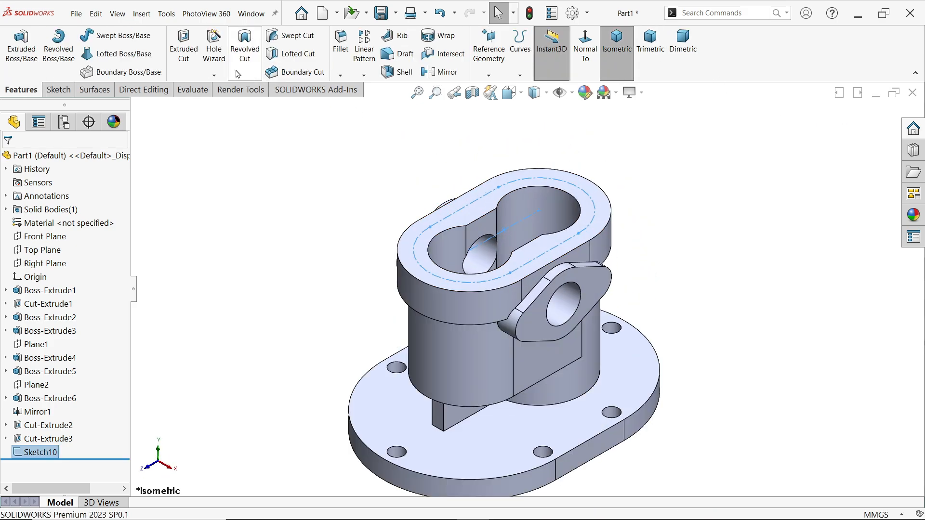
Set up a Hole Wizard hole as an ANSI Metric drill size Ø10.0, Blind 16 mm deep, with custom sizing shown
click(215, 52)
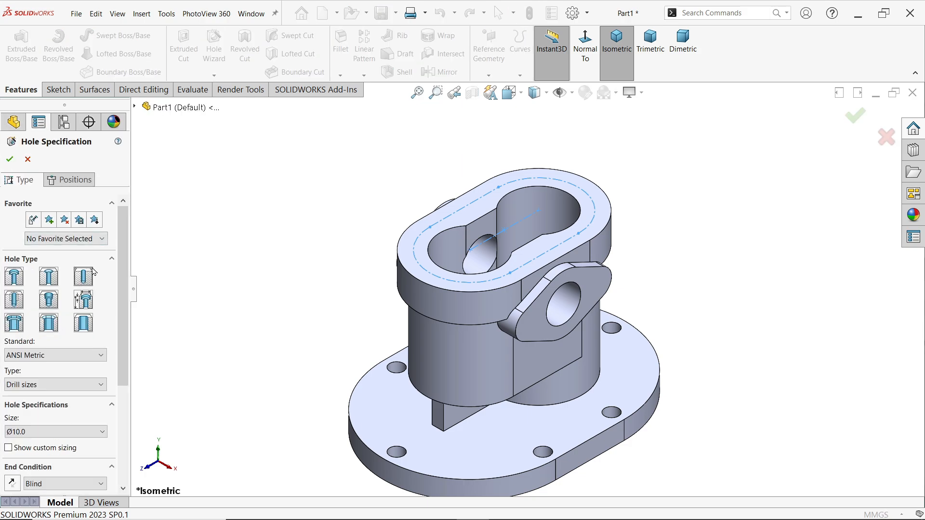
click(39, 359)
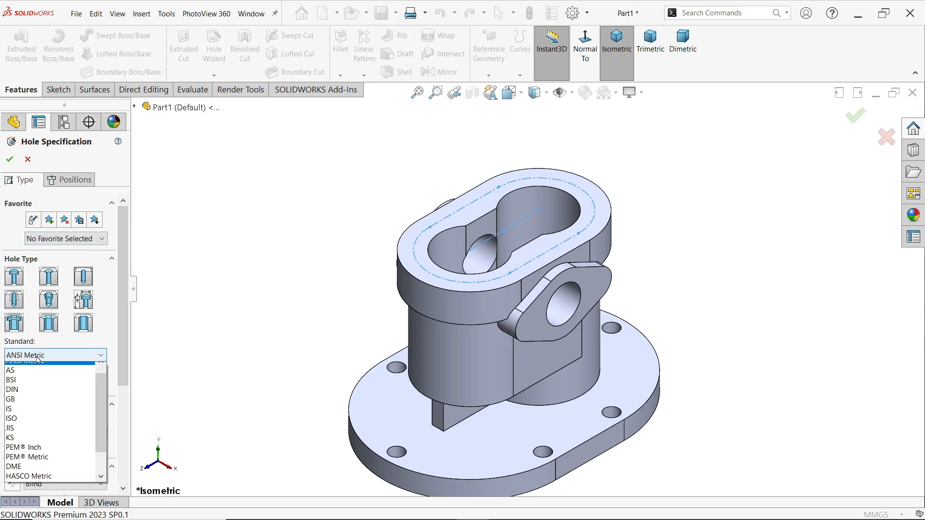
click(33, 375)
click(32, 384)
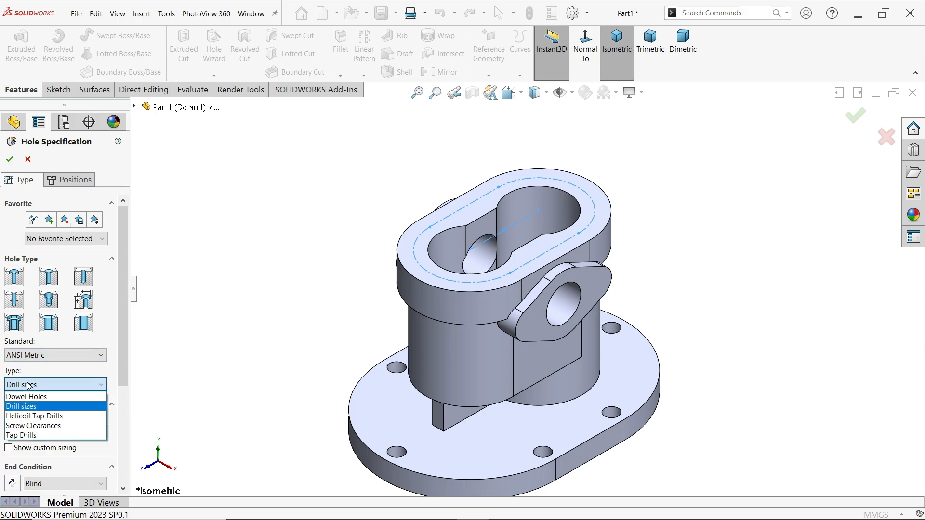
click(29, 386)
drag(123, 362, 124, 413)
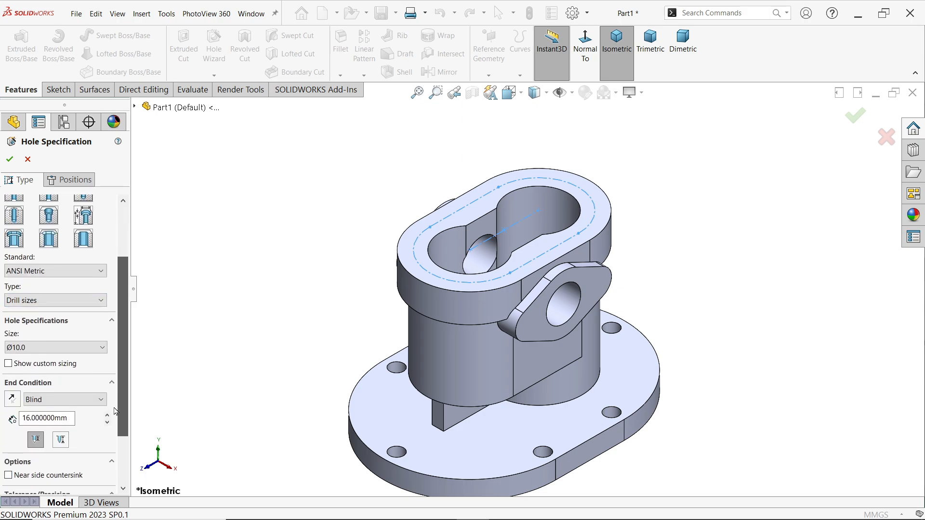
click(94, 347)
click(94, 356)
click(46, 363)
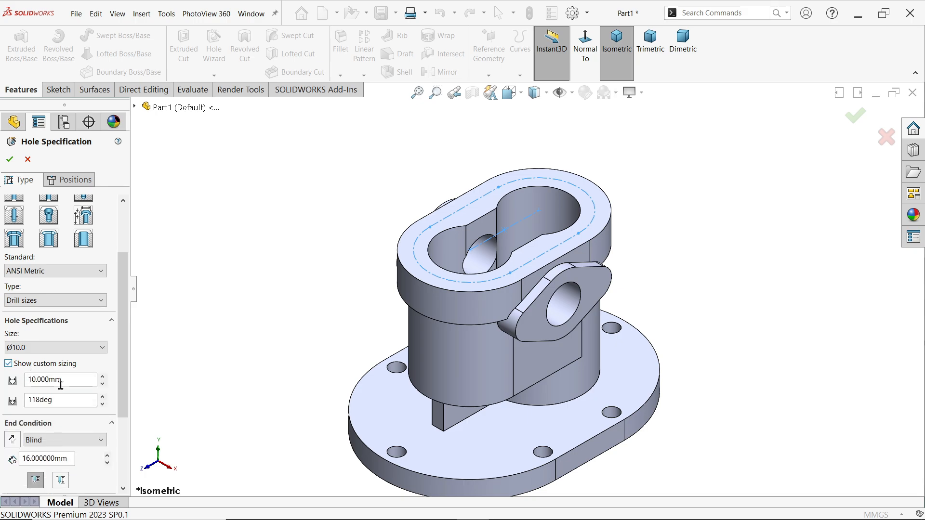
scroll(58, 357, down, 3)
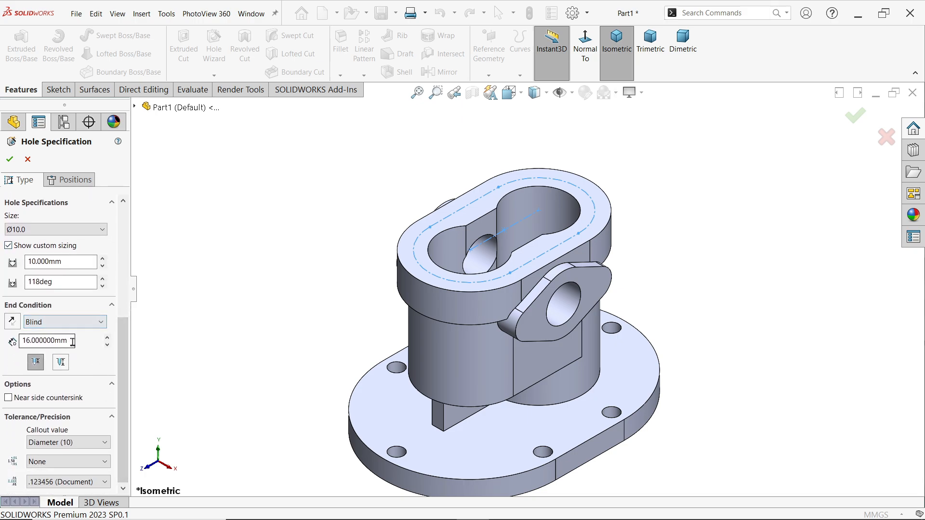
click(71, 339)
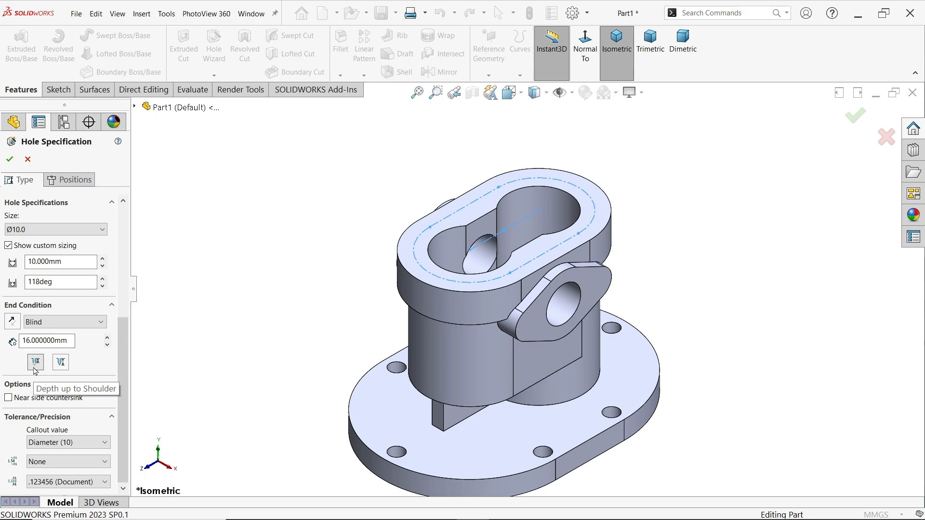
Place six holes on the top face at the construction slot's four line-arc junctions and two arc midpoints, and create them
click(82, 181)
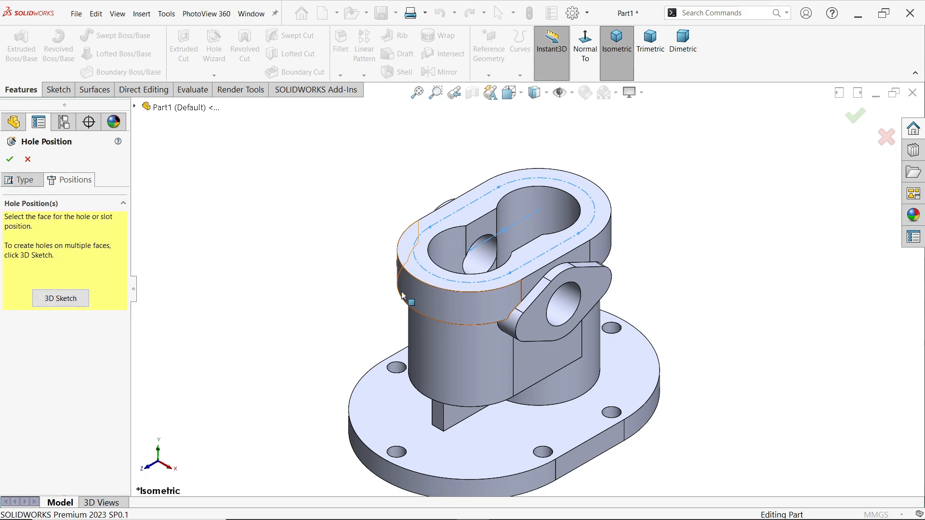
scroll(454, 242, down, 3)
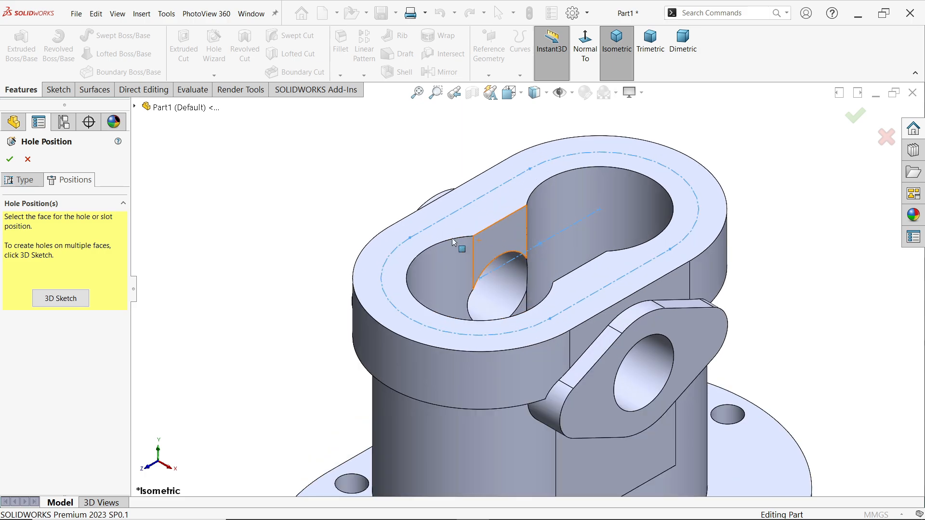
click(370, 266)
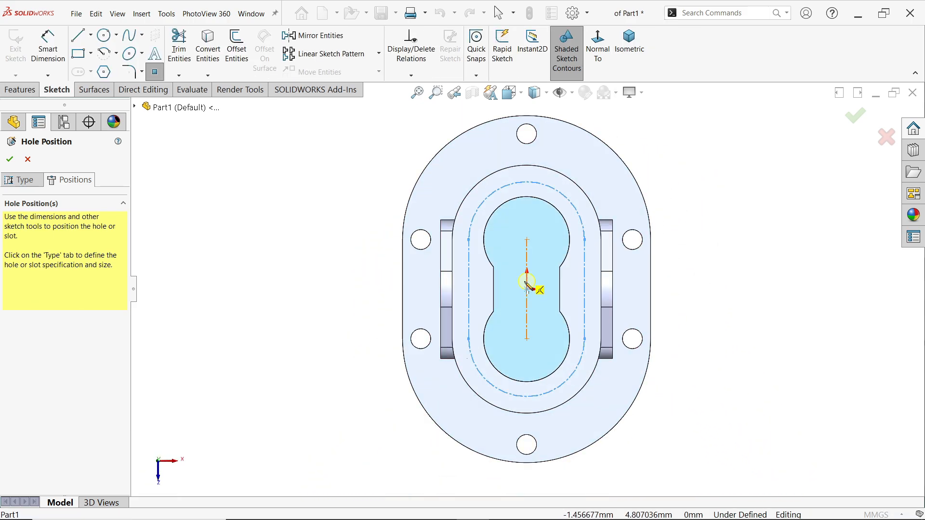
scroll(528, 282, down, 3)
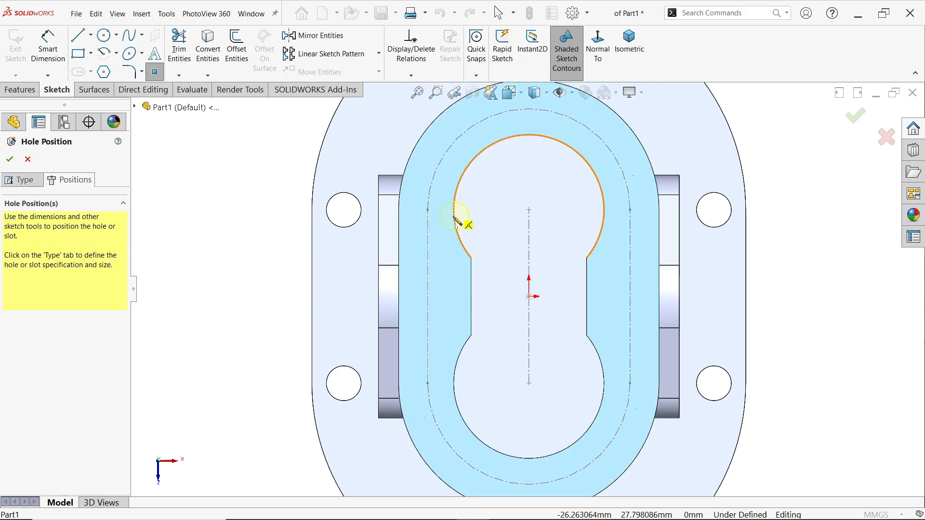
click(427, 210)
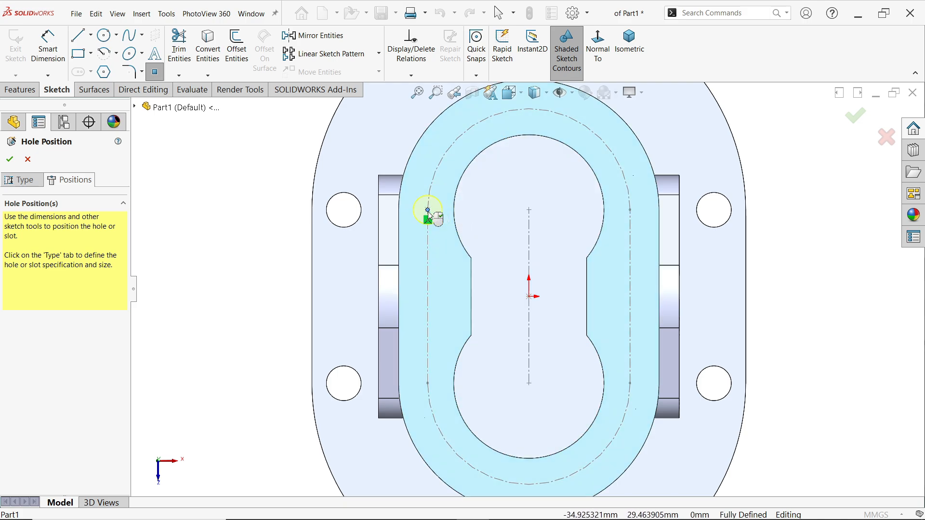
click(428, 384)
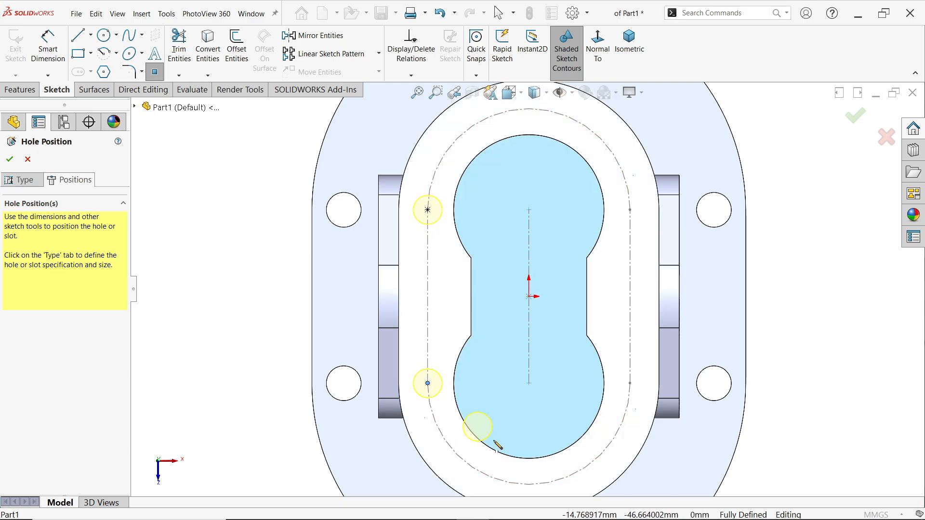
click(529, 485)
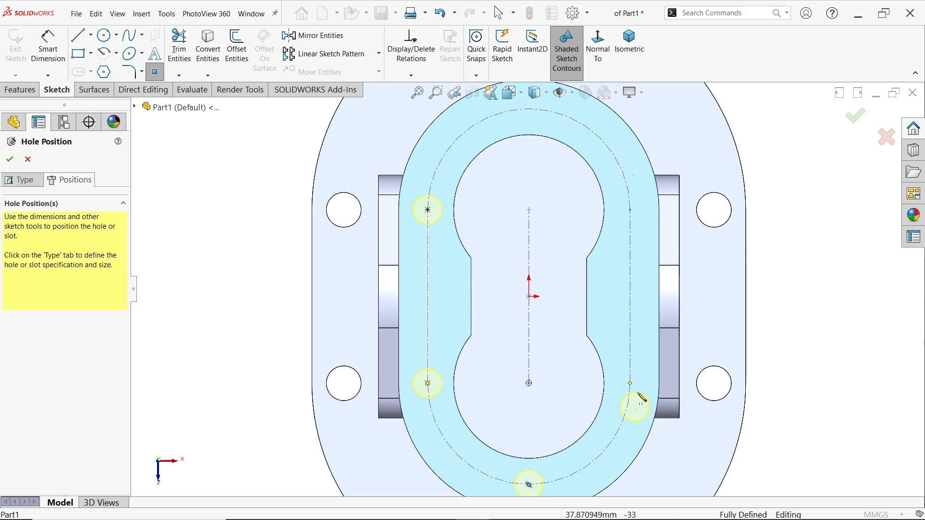
click(630, 384)
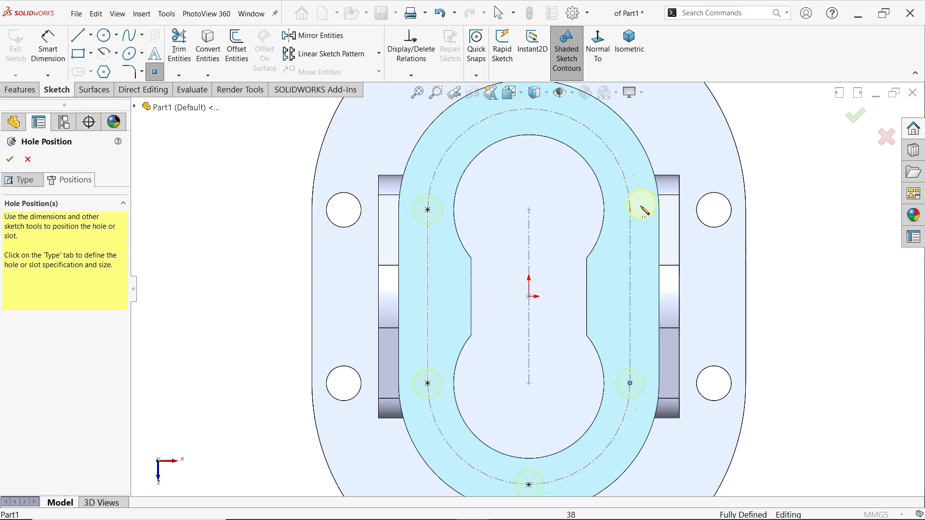
click(630, 210)
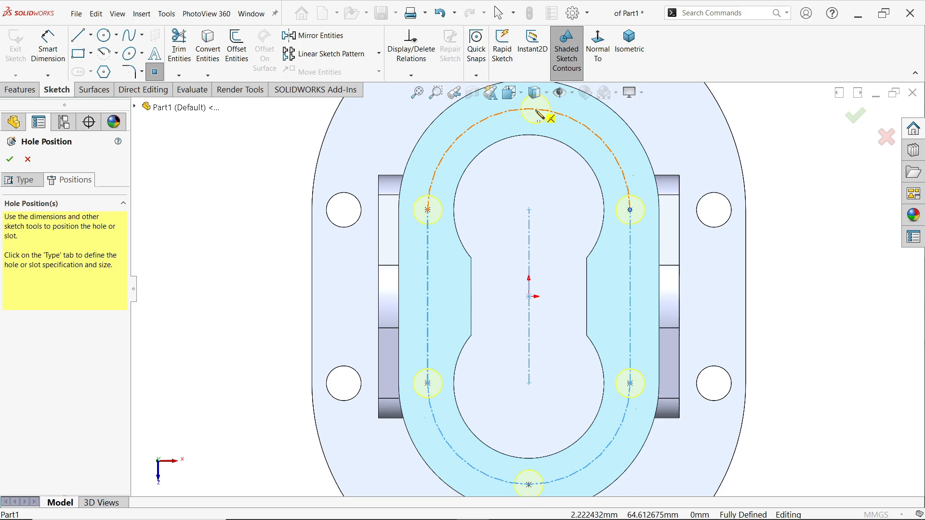
click(529, 110)
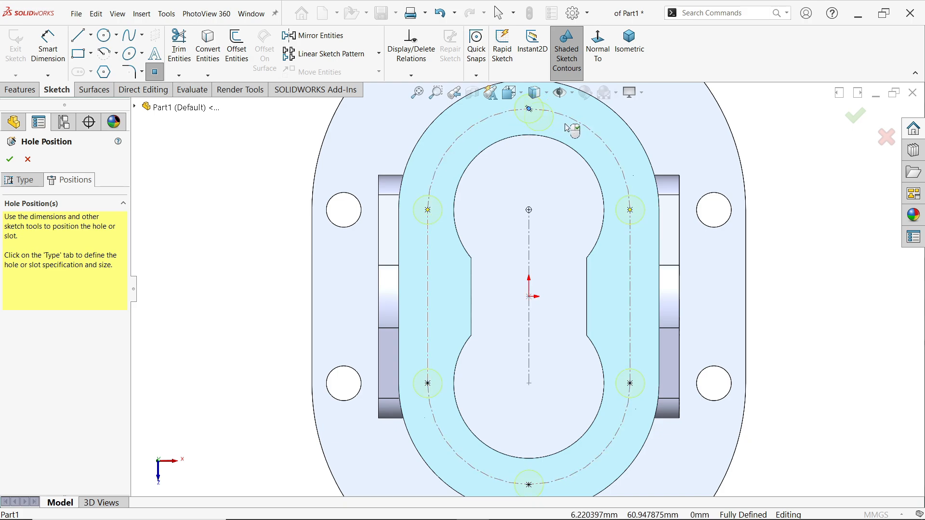
key(Escape)
scroll(688, 146, up, 3)
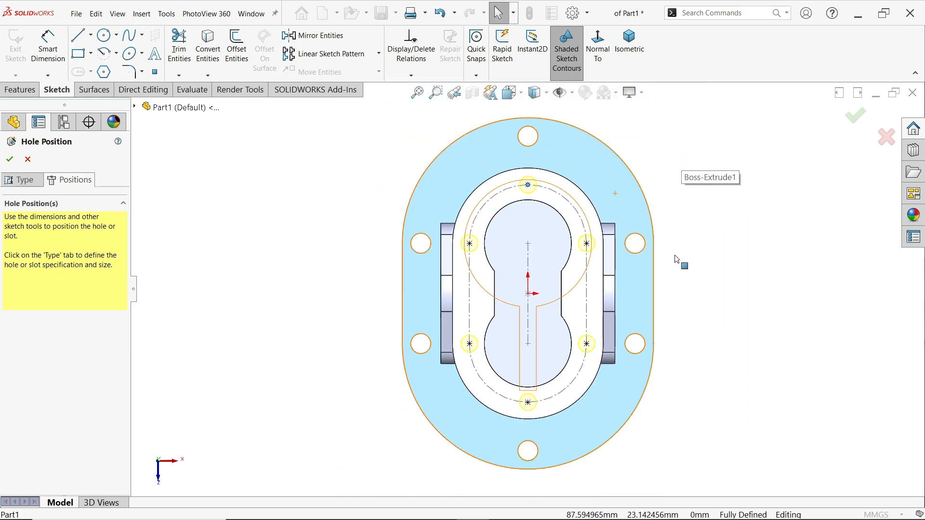
middle_drag(676, 261, 660, 111)
click(629, 43)
scroll(558, 252, down, 3)
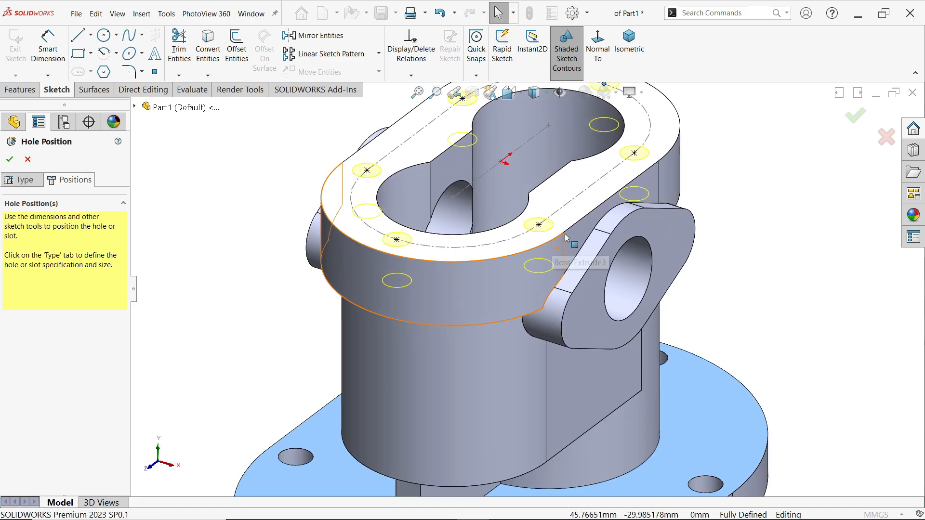
click(9, 159)
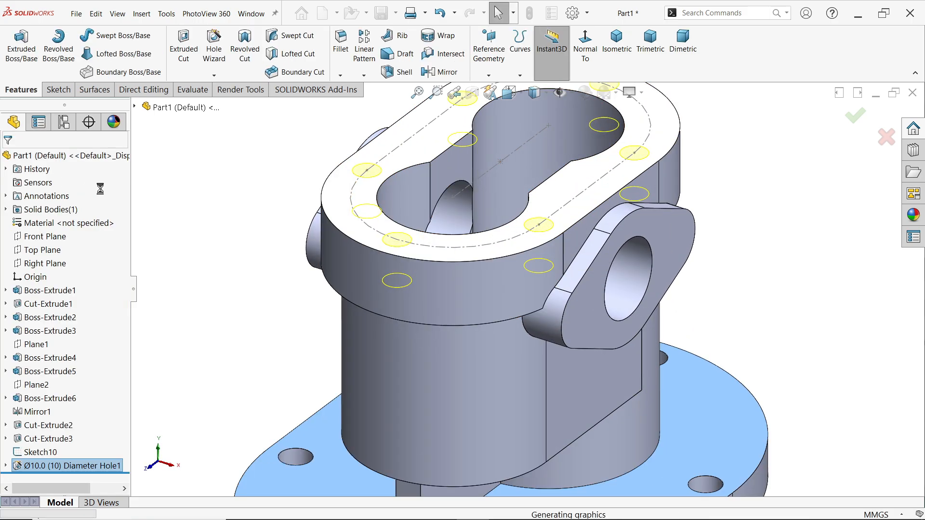
middle_drag(297, 187, 269, 202)
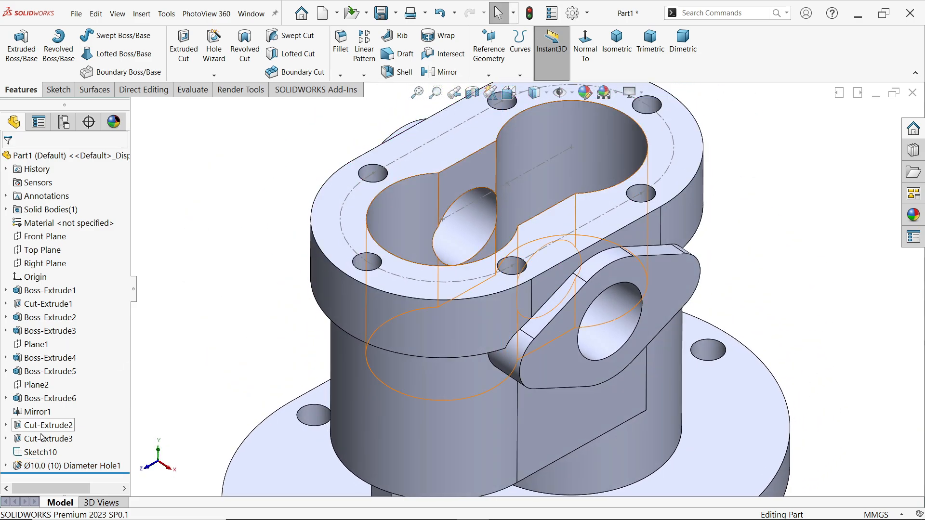
Hide the construction slot sketch on the top face
click(29, 453)
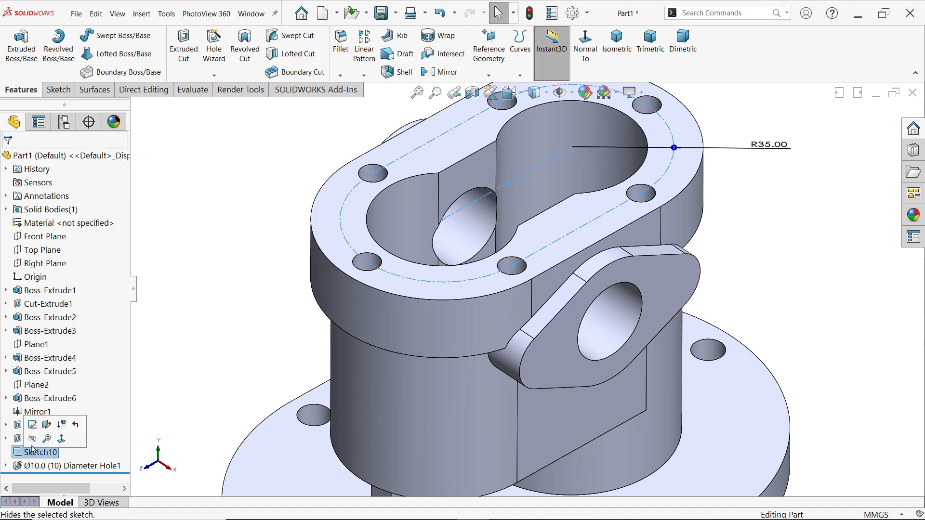
click(36, 440)
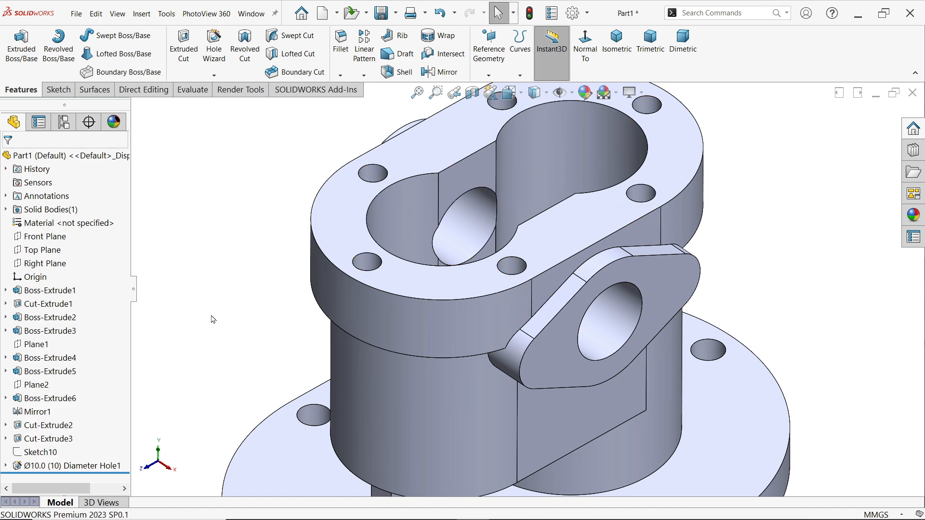
scroll(506, 277, up, 2)
Examine the exercise drawing's right and top views for the internal stepped bore's diameters and depths, and return to the model
key(alt+Tab)
scroll(385, 419, up, 1)
scroll(386, 419, up, 5)
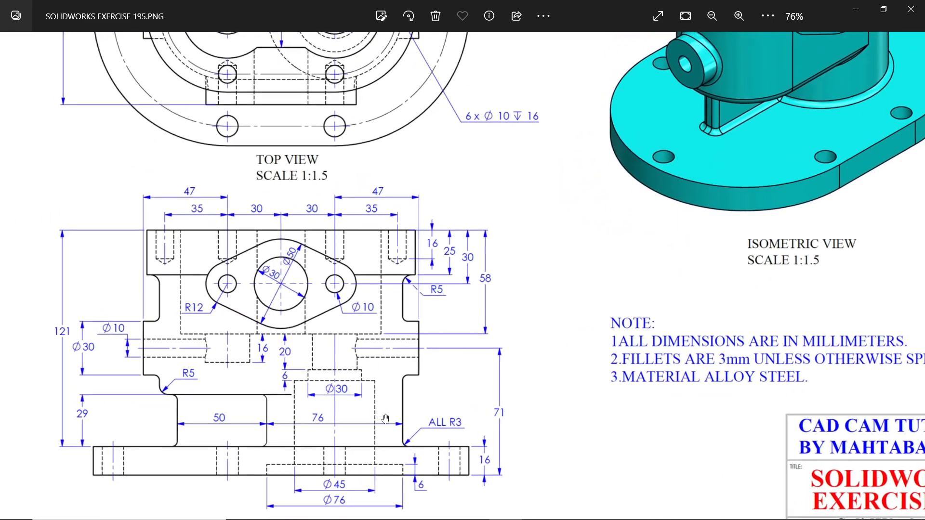
drag(379, 351, 409, 296)
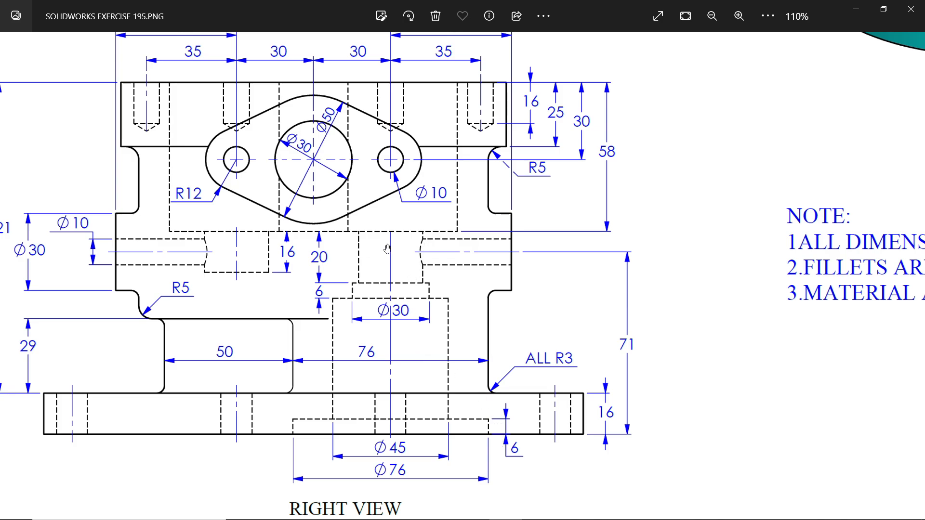
scroll(417, 125, up, 5)
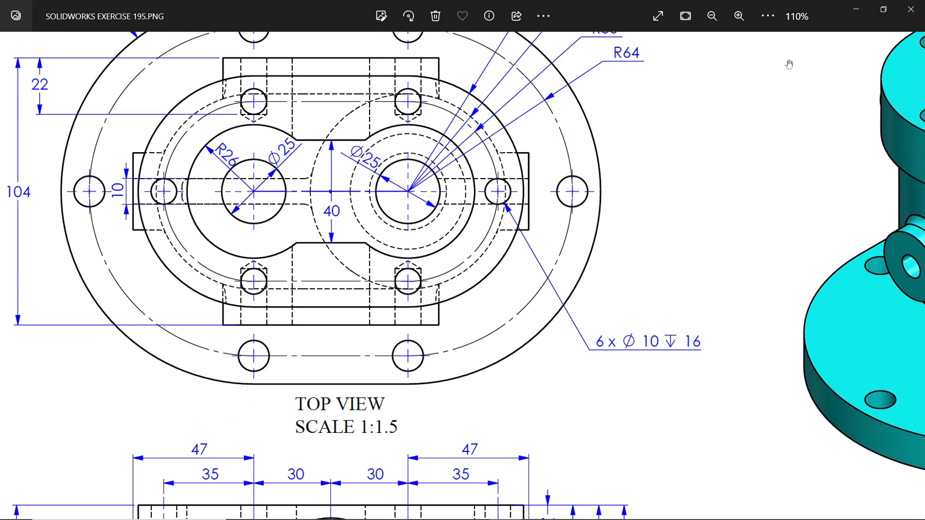
click(856, 10)
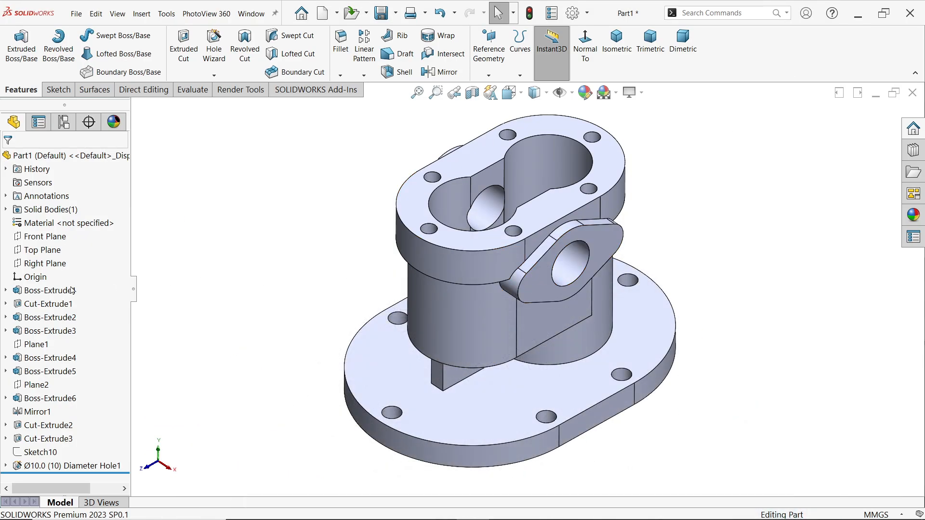
Start a sketch on the Right Plane and display the model with its hidden lines visible
click(45, 263)
click(60, 249)
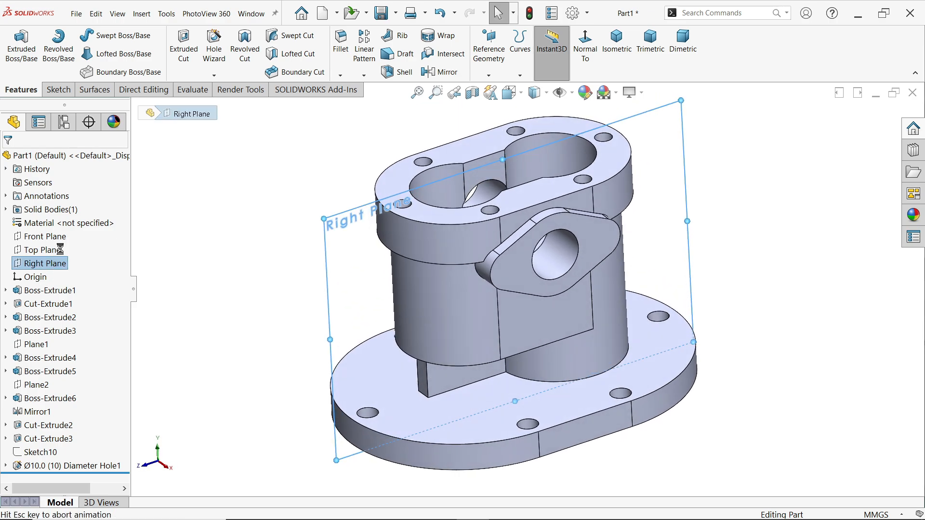
click(547, 102)
click(532, 174)
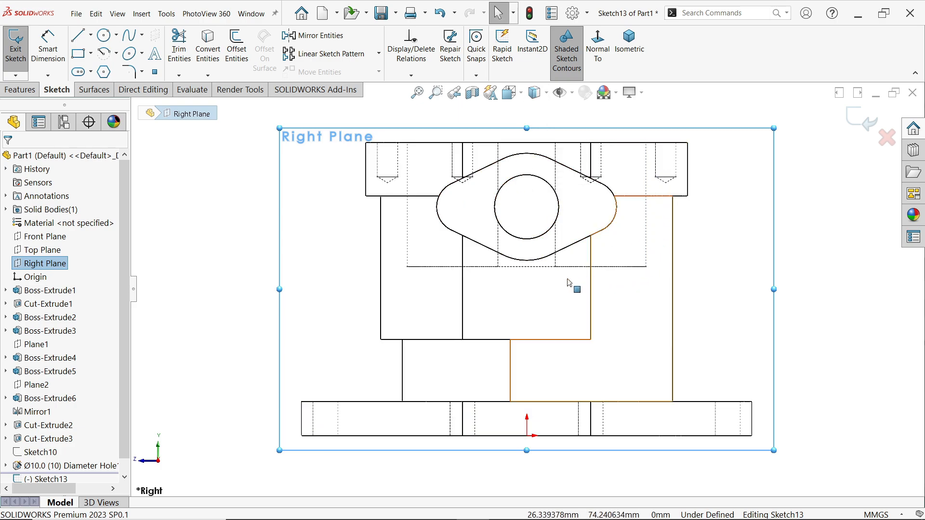
Draw a vertical centerline from the cavity floor down to the base's bottom edge, about 41 mm from the origin
click(91, 35)
click(99, 65)
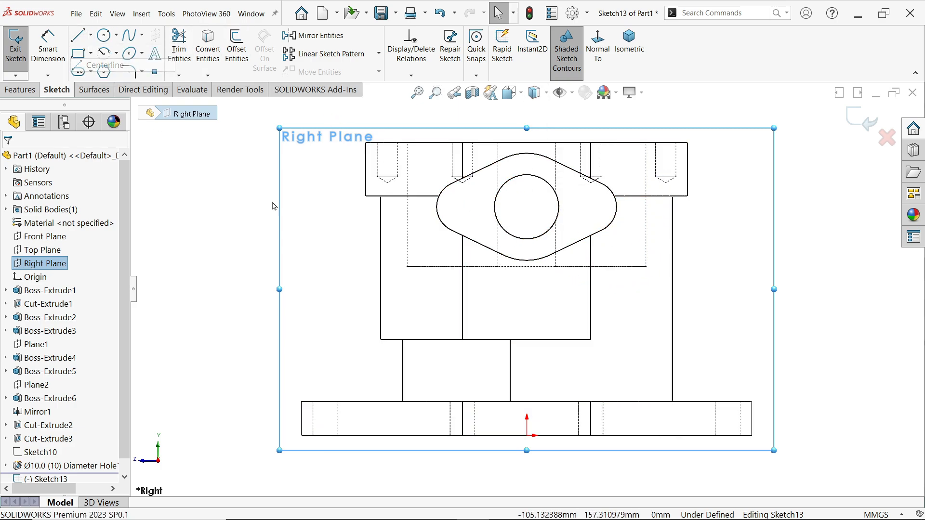
click(614, 267)
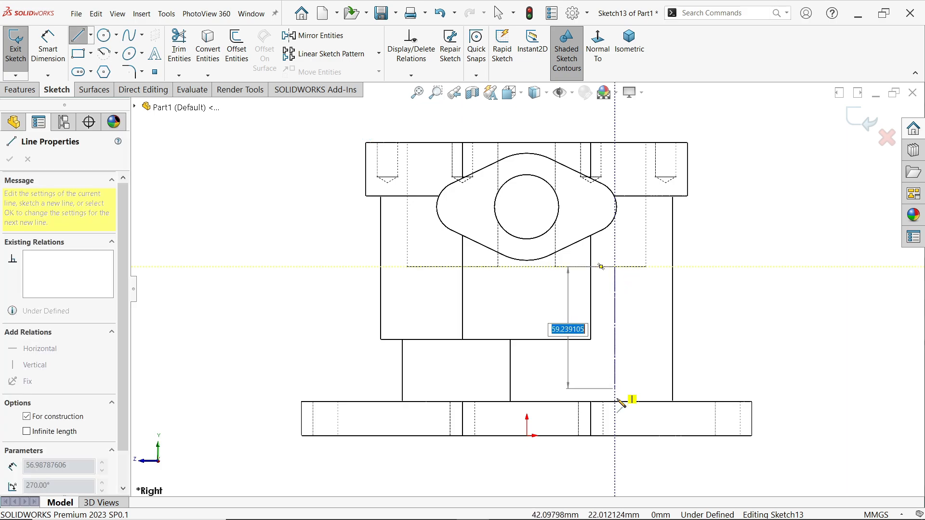
click(615, 437)
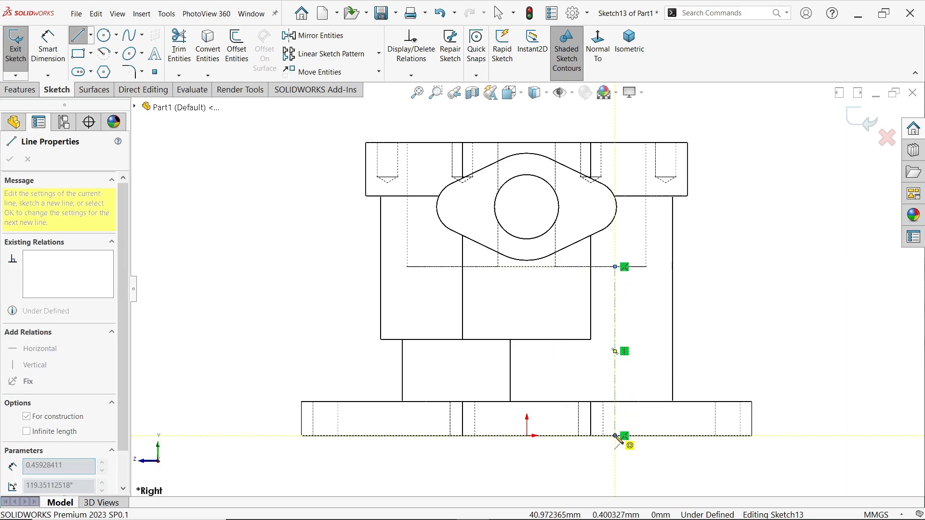
Draw a stepped half-profile from the centerline's lower end up to its upper end, and change the profile's lines from construction to solid
scroll(646, 436, down, 2)
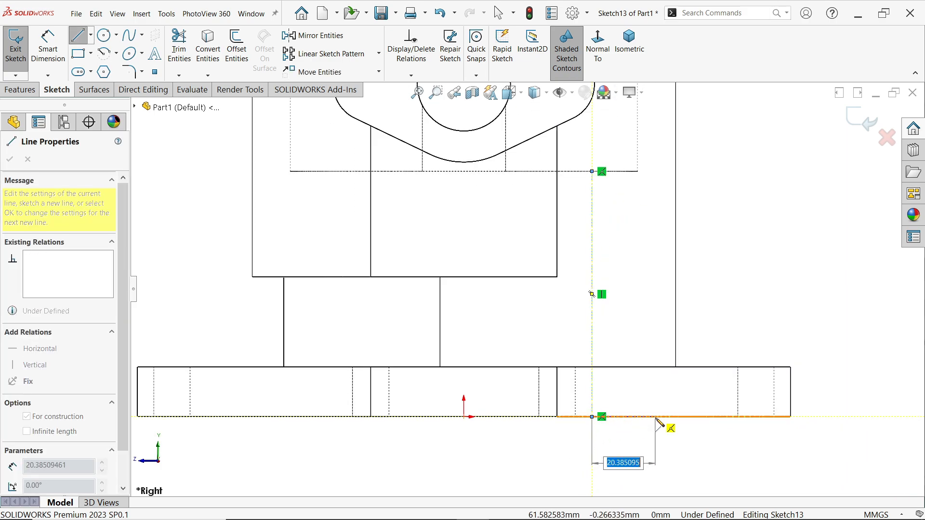
click(694, 417)
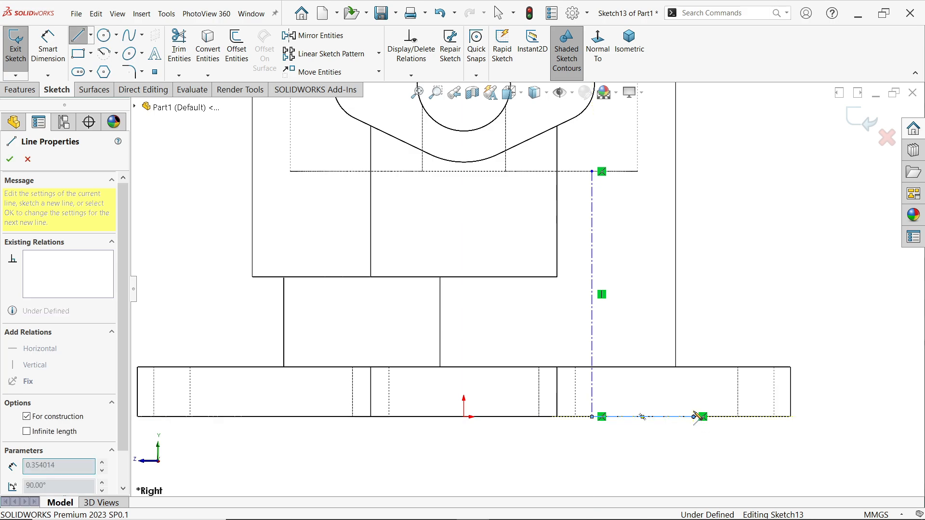
click(693, 400)
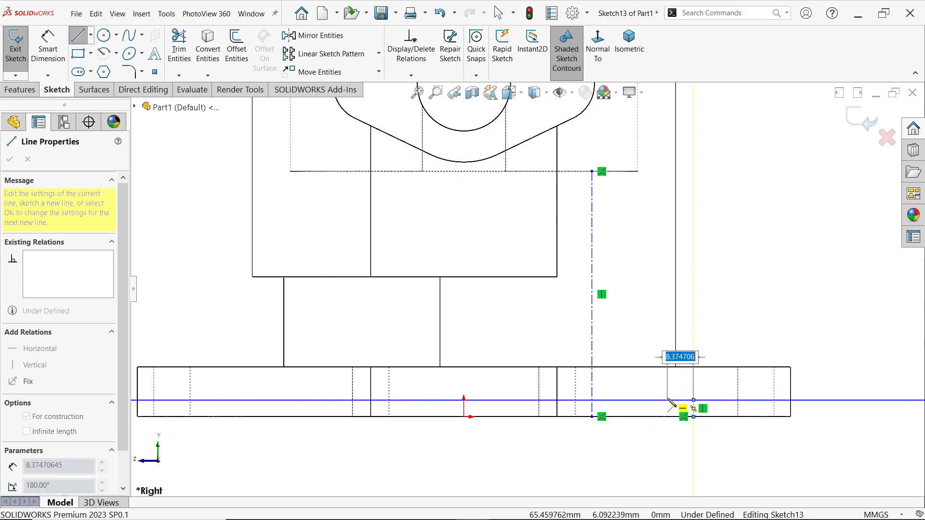
click(667, 400)
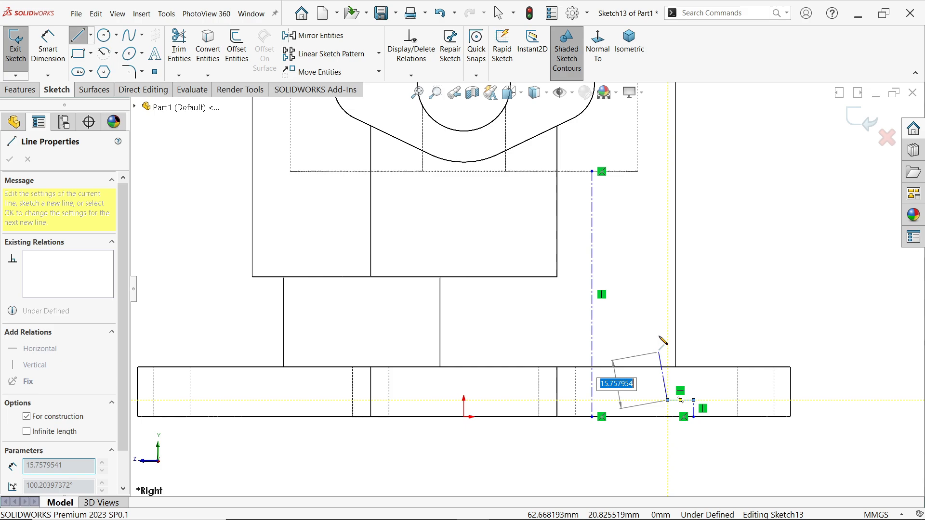
click(668, 253)
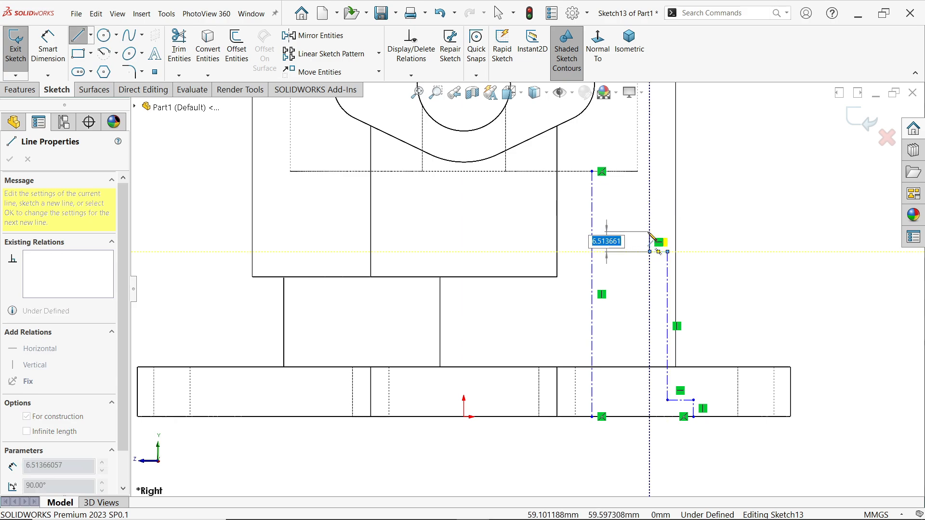
click(650, 234)
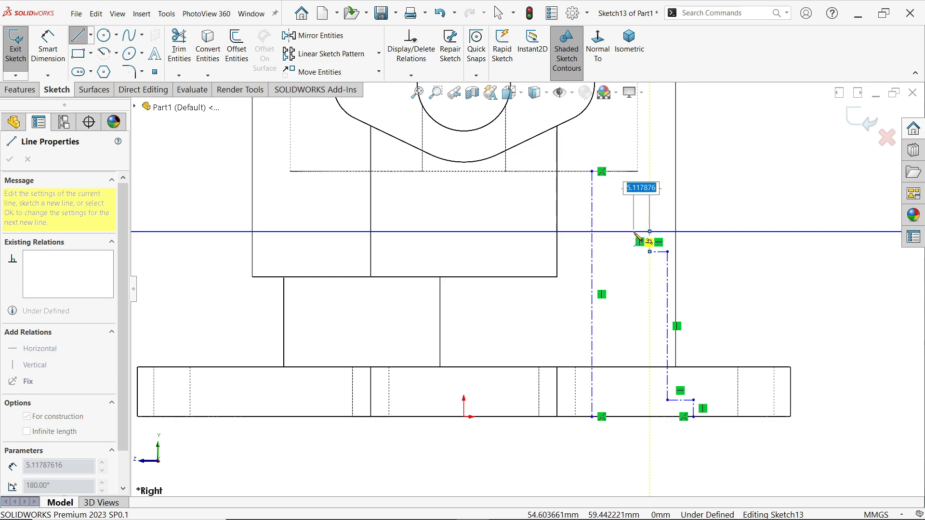
click(634, 232)
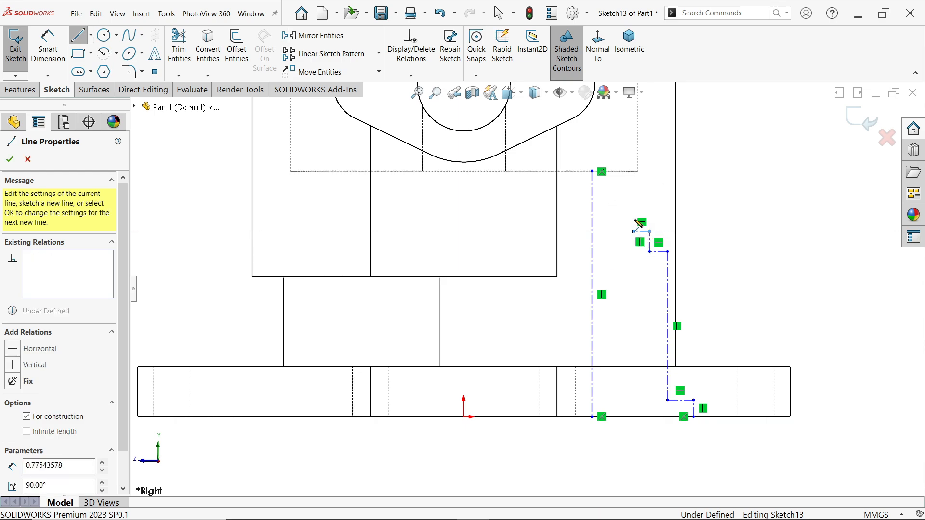
click(634, 172)
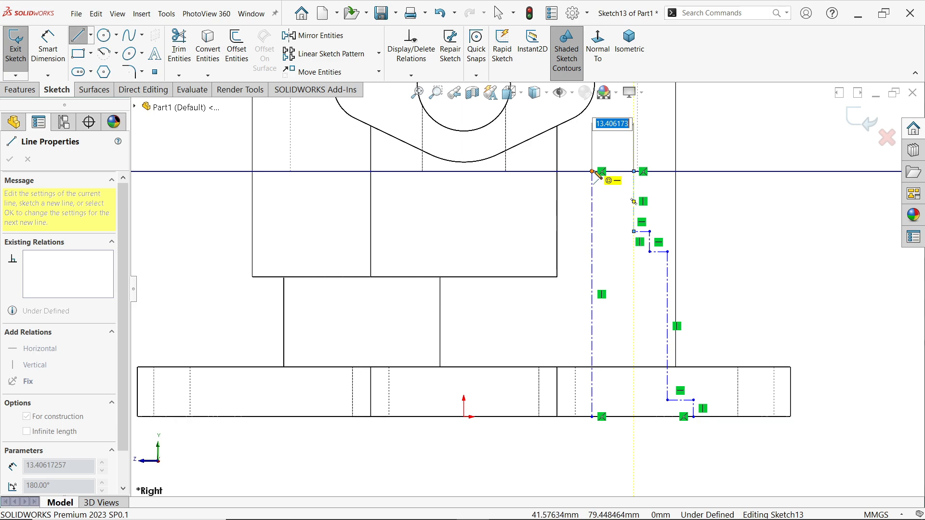
click(592, 171)
right_click(705, 234)
click(732, 198)
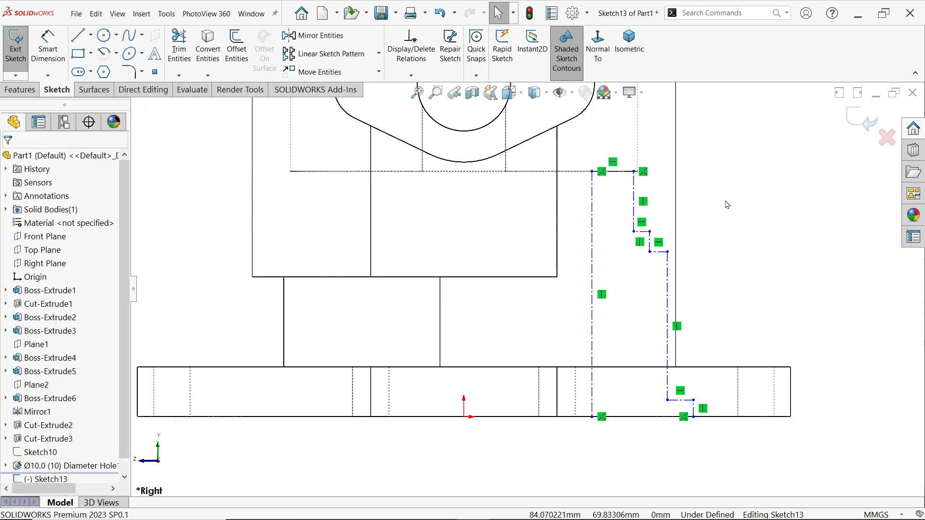
mouse_move(762, 130)
mouse_down()
mouse_move(710, 353)
mouse_move(621, 453)
mouse_up()
click(667, 417)
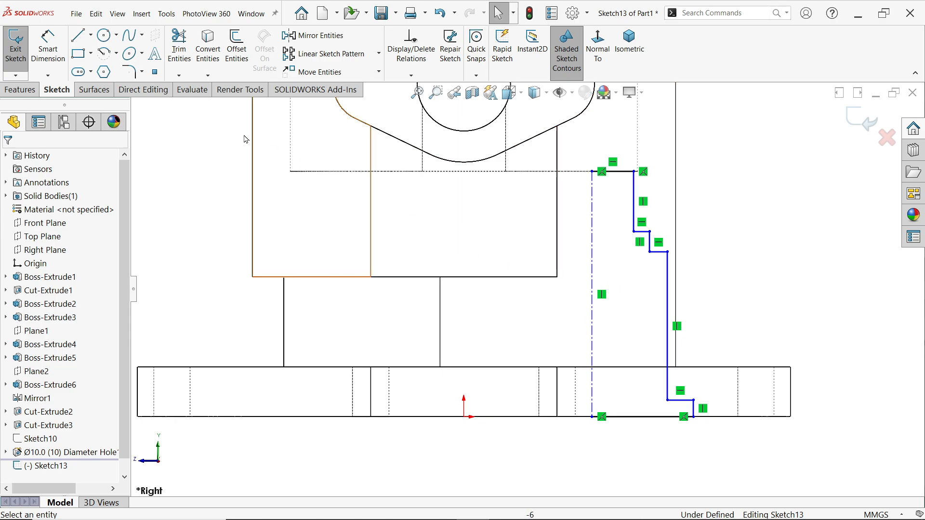
Dimension the profile's two lowest steps as diameters about the centerline, 76 mm for the bottom recess and 45 mm for the bore above
click(49, 52)
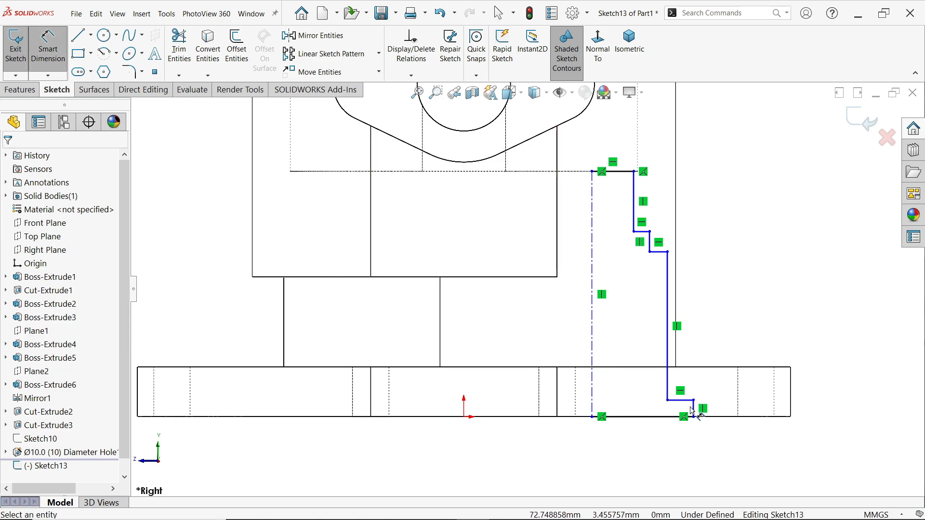
click(593, 402)
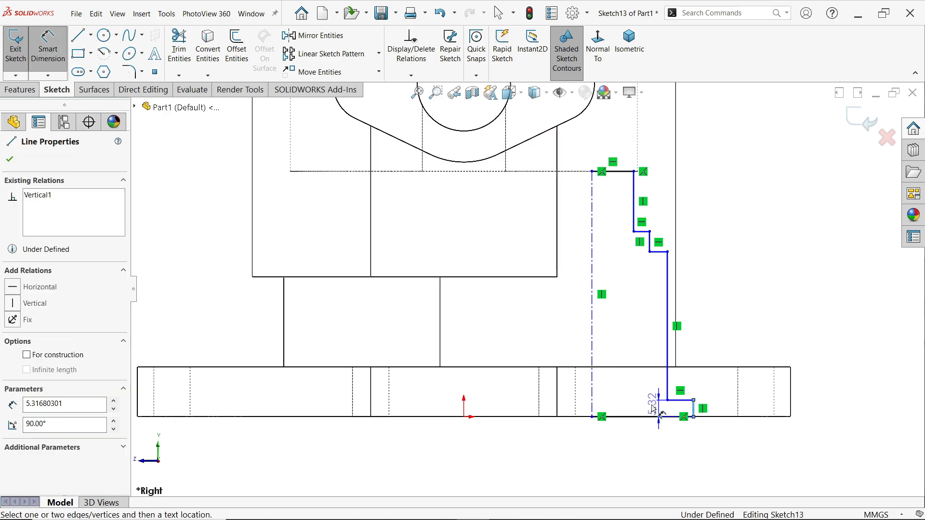
click(592, 399)
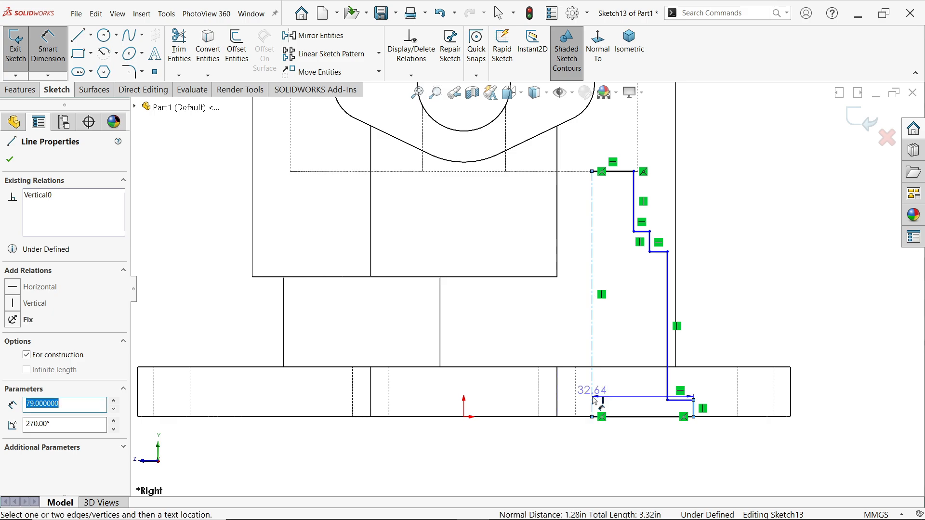
click(573, 459)
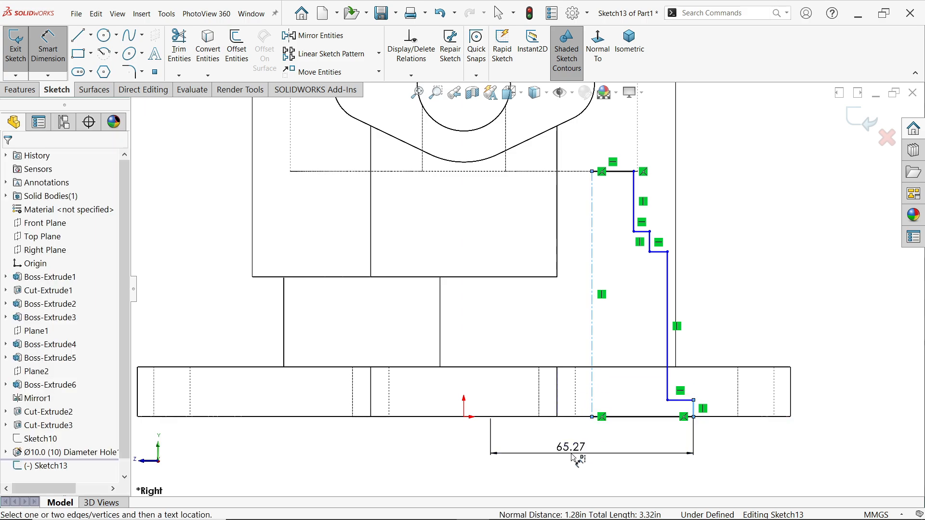
text(76)
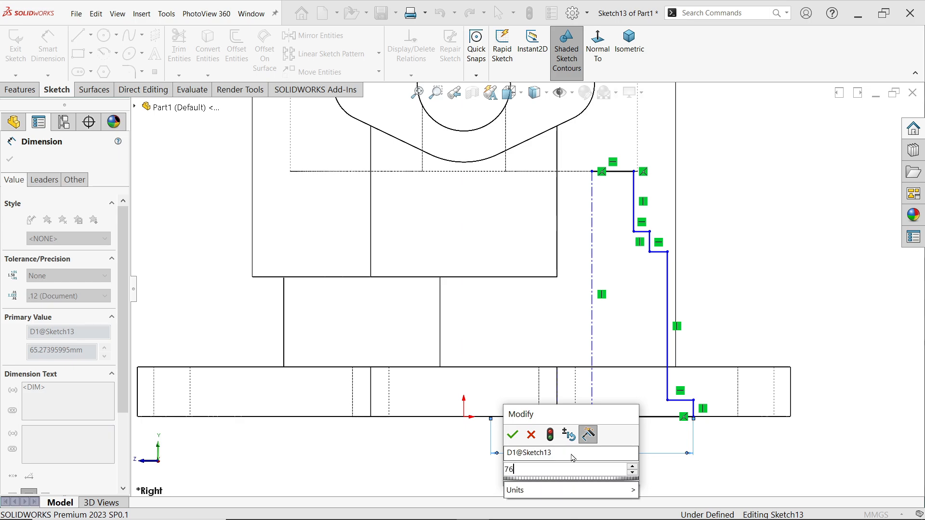
key(Return)
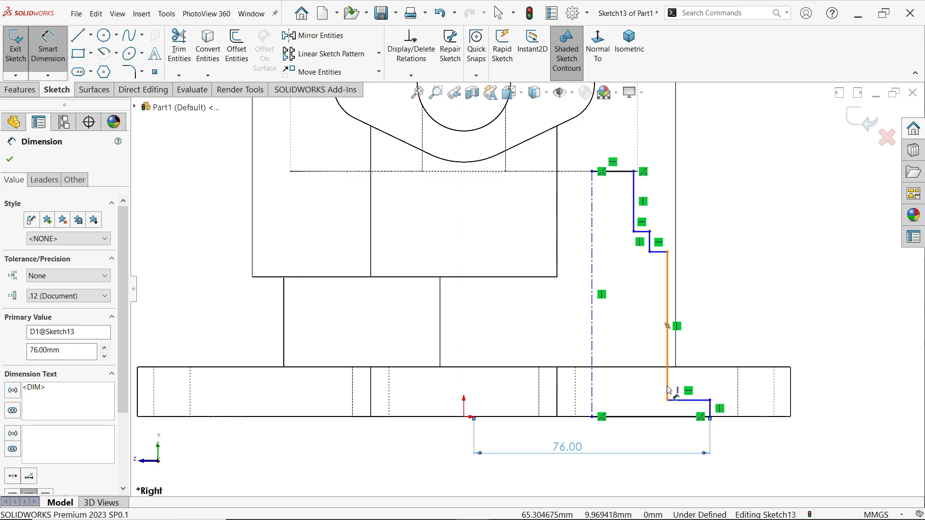
click(668, 390)
click(631, 351)
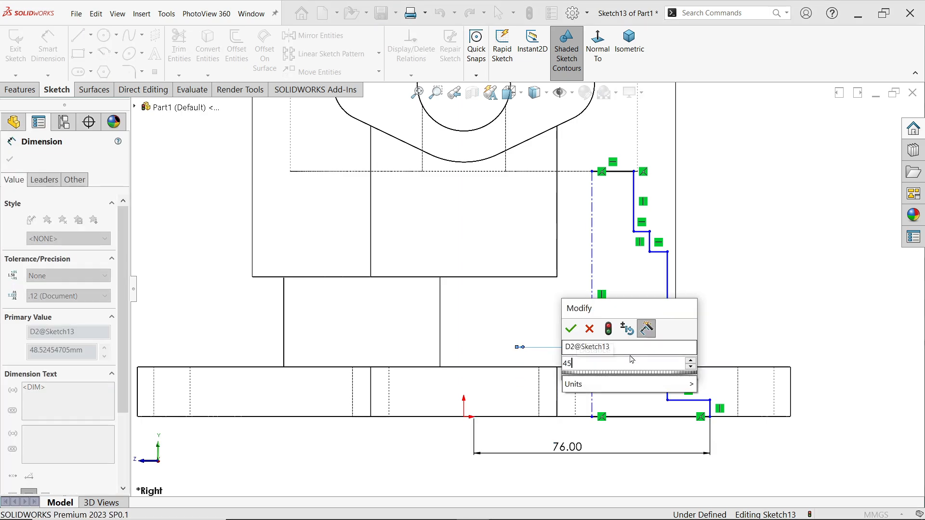
text(45)
key(Return)
Dimension the profile's two upper steps as diameters about the centerline, 30 mm for the short step and 25 mm for the top one
click(650, 249)
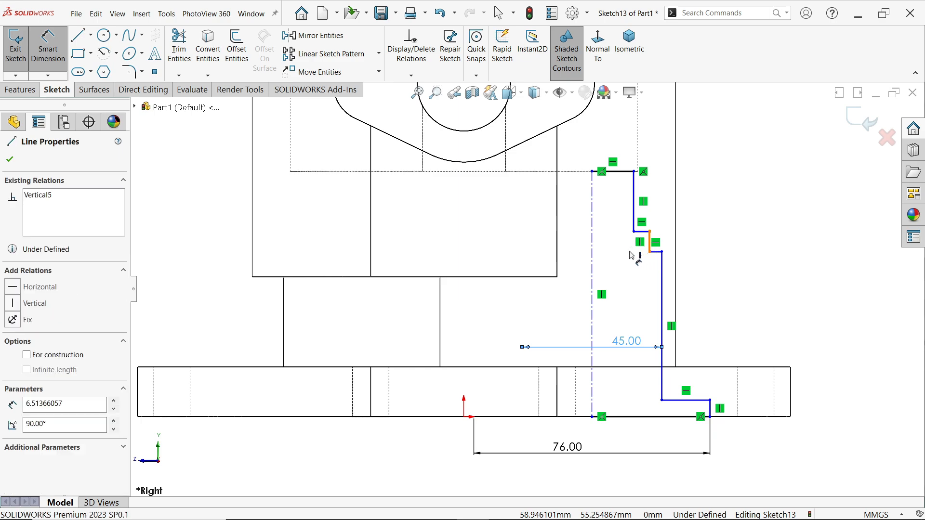
click(634, 255)
text(30)
key(Return)
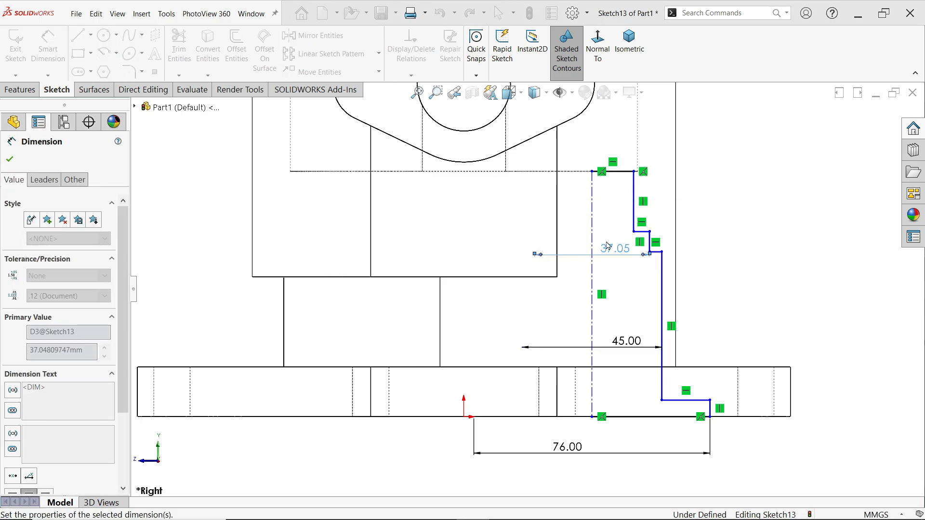
click(634, 203)
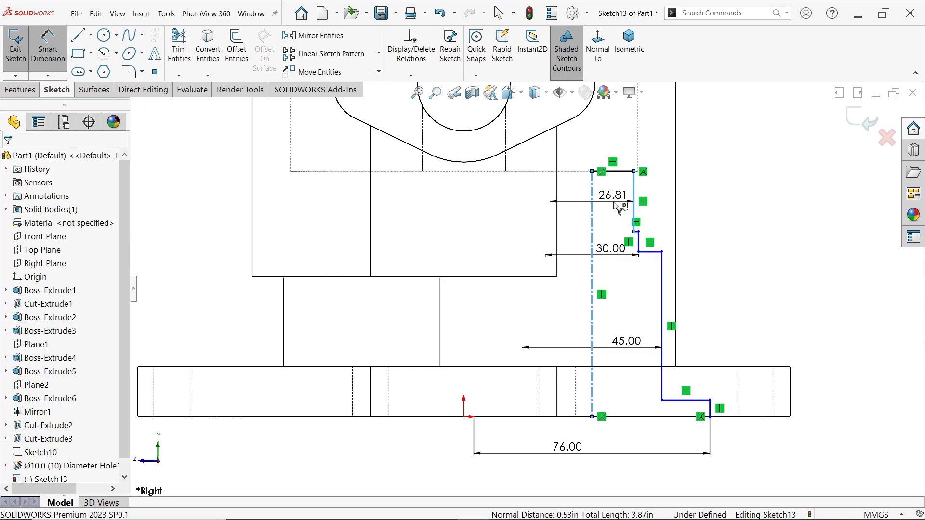
click(615, 203)
click(554, 183)
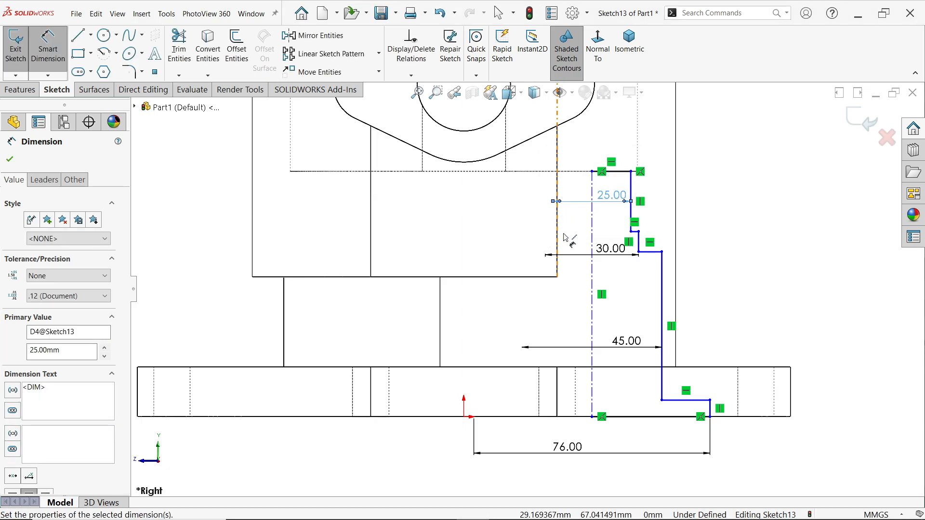
Set the height of the 76 mm diameter bottom recess to 6 mm
scroll(720, 424, down, 3)
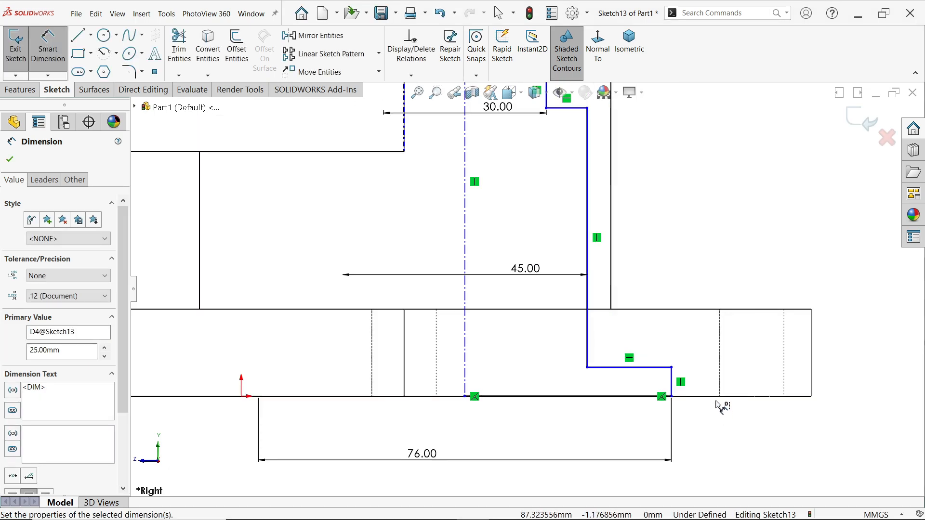
click(673, 384)
click(685, 384)
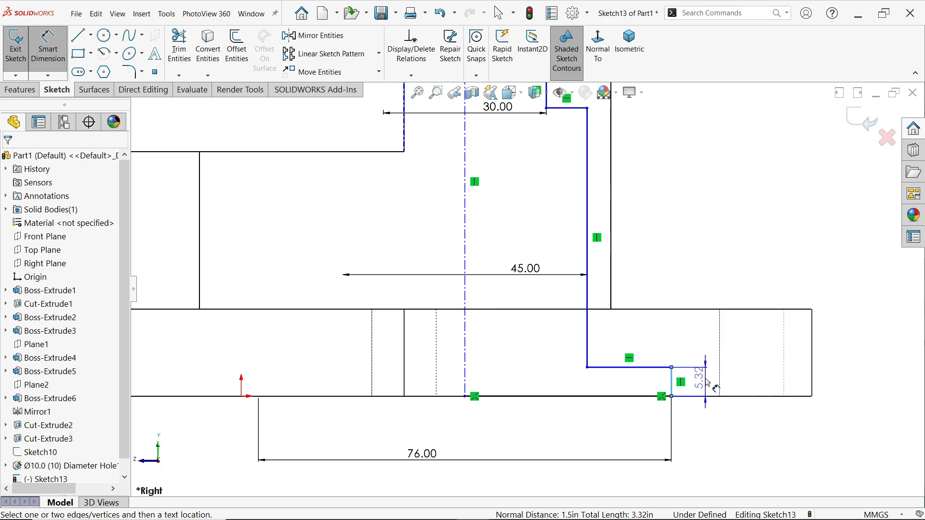
click(709, 383)
text(6)
key(Return)
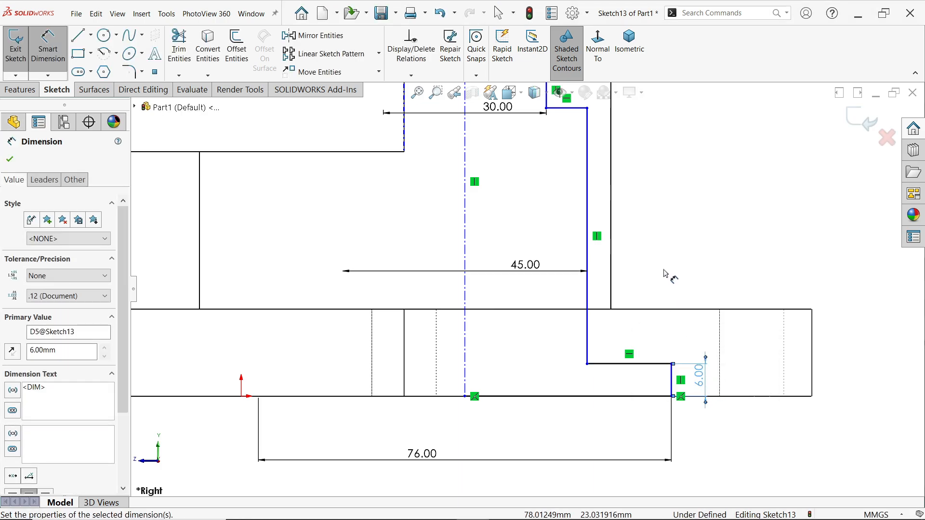
Set the height of the 25 mm diameter top step in the bore profile to 20 mm
scroll(603, 231, up, 3)
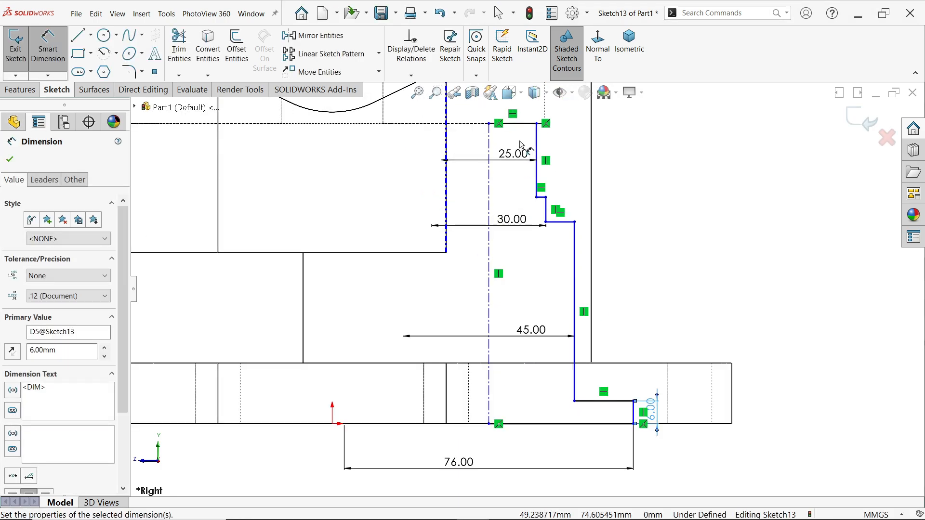
scroll(520, 145, down, 3)
click(552, 193)
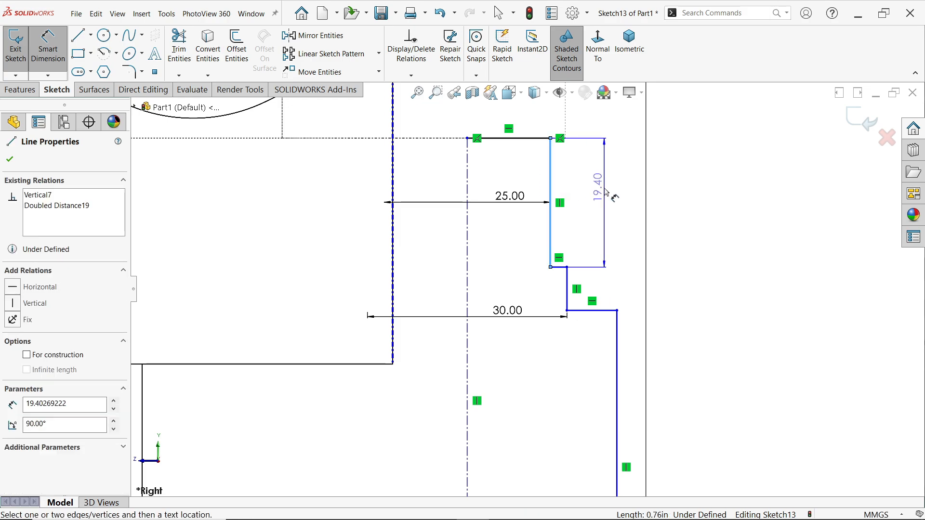
click(609, 195)
text(20)
key(Return)
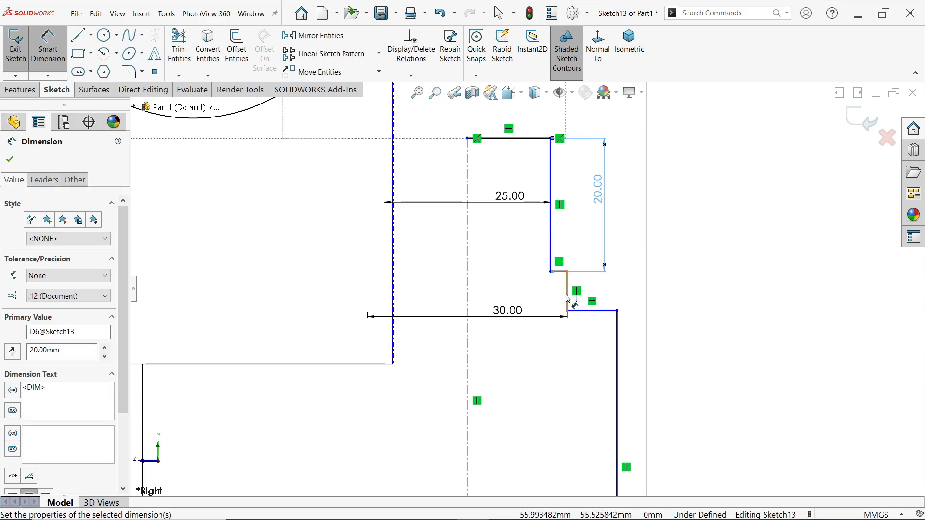
Set the height of the short 30 mm diameter step in the bore profile to 6 mm
click(568, 298)
click(632, 295)
text(6)
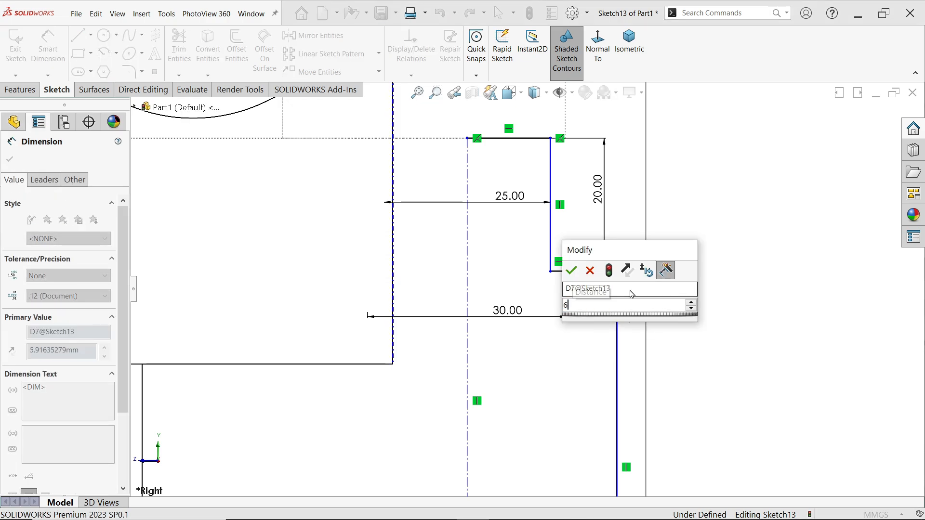
key(Return)
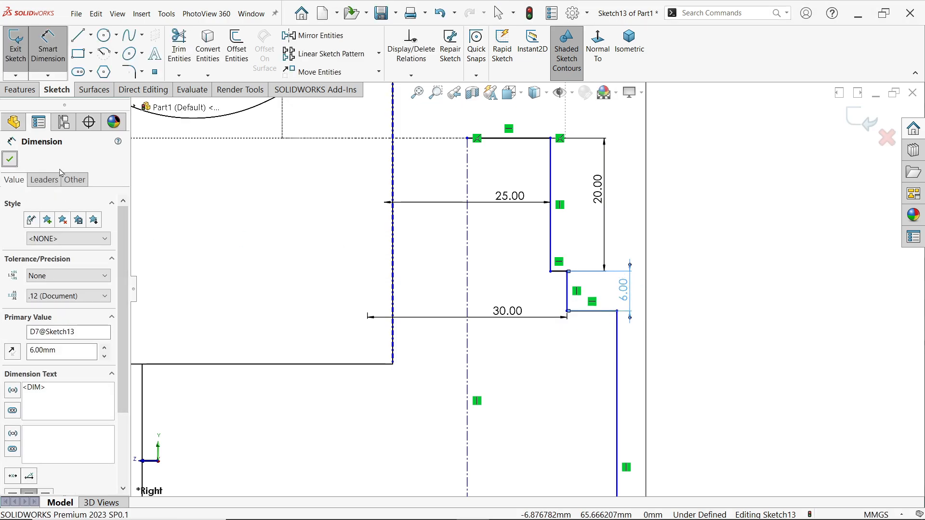
key(Escape)
key(f)
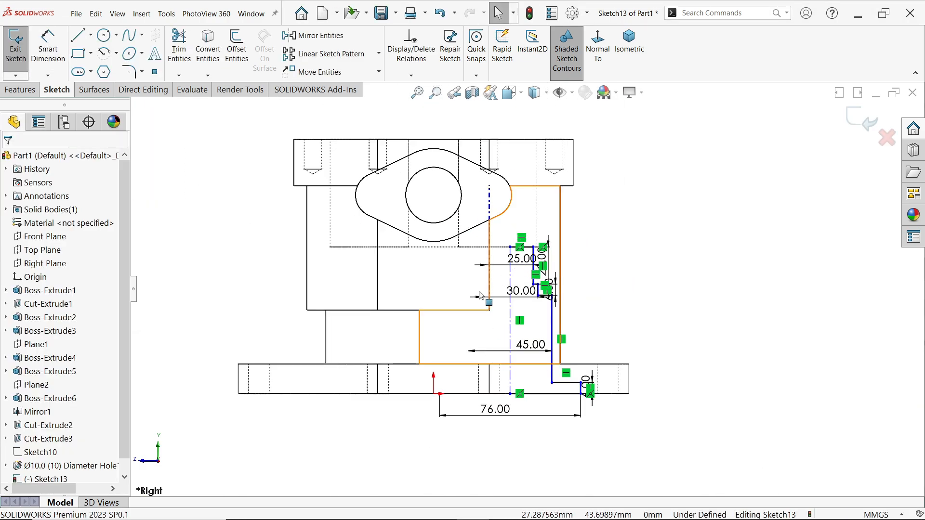
Dimension the horizontal distance between the origin and the lower end of the profile's centerline as 30 mm
scroll(482, 294, down, 3)
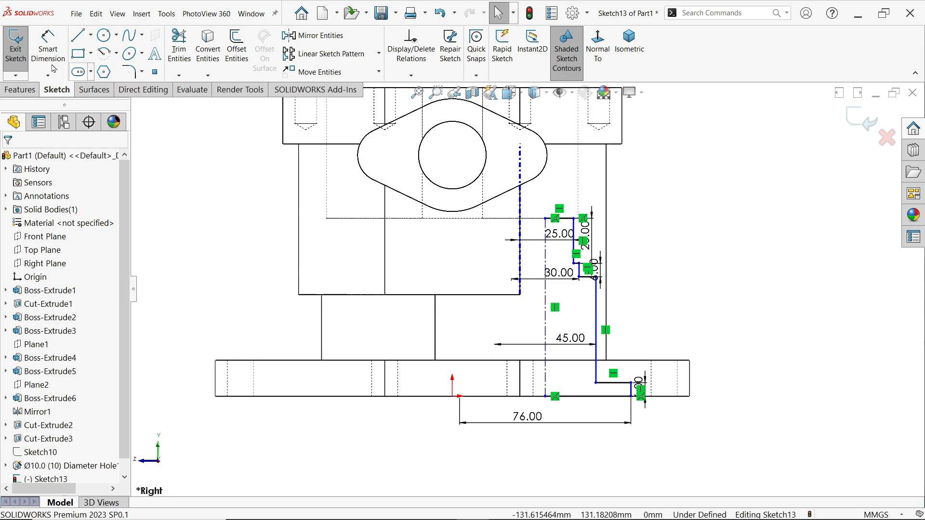
click(48, 48)
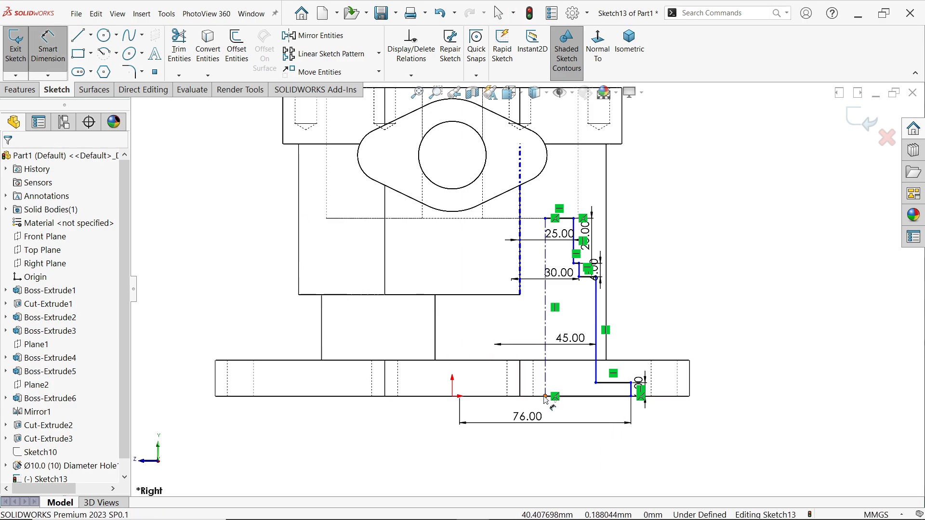
click(545, 397)
click(453, 396)
click(485, 455)
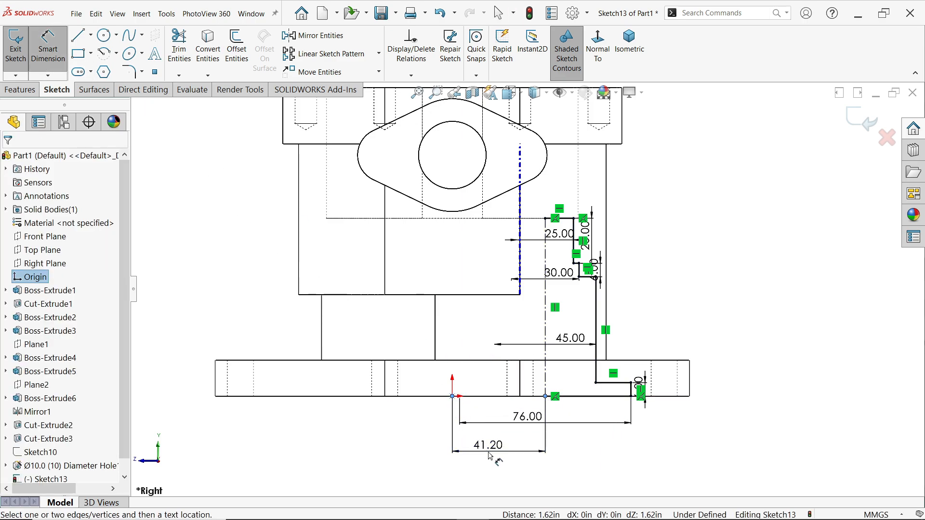
text(30)
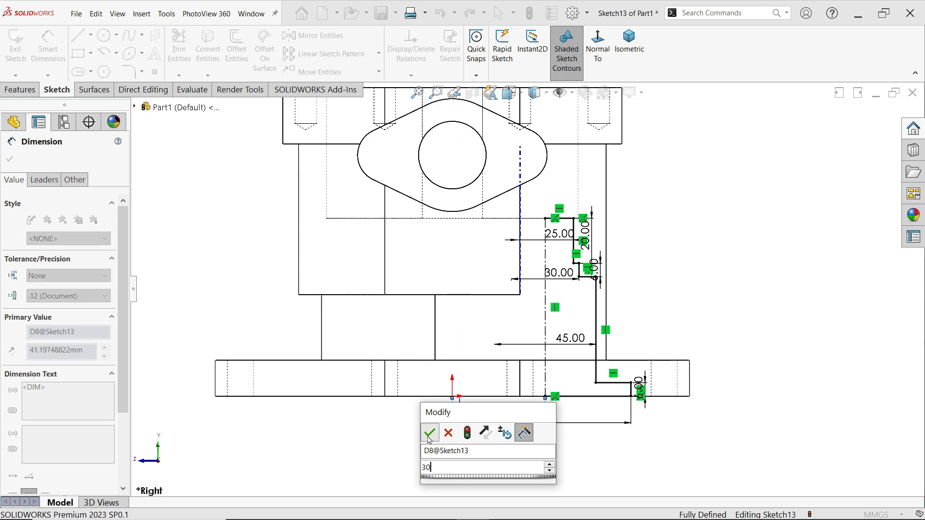
click(430, 432)
scroll(519, 168, down, 2)
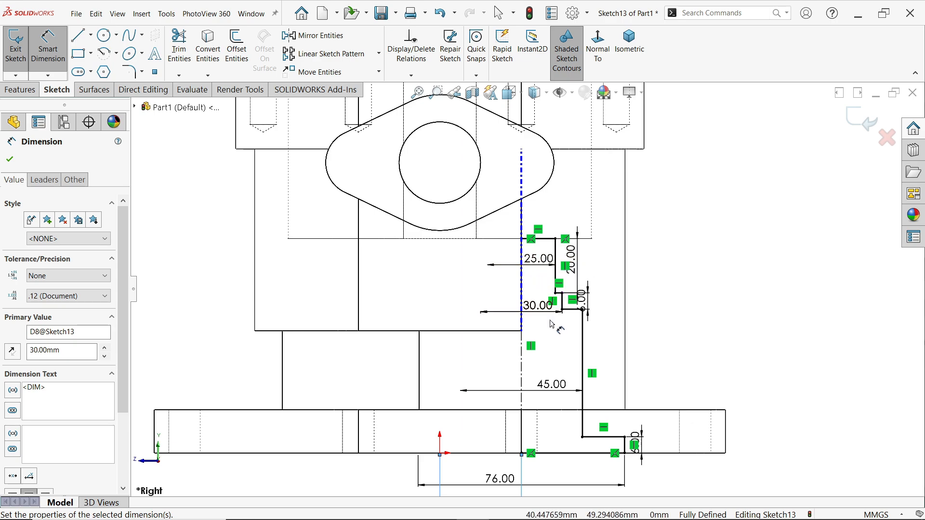
click(10, 159)
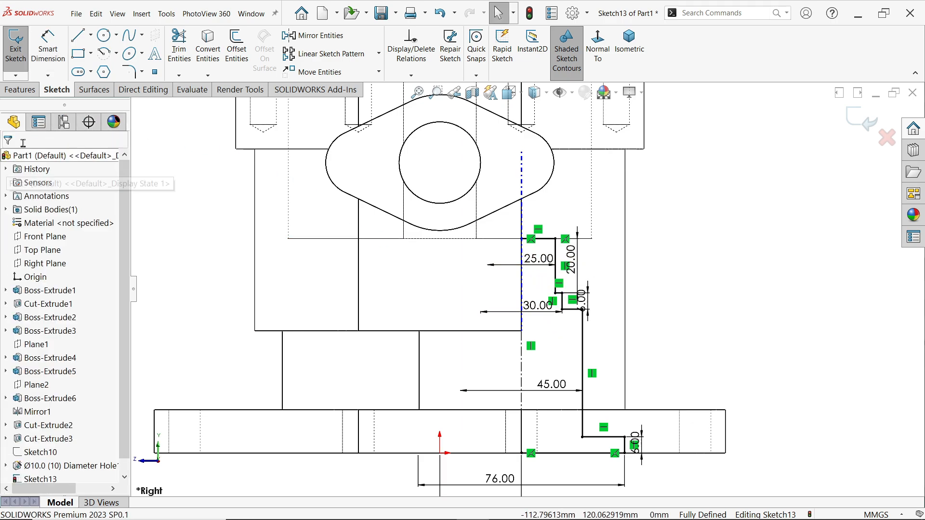
Start a blind 360° revolved cut of the stepped profile about its centerline, letting the open sketch be closed automatically
click(22, 90)
click(245, 48)
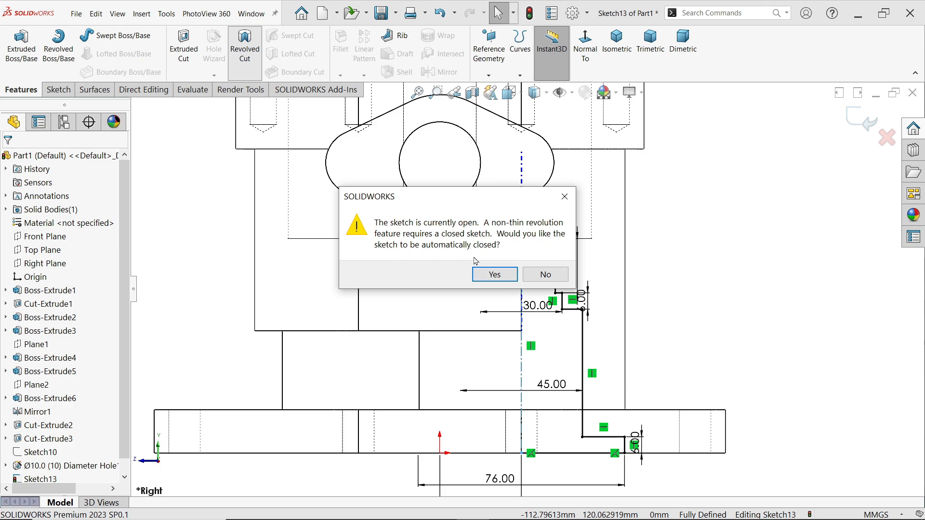
click(493, 275)
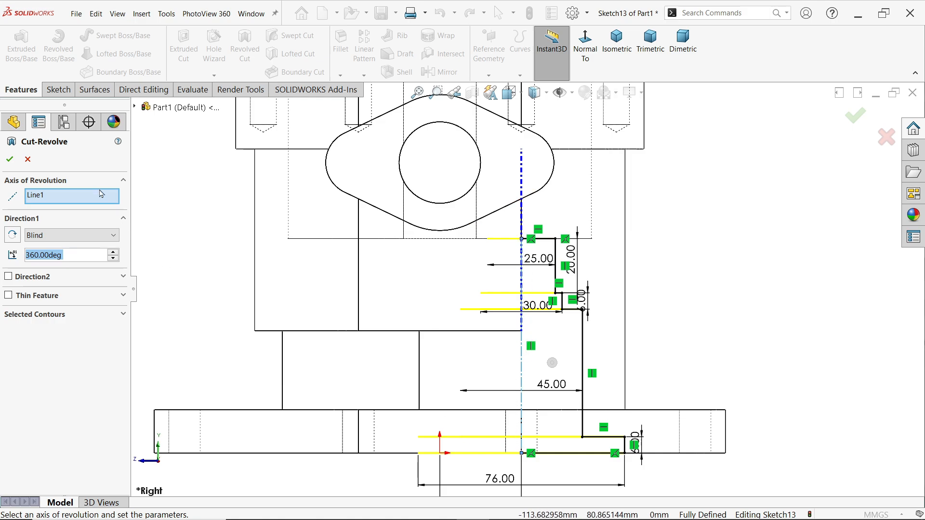
click(68, 239)
click(60, 242)
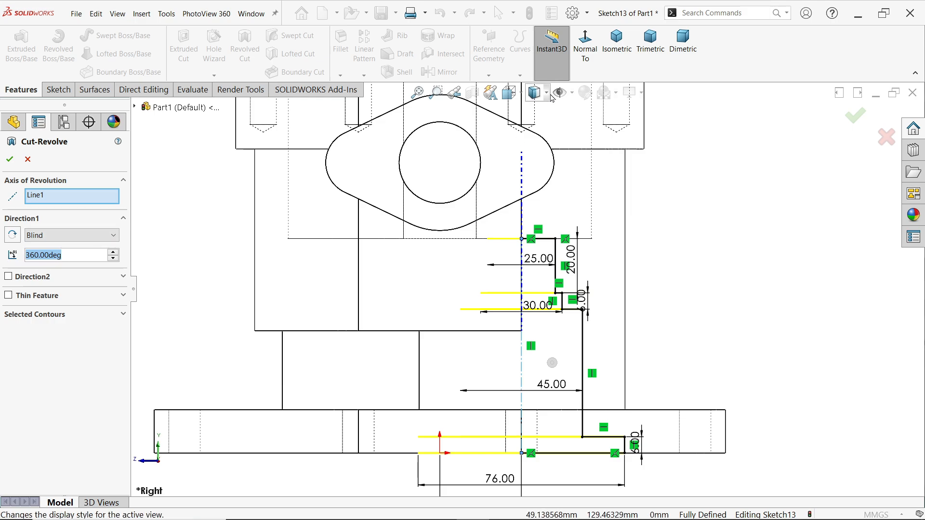
Shade the model with its edges shown and apply the revolved cut
click(536, 93)
click(538, 119)
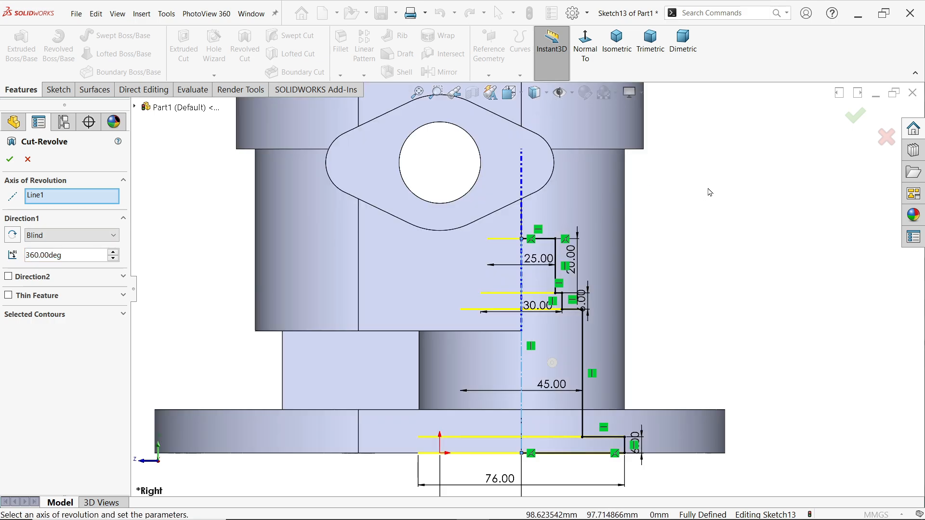
scroll(706, 194, up, 3)
middle_drag(686, 195, 668, 271)
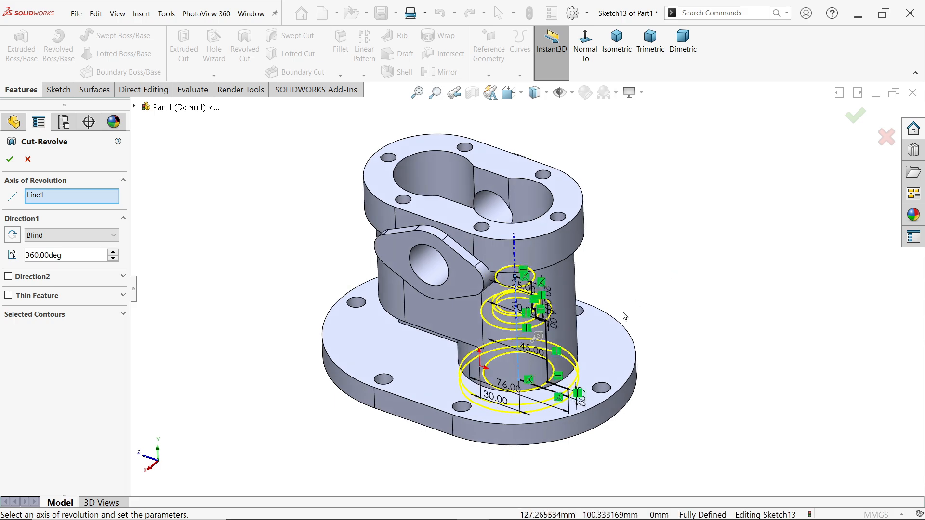
scroll(512, 422, down, 3)
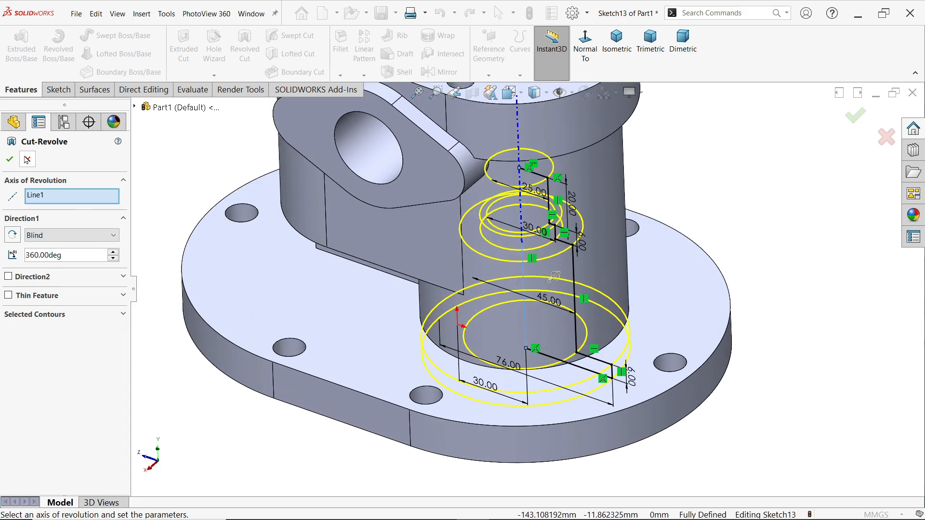
click(8, 160)
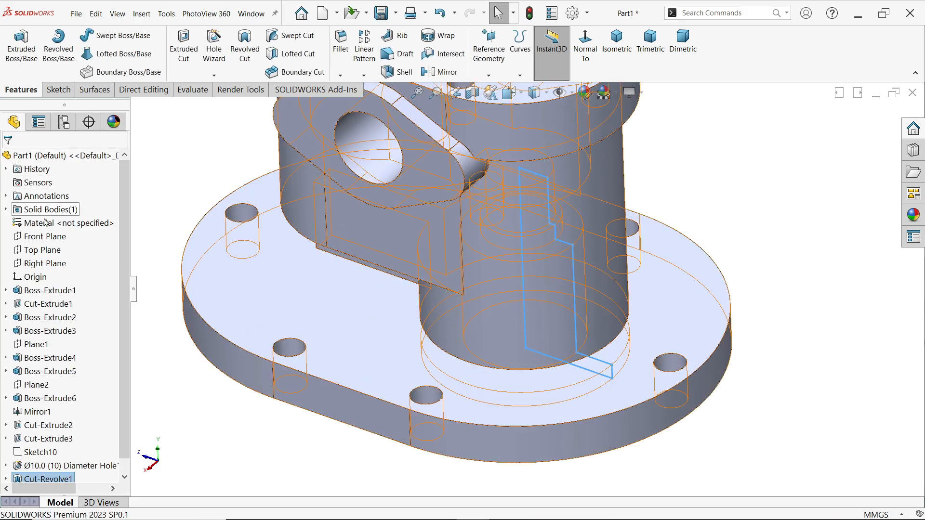
Inspect the stepped bore in a section view through the Right Plane, and return to the full model
click(52, 264)
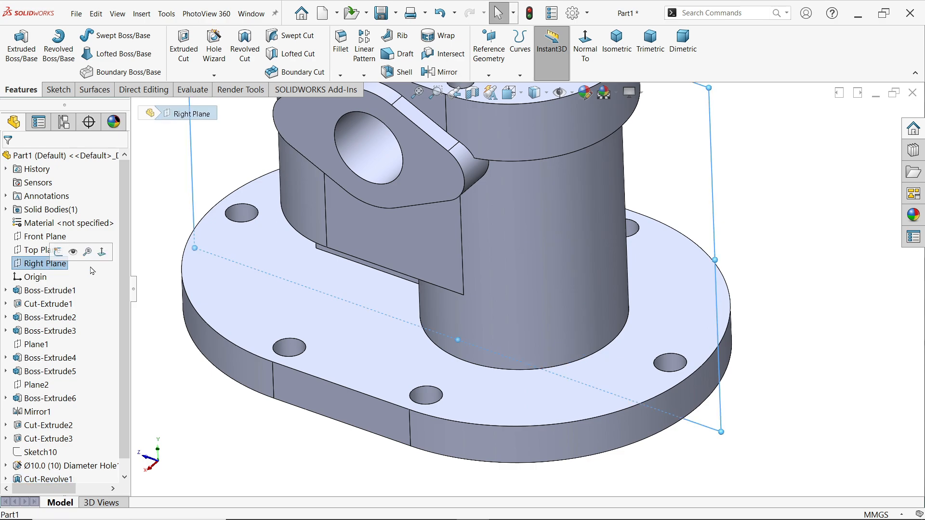
click(472, 92)
click(12, 161)
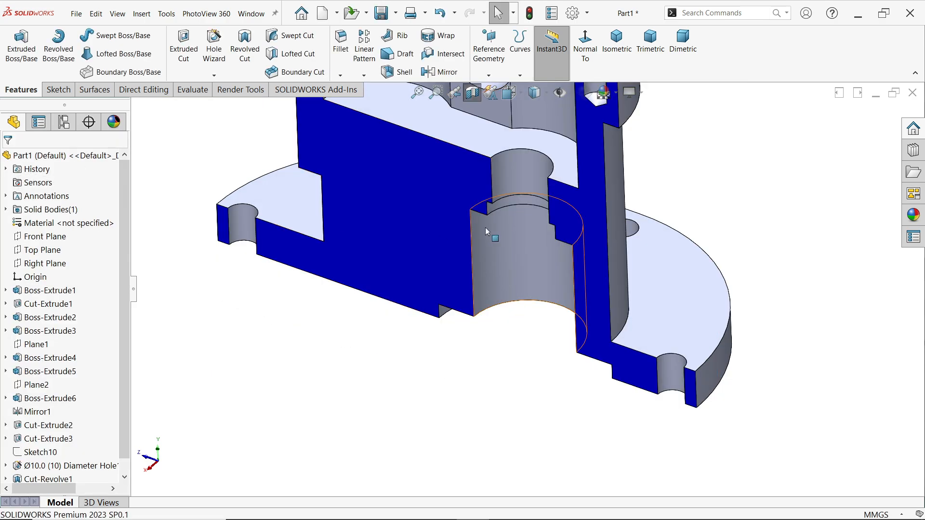
scroll(516, 219, up, 4)
scroll(532, 214, down, 2)
mouse_move(544, 242)
middle_down()
mouse_move(571, 130)
mouse_move(559, 121)
mouse_move(546, 225)
middle_up()
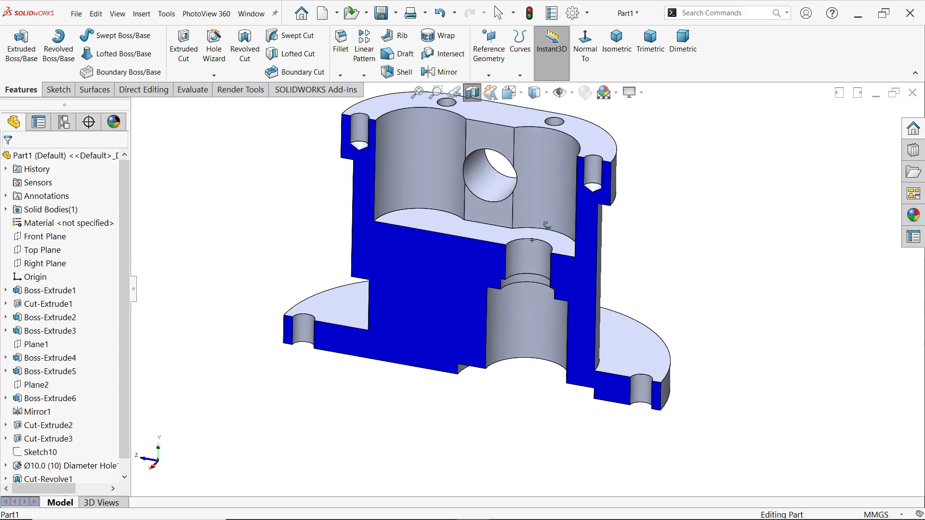
click(472, 92)
Switch to the SOLIDWORKS EXERCISE 195 drawing and check the second bore's diameter and depth in the top and right views
key(alt+Tab)
scroll(324, 406, up, 2)
scroll(324, 406, up, 2)
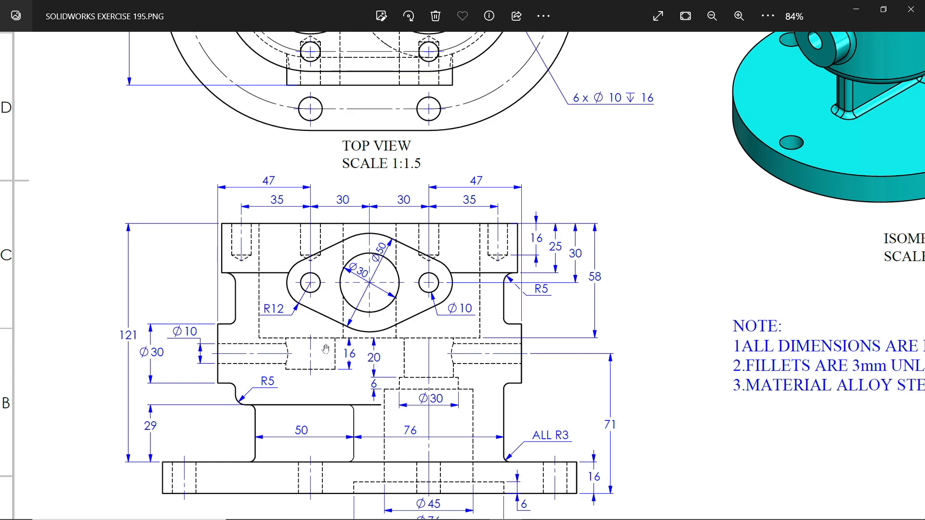
drag(375, 121, 373, 340)
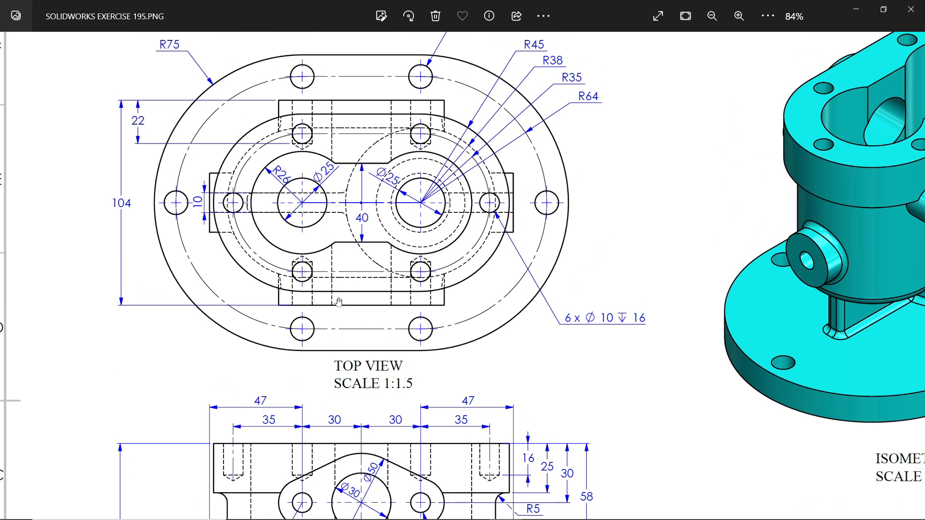
drag(339, 302, 362, 155)
drag(363, 389, 373, 270)
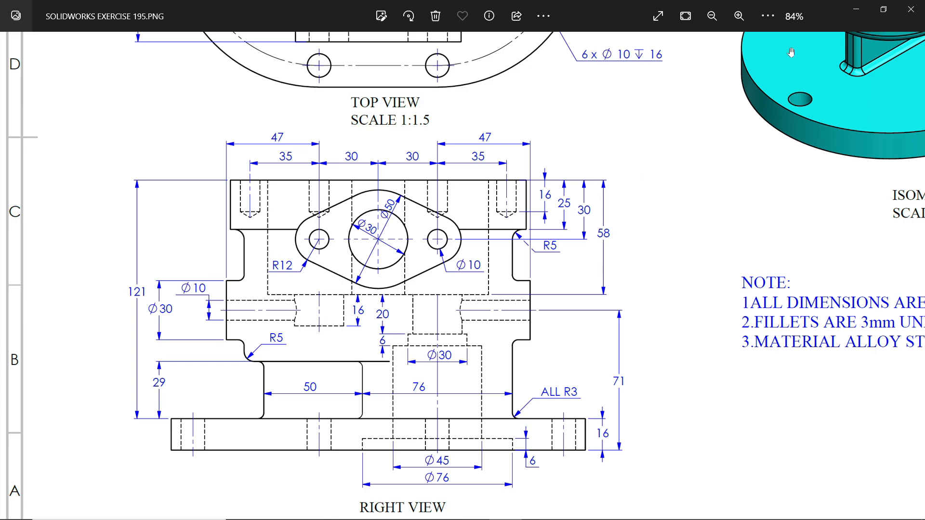
click(858, 9)
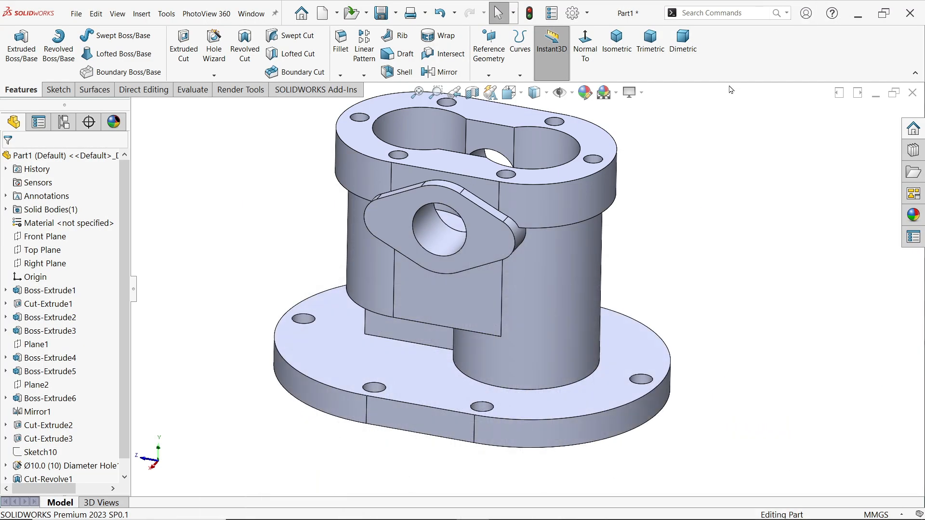
Sketch a 25 mm diameter circle on the pocket floor, near the rounded end opposite the stepped bore
middle_drag(509, 231, 490, 356)
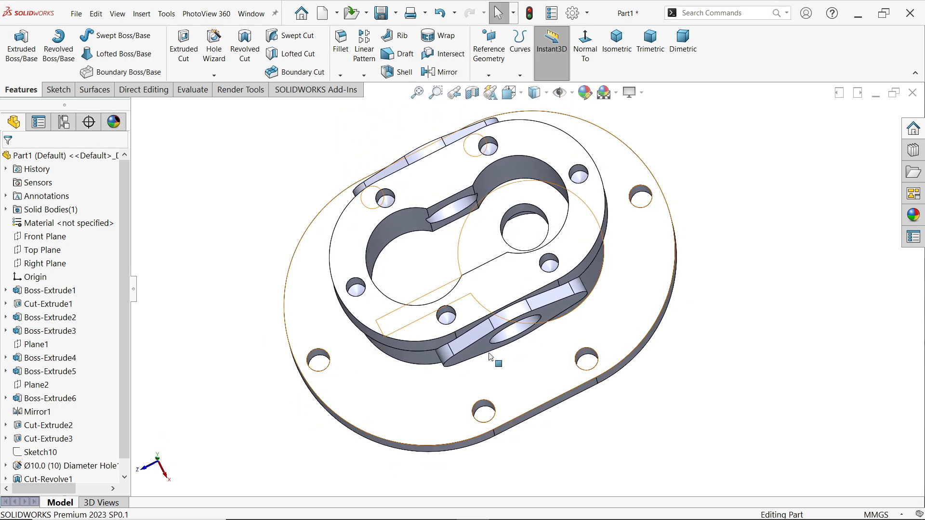
click(430, 280)
click(474, 250)
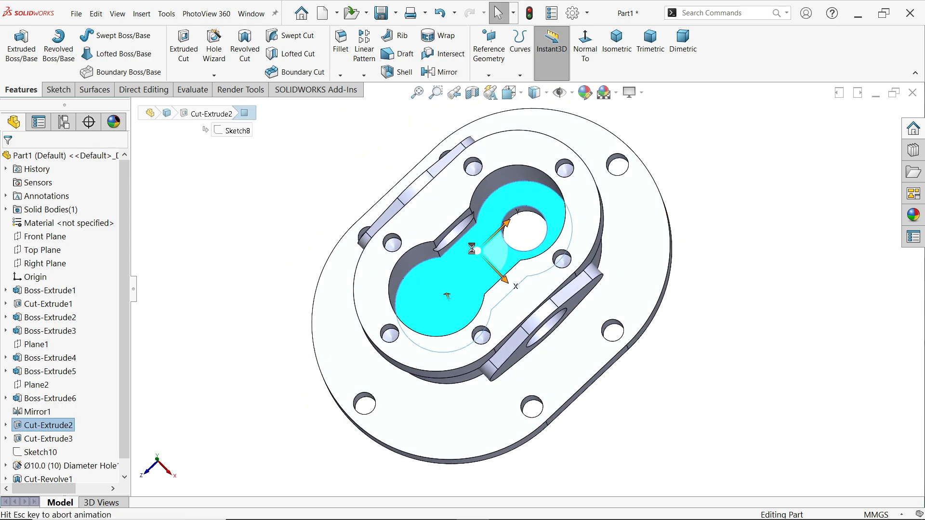
click(104, 36)
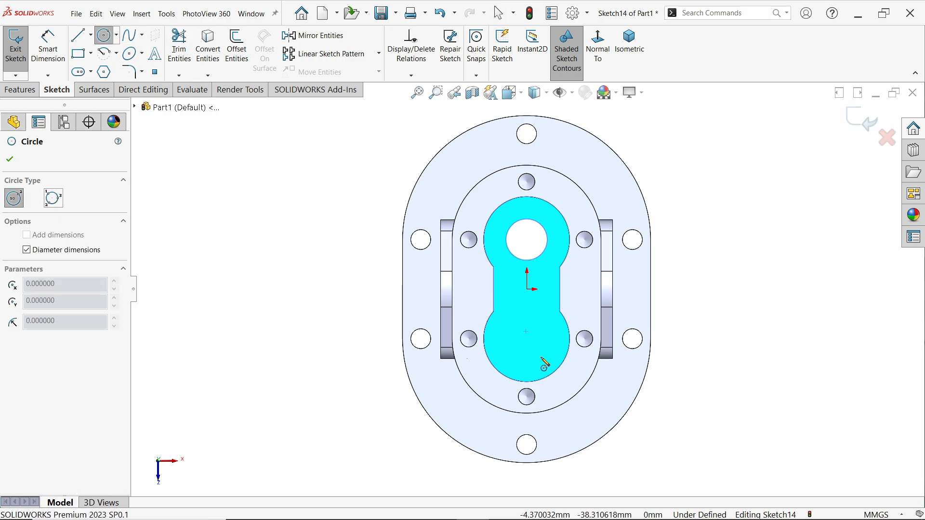
click(527, 343)
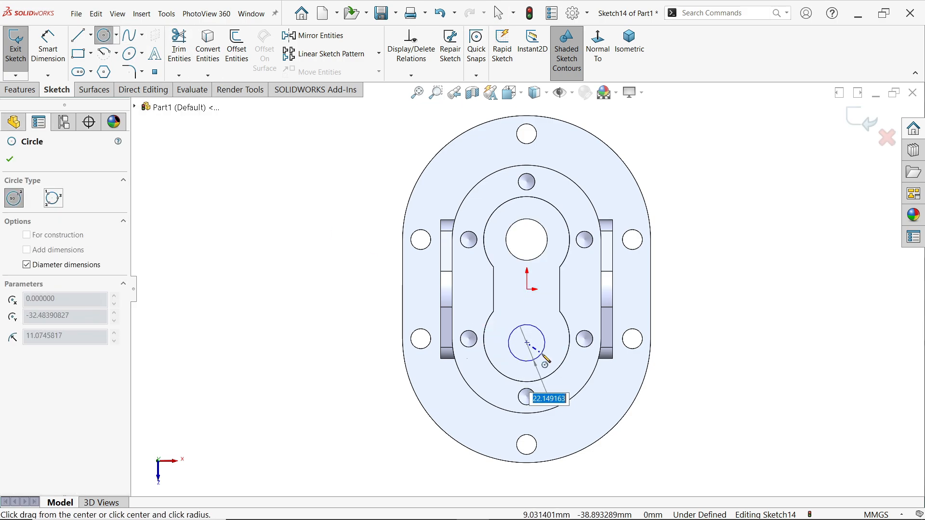
key(Return)
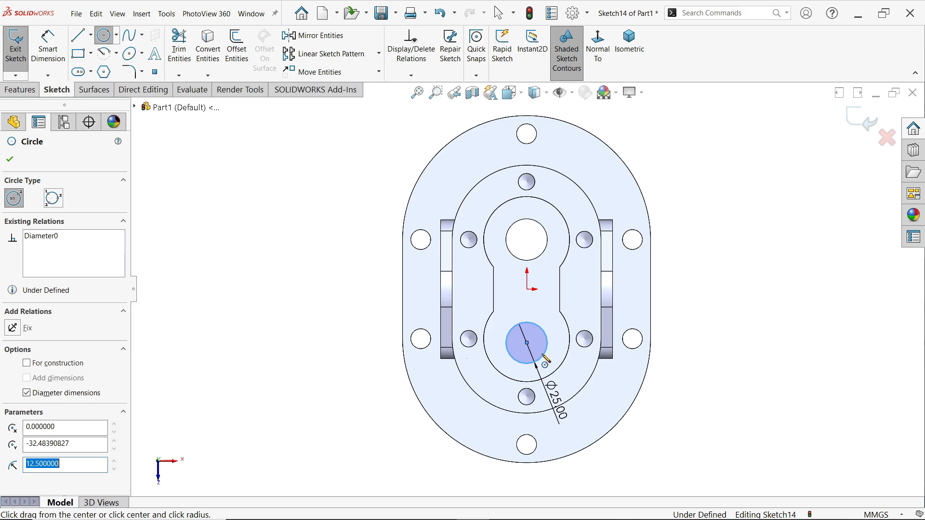
right_click(727, 295)
click(744, 295)
Make the 25 mm circle concentric with the arc edge of the pocket's rounded end
scroll(558, 382, down, 3)
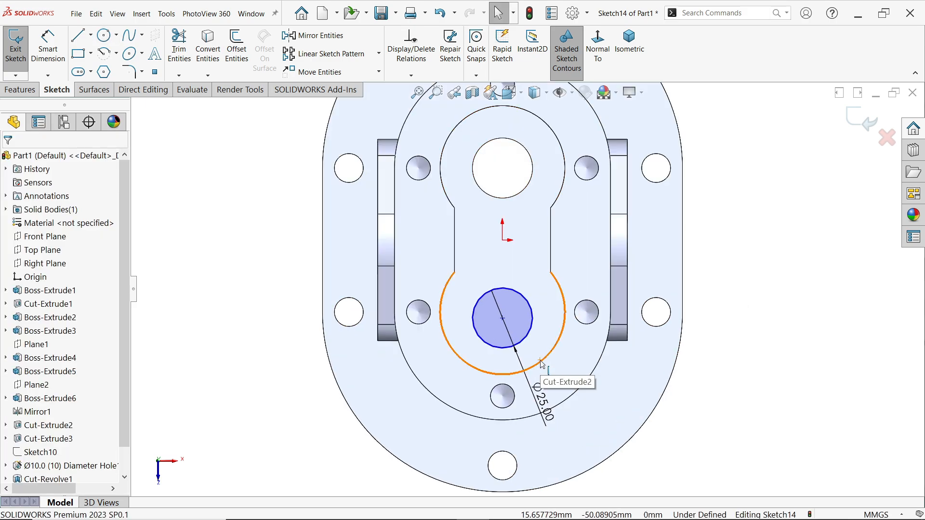
click(543, 365)
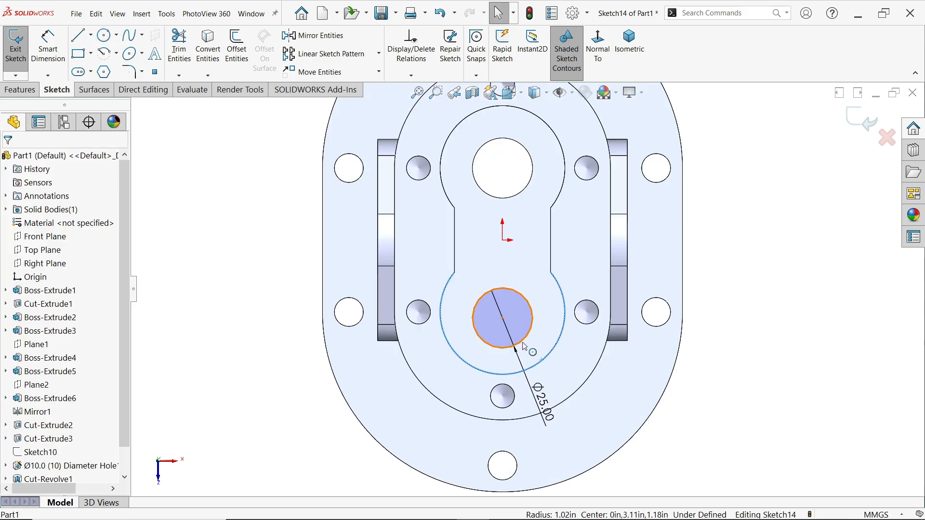
ctrl+click(532, 312)
click(579, 299)
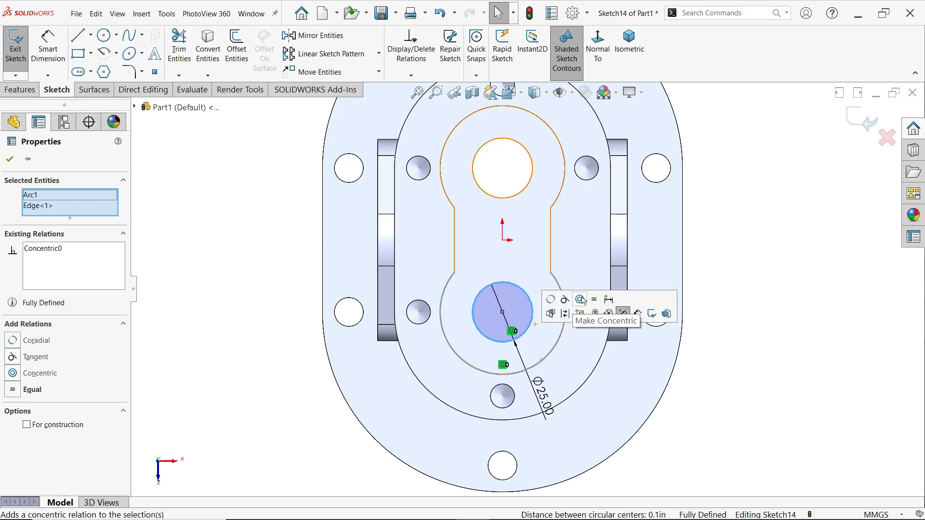
click(245, 199)
click(20, 89)
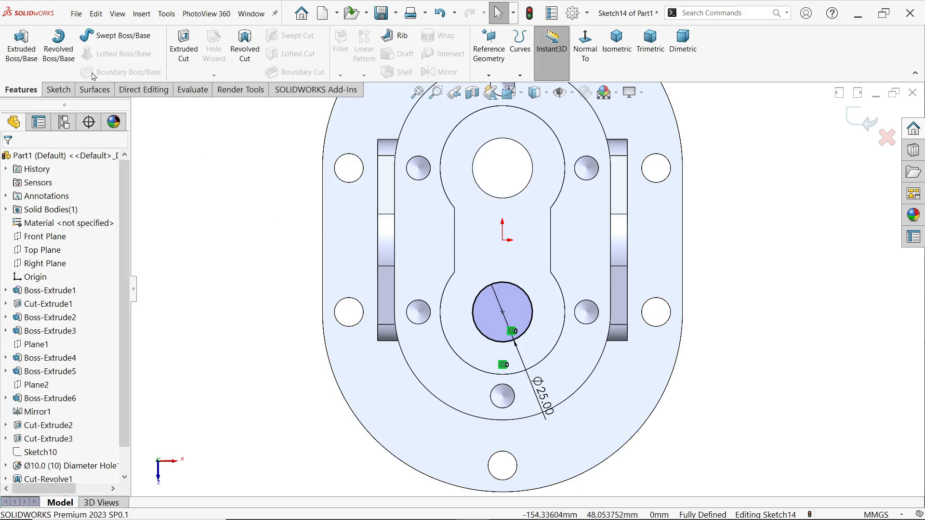
Cut the 25 mm circle into the pocket floor as a blind extruded cut 16 mm deep
click(184, 47)
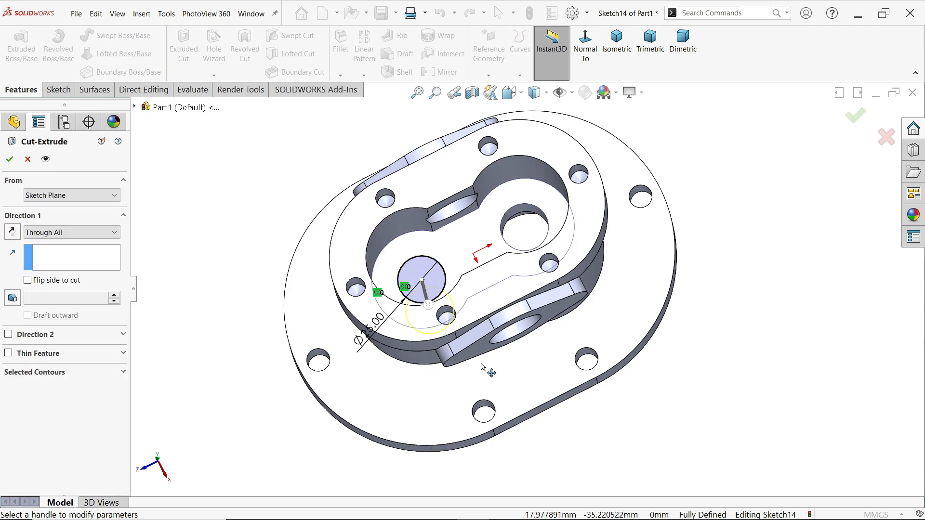
scroll(418, 288, down, 4)
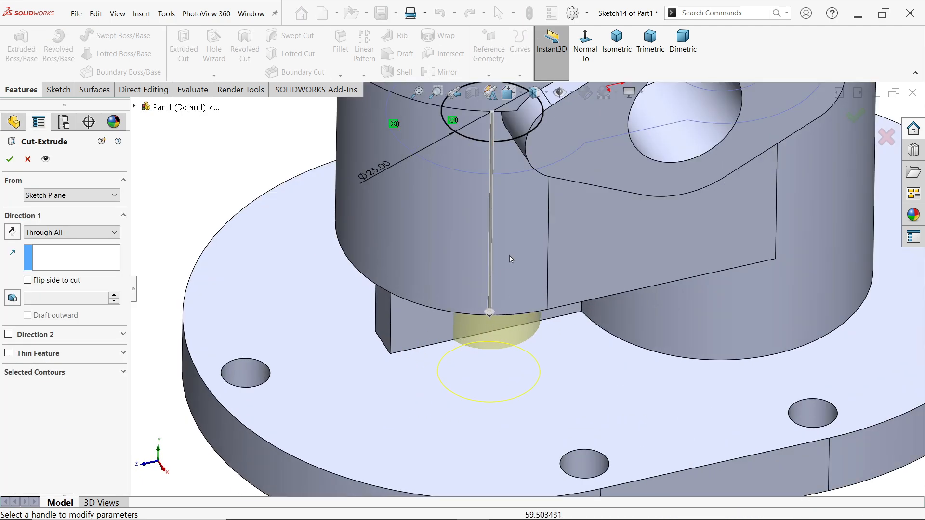
click(75, 233)
click(47, 243)
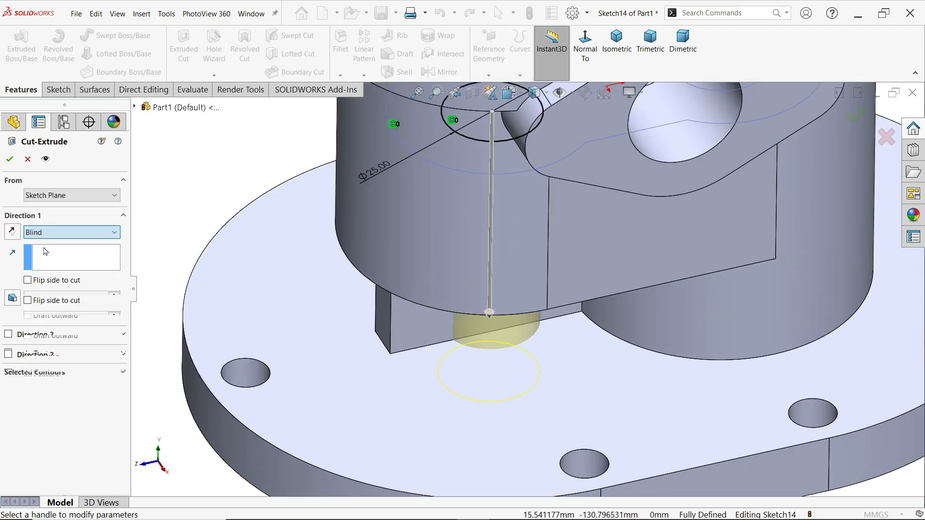
text(16)
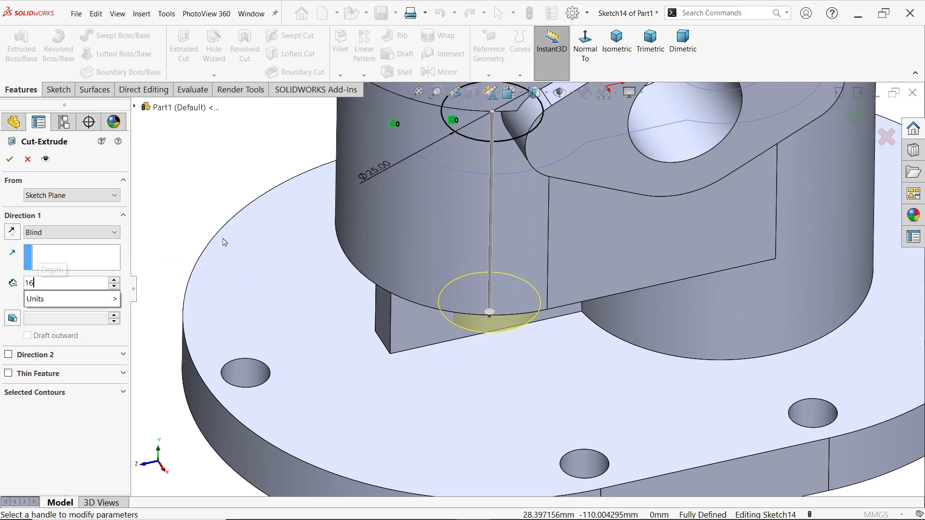
key(Return)
scroll(526, 286, up, 3)
scroll(514, 183, down, 2)
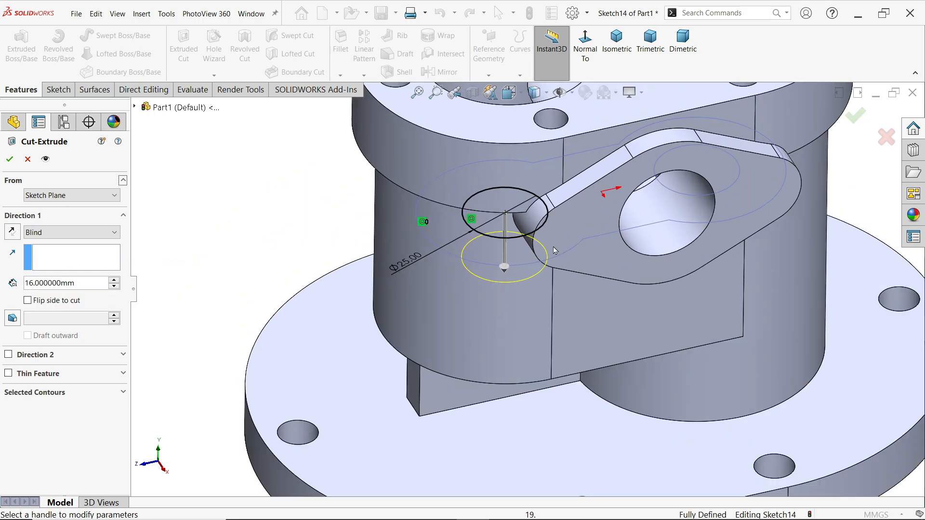
middle_drag(567, 241, 548, 172)
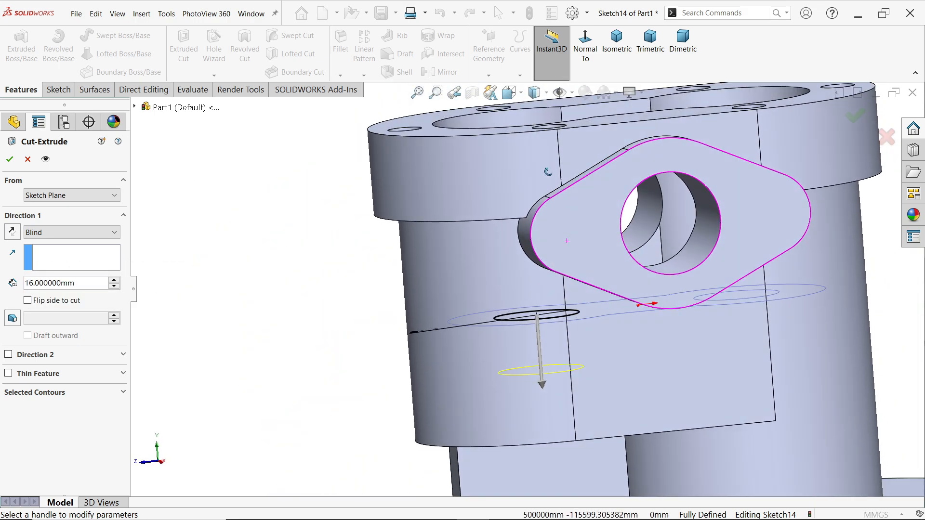
click(12, 156)
scroll(518, 243, up, 3)
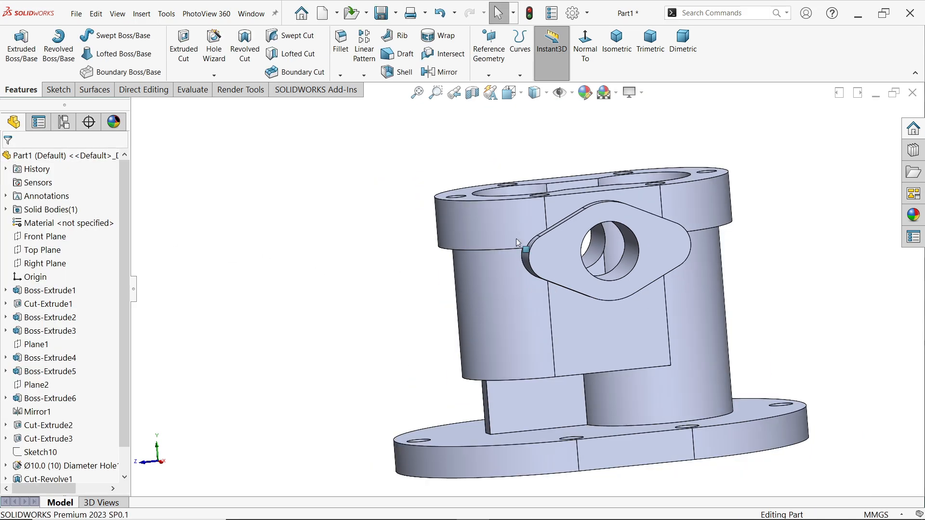
Create a reference plane offset 47+30 mm from the Front Plane, beyond the rounded end of the housing body
middle_drag(516, 241, 528, 329)
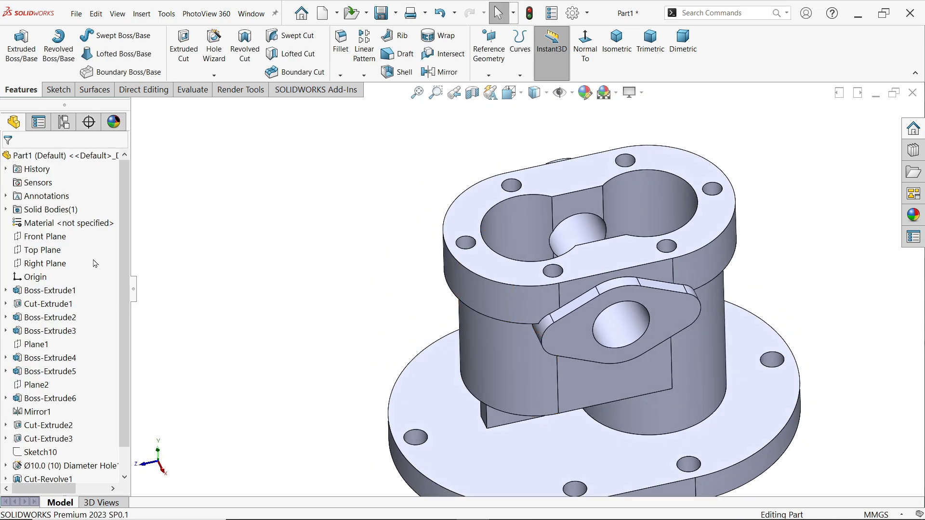
click(58, 236)
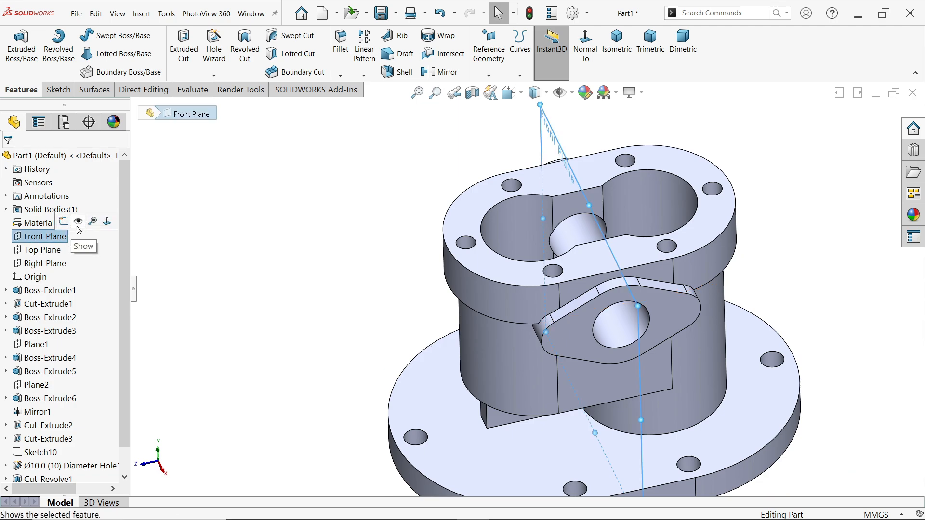
click(489, 76)
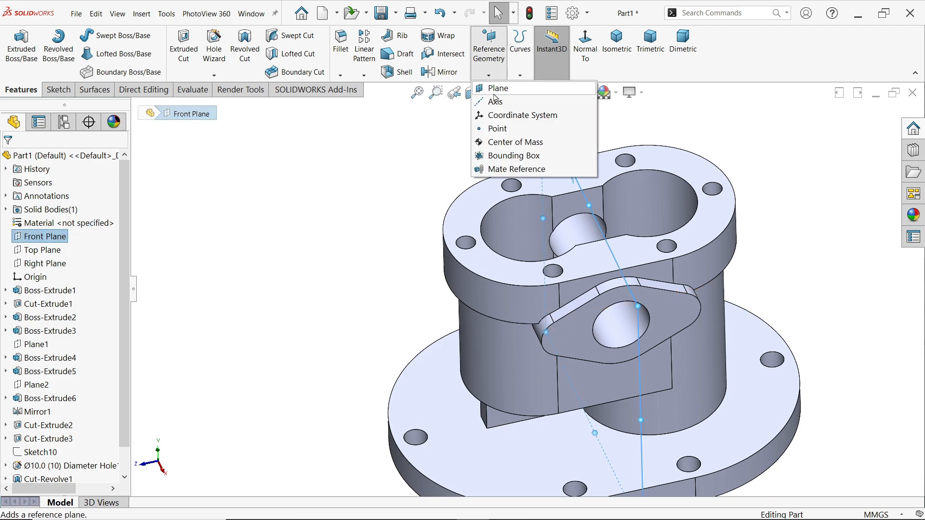
click(496, 92)
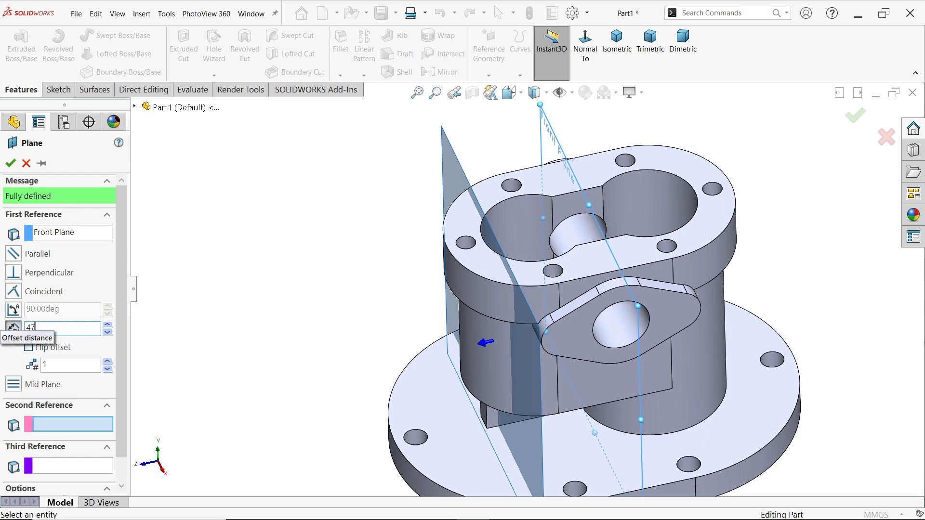
key(Return)
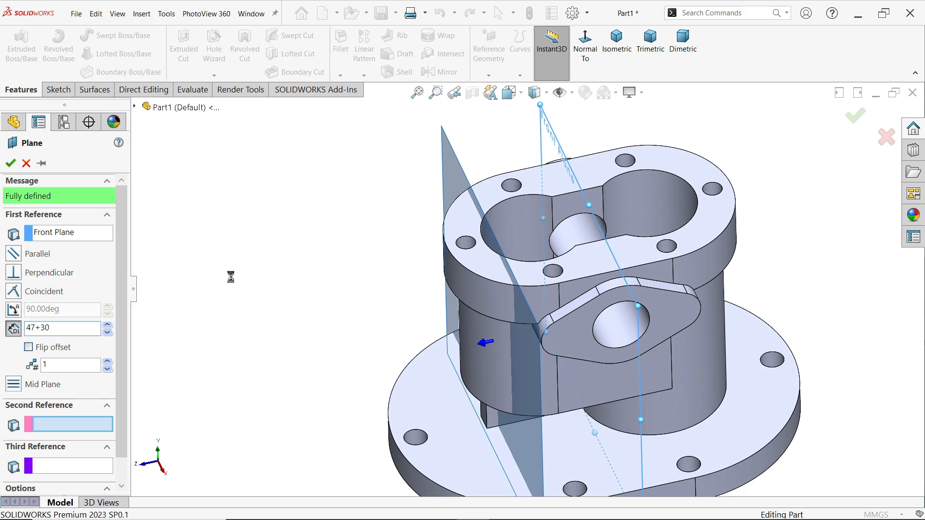
click(10, 164)
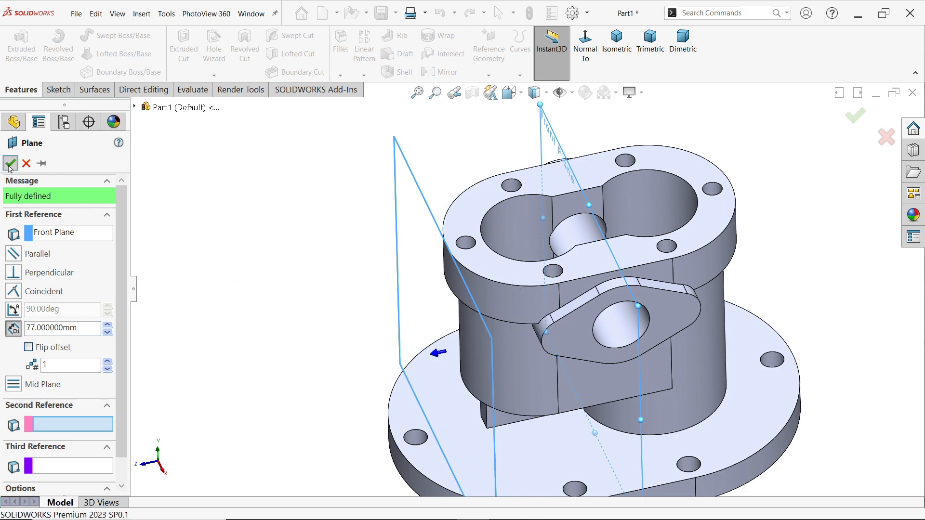
Sketch a 30 mm diameter circle on the new offset plane, centred directly above the origin on the housing body
click(56, 89)
click(15, 48)
click(106, 42)
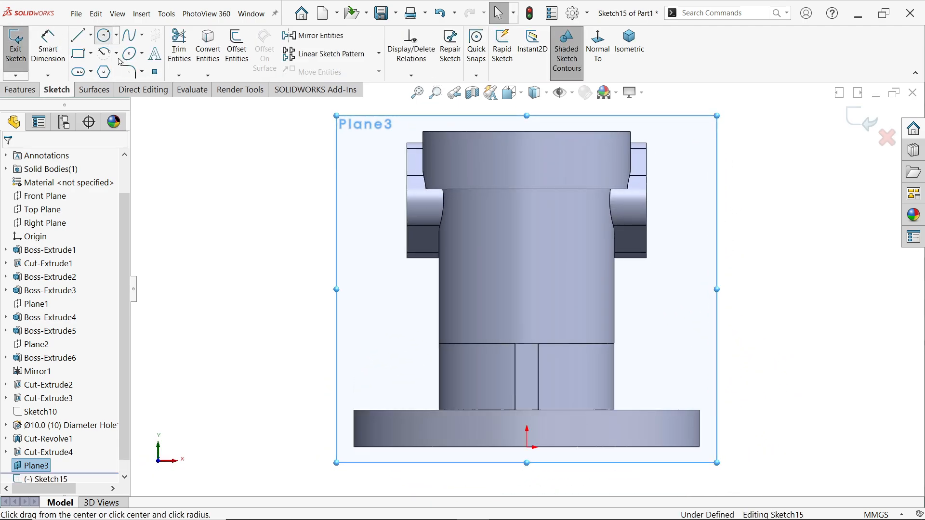
click(527, 293)
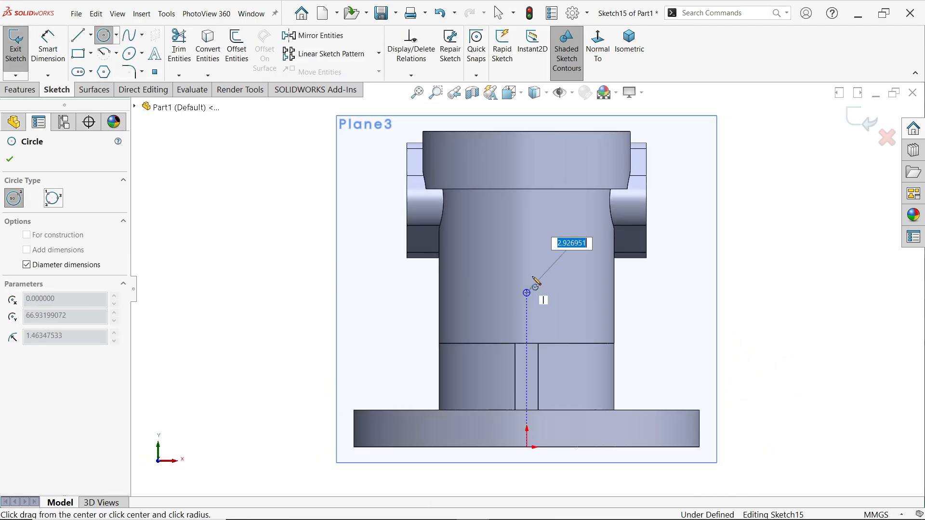
text(30)
key(Return)
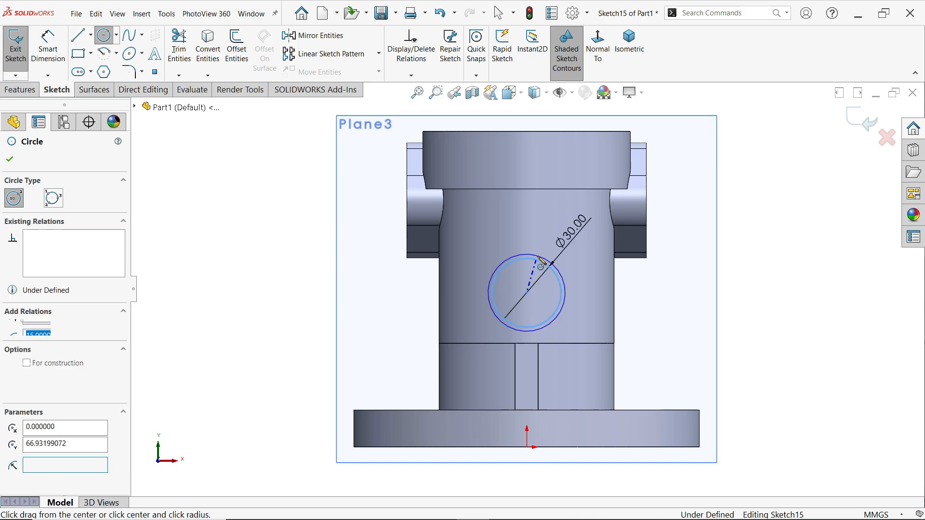
right_click(635, 277)
click(672, 289)
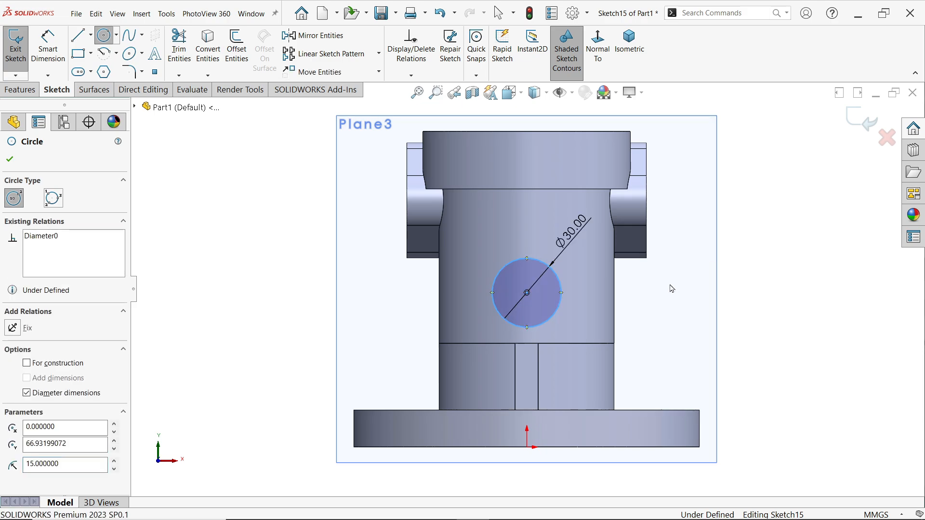
Dimension the circle's centre 71 mm above the origin
click(55, 54)
click(527, 293)
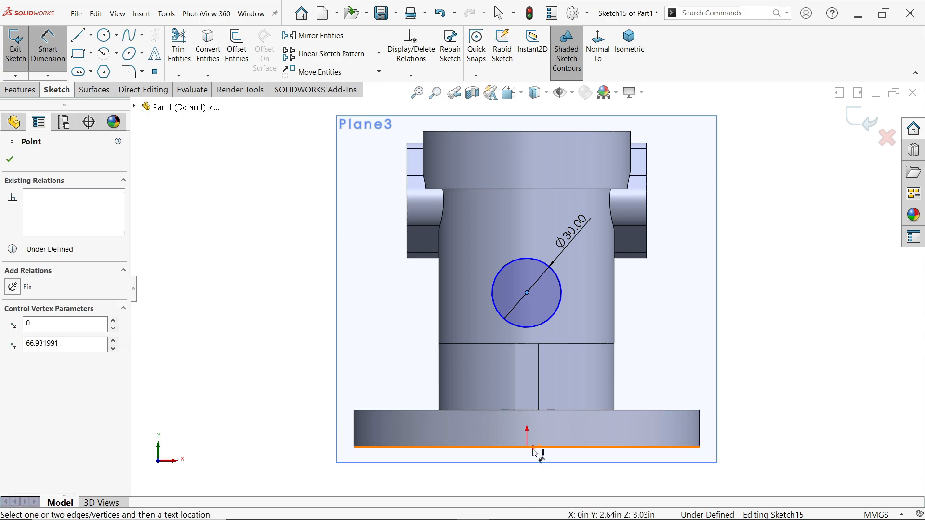
click(527, 448)
click(782, 375)
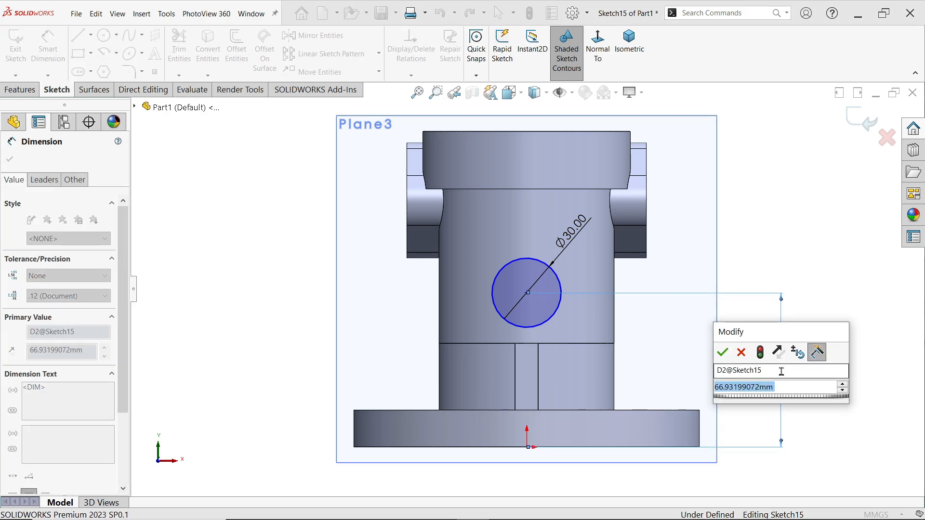
text(71)
click(724, 353)
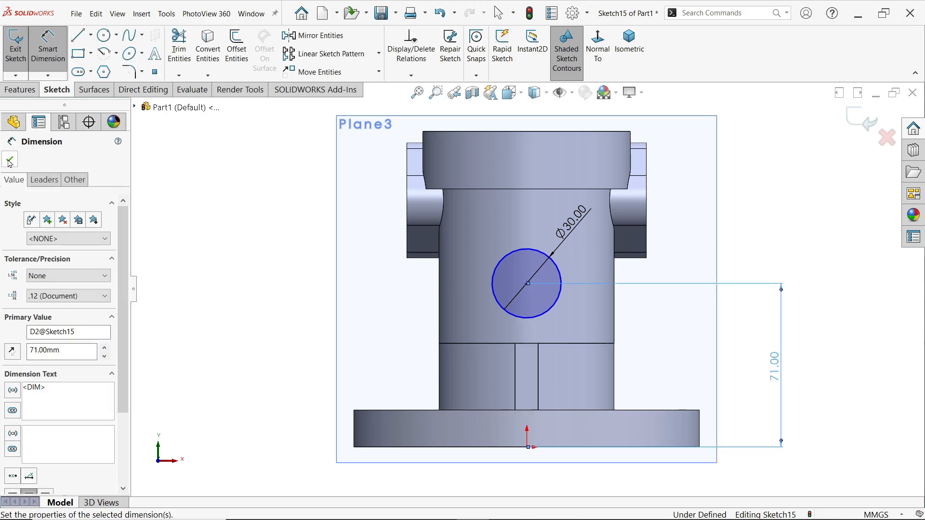
key(Escape)
Add a vertical relation between the circle's centre and the origin
click(528, 285)
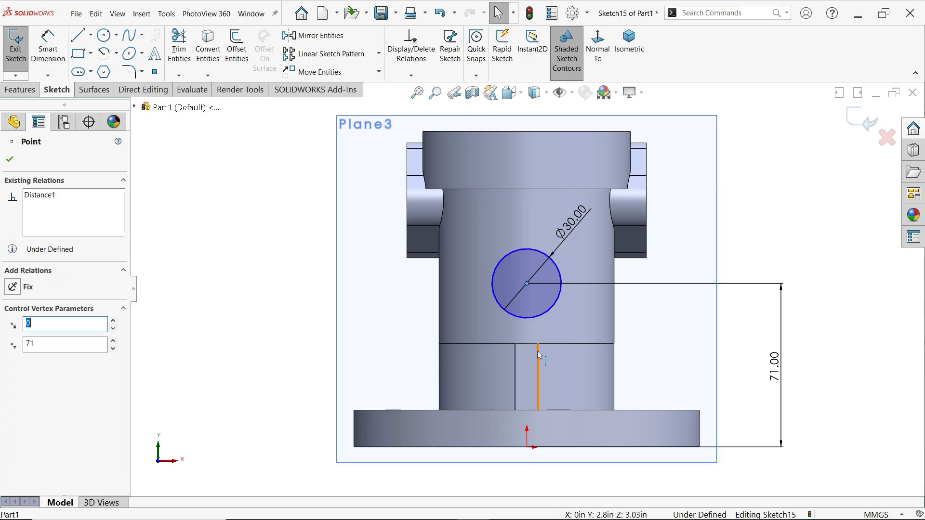
ctrl+click(528, 449)
click(570, 406)
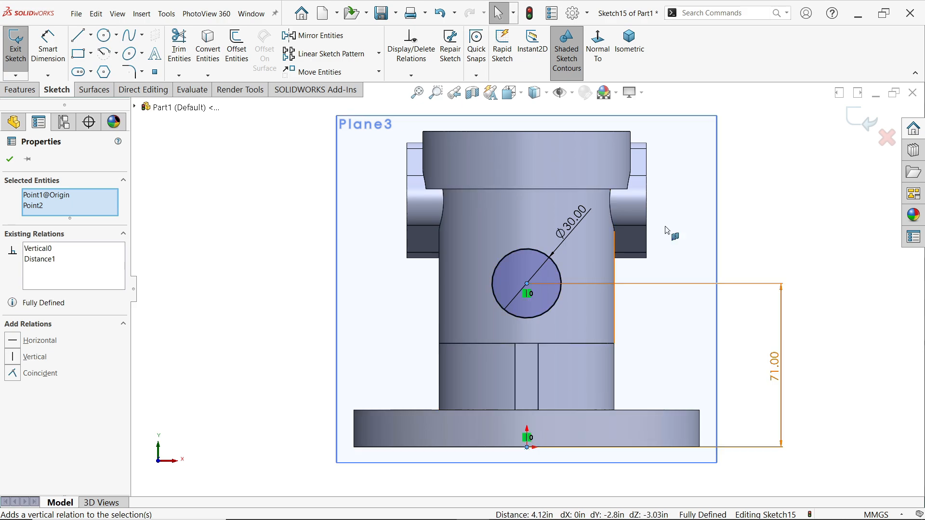
Extrude the 30 mm circle as a merged boss in the reversed direction, using Up To Next to reach the housing body
middle_drag(754, 155, 688, 231)
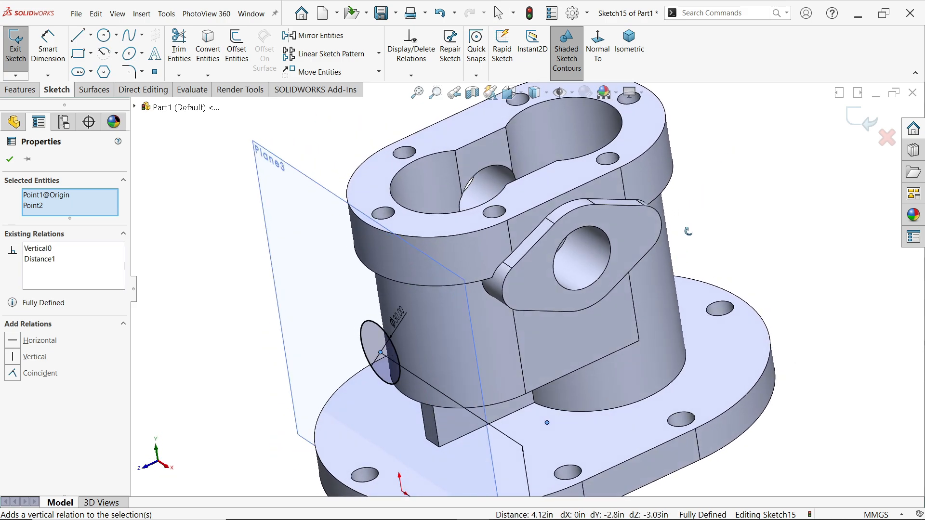
scroll(454, 386, down, 2)
scroll(455, 386, down, 1)
click(20, 89)
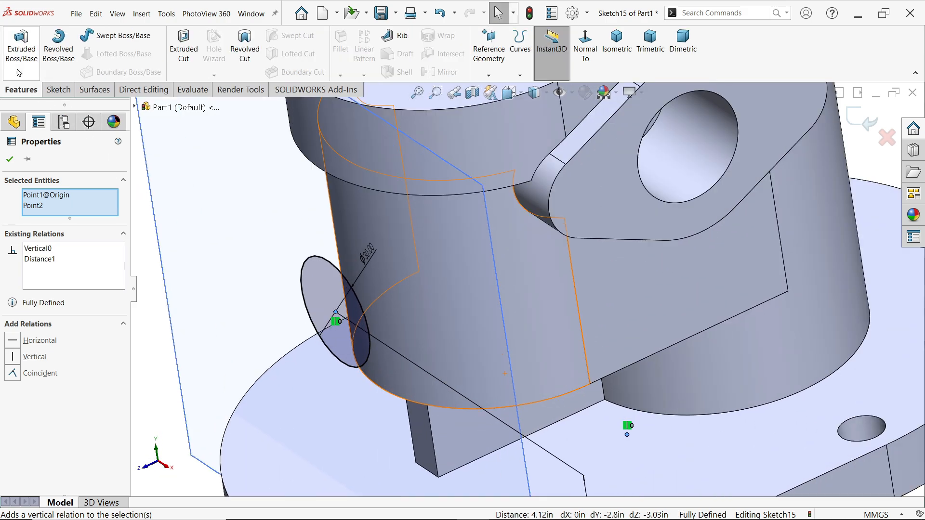
click(12, 59)
scroll(476, 343, down, 3)
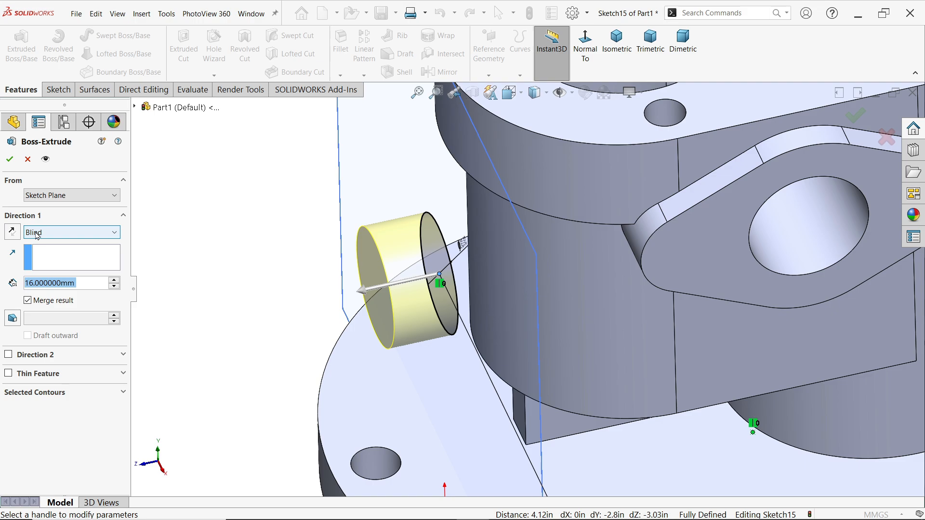
click(13, 232)
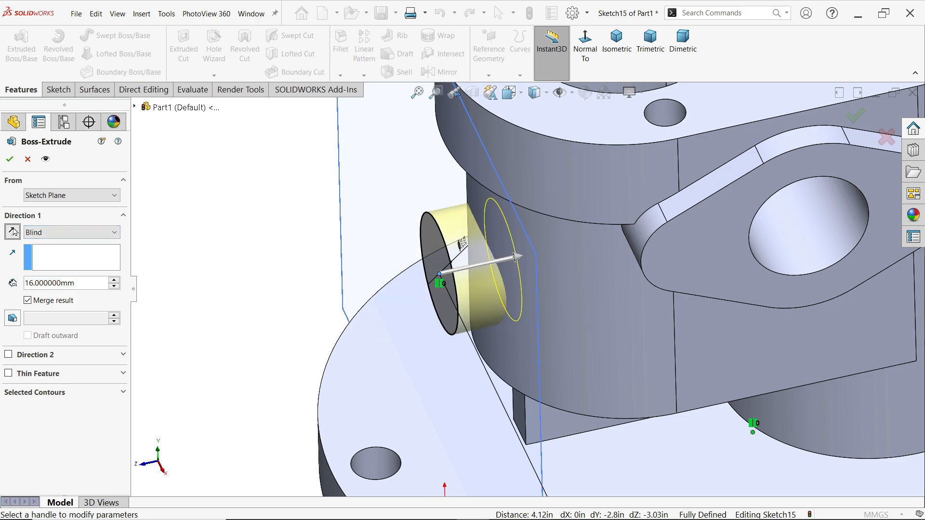
click(65, 234)
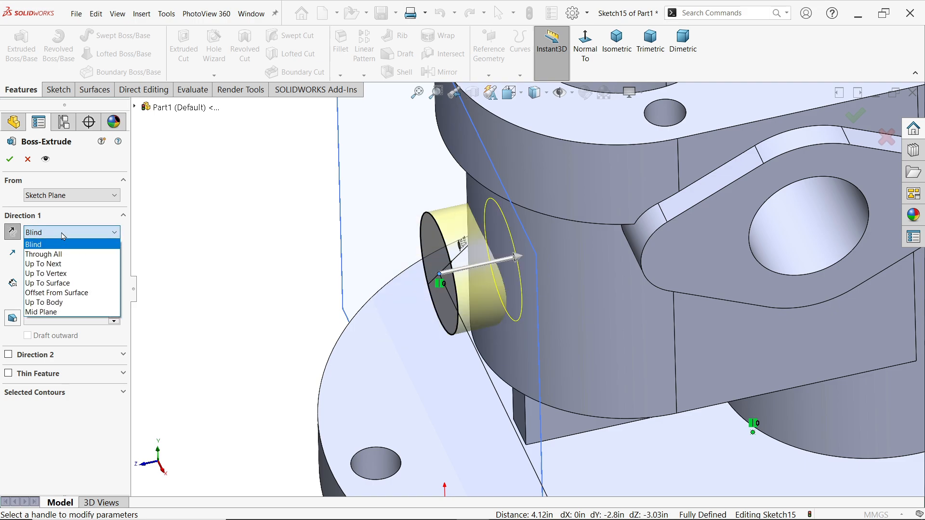
click(61, 264)
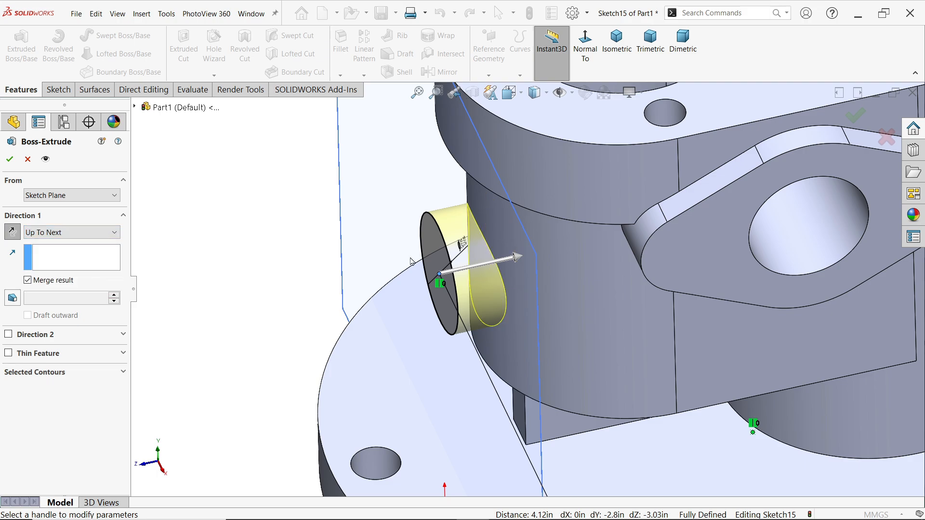
mouse_move(573, 291)
middle_down()
mouse_move(554, 282)
mouse_move(572, 280)
middle_up()
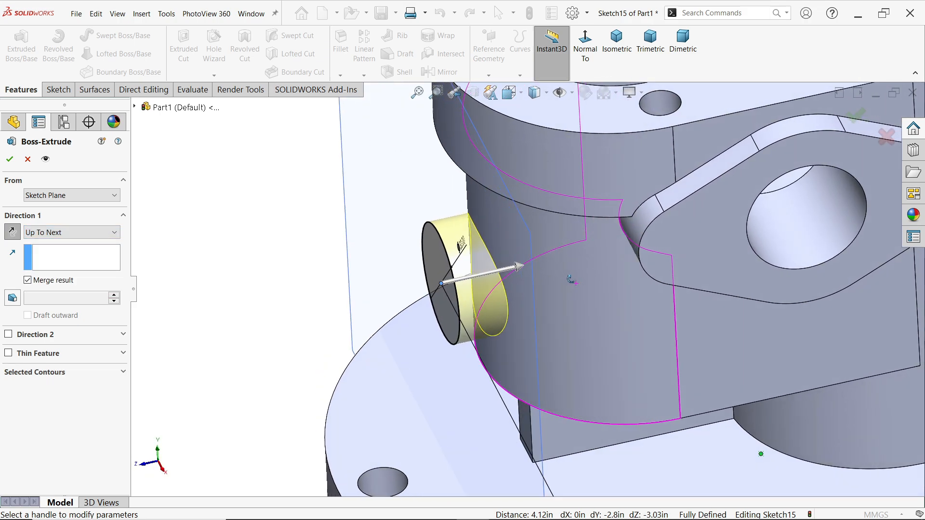
click(10, 159)
Hide the offset reference plane at the round boss's end face
key(f)
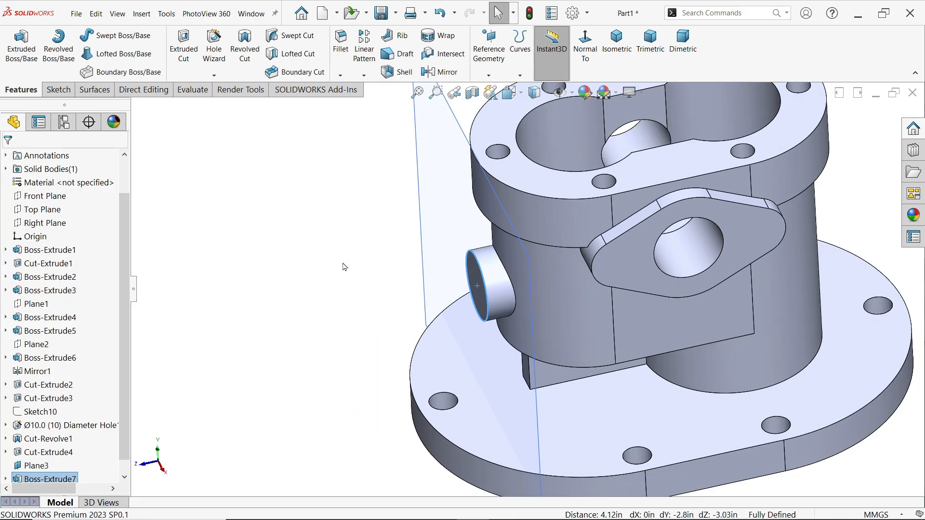
click(449, 140)
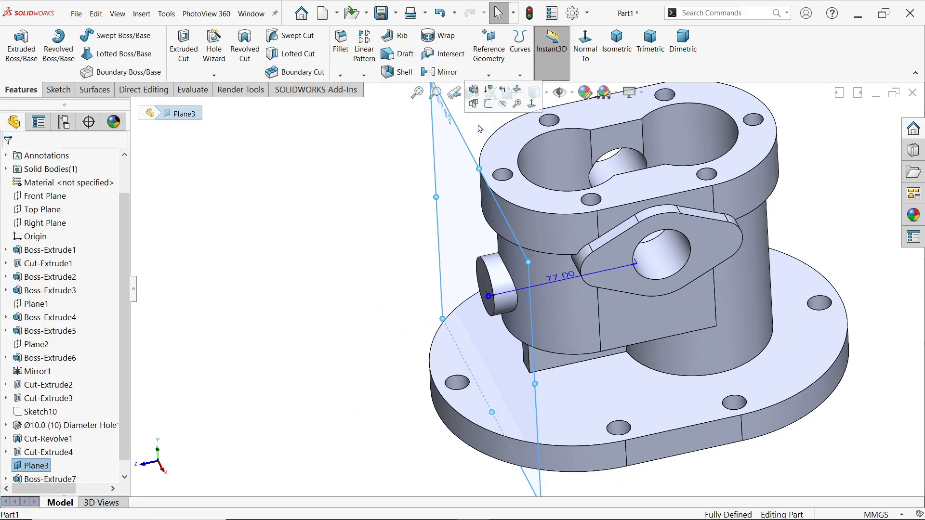
click(503, 104)
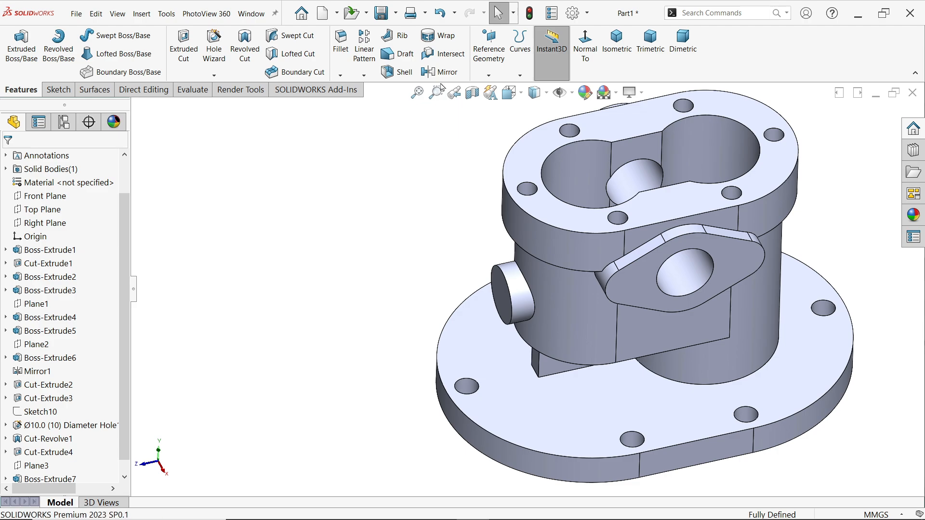
Start a Hole Wizard hole for the round side boss, keeping the Ø10.0 ANSI Metric drill size and using an Up To Next end condition
click(503, 299)
middle_drag(504, 300, 487, 320)
click(215, 46)
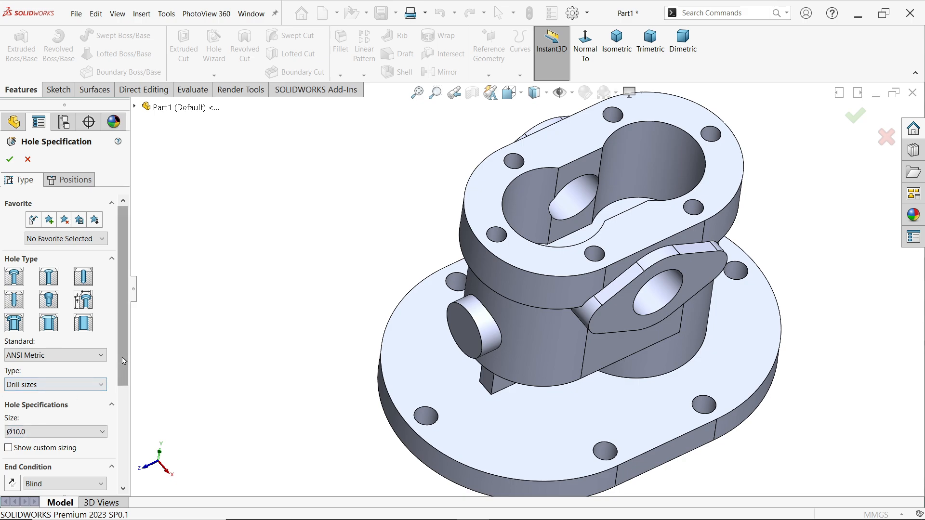
drag(121, 360, 121, 418)
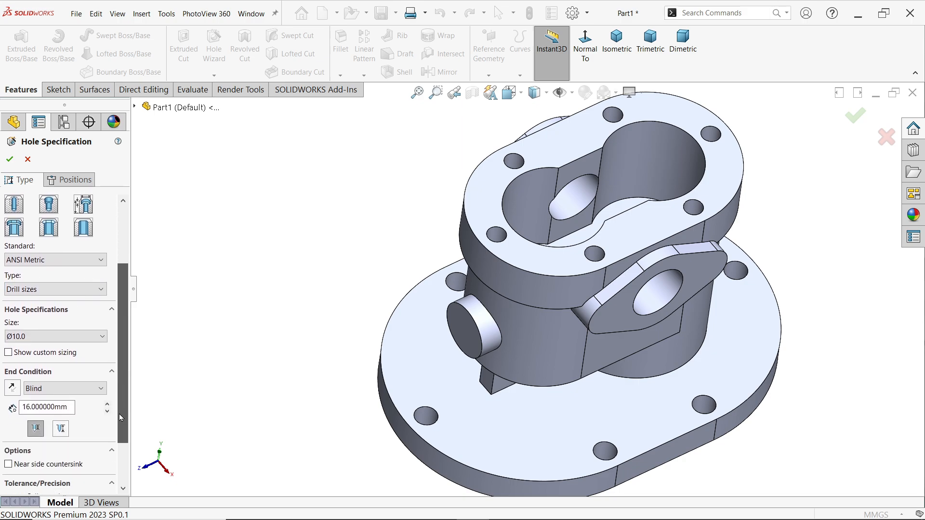
click(62, 389)
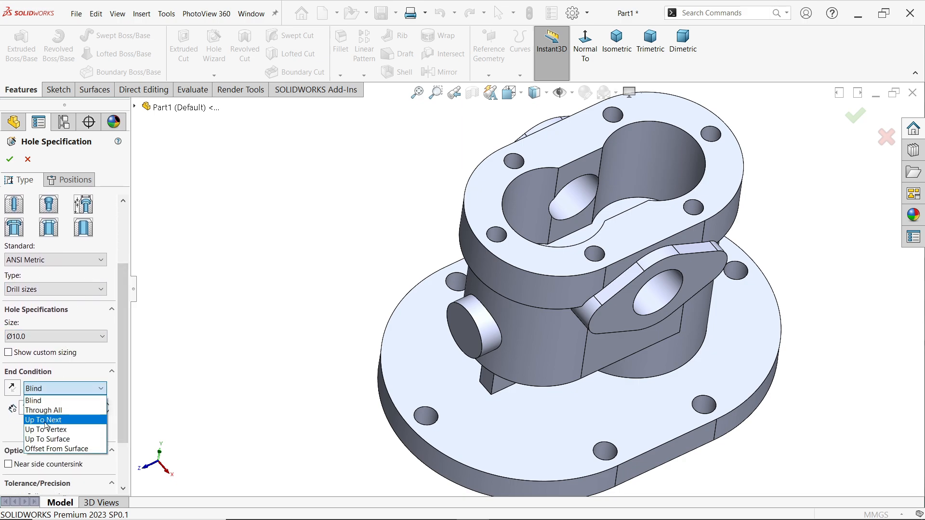
click(46, 420)
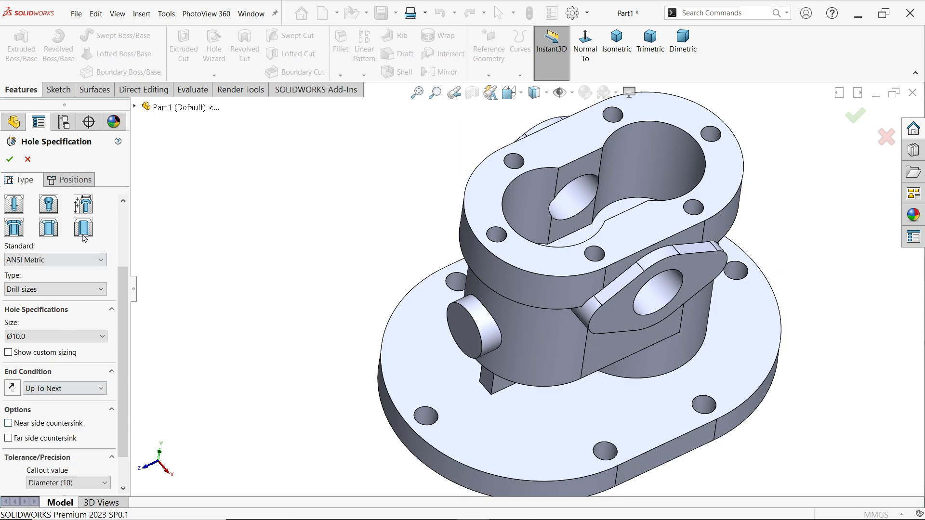
Position the 10 mm hole at the centre of the round boss's end face and create it
click(73, 181)
click(492, 327)
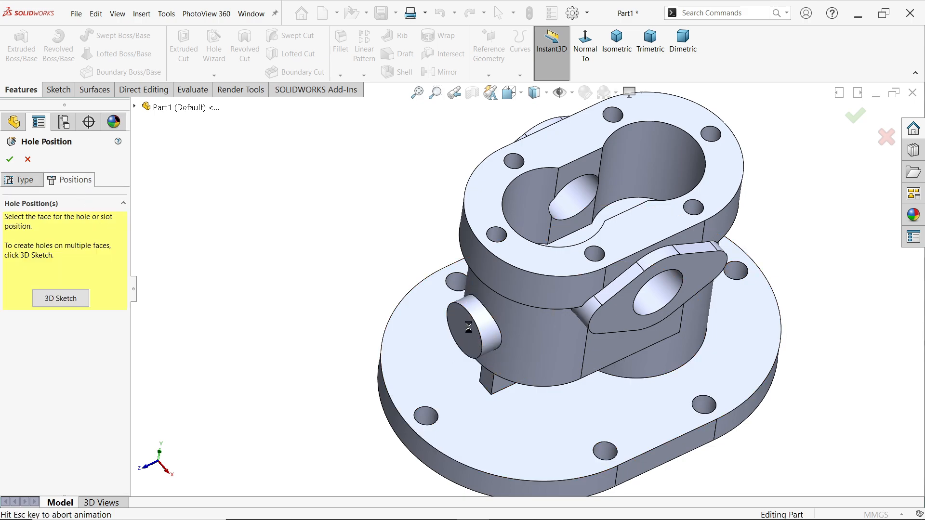
scroll(533, 269, down, 6)
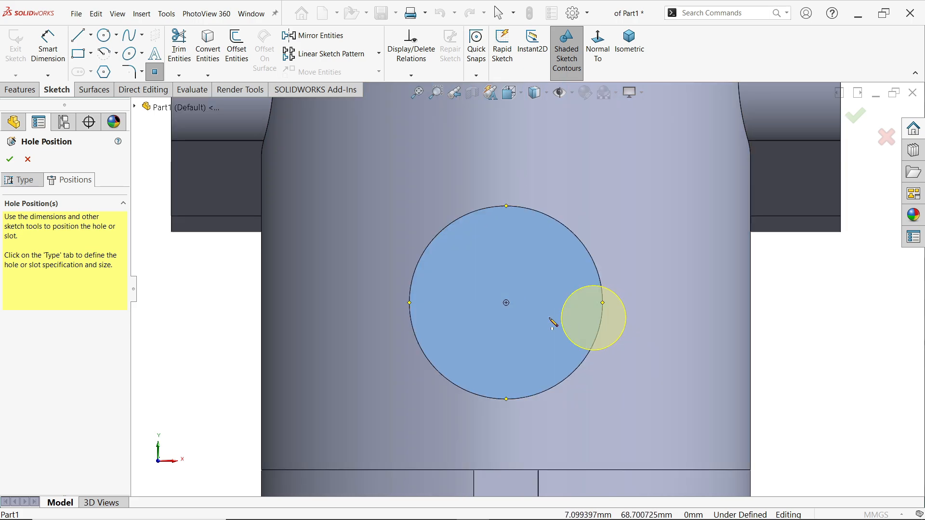
click(506, 302)
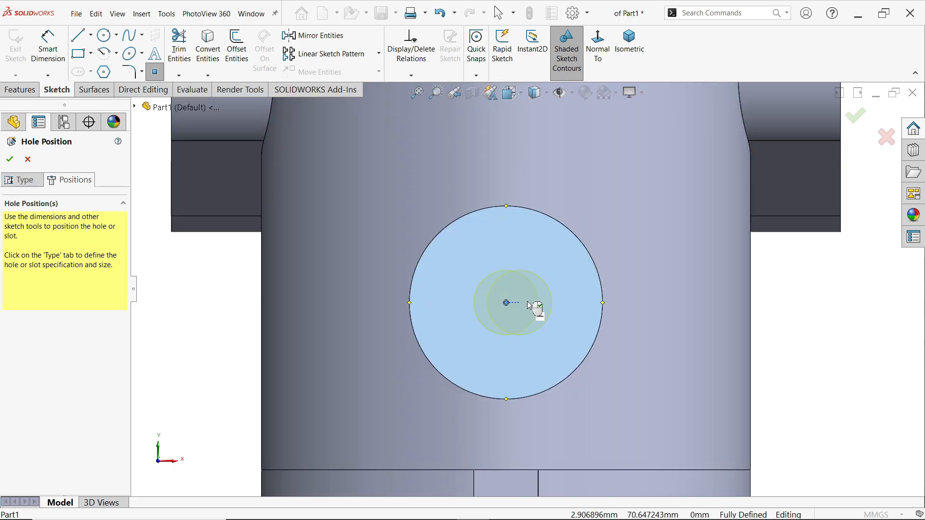
key(Escape)
scroll(636, 241, up, 4)
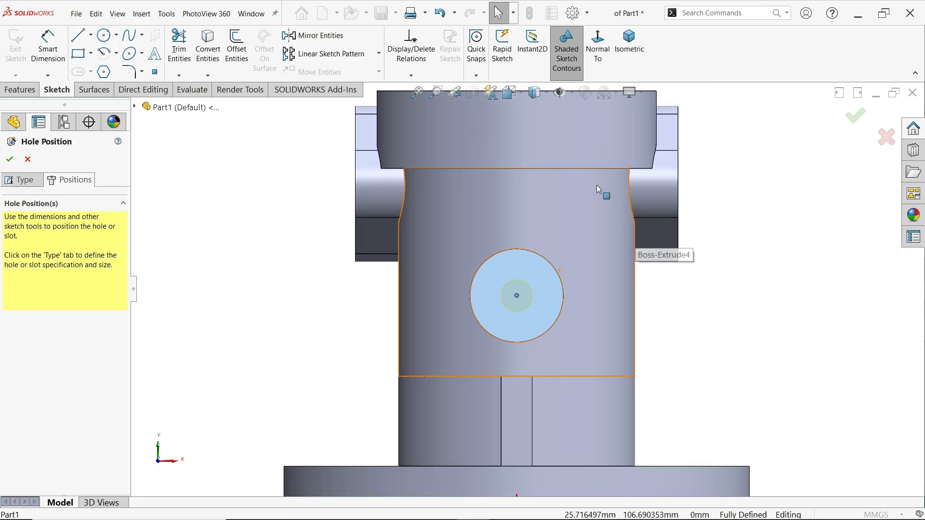
middle_drag(600, 191, 509, 442)
scroll(510, 442, up, 2)
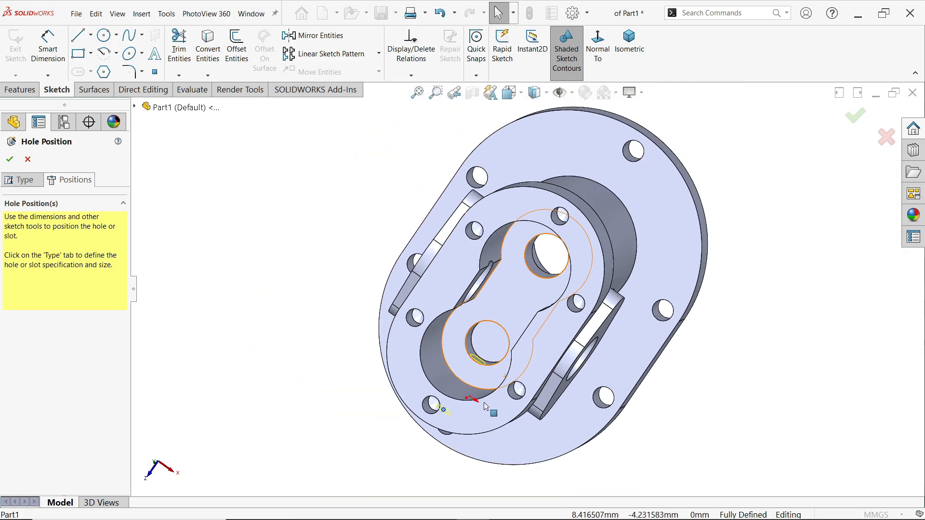
scroll(502, 326, down, 5)
click(26, 163)
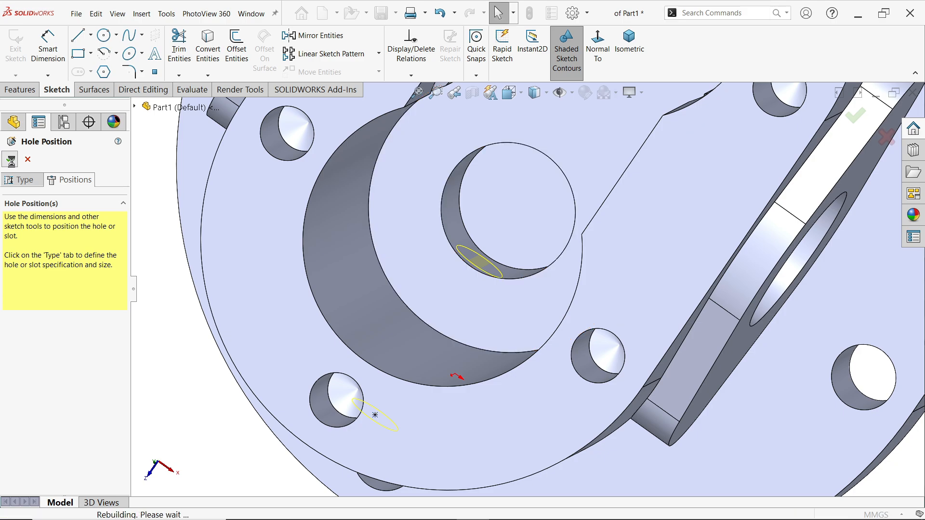
Mirror the round side boss and its 10 mm hole about the Front Plane
scroll(494, 262, up, 3)
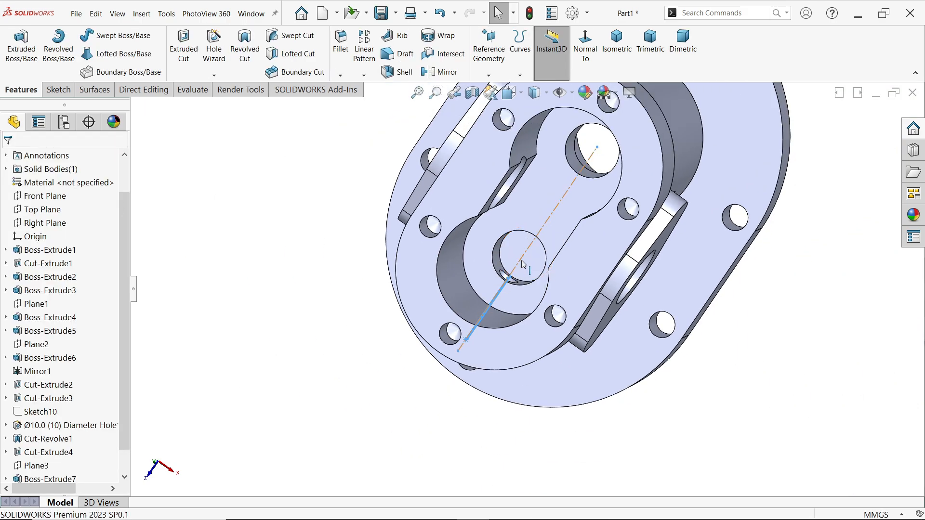
scroll(525, 266, up, 3)
middle_drag(635, 167, 655, 72)
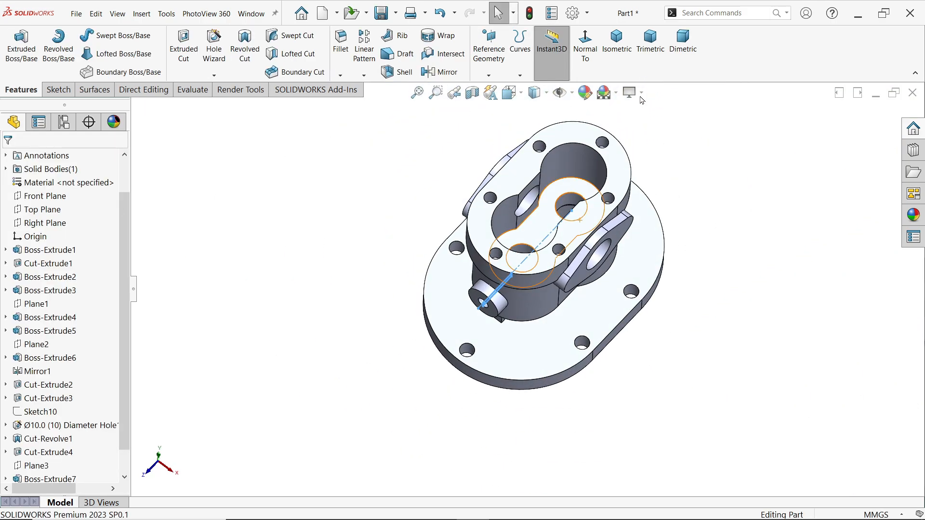
middle_drag(591, 230, 595, 260)
scroll(596, 219, down, 3)
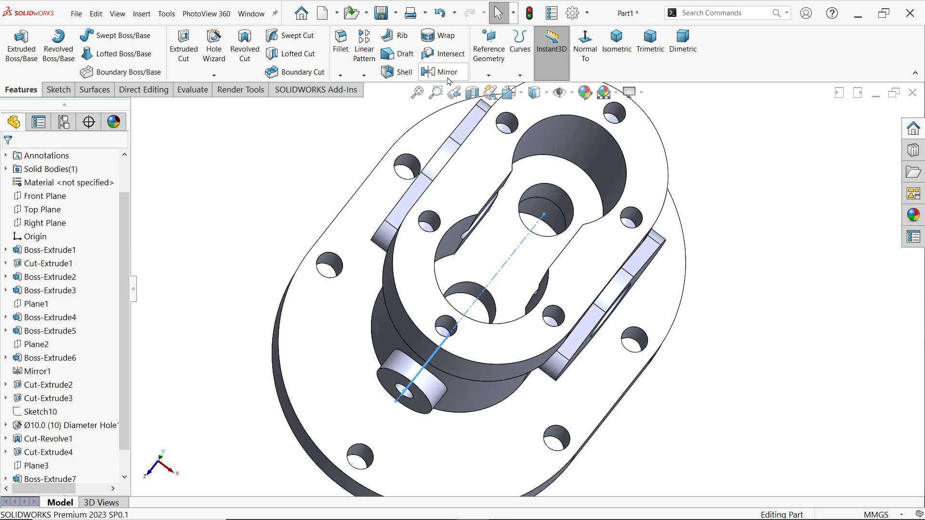
click(447, 72)
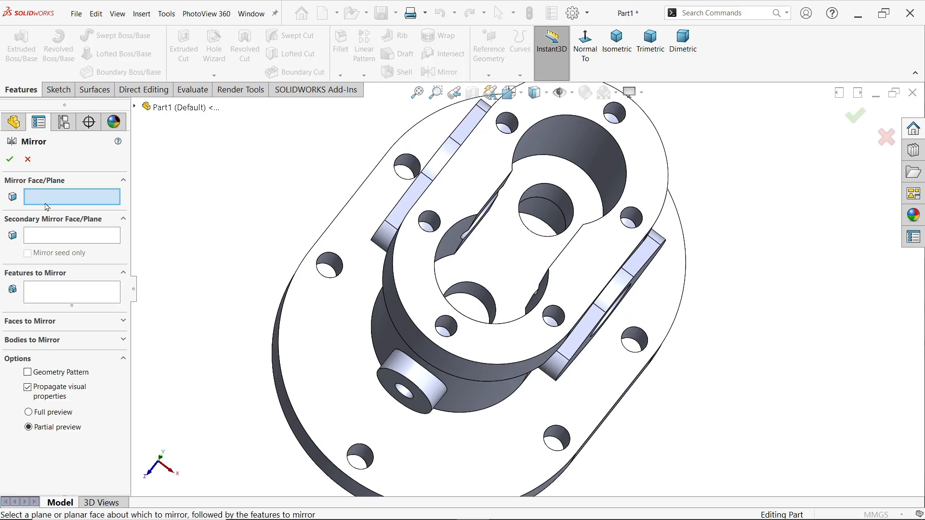
click(135, 107)
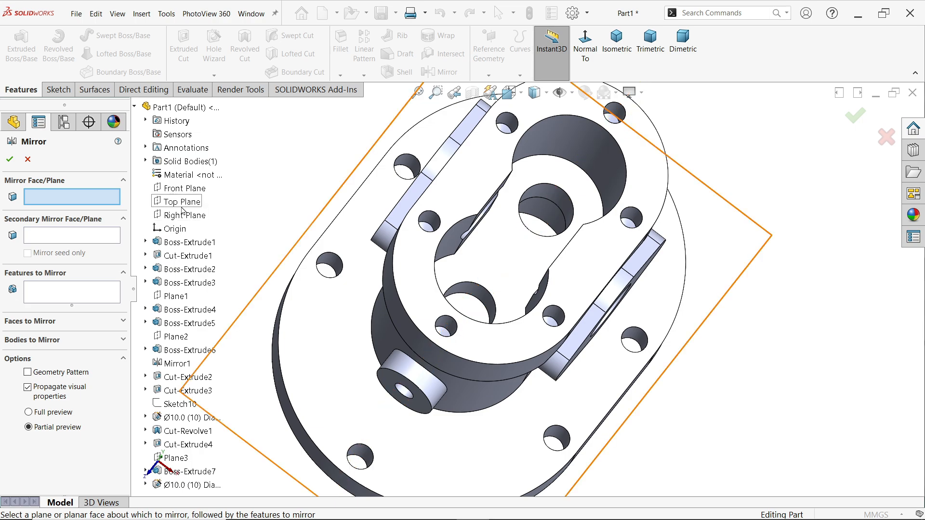
click(187, 189)
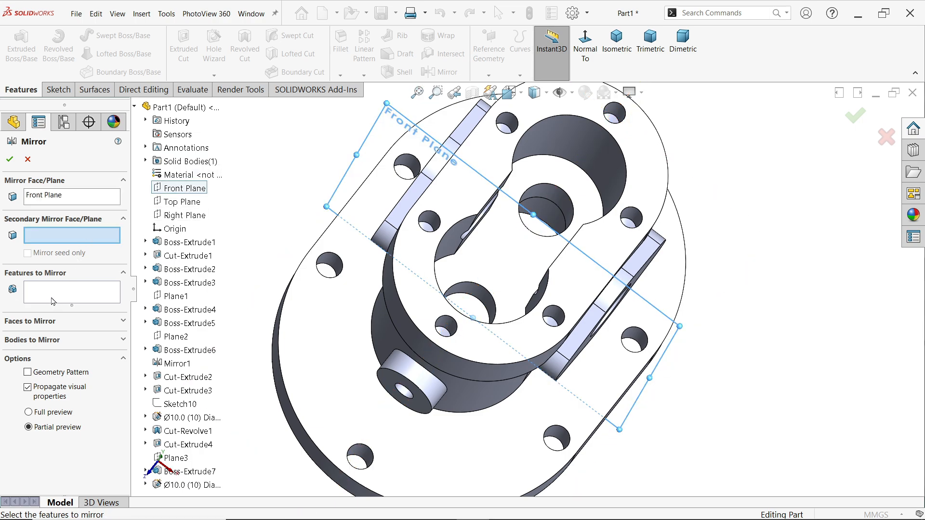
click(53, 301)
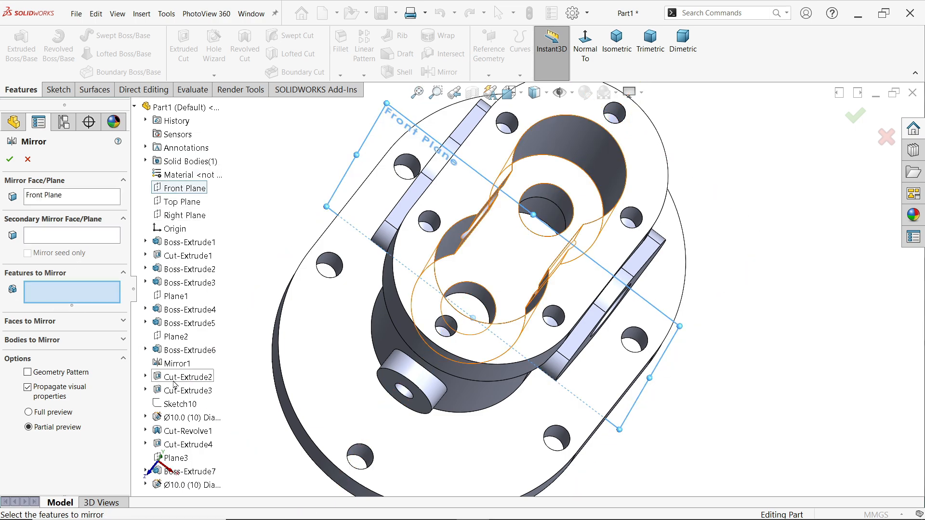
click(431, 387)
scroll(419, 388, down, 2)
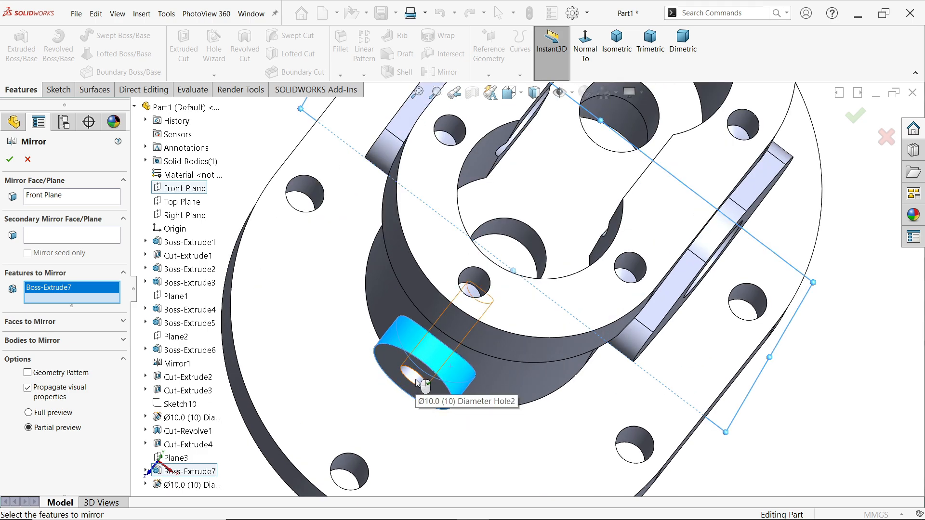
click(417, 383)
scroll(486, 347, up, 3)
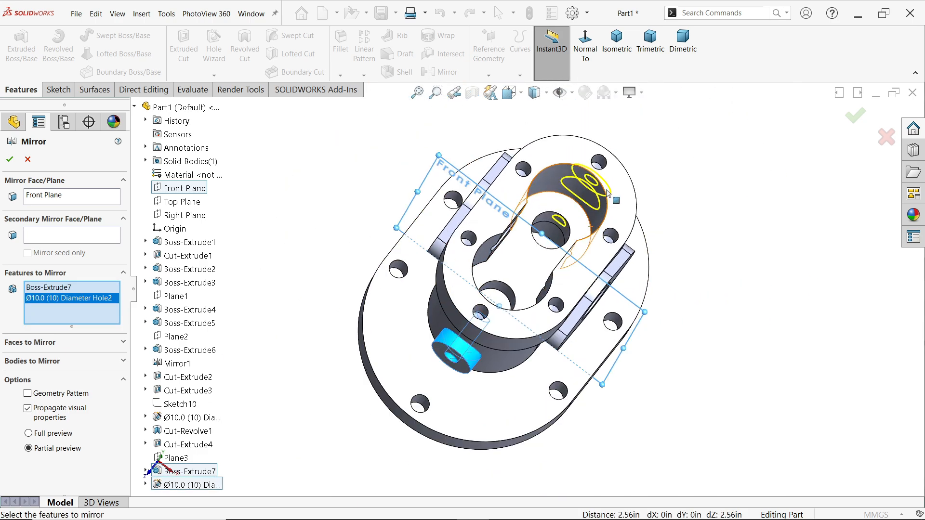
scroll(607, 194, down, 2)
click(6, 158)
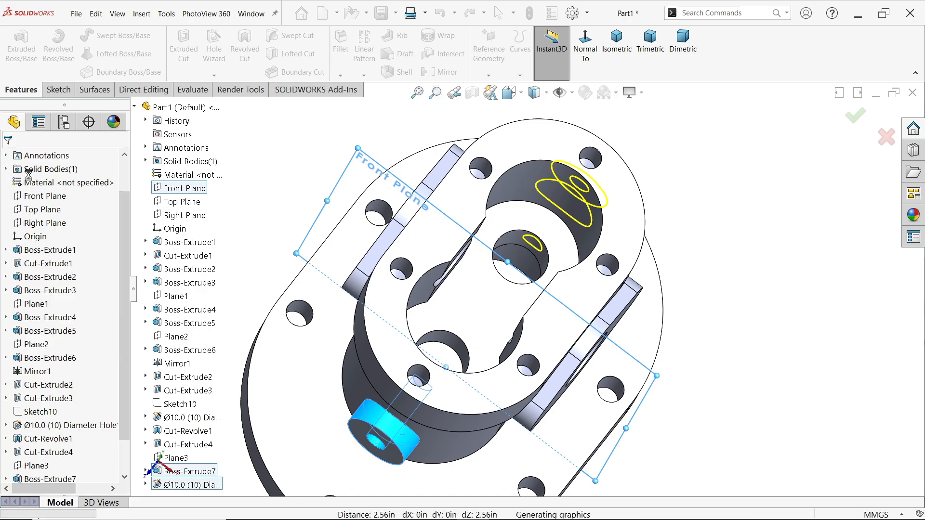
Examine the drilled bosses and inner bores in a section view through the Right Plane, and turn the section off
scroll(553, 262, down, 4)
scroll(551, 267, up, 5)
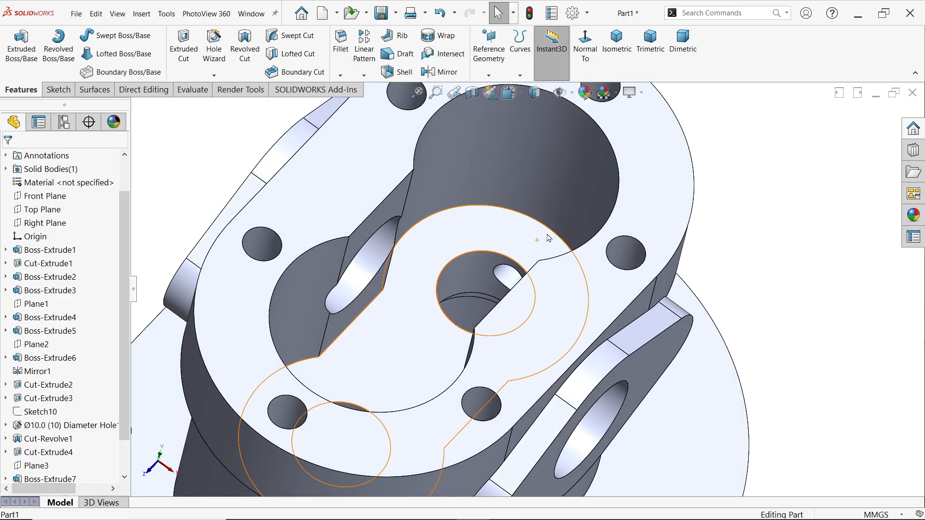
click(43, 223)
click(472, 92)
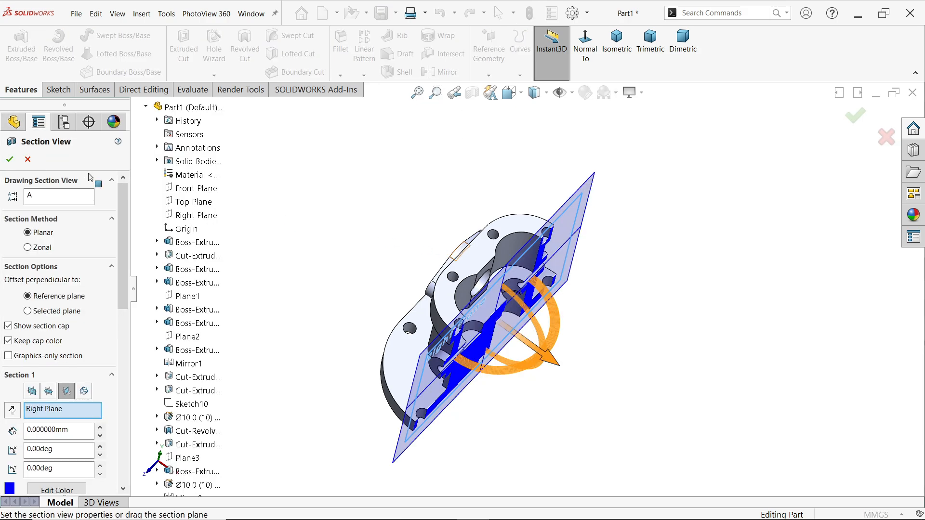
click(10, 162)
click(617, 43)
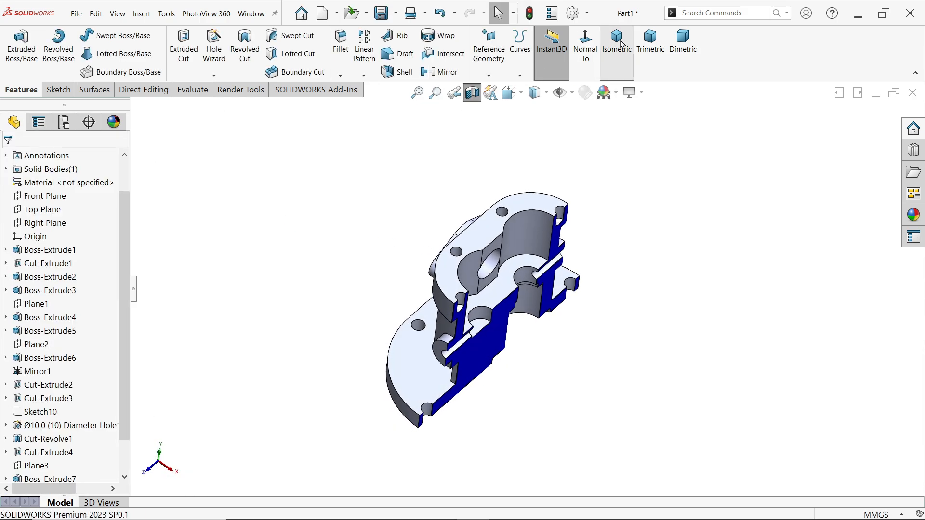
middle_drag(541, 327, 558, 359)
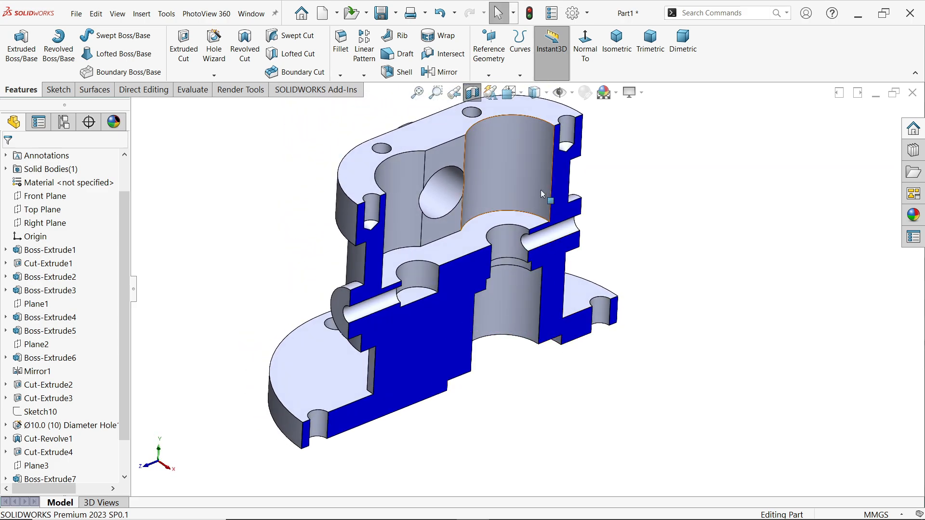
click(472, 93)
Switch to the SOLIDWORKS EXERCISE 195.PNG drawing in the image viewer and examine the fillet radii in the right view
key(alt+Tab)
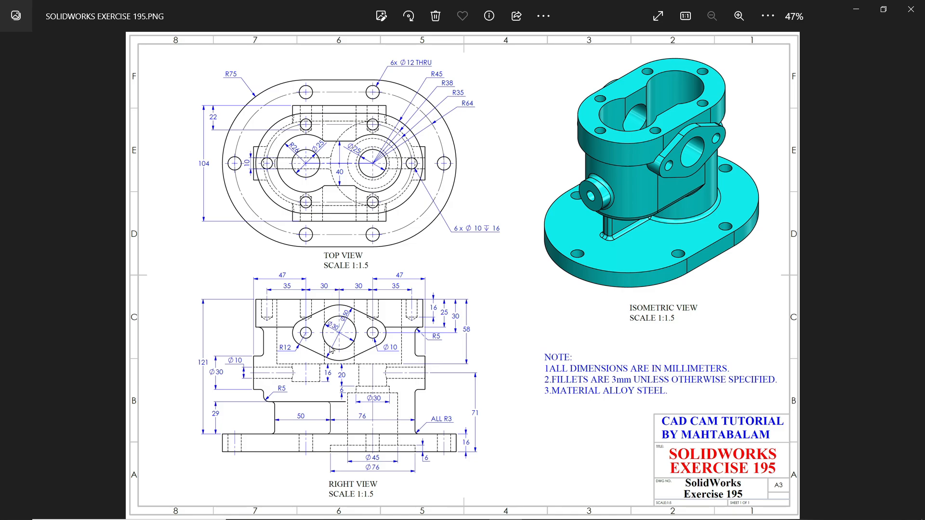
scroll(303, 410, up, 3)
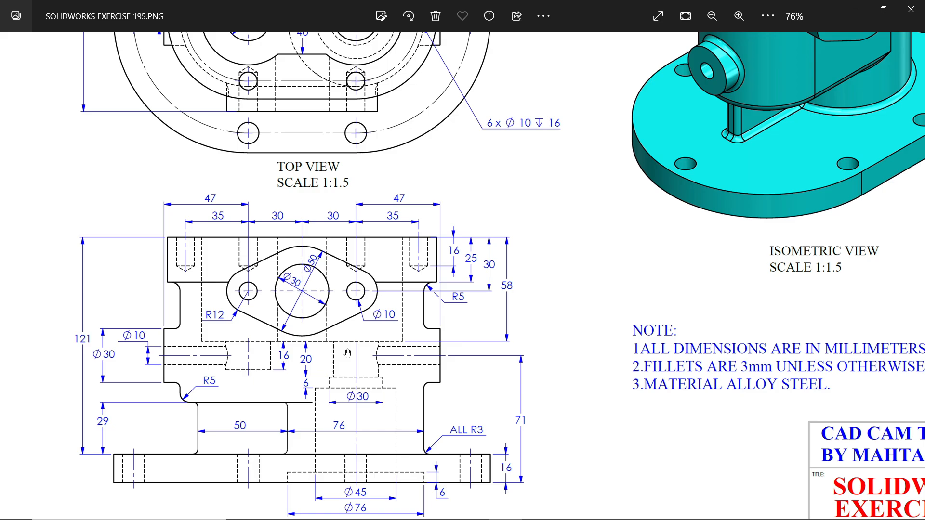
Return to SOLIDWORKS and fillet the upper body's lower outer edge and both rounded-end junctions under the top flange with a 5 mm radius
scroll(347, 353, down, 4)
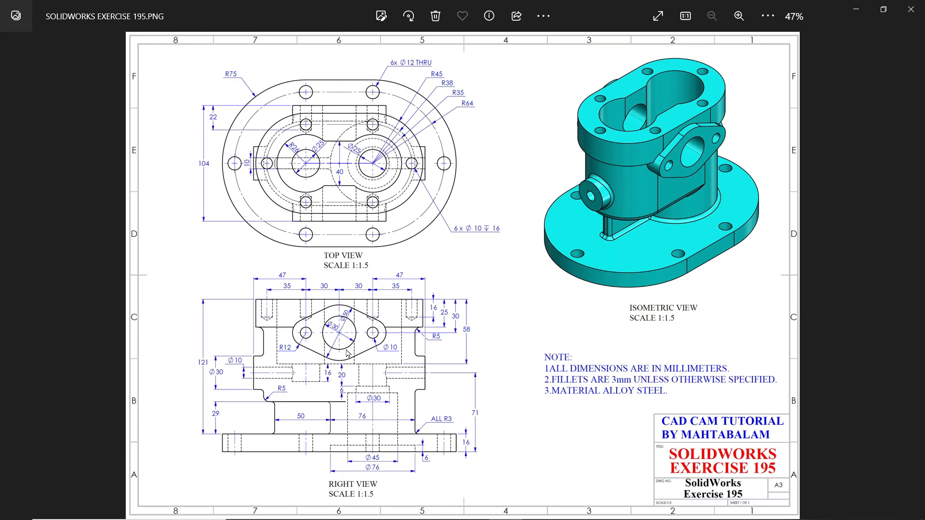
click(857, 11)
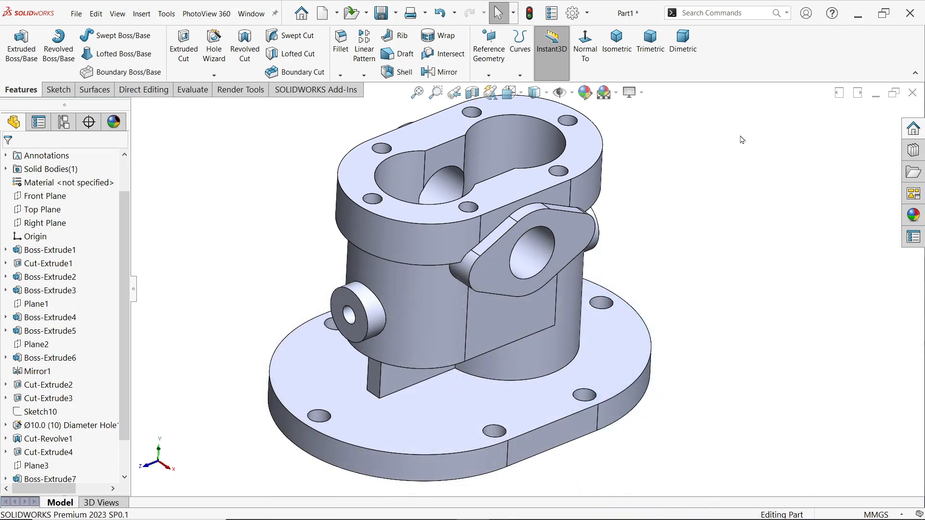
middle_drag(535, 331, 527, 331)
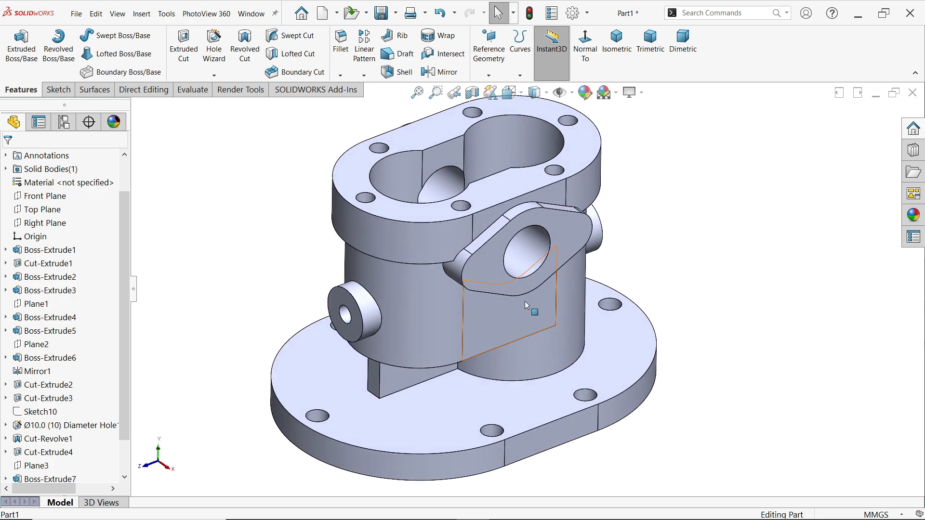
click(340, 42)
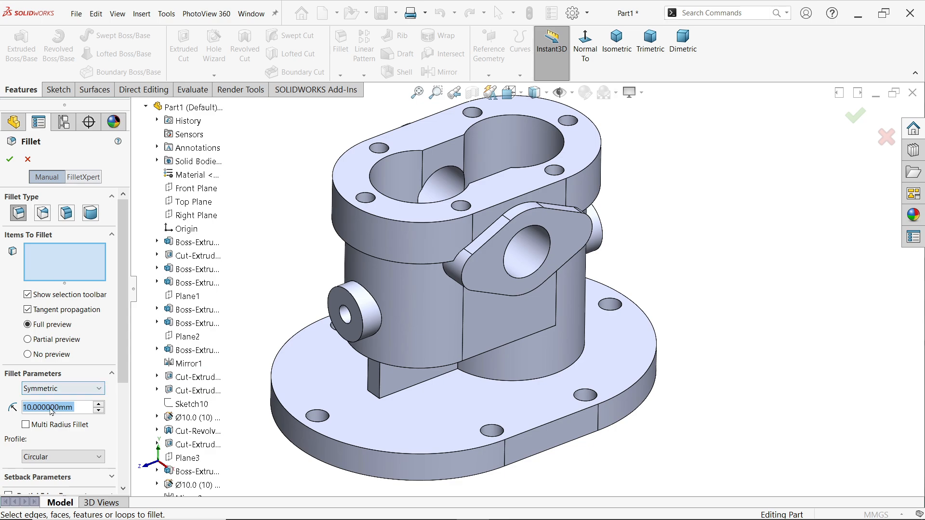
text(5)
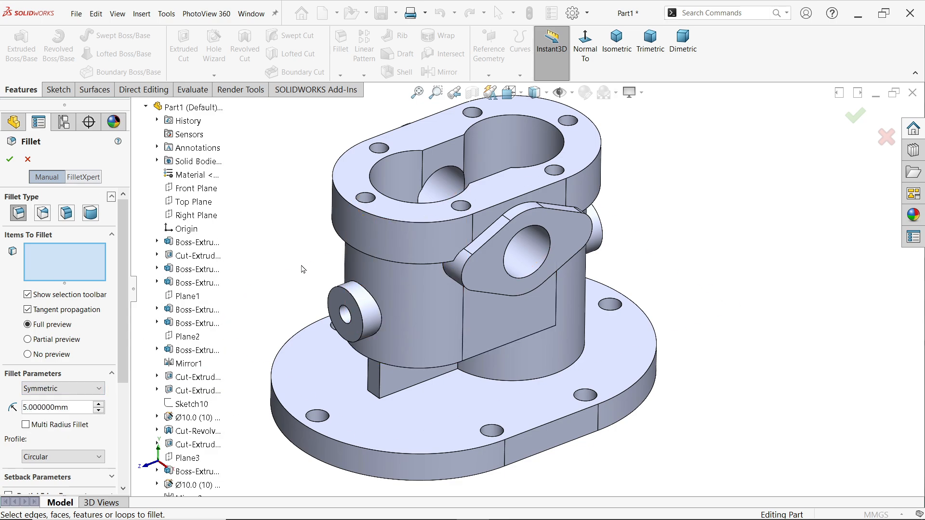
click(419, 370)
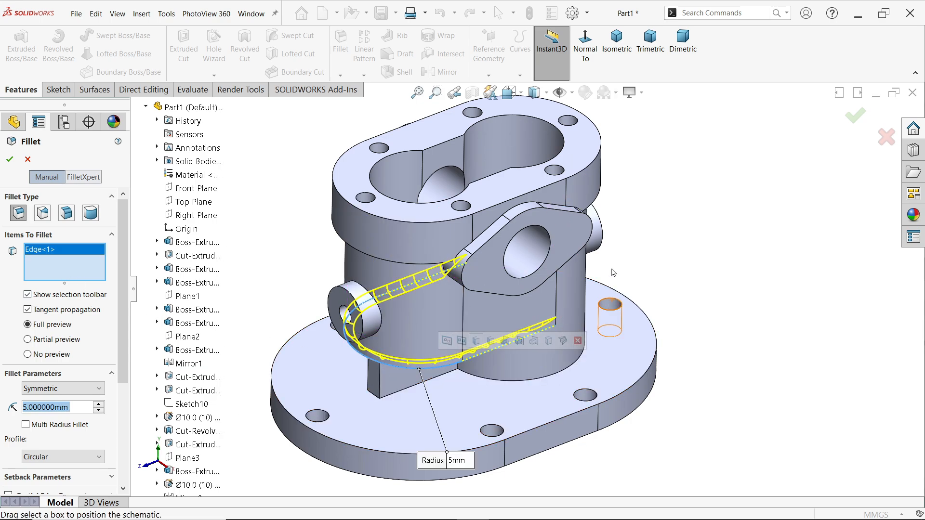
middle_drag(629, 235, 606, 176)
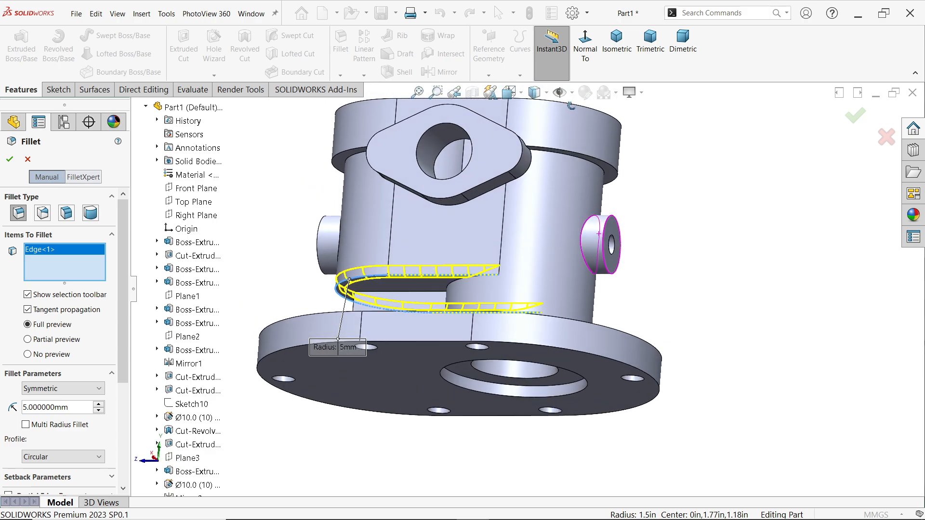
click(604, 177)
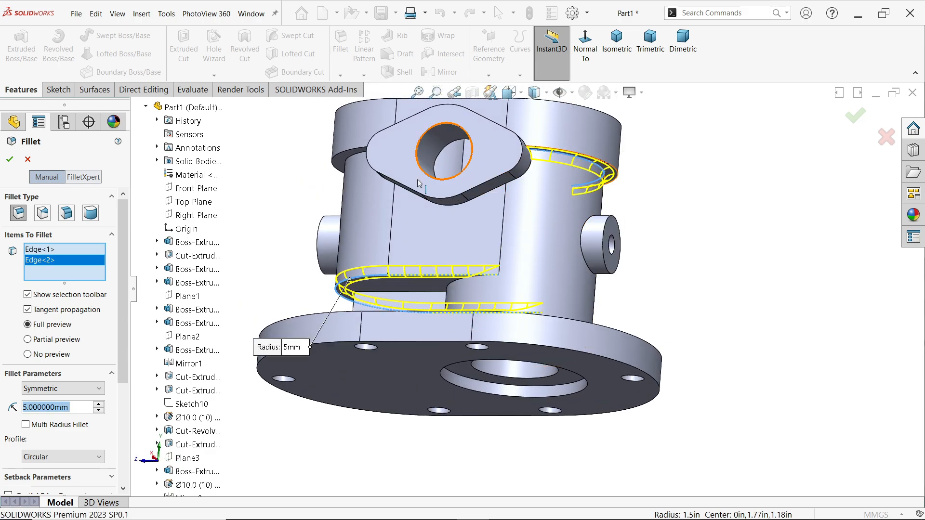
click(345, 167)
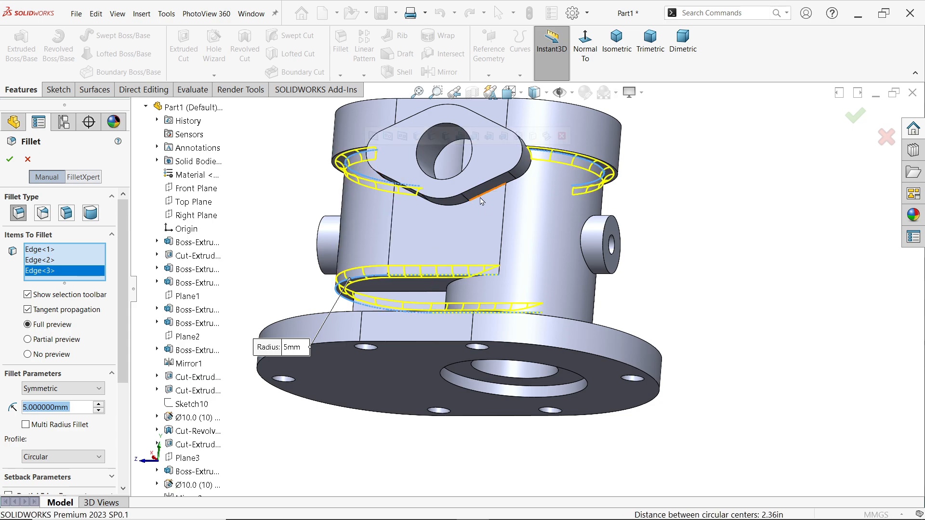
middle_drag(451, 246, 499, 352)
click(10, 160)
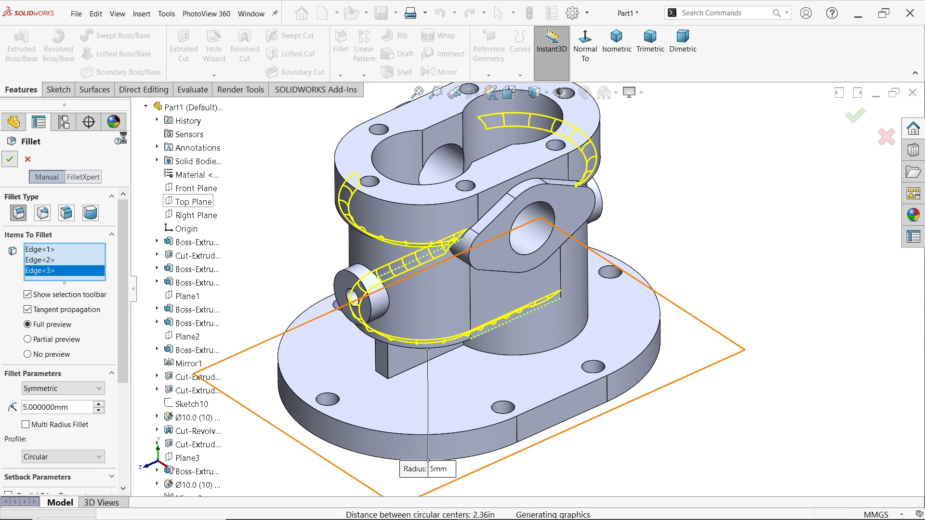
Set up a 3 mm fillet on the rib's two outer vertical corners and its two vertical junctions with the lower cylinder
click(341, 43)
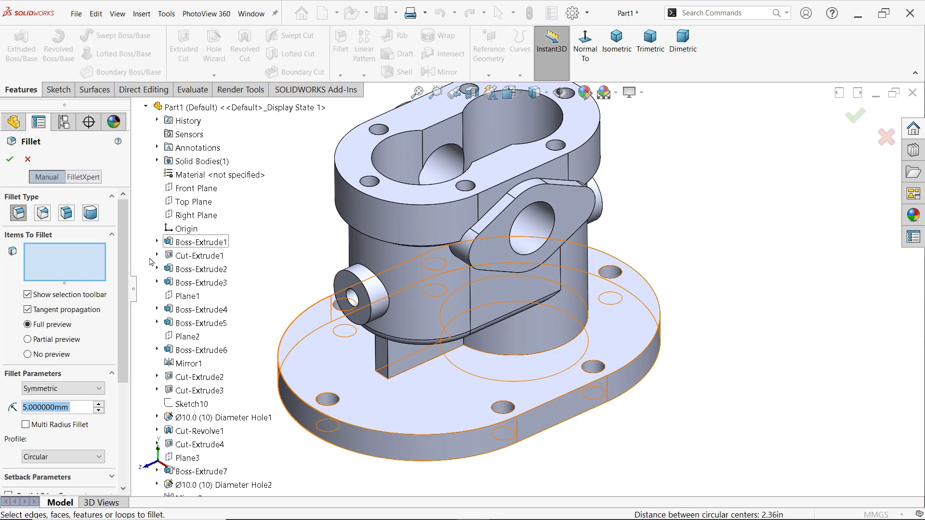
text(3)
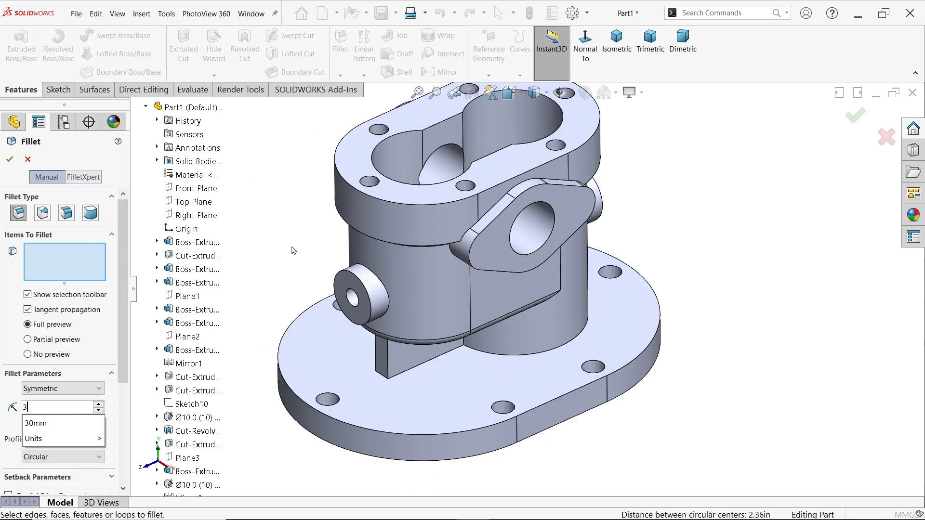
key(Return)
scroll(414, 362, down, 5)
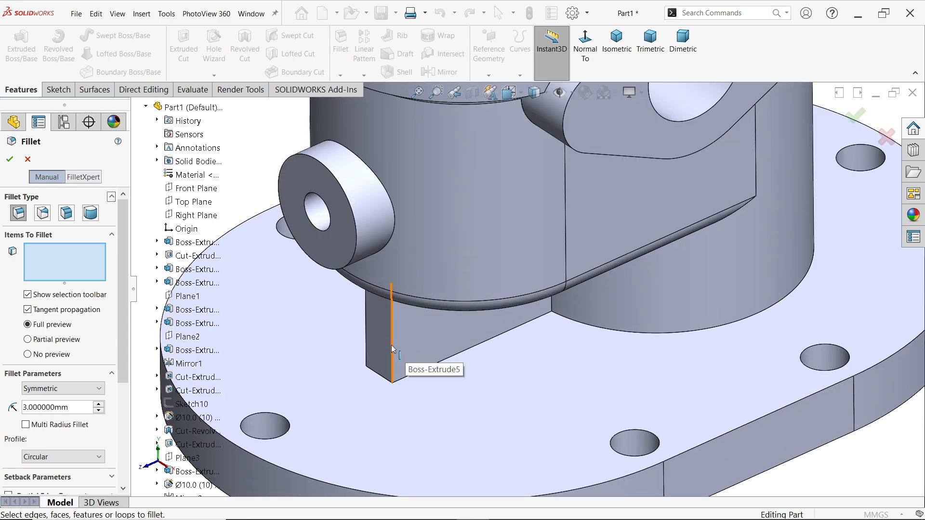
click(392, 347)
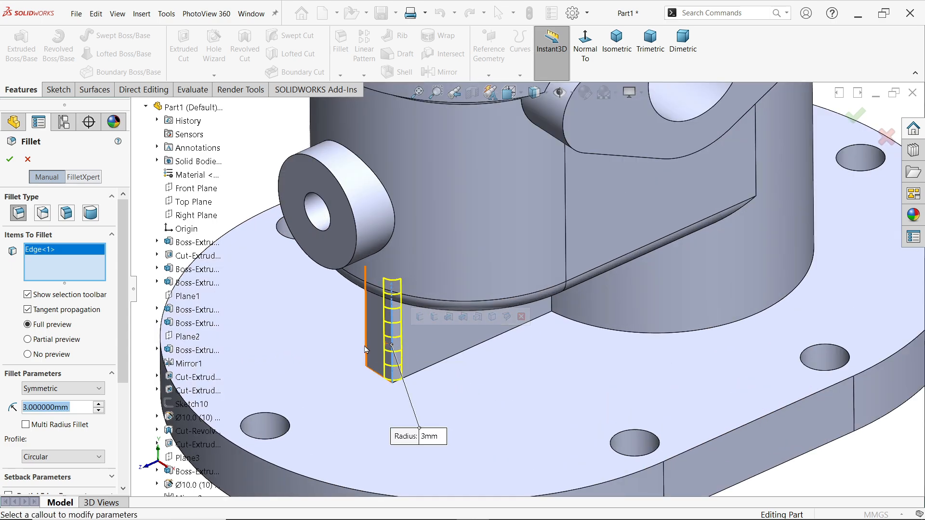
click(551, 305)
scroll(532, 328, up, 2)
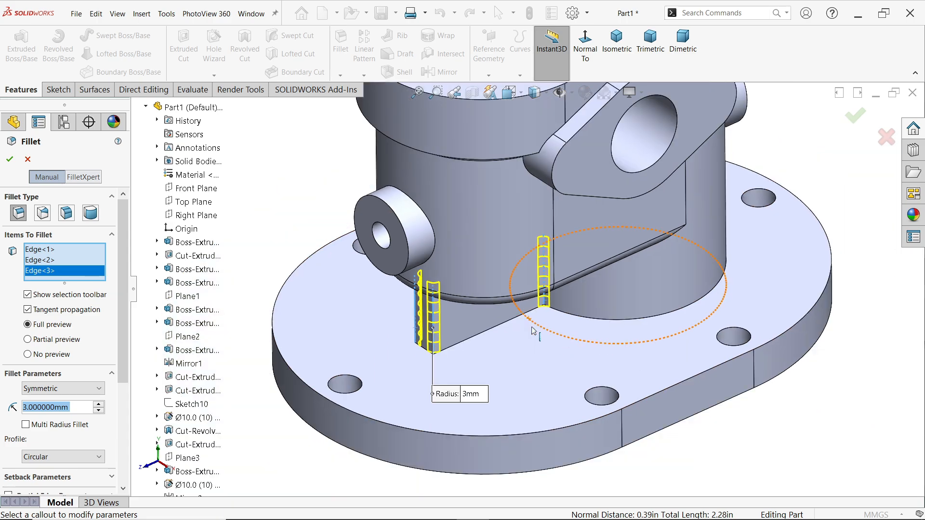
middle_drag(532, 331, 553, 300)
click(501, 280)
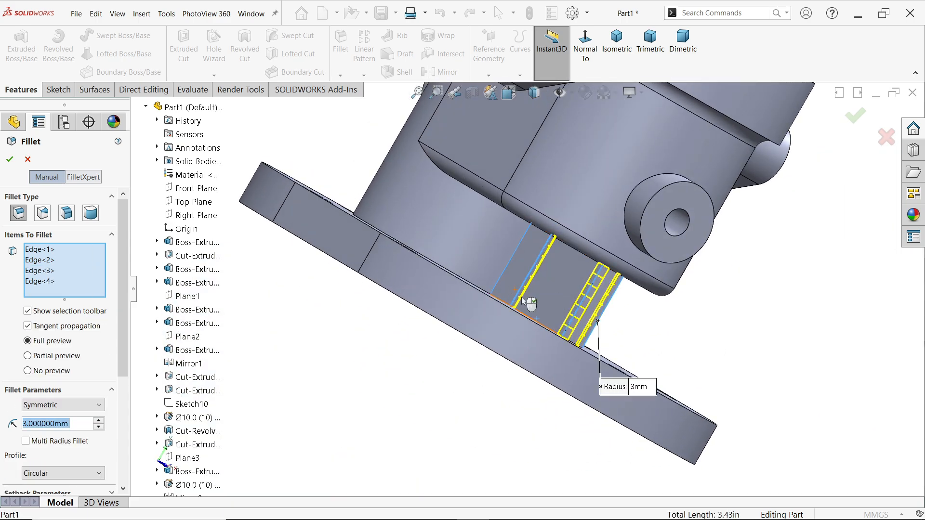
middle_drag(500, 280, 480, 226)
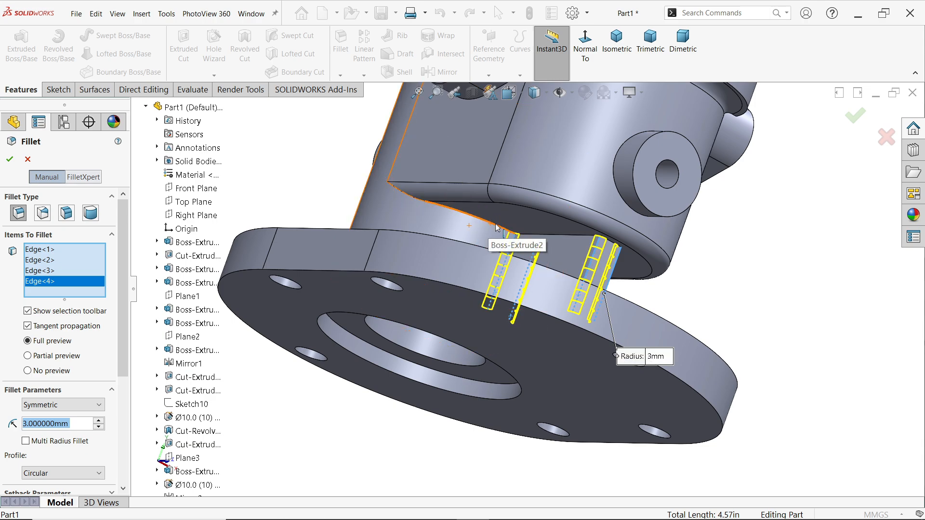
click(496, 228)
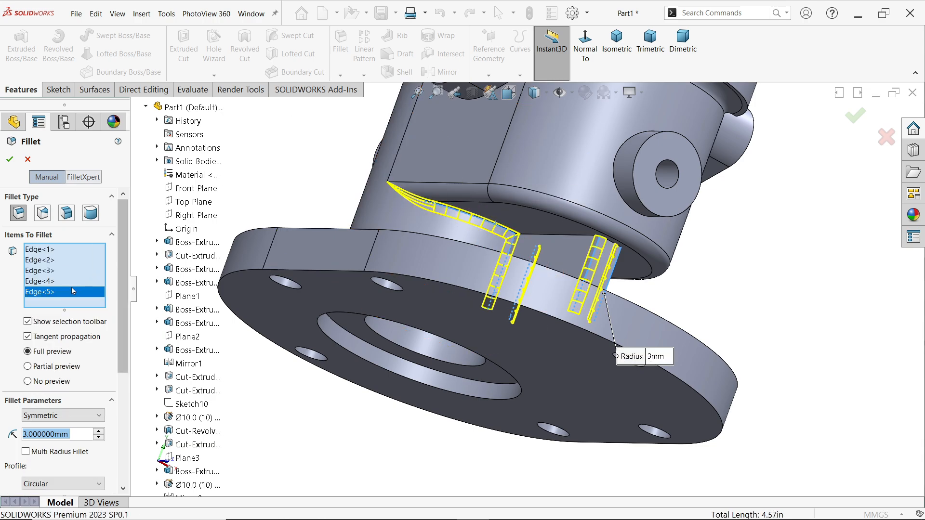
right_click(73, 303)
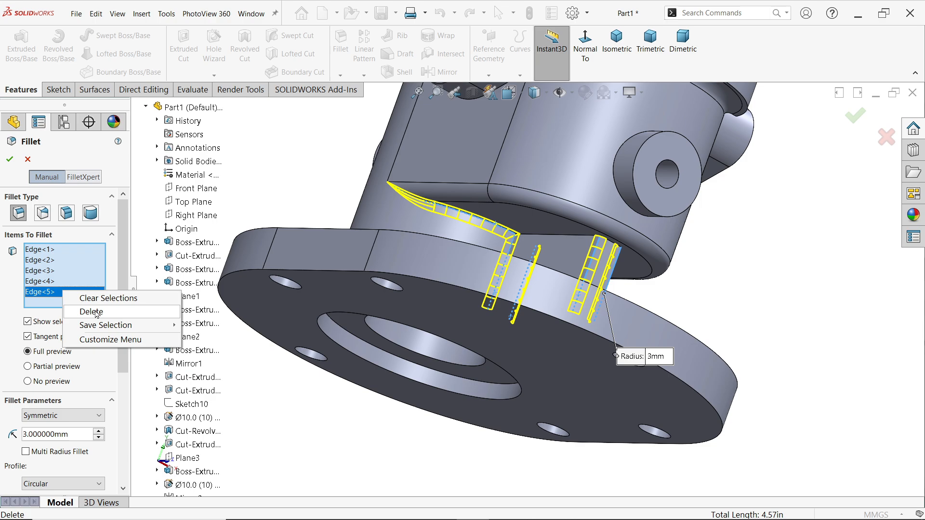
click(97, 312)
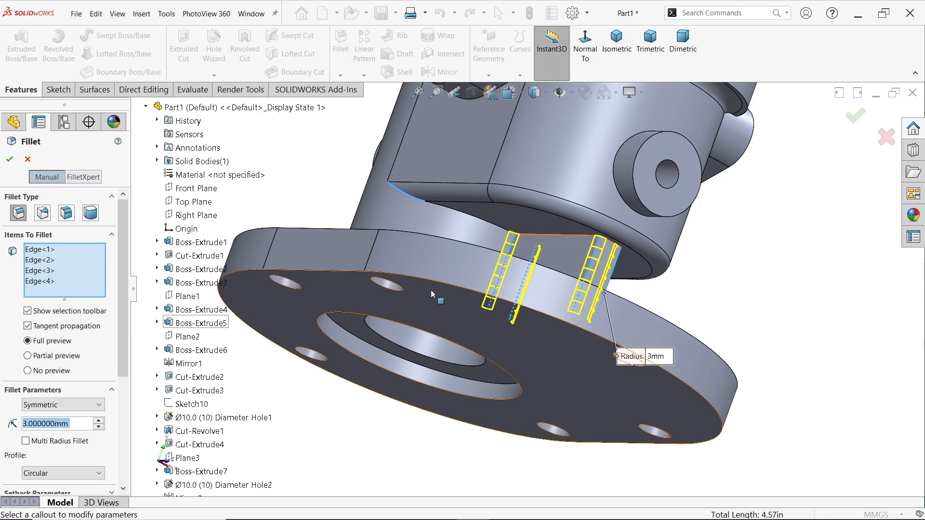
Create the 3 mm fillet on the rib's four selected vertical edges
middle_drag(506, 280, 488, 305)
scroll(712, 291, up, 2)
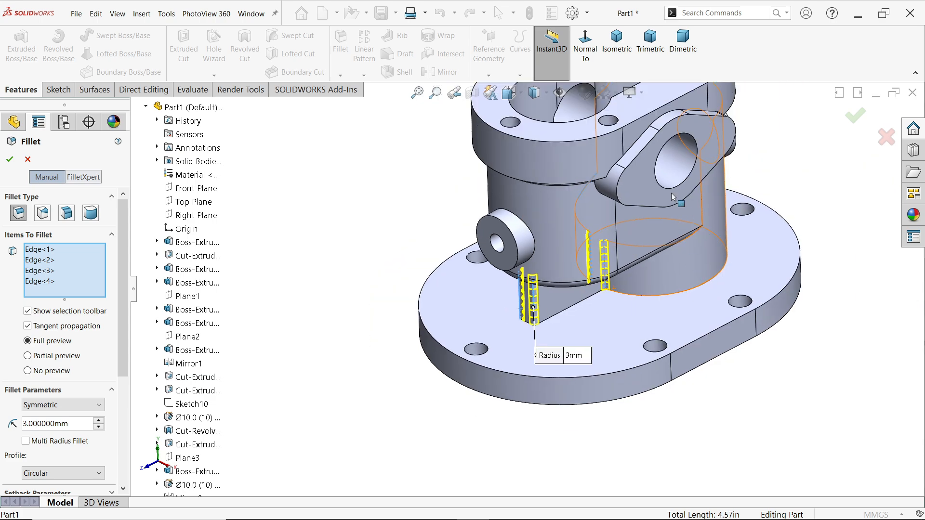
scroll(681, 200, down, 1)
click(17, 163)
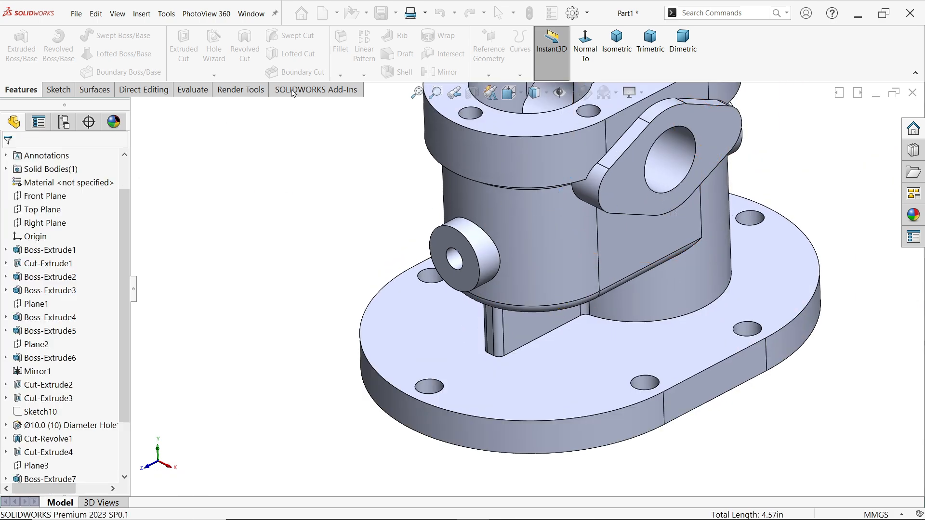
Set up a 3 mm fillet where the lower cylinder and rib meet the base plate and the underside of the upper body
click(343, 60)
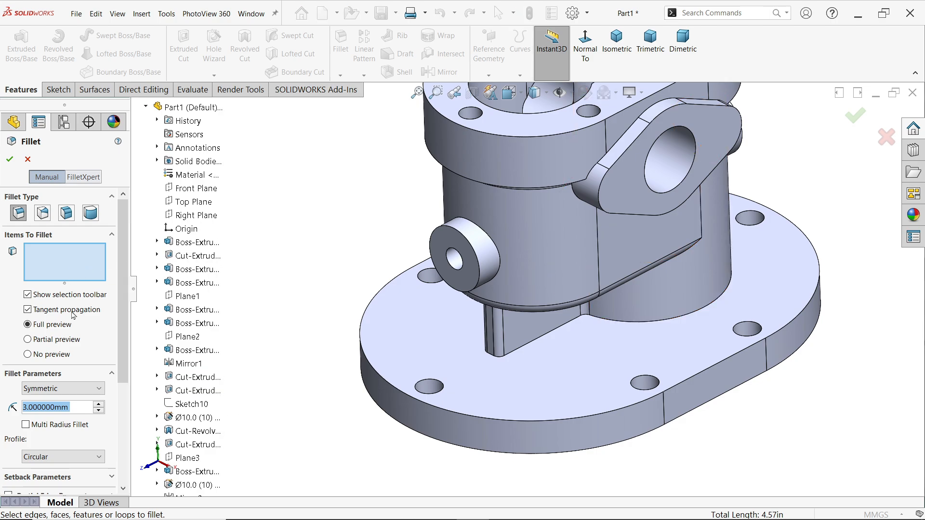
click(645, 322)
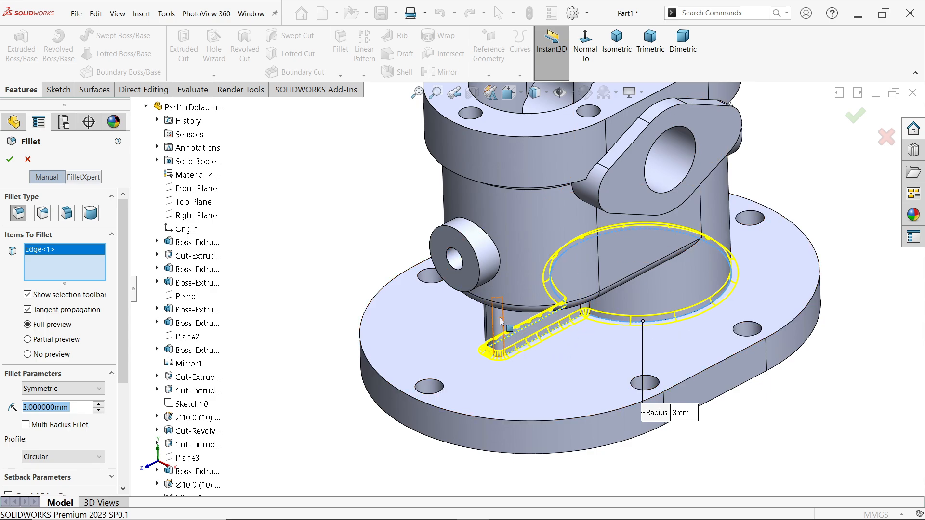
scroll(501, 322, down, 2)
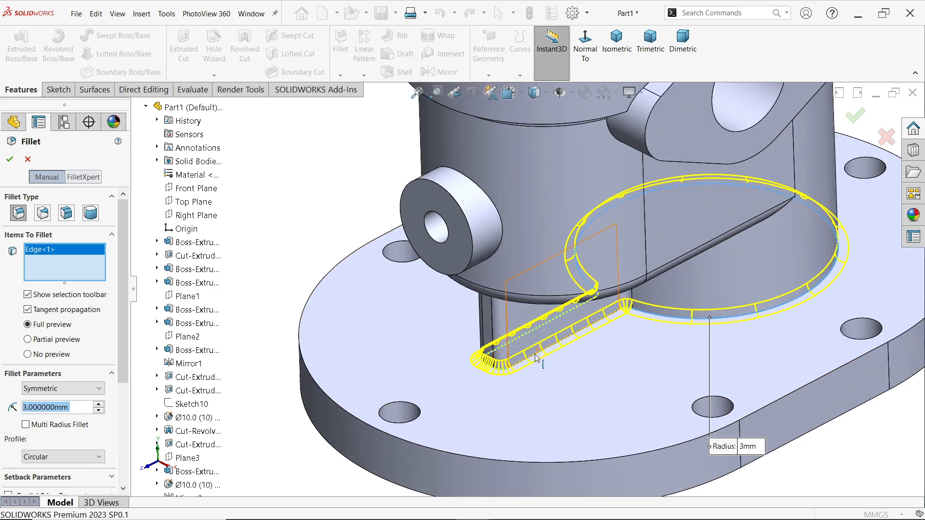
scroll(649, 320, up, 3)
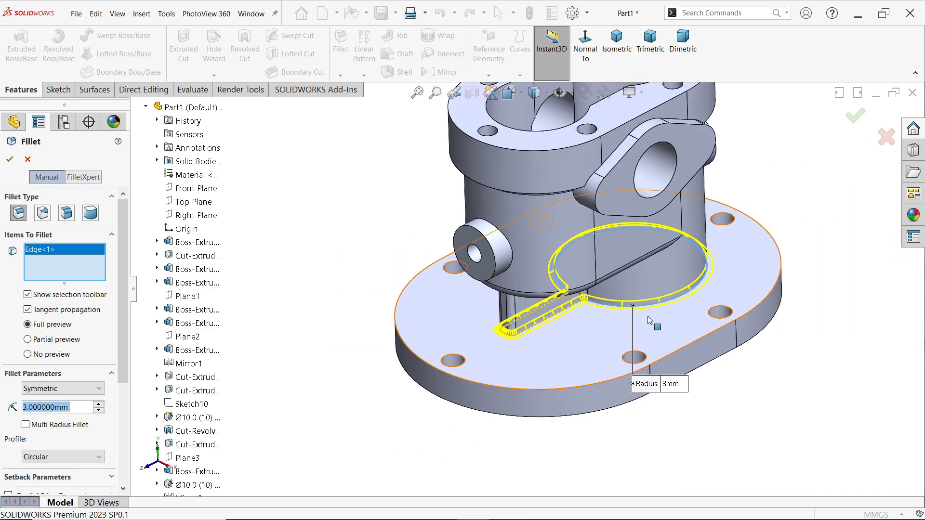
middle_drag(622, 266, 604, 190)
middle_drag(583, 255, 580, 272)
scroll(578, 270, down, 5)
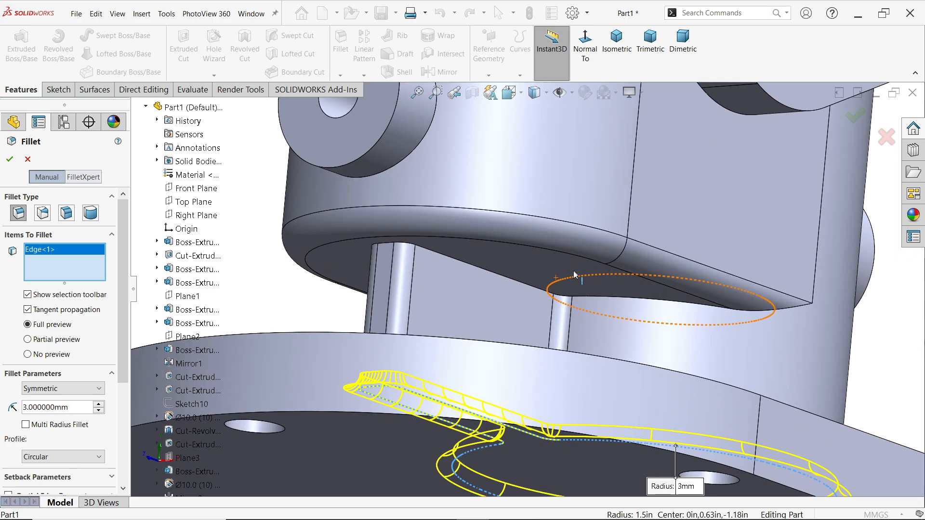
click(566, 307)
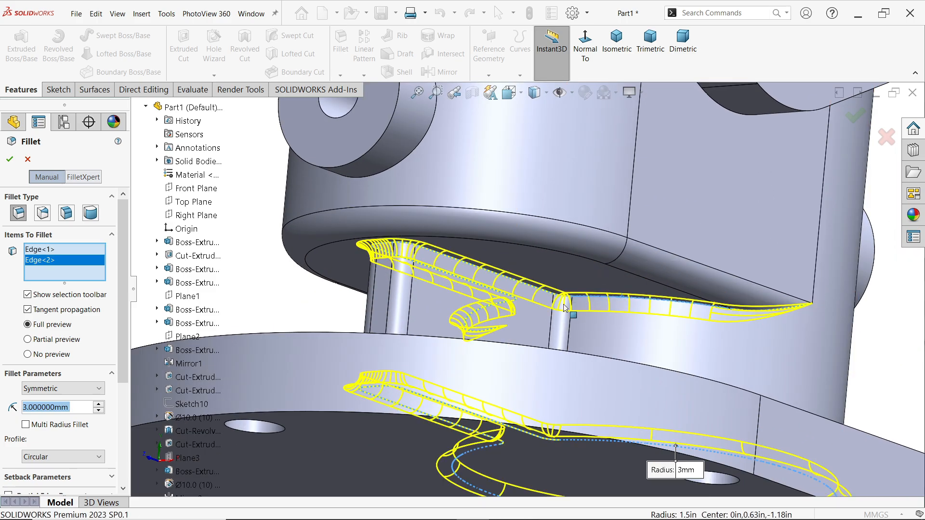
Add the junction edges of both round side bosses with the body to the selection and create the 3 mm fillet
scroll(527, 299, up, 3)
middle_drag(512, 287, 689, 165)
click(466, 261)
scroll(688, 165, down, 3)
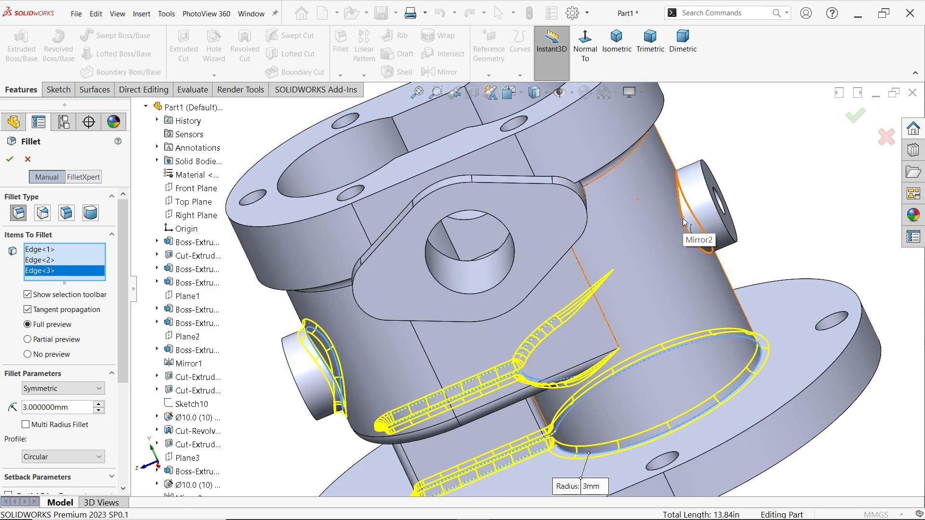
click(682, 230)
middle_drag(604, 275, 635, 279)
click(617, 42)
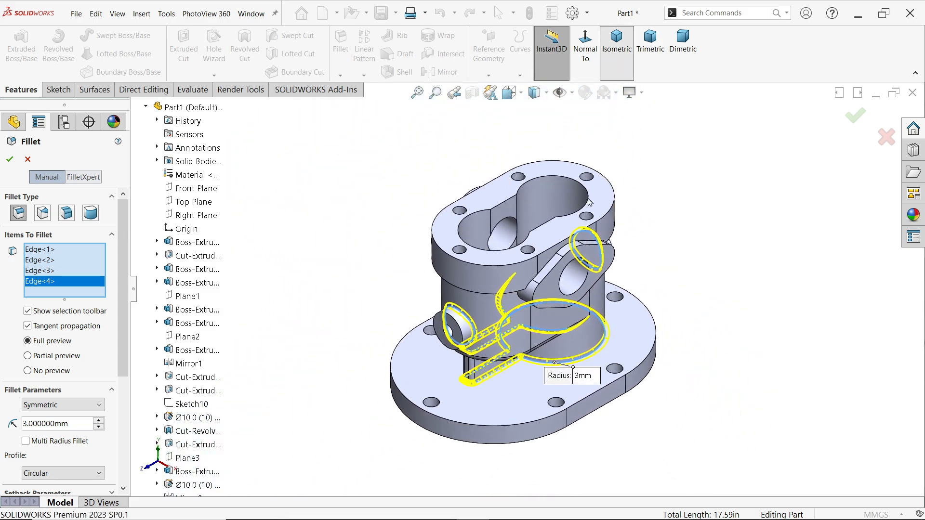
scroll(562, 336, down, 2)
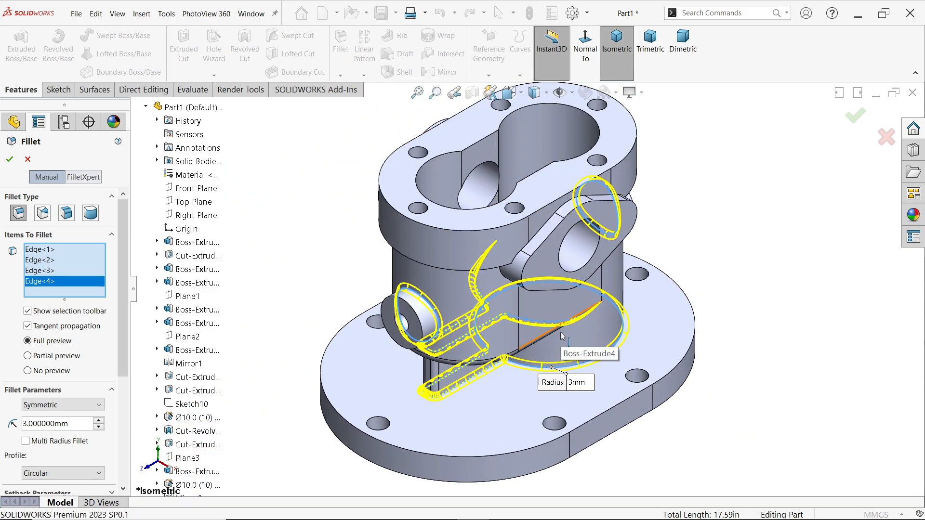
click(9, 159)
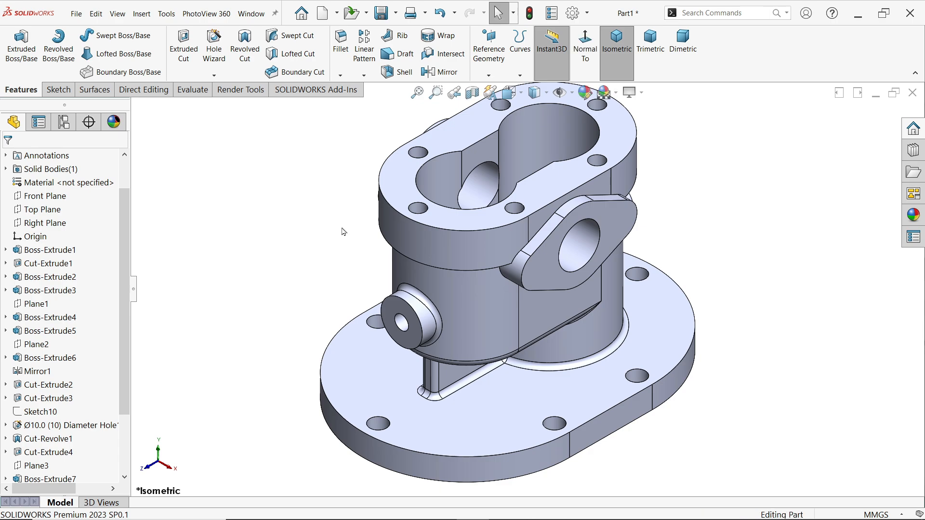
Turn on RealView Graphics for the model display
scroll(508, 279, up, 2)
click(642, 93)
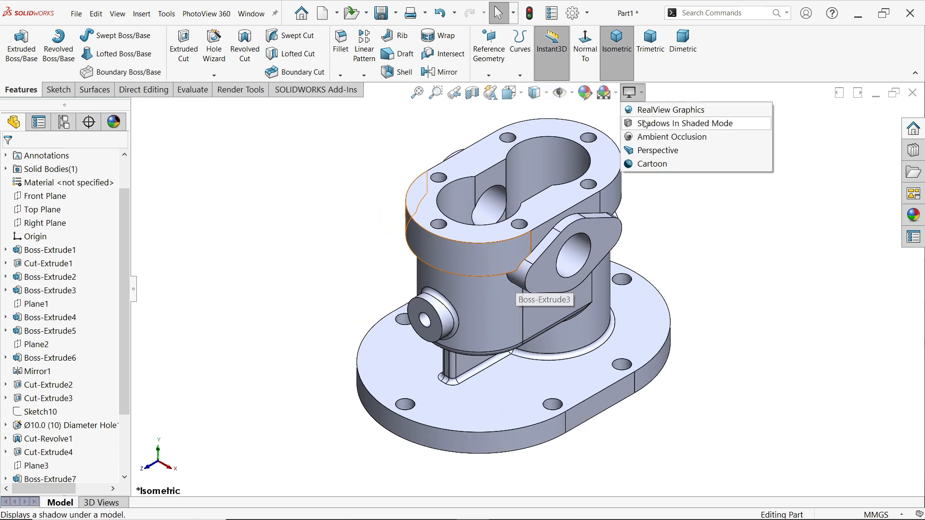
click(646, 111)
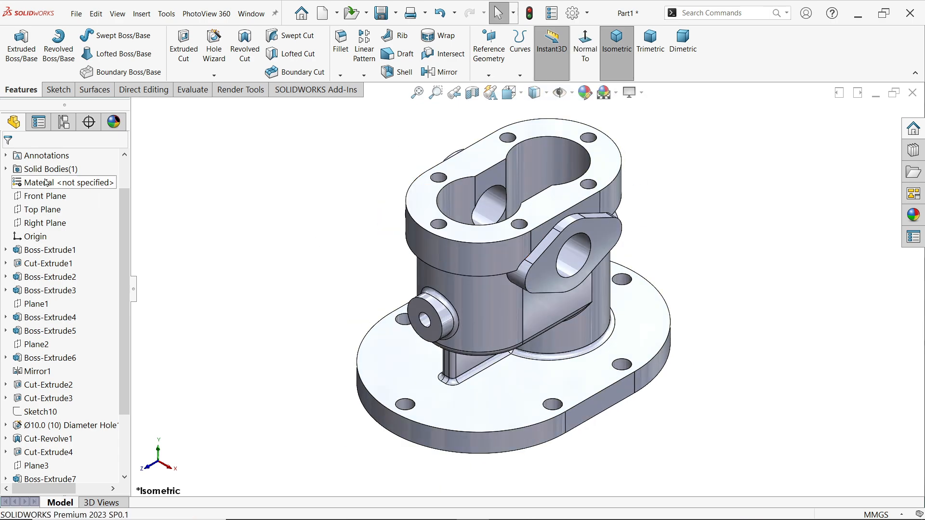
Assign Alloy Steel from the SOLIDWORKS Materials steel category to the part
right_click(65, 188)
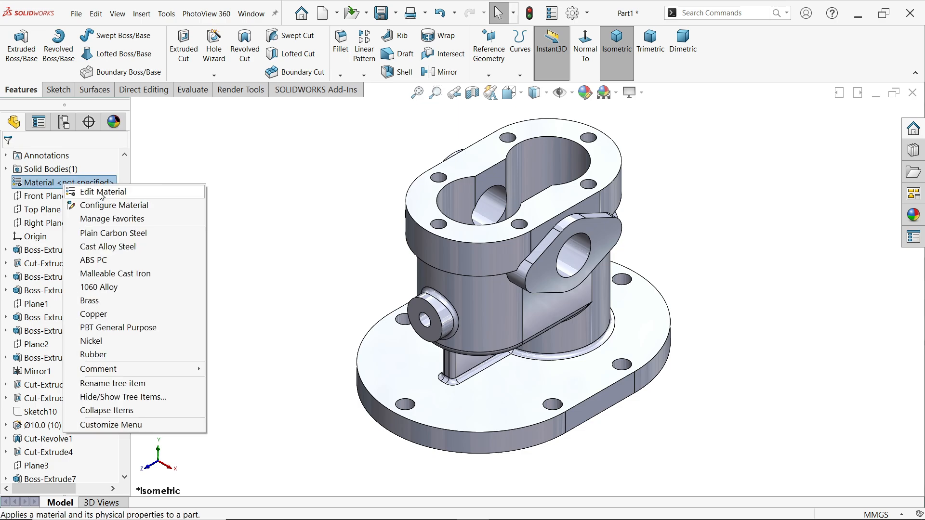
click(119, 194)
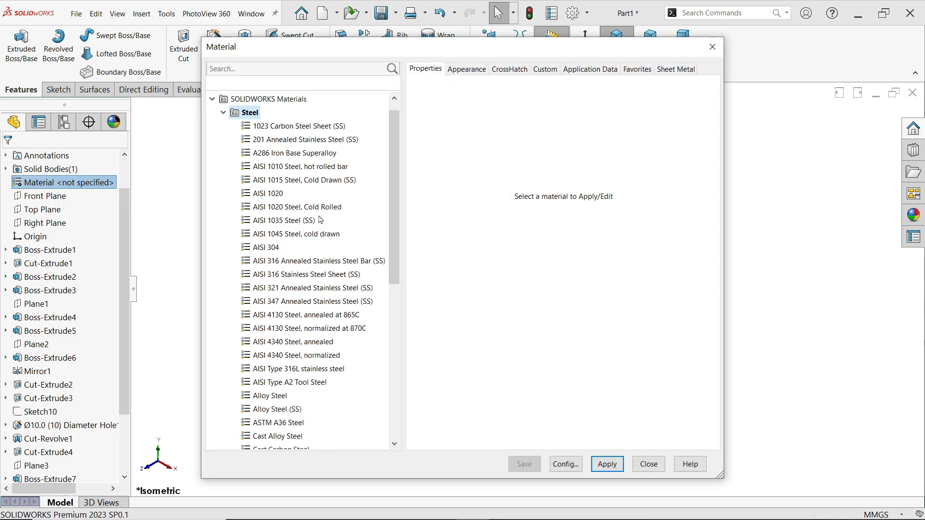
drag(394, 224, 392, 251)
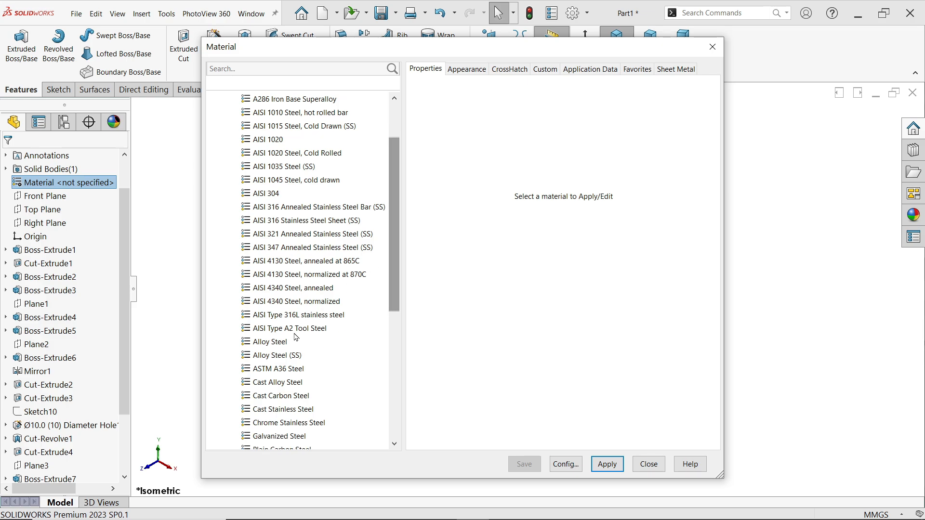
click(257, 342)
click(606, 471)
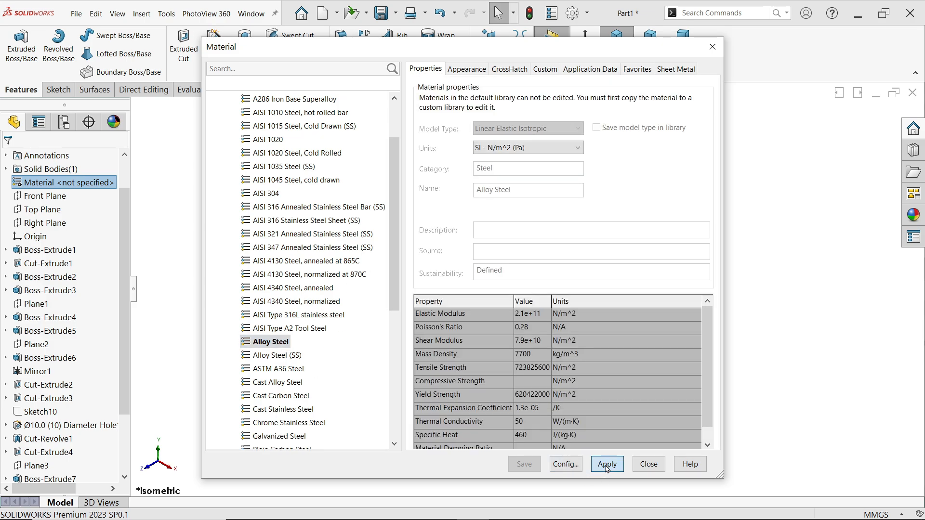
drag(581, 48, 322, 44)
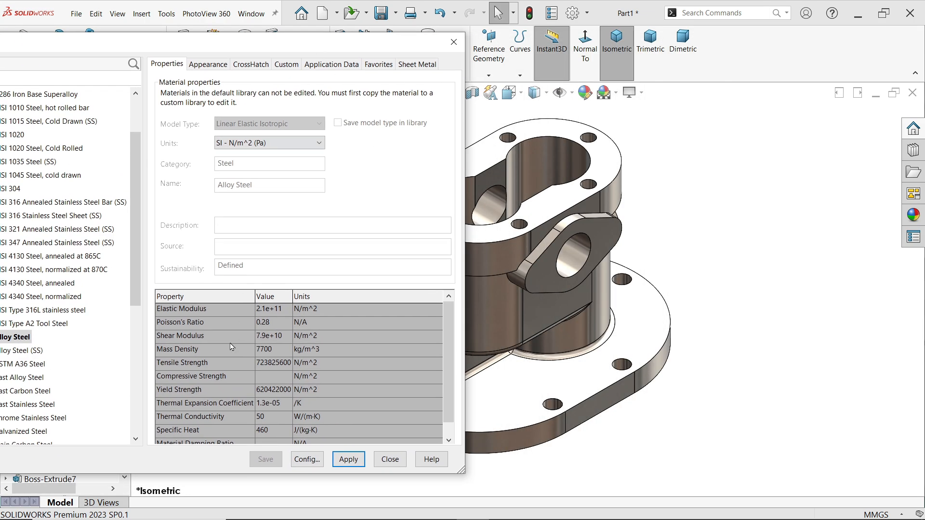
click(390, 459)
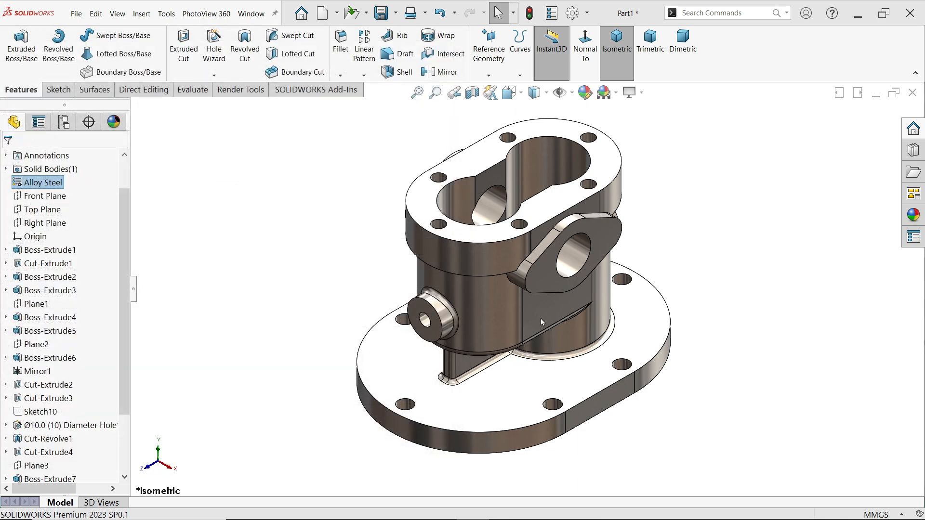
Apply the default color appearance to the whole part and set its color to cyan from the standard palette
click(919, 218)
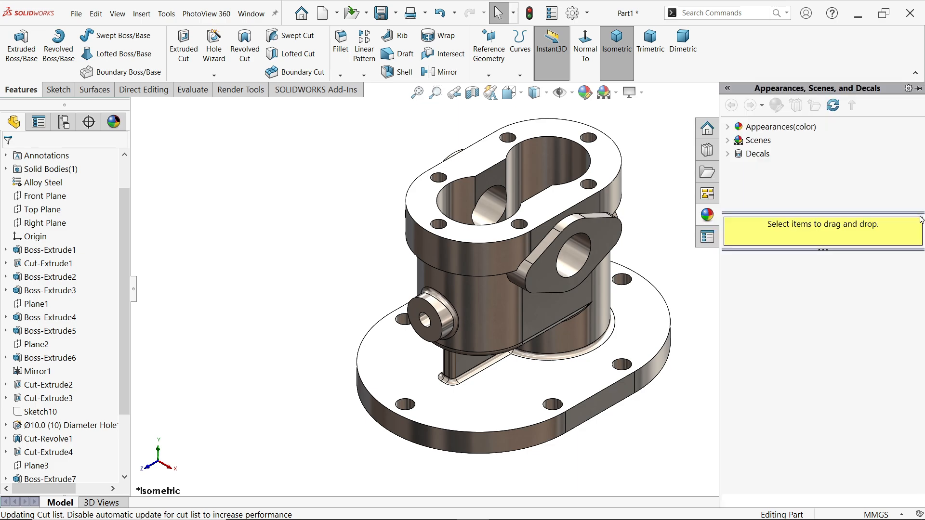
click(727, 127)
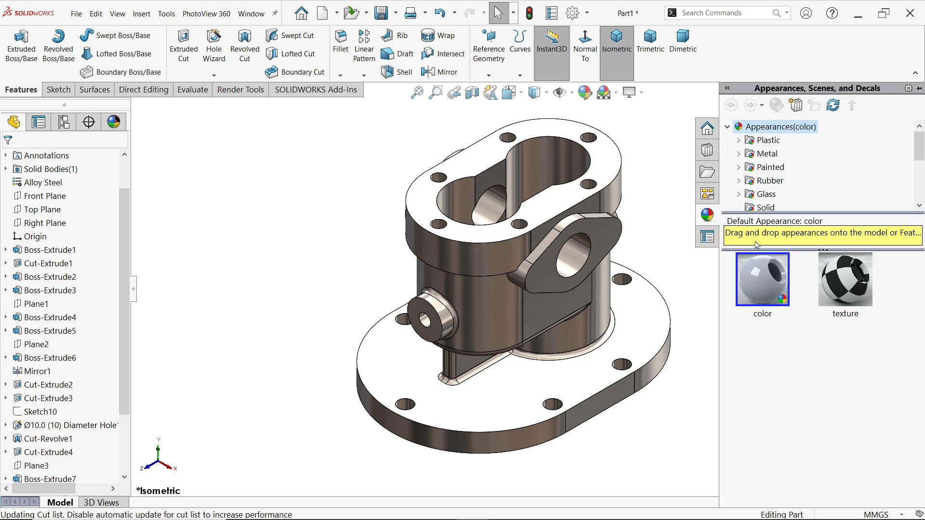
double_click(758, 290)
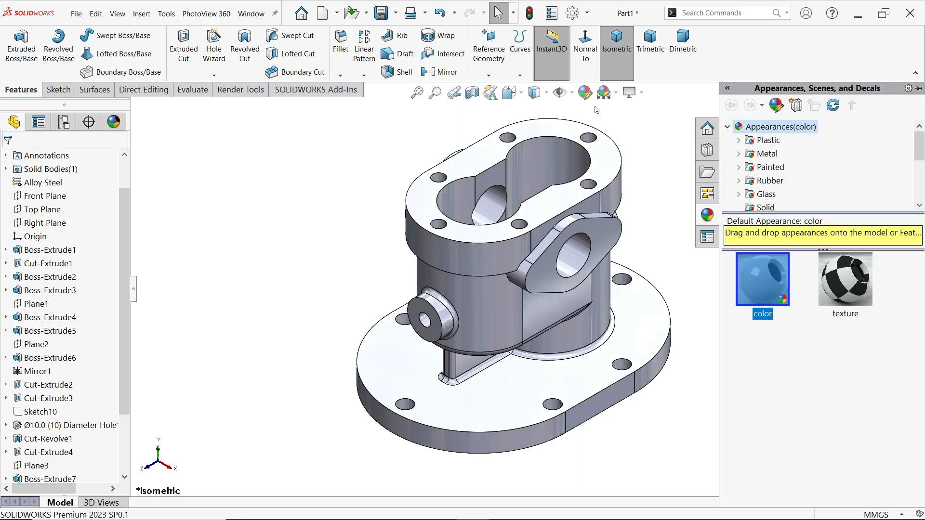
click(585, 93)
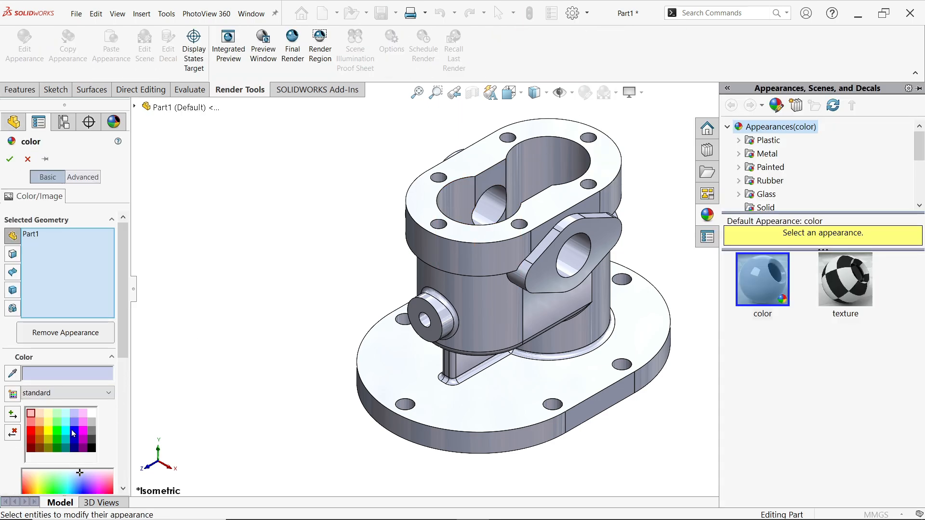
click(66, 431)
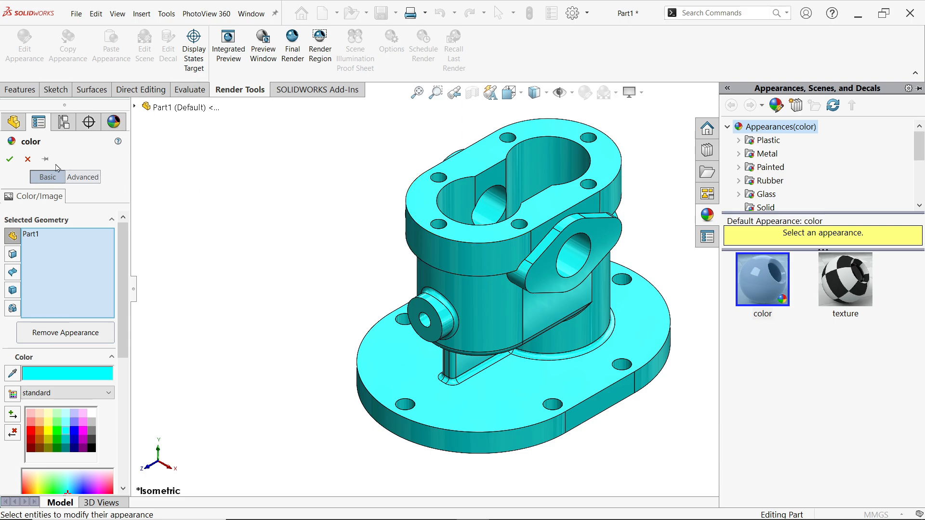
click(10, 160)
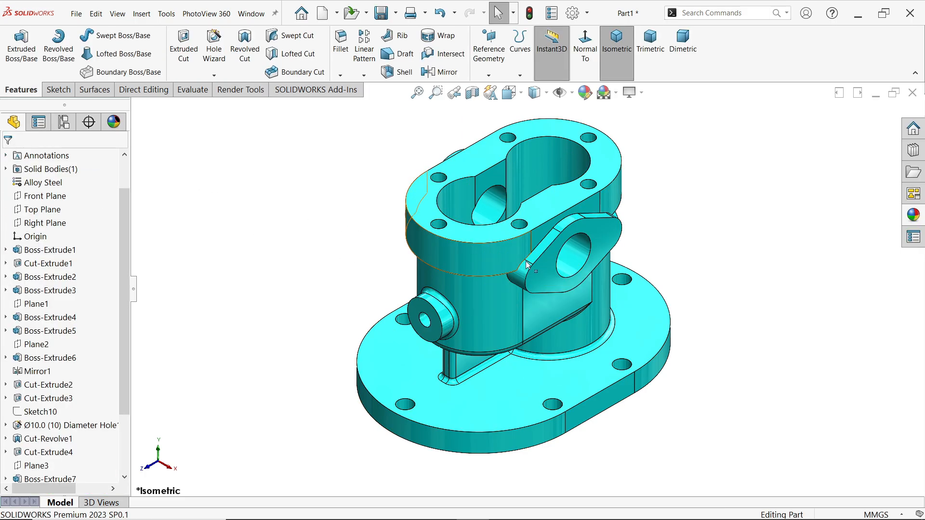
Compare the diamond-shaped side flange with the Exercise 195 drawing image for missing holes, and return to the model
scroll(578, 263, down, 2)
middle_drag(573, 246, 521, 292)
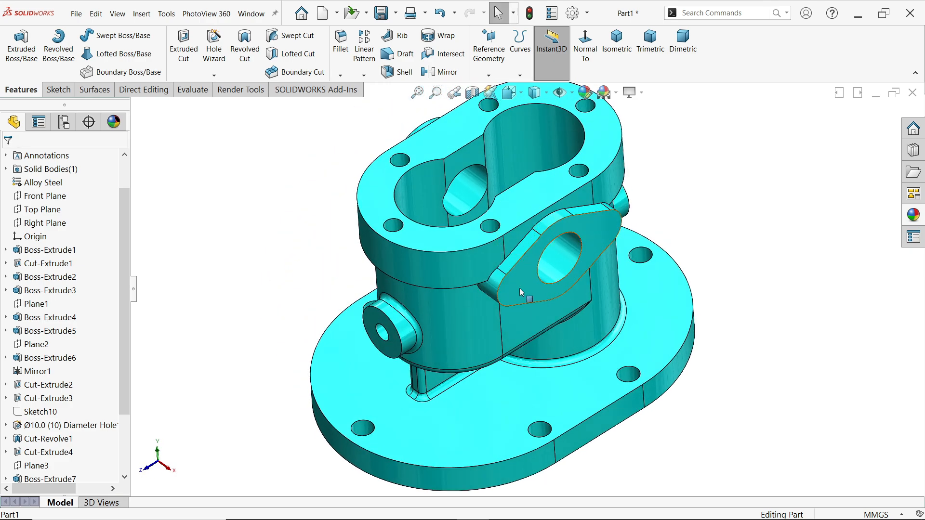
click(519, 292)
click(702, 215)
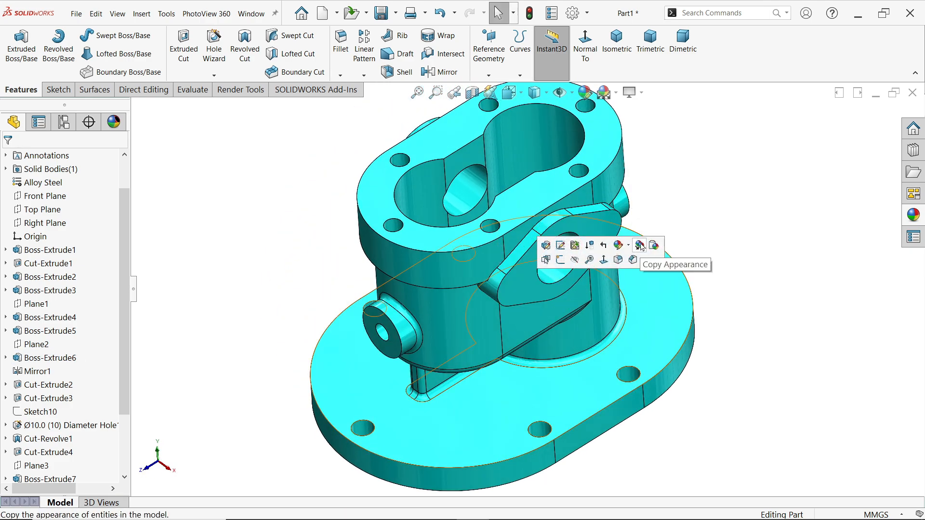
scroll(562, 275, down, 2)
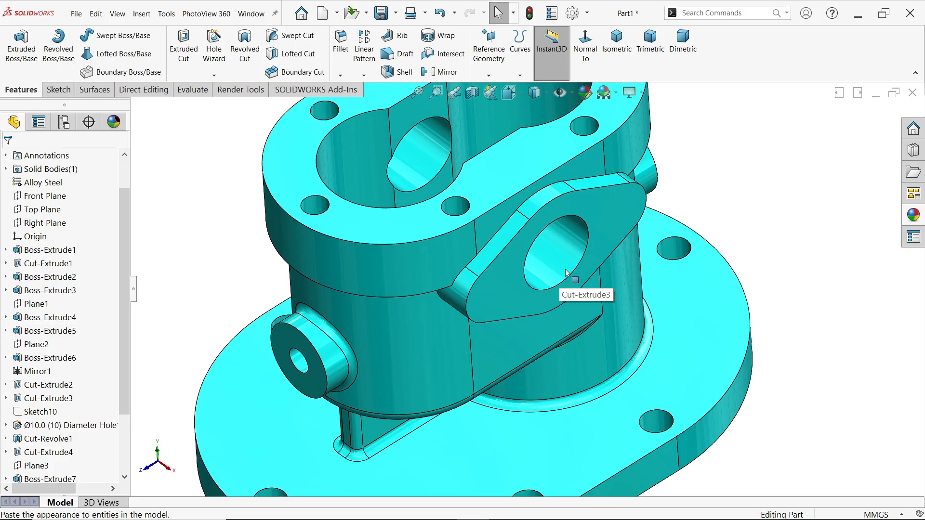
key(alt+Tab)
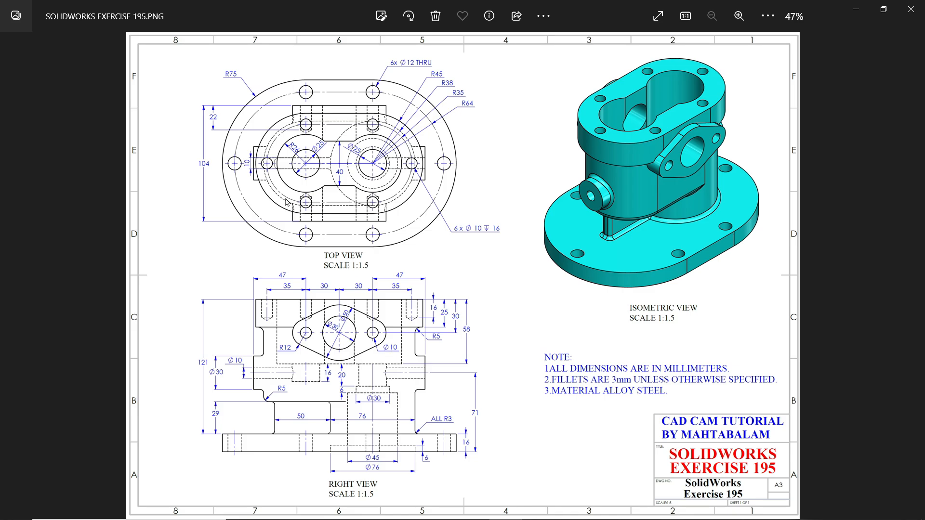
click(855, 13)
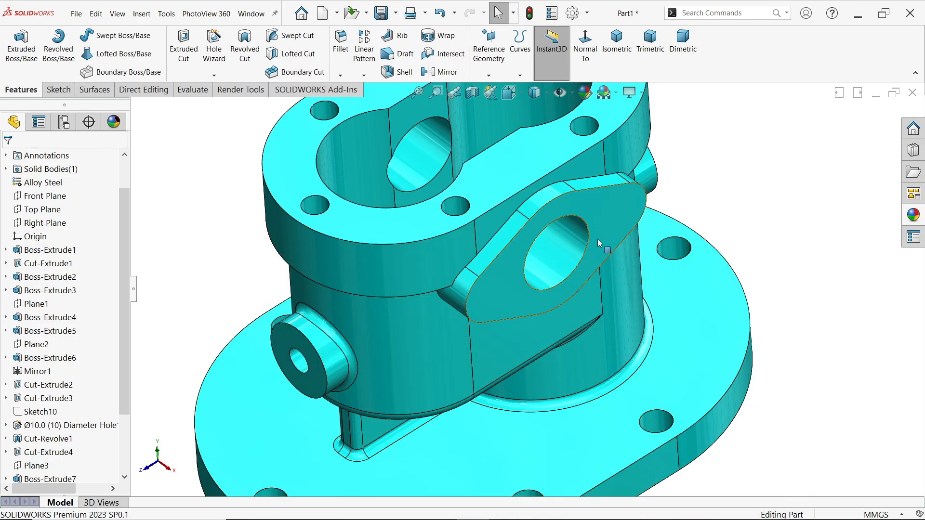
Set up an ANSI Metric Ø10.0 drill-size hole in the Hole Wizard with a blind depth of 22 mm
scroll(606, 247, down, 4)
scroll(607, 248, down, 1)
click(607, 249)
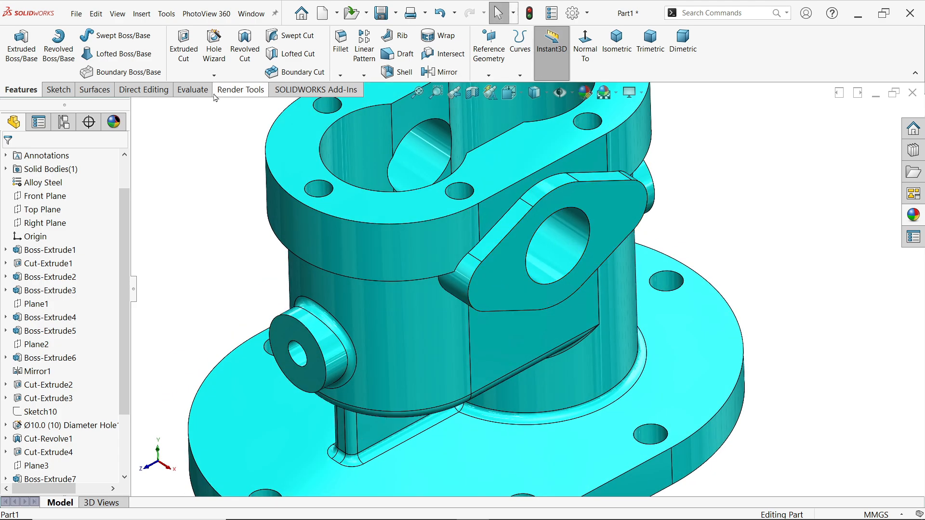
click(215, 54)
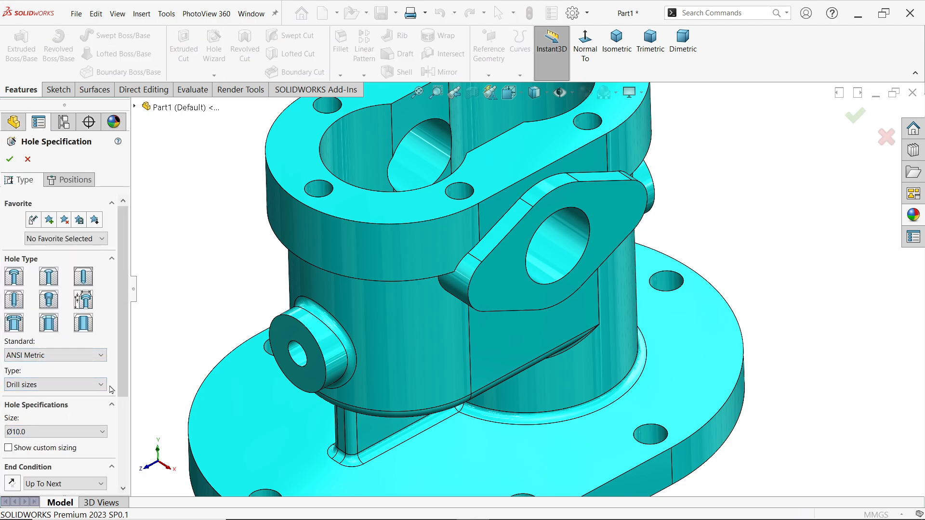
scroll(79, 369, down, 3)
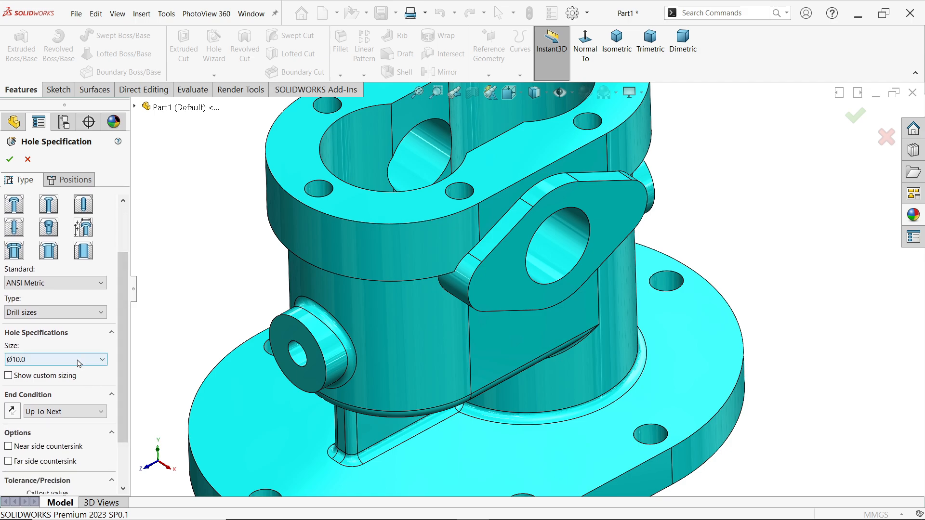
click(60, 411)
click(47, 425)
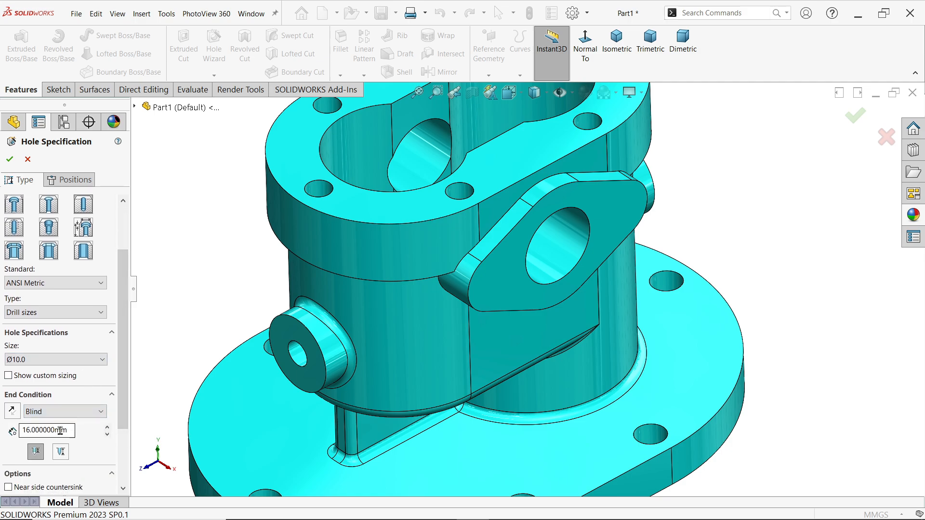
double_click(71, 435)
text(22)
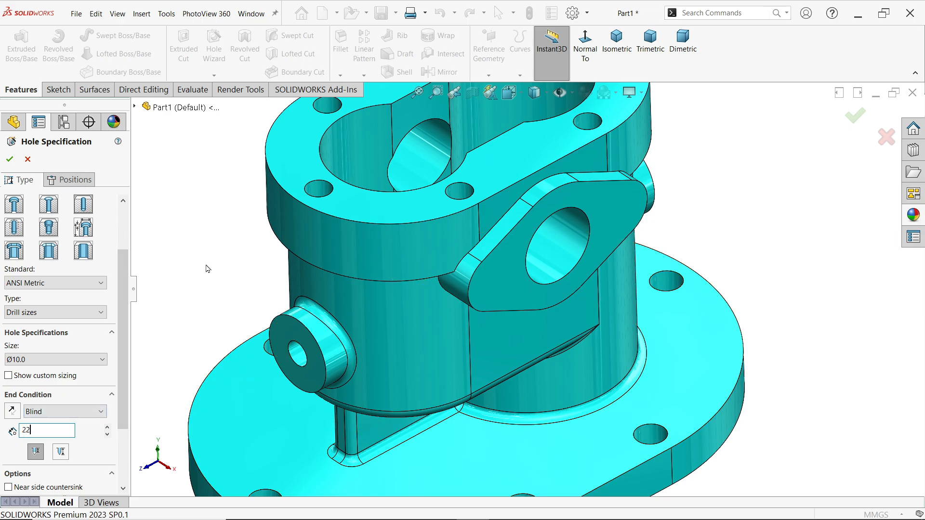
Place the two holes on the side flange's outer face at the centres of its rounded ends and create them
click(70, 180)
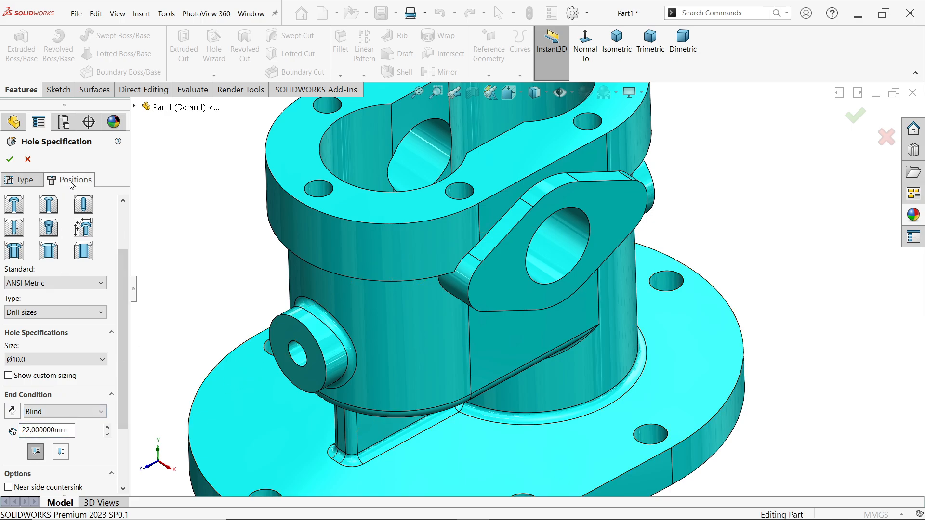
click(525, 284)
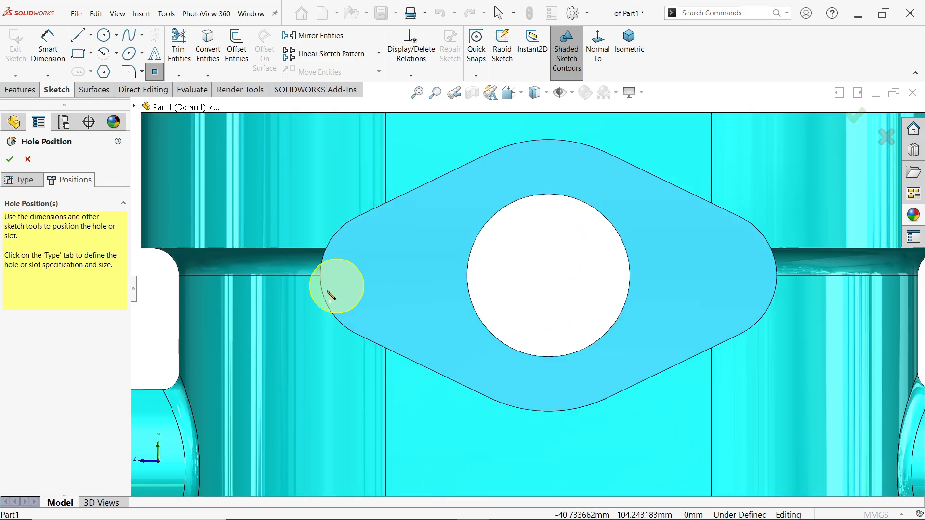
click(386, 276)
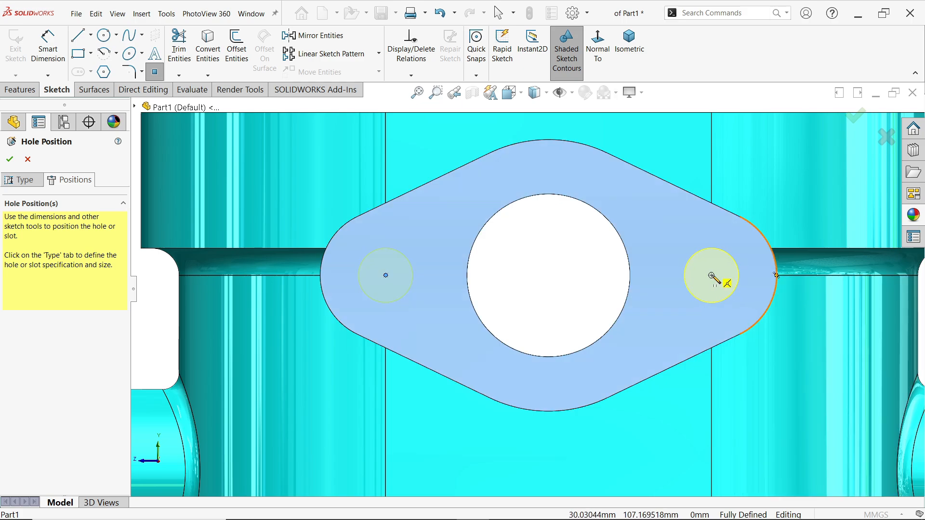
click(712, 275)
right_click(771, 207)
click(794, 219)
scroll(690, 224, up, 3)
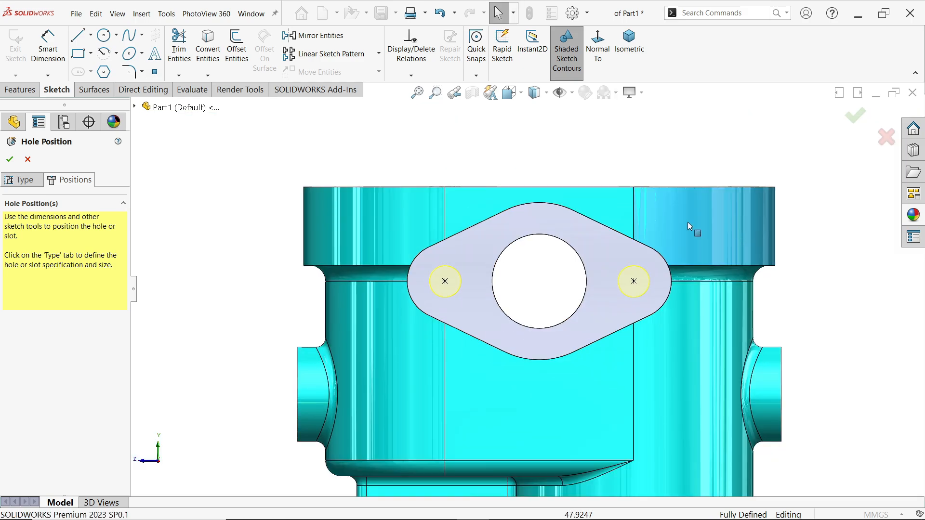
middle_drag(688, 225, 760, 449)
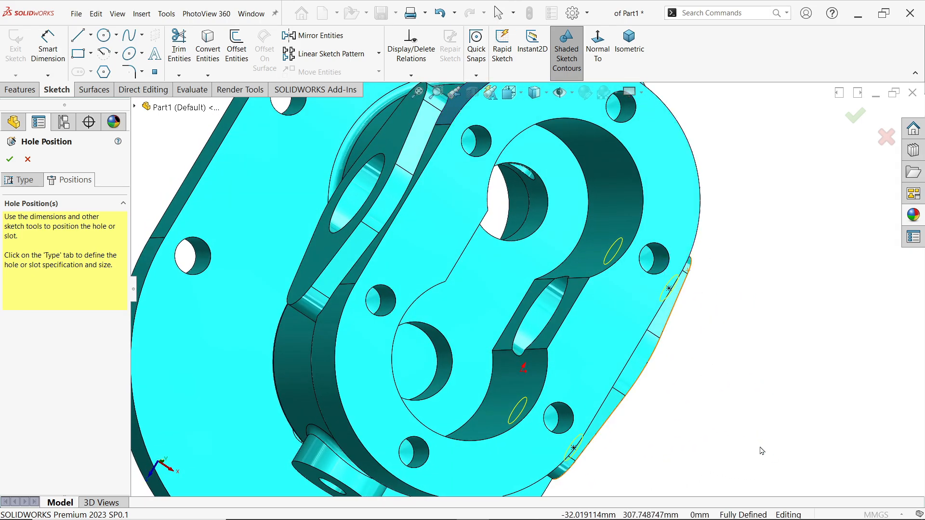
click(15, 163)
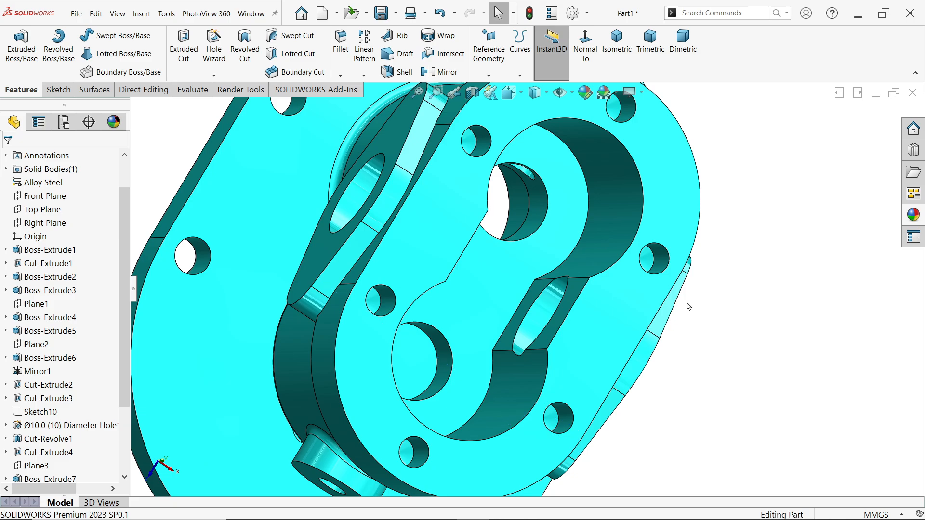
Mirror the two flange holes across the Right Plane onto the opposite flange and set the isometric view
middle_drag(689, 306, 675, 244)
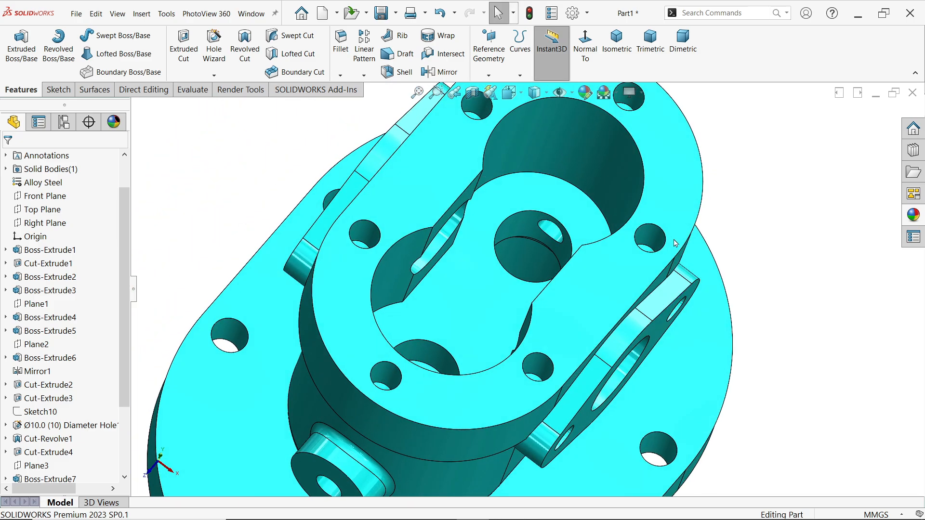
click(77, 222)
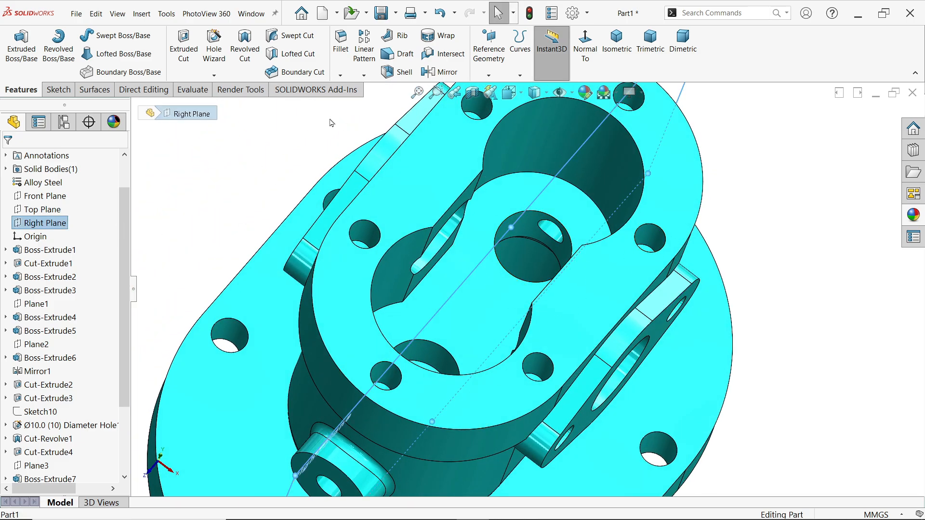
click(442, 74)
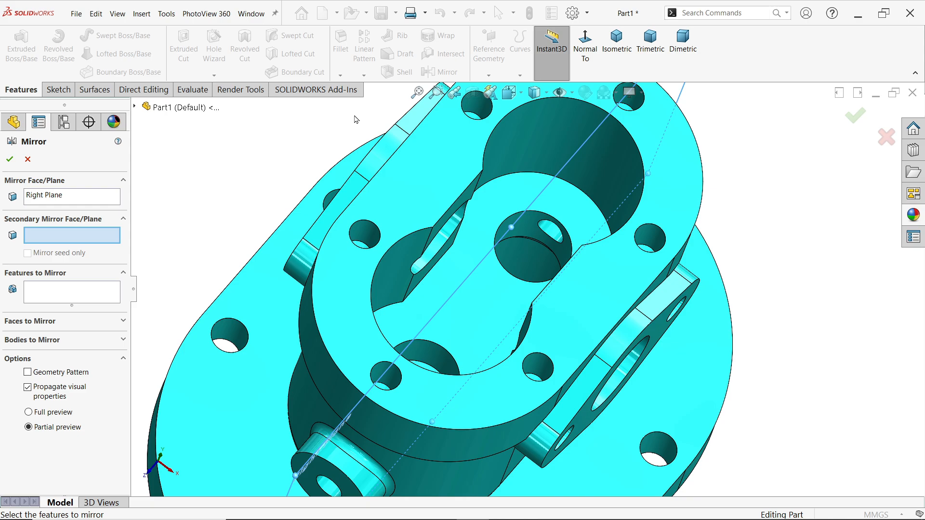
click(61, 296)
middle_drag(393, 324, 492, 281)
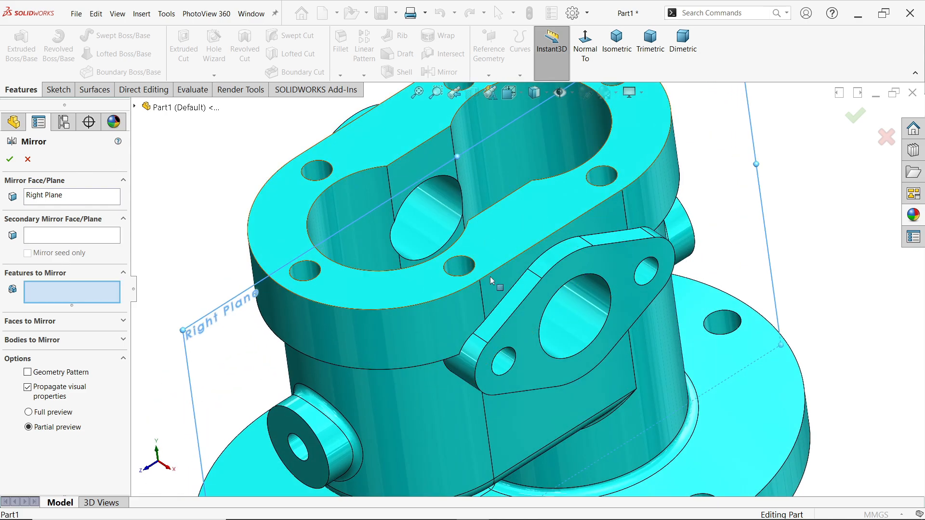
click(505, 362)
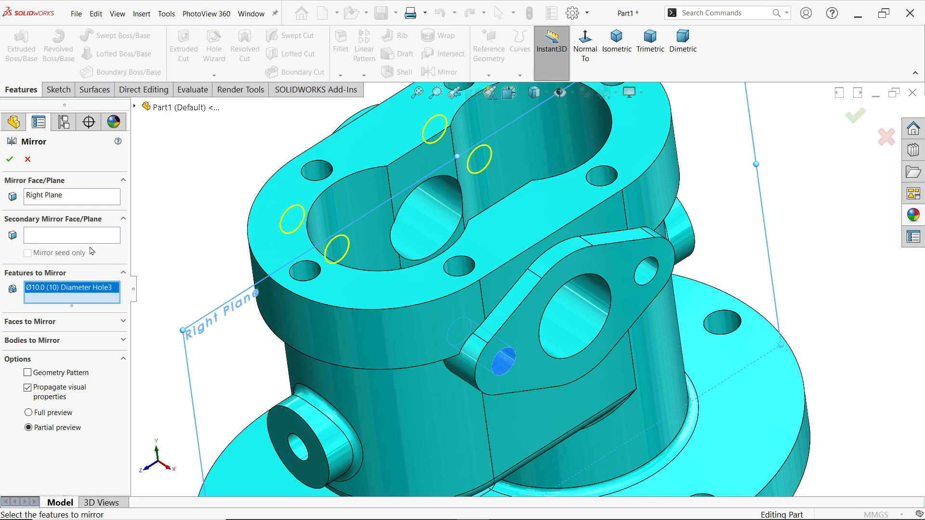
click(8, 159)
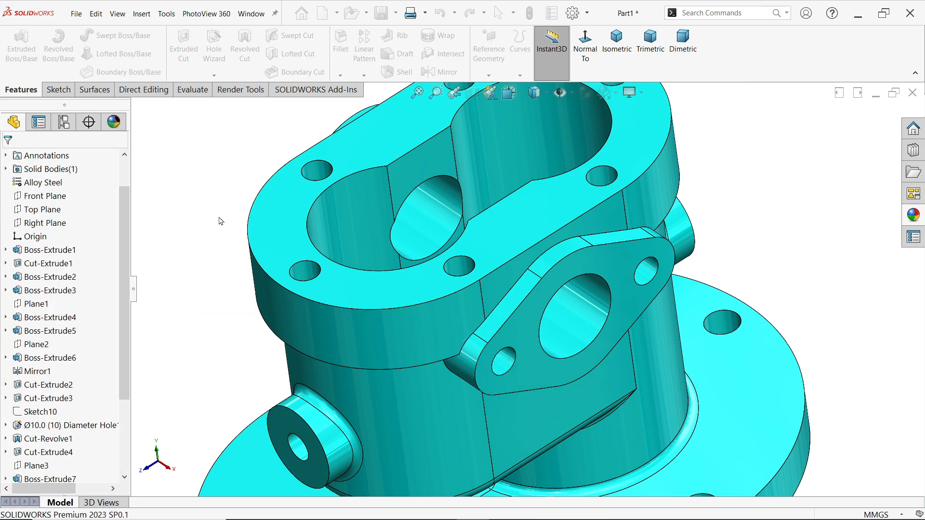
middle_drag(458, 155, 505, 146)
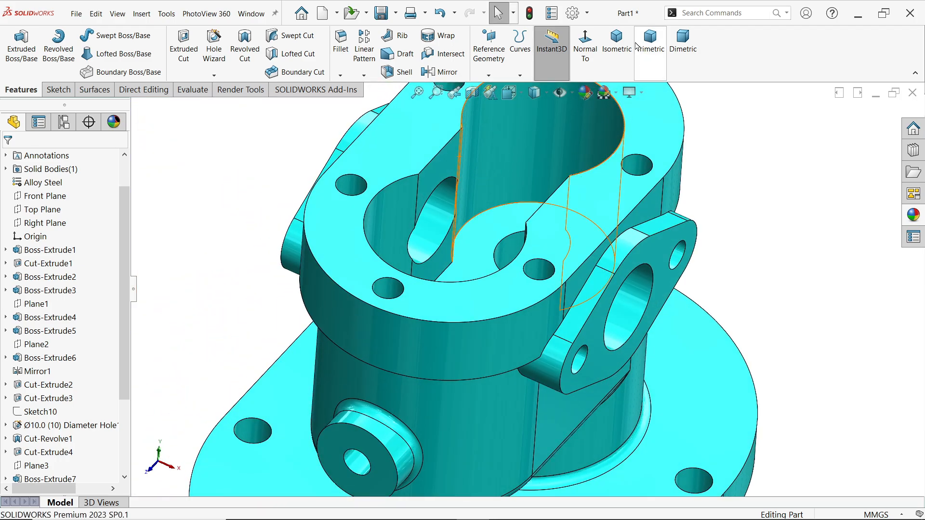
click(616, 41)
scroll(617, 314, down, 2)
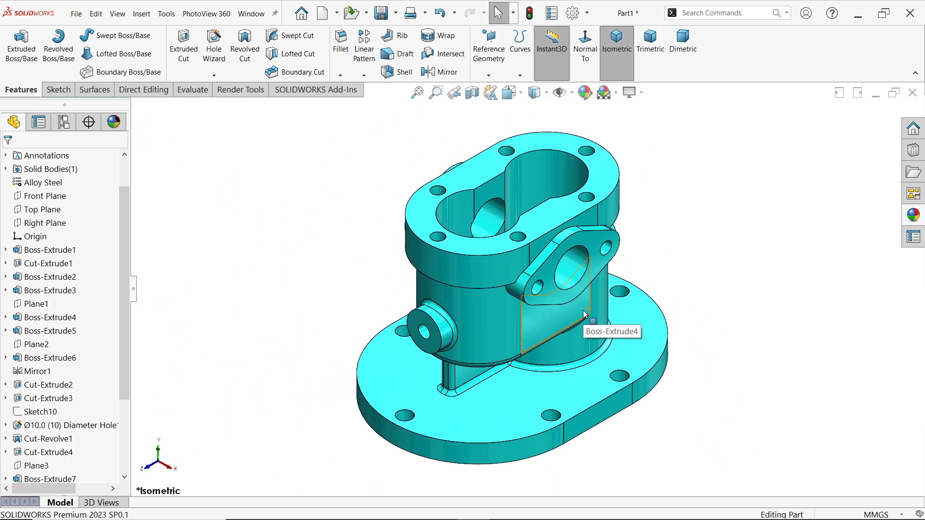